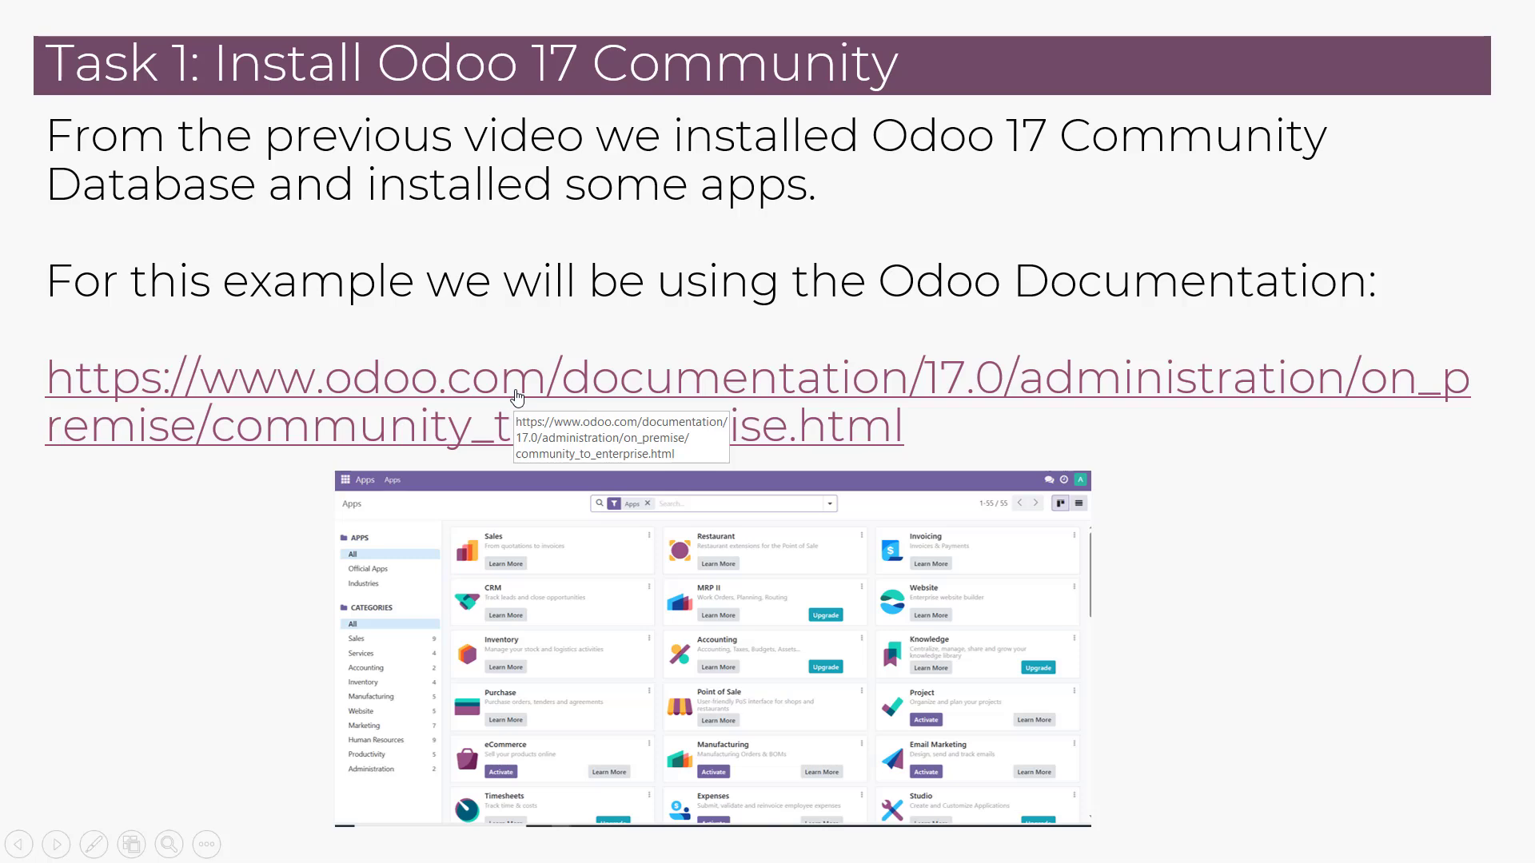
- Open the community-to-enterprise documentation link and advance the slideshow to the Task 2 backup slide
{"action": "left_click", "coordinate": [512, 391]}
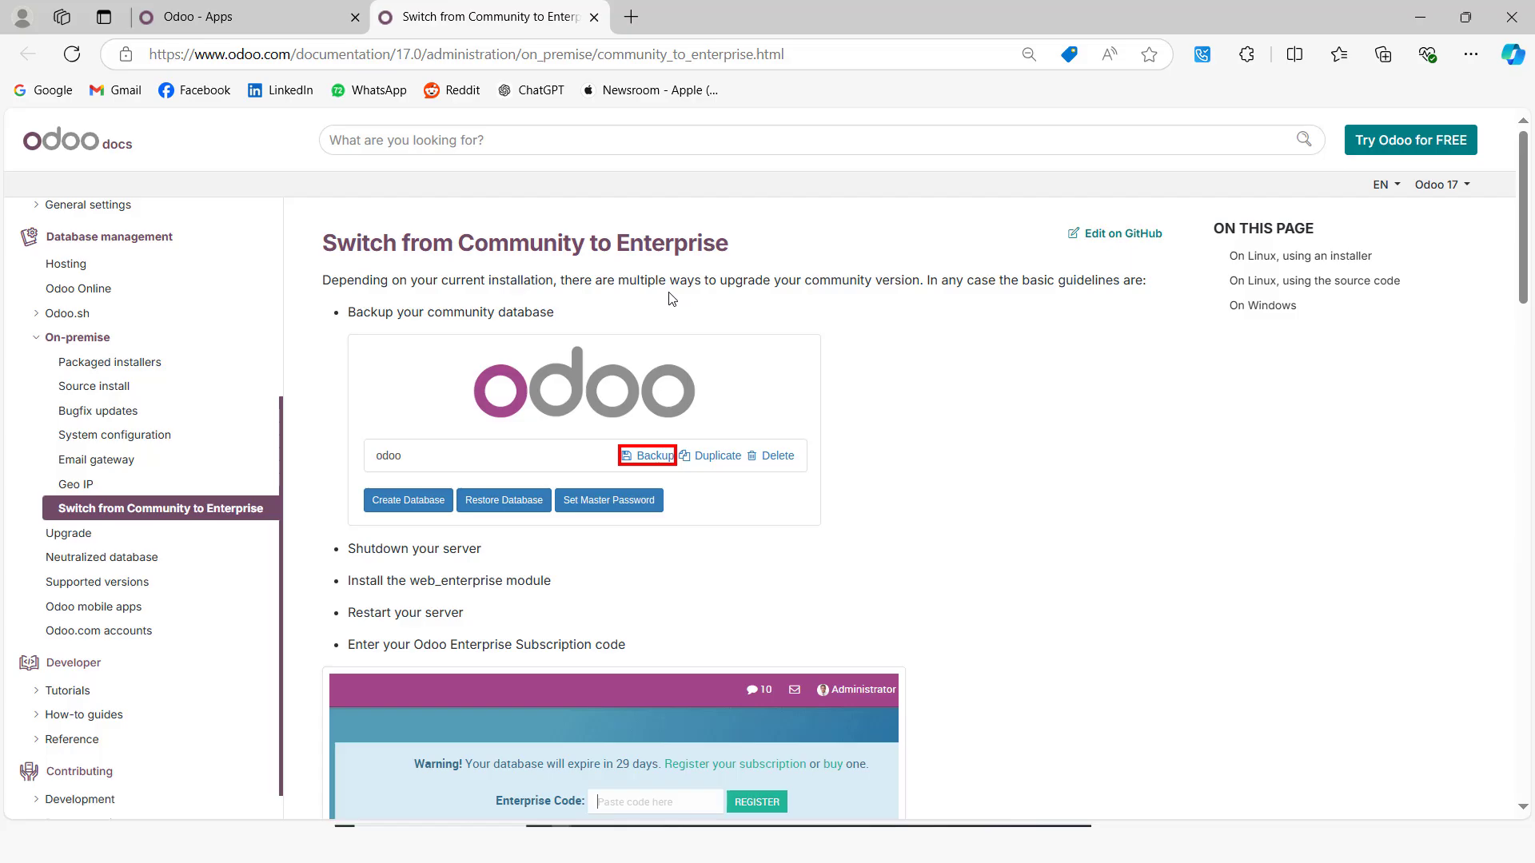
{"action": "key", "text": "alt+Tab"}
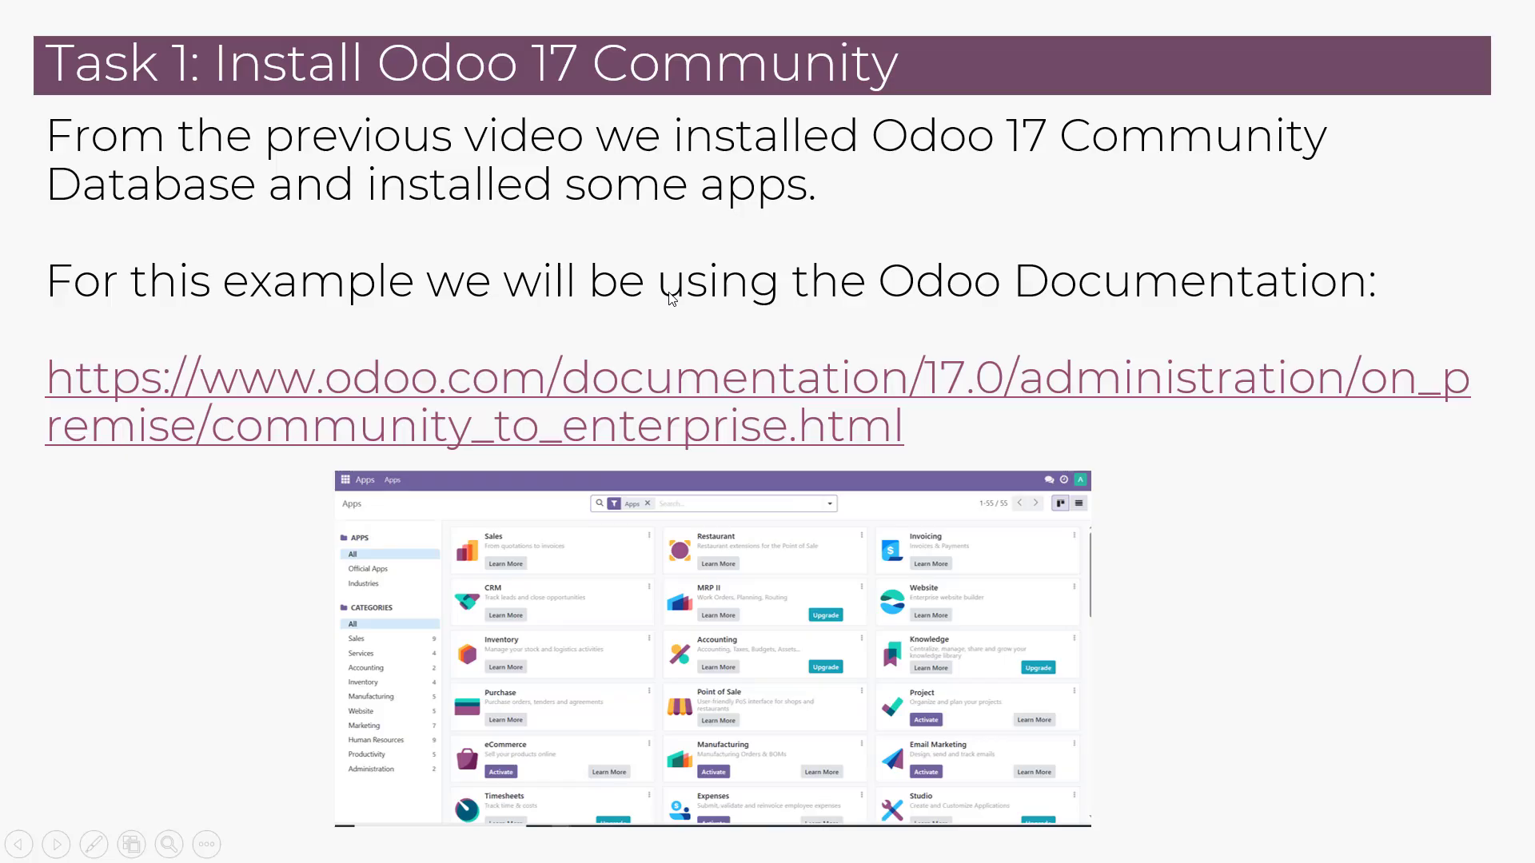
{"action": "key", "text": "Right"}
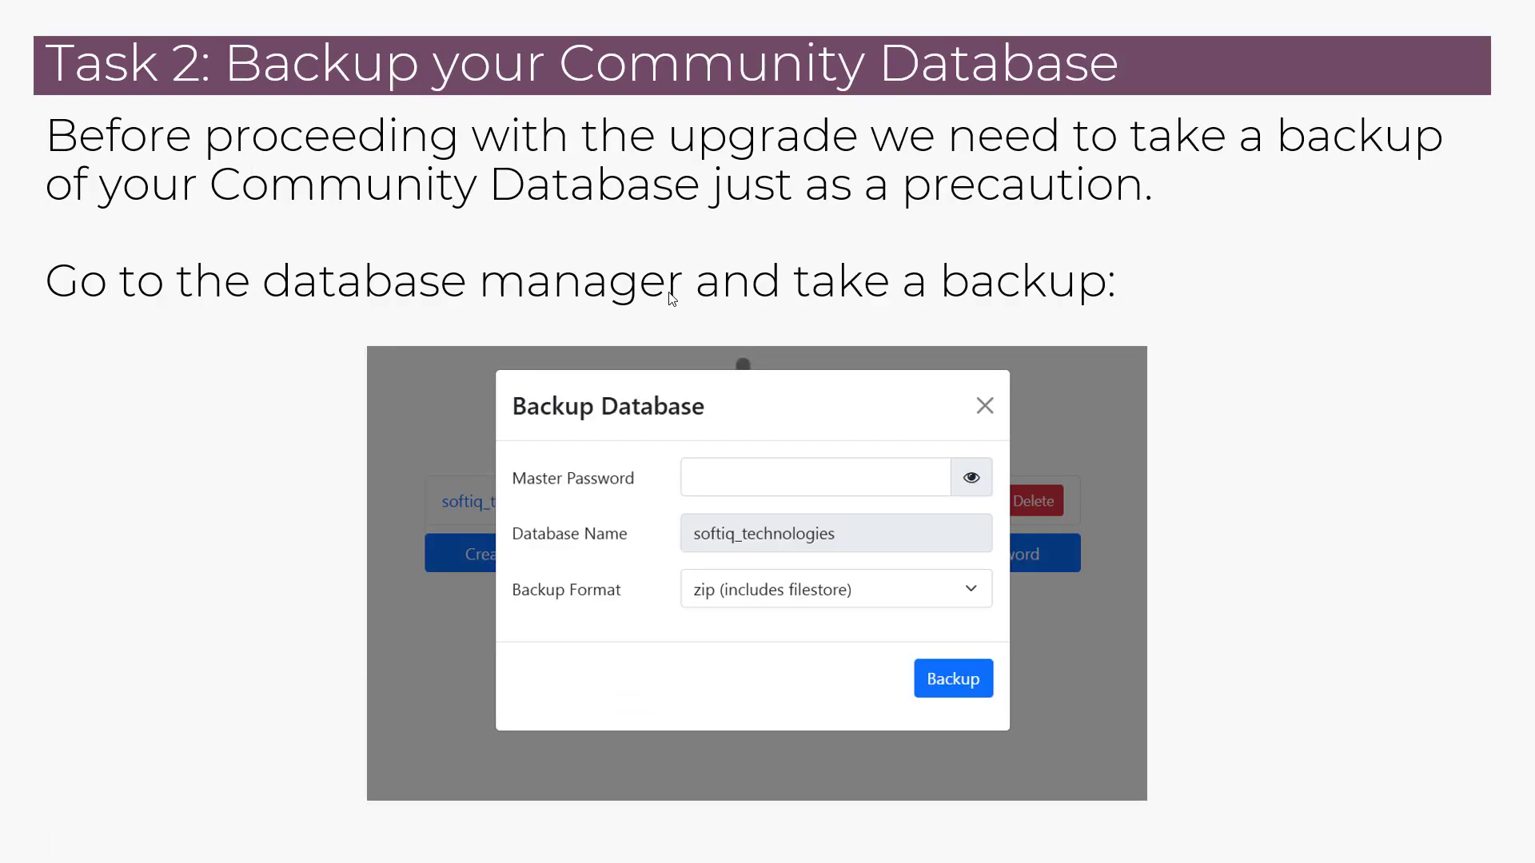
{"action": "key", "text": "alt+Tab"}
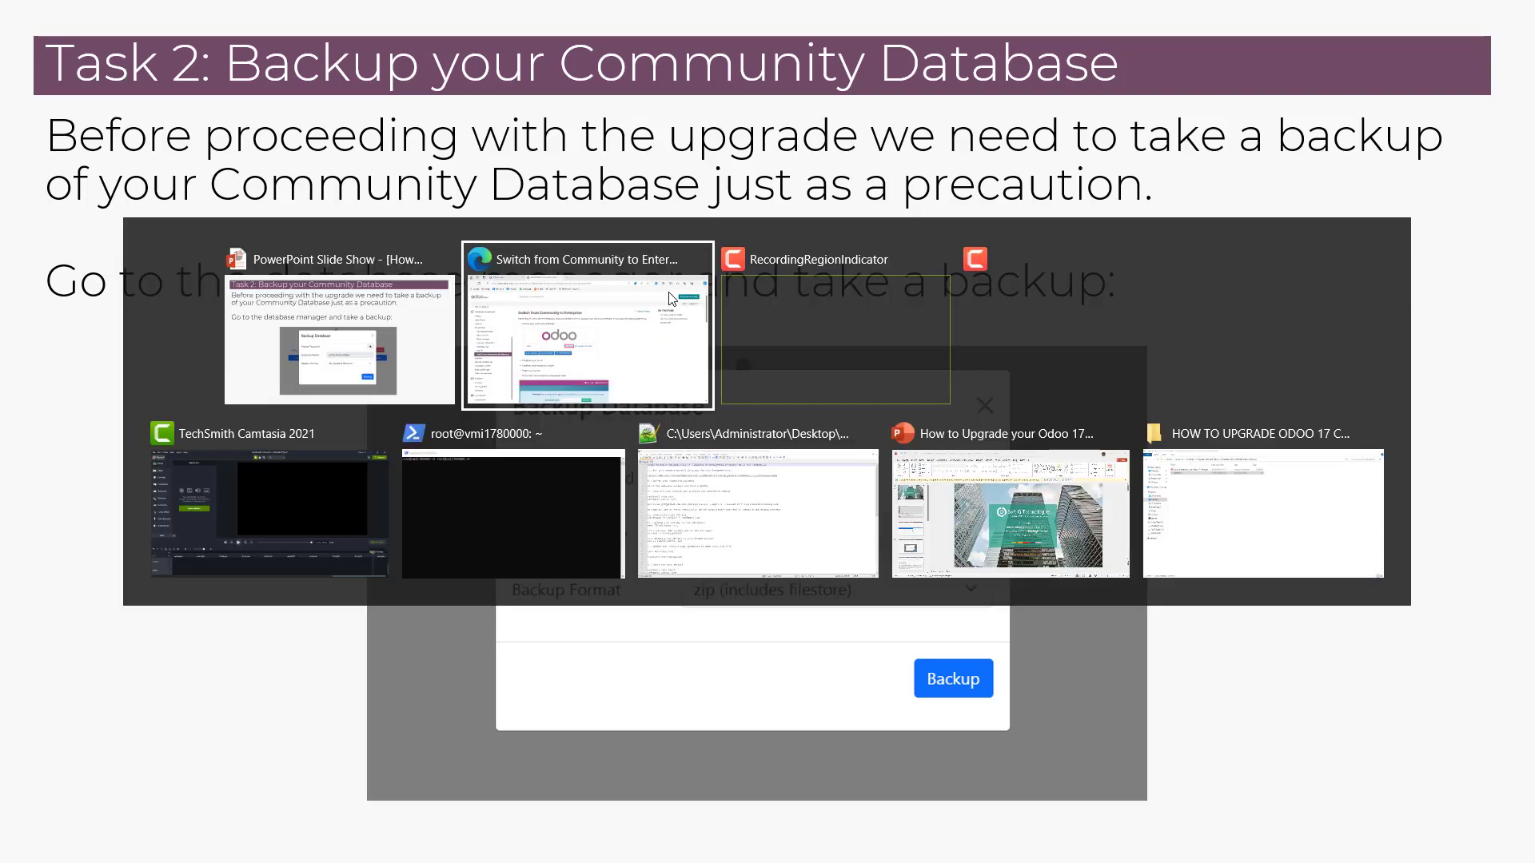
- Change the Odoo page address to /web/database/manager to load the database manager
{"action": "key", "text": "ctrl+shift+Tab"}
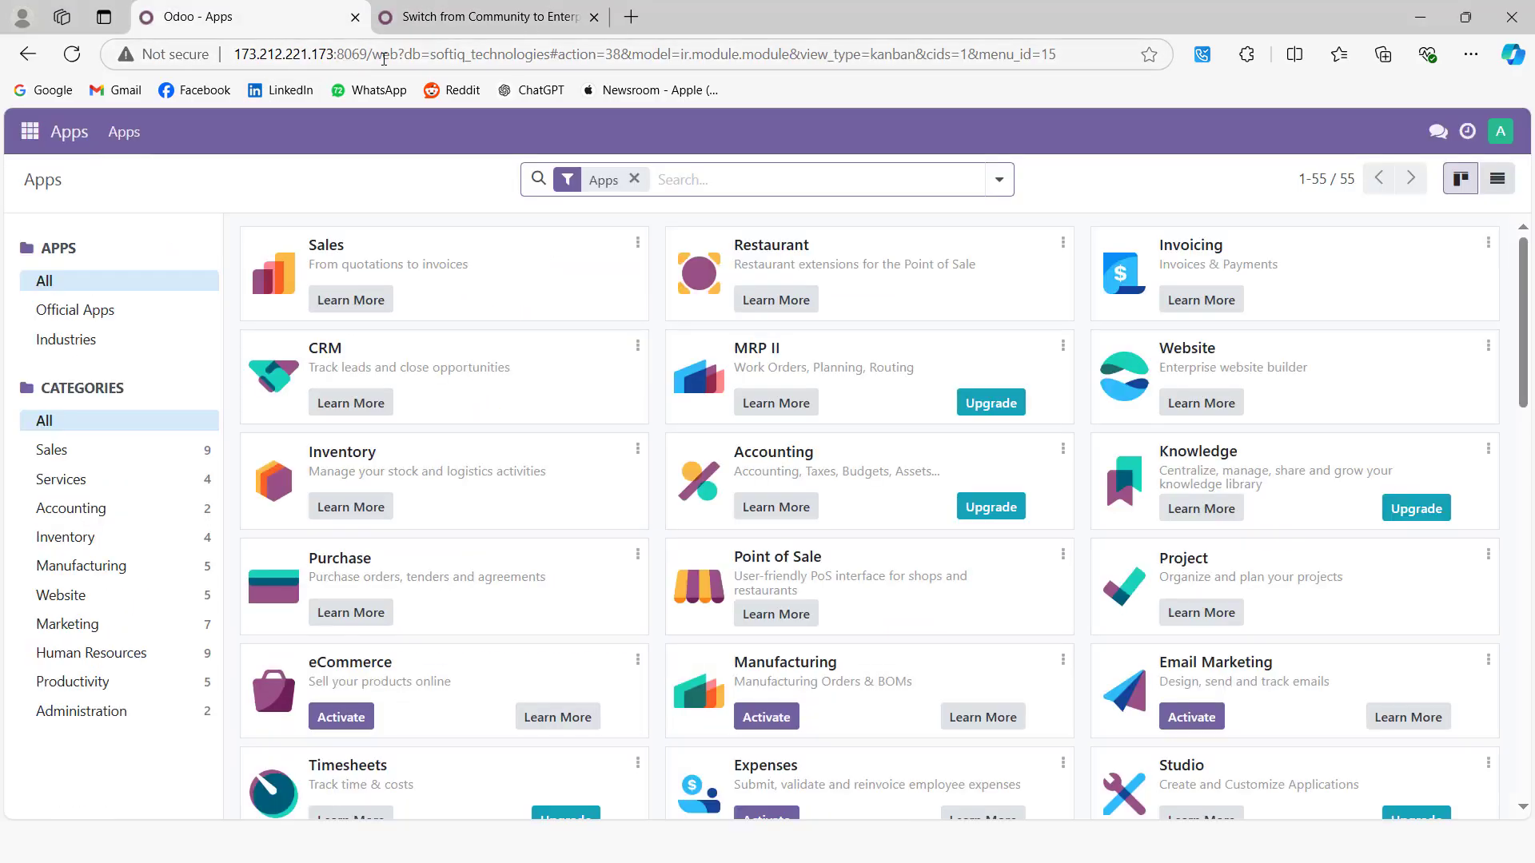
{"action": "left_click", "coordinate": [428, 57]}
{"action": "left_click", "coordinate": [422, 55]}
{"action": "left_click_drag", "start_coordinate": [421, 54], "coordinate": [1063, 54]}
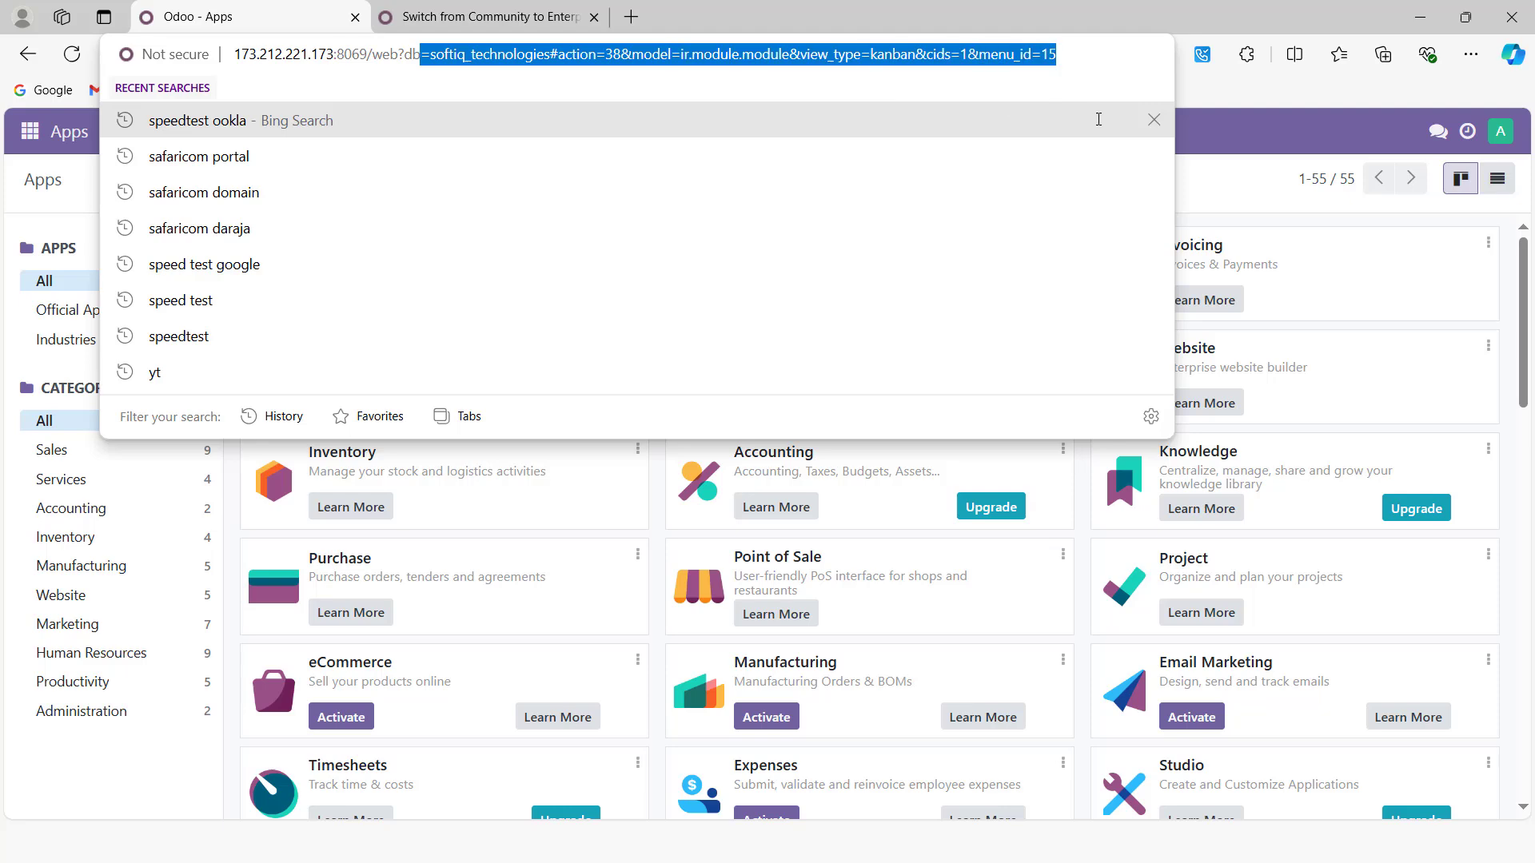
{"action": "key", "text": "BackSpace"}
{"action": "key", "text": "BackSpace"}
{"action": "key", "text": "BackSpace"}
{"action": "key", "text": "BackSpace"}
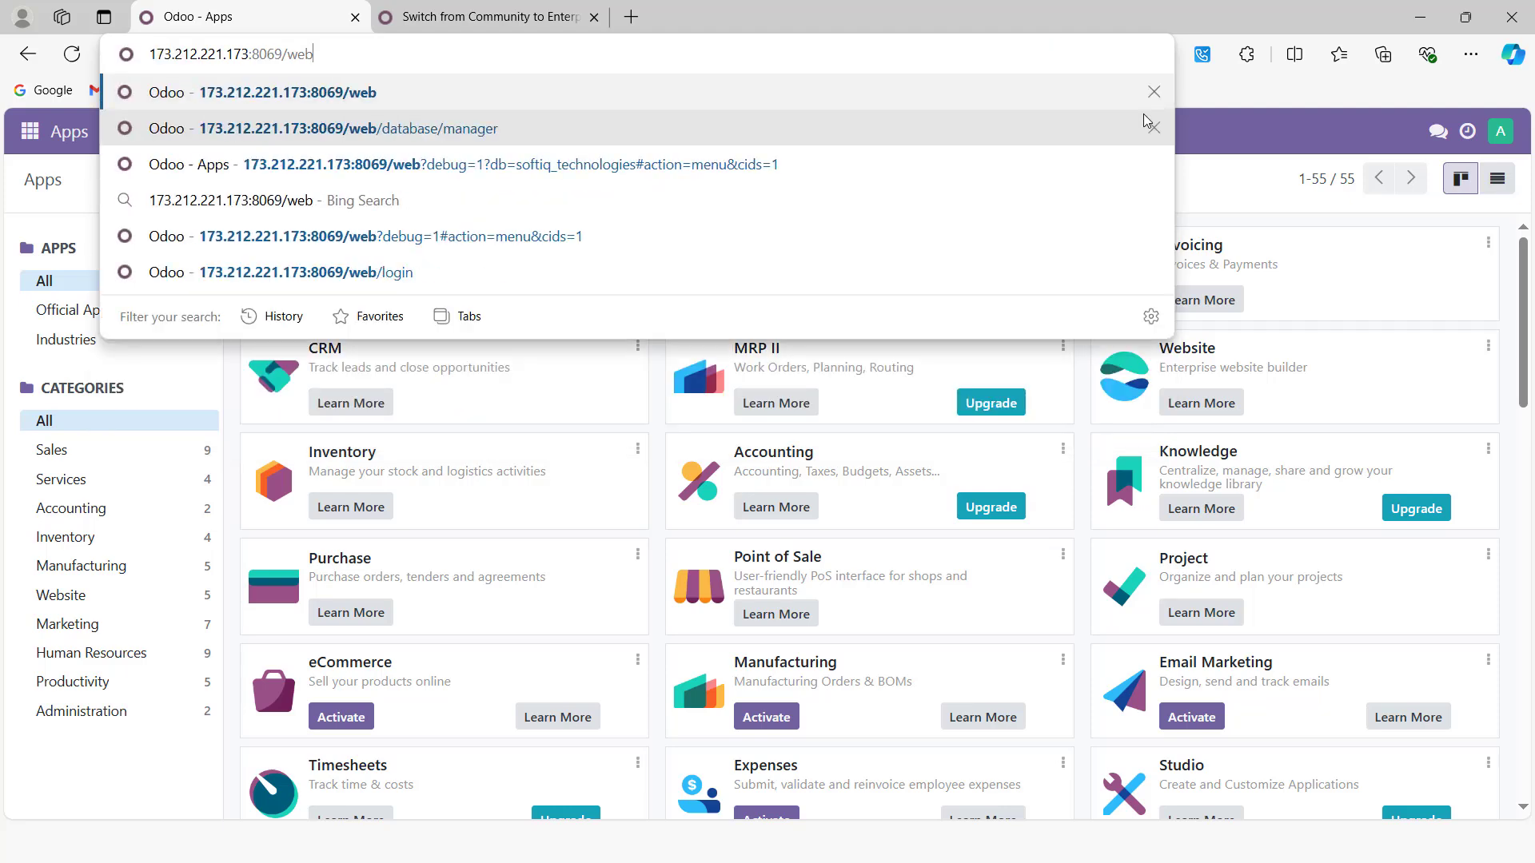
{"action": "type", "text": "/da"}
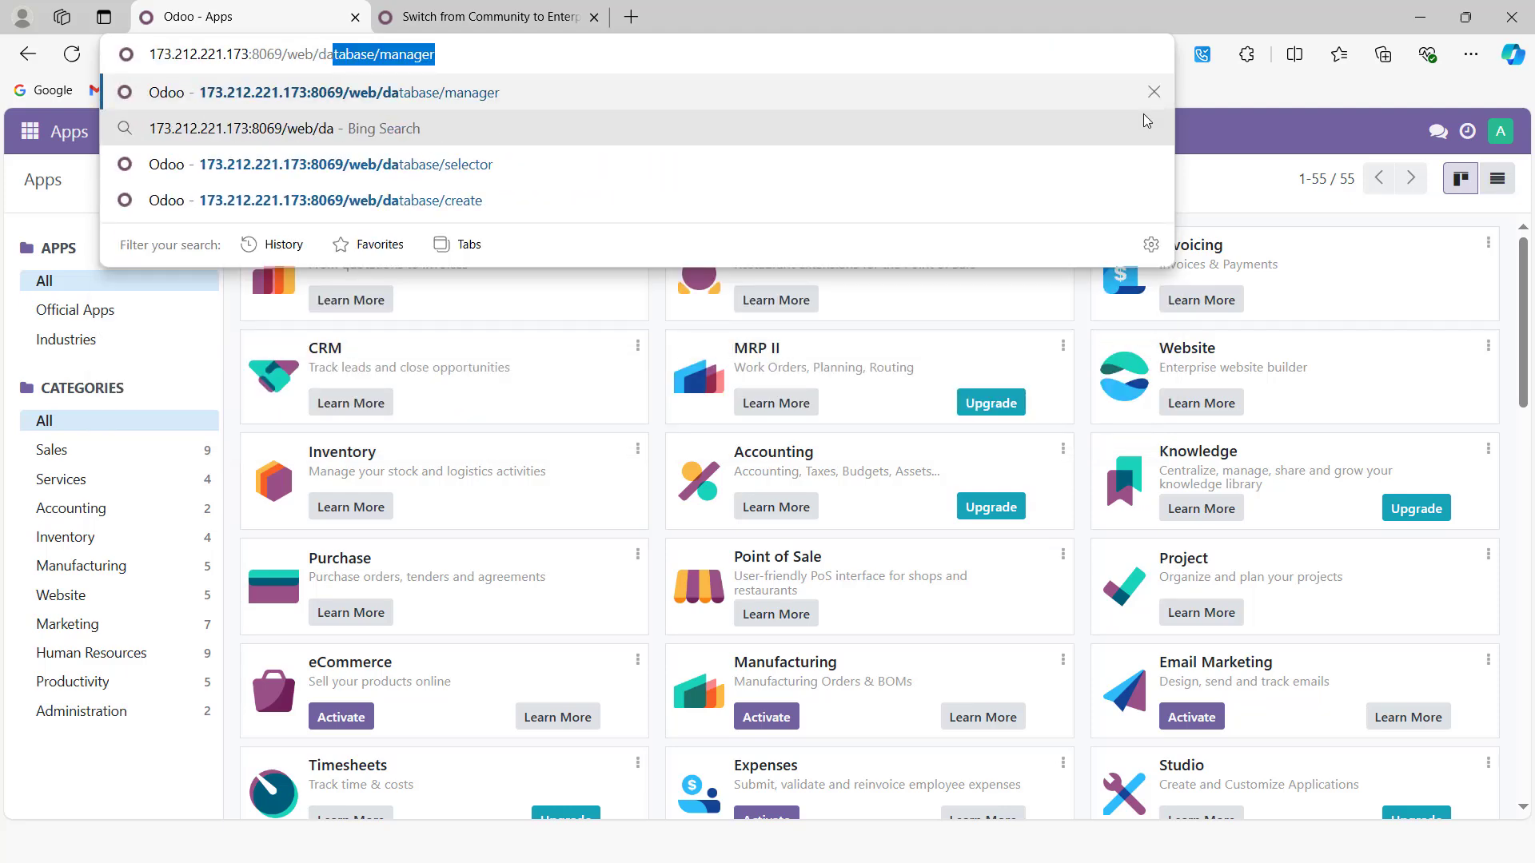
{"action": "key", "text": "Return"}
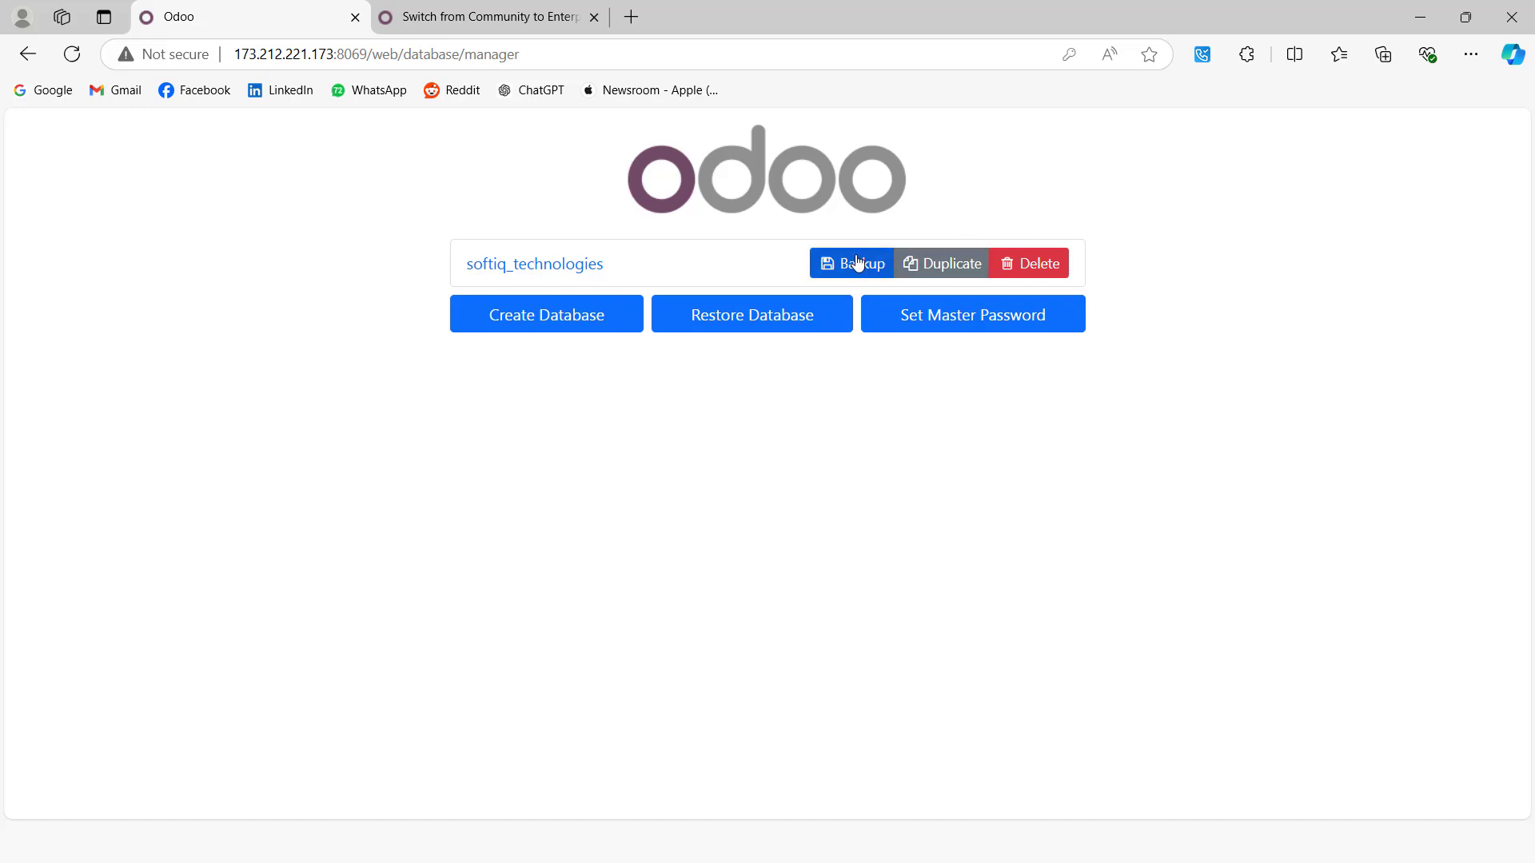
- Back up softiq_technologies with the master password and start the zip download under a numbered name
{"action": "left_click", "coordinate": [845, 264]}
{"action": "left_click", "coordinate": [797, 240]}
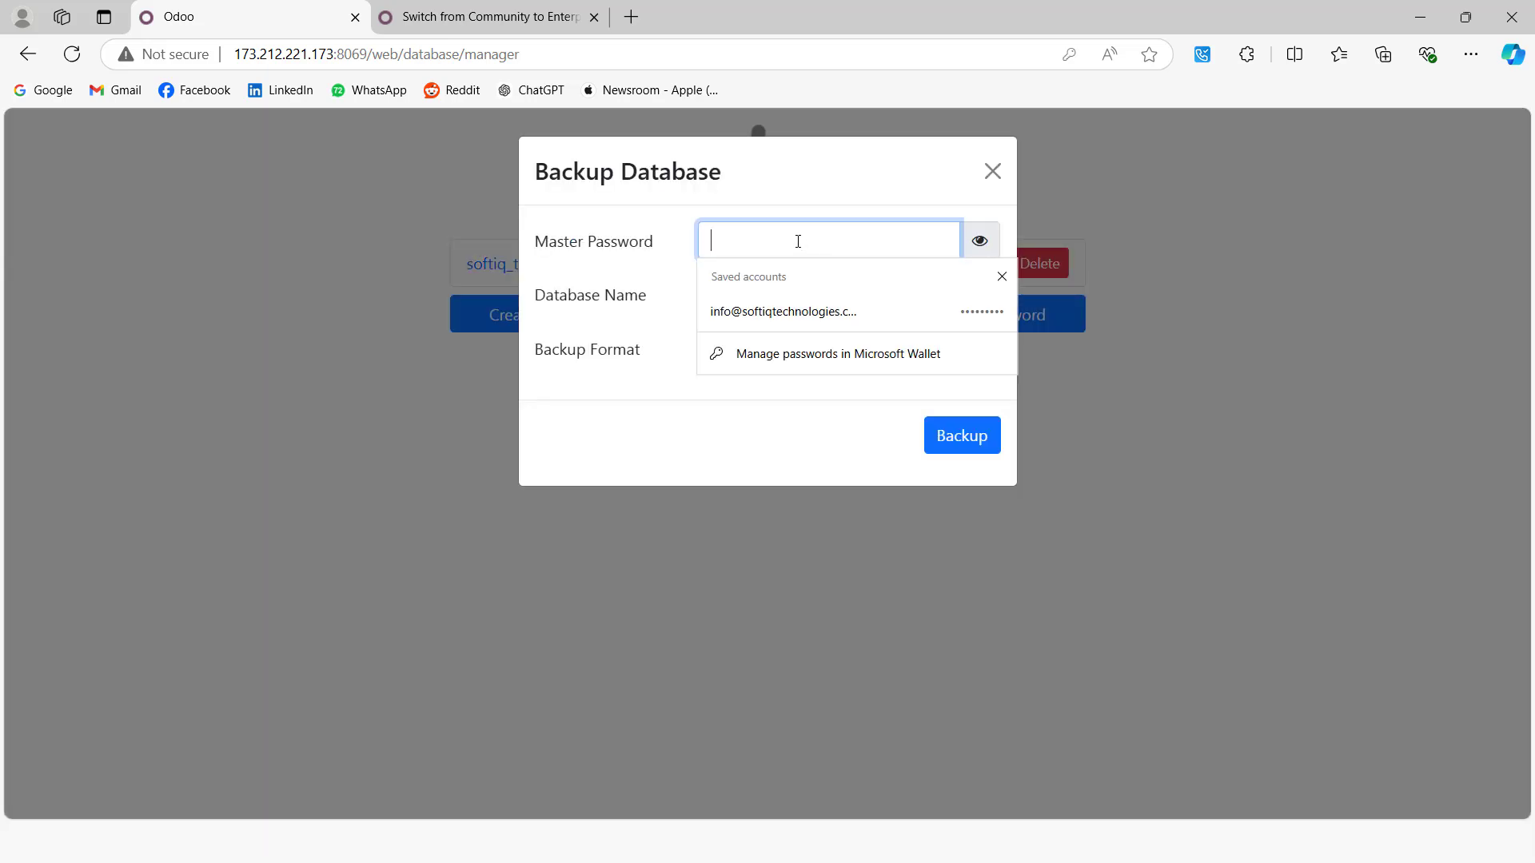
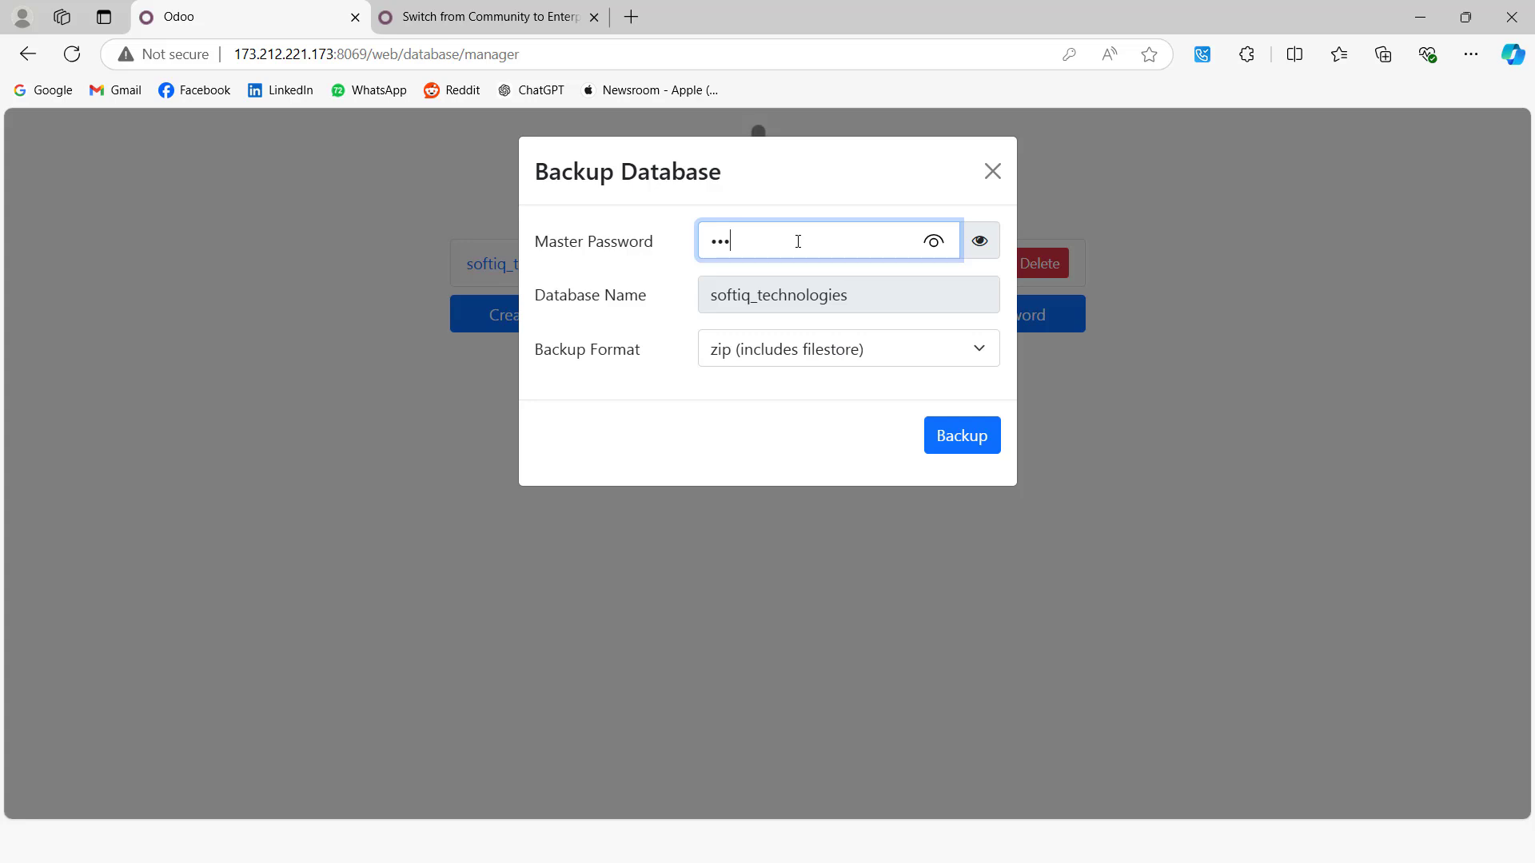
{"action": "left_click", "coordinate": [962, 438]}
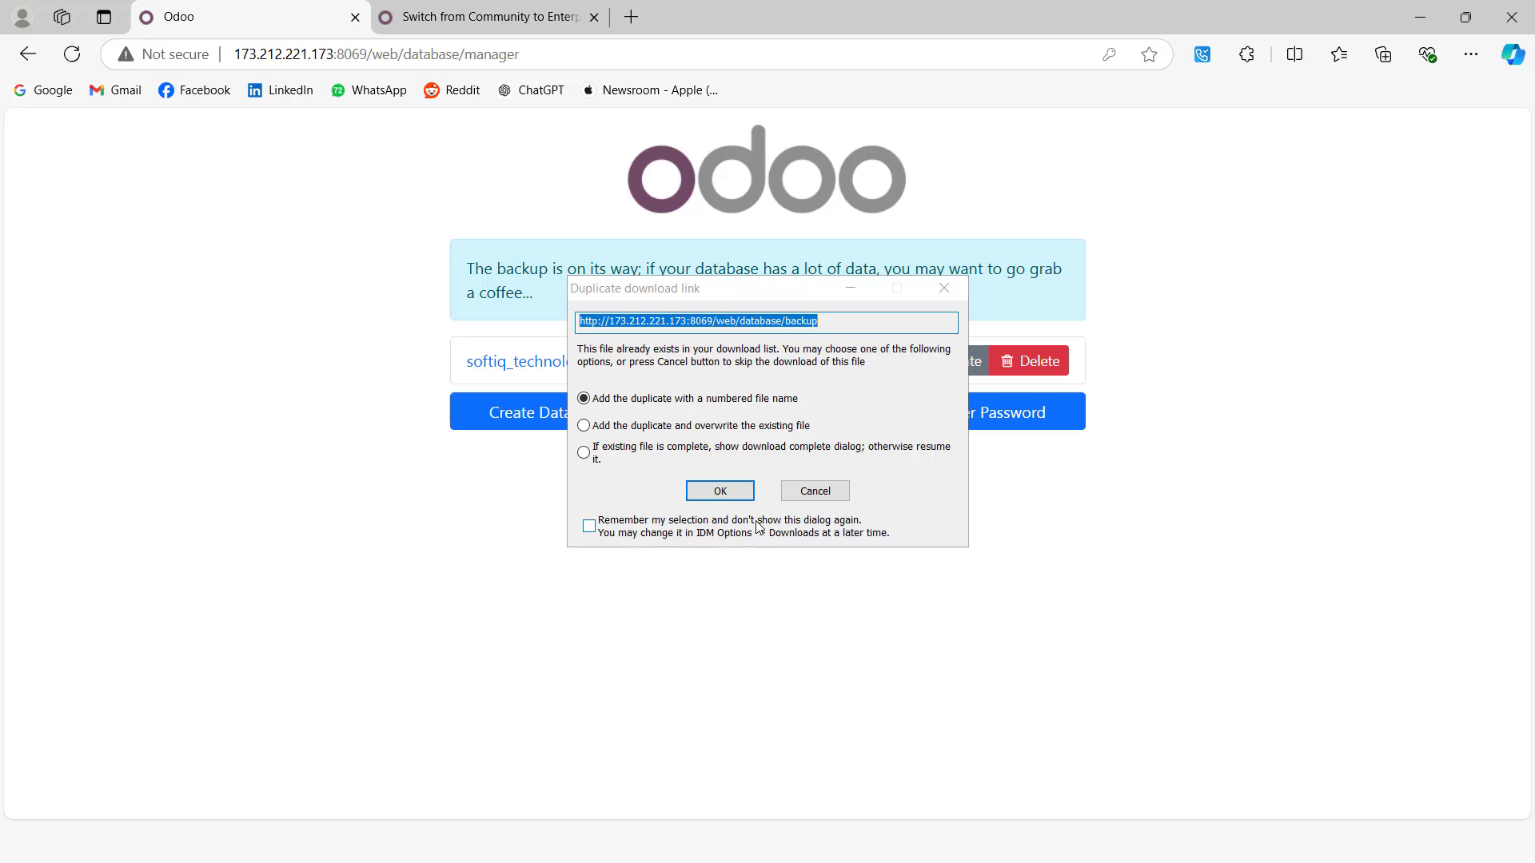
{"action": "left_click", "coordinate": [742, 493]}
{"action": "left_click", "coordinate": [746, 510]}
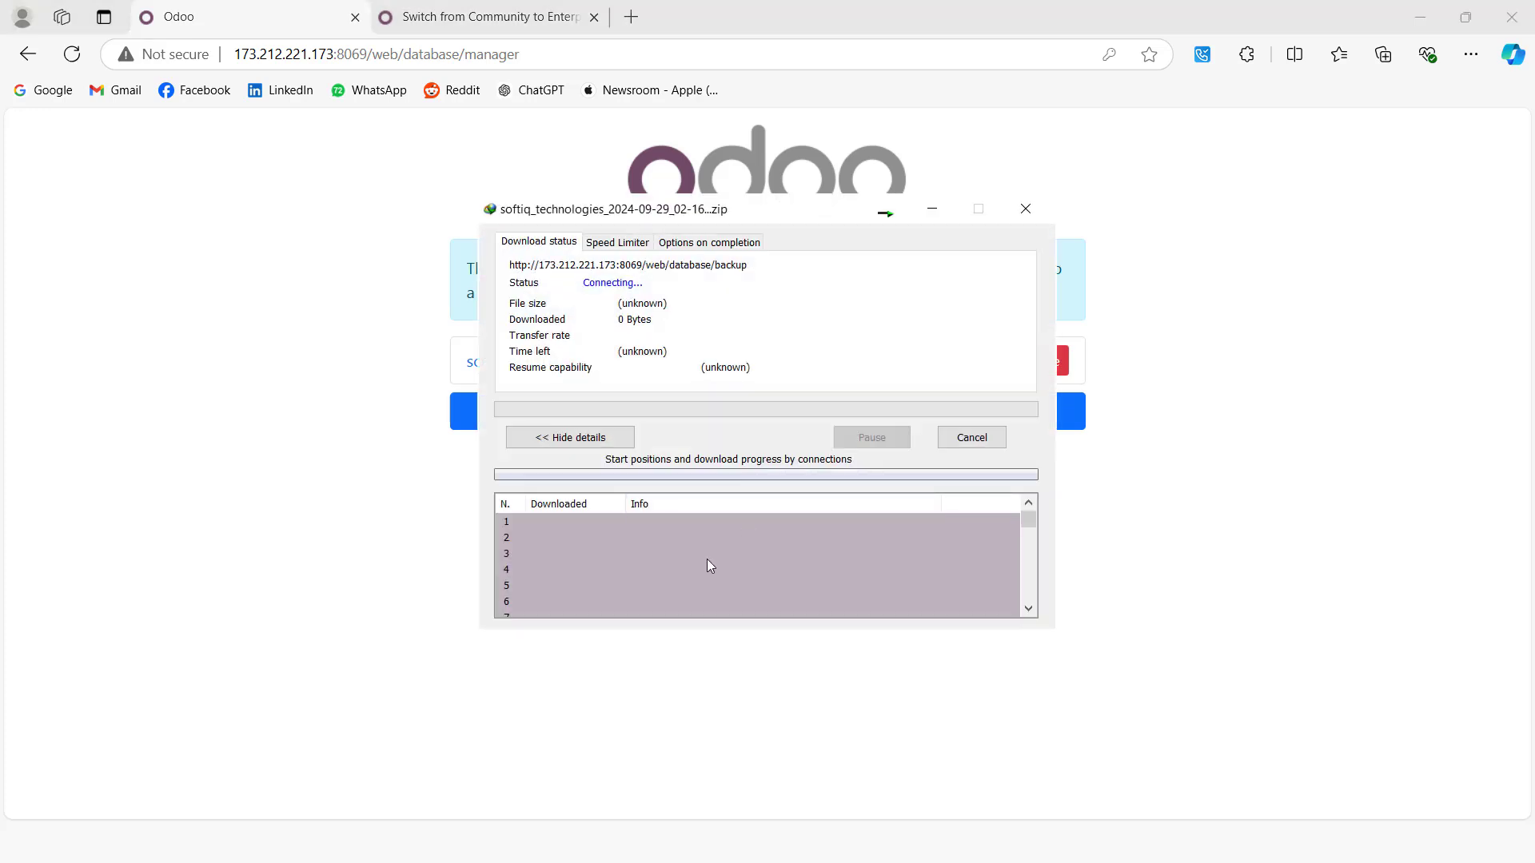
{"action": "key", "text": "alt+Tab"}
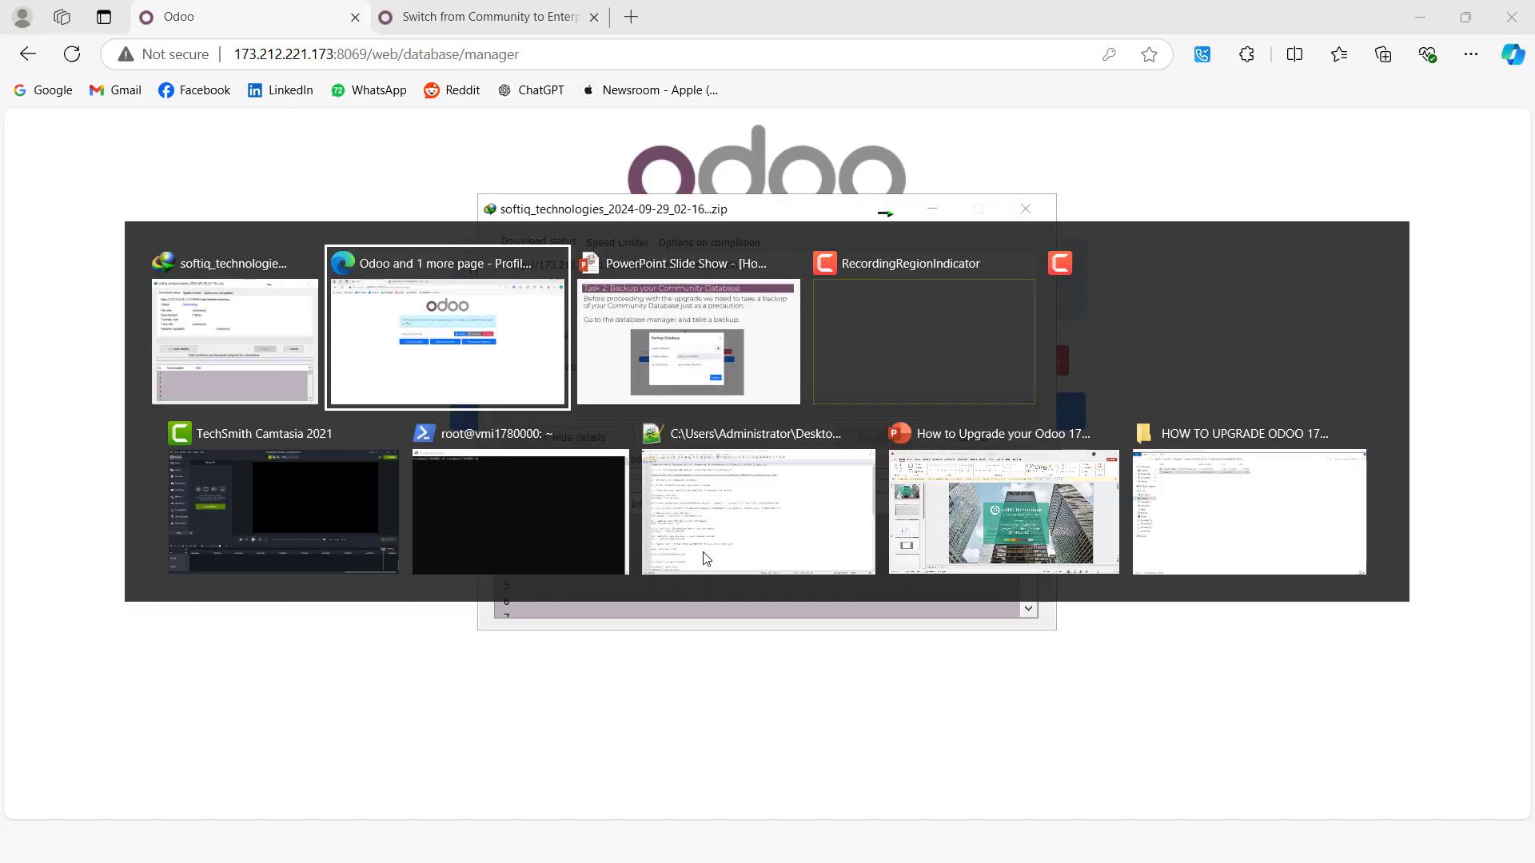
- Advance to the Task 3 stop-service slide, dismiss the download dialogs, and bring up Steps.txt
{"action": "key", "text": "alt+Tab"}
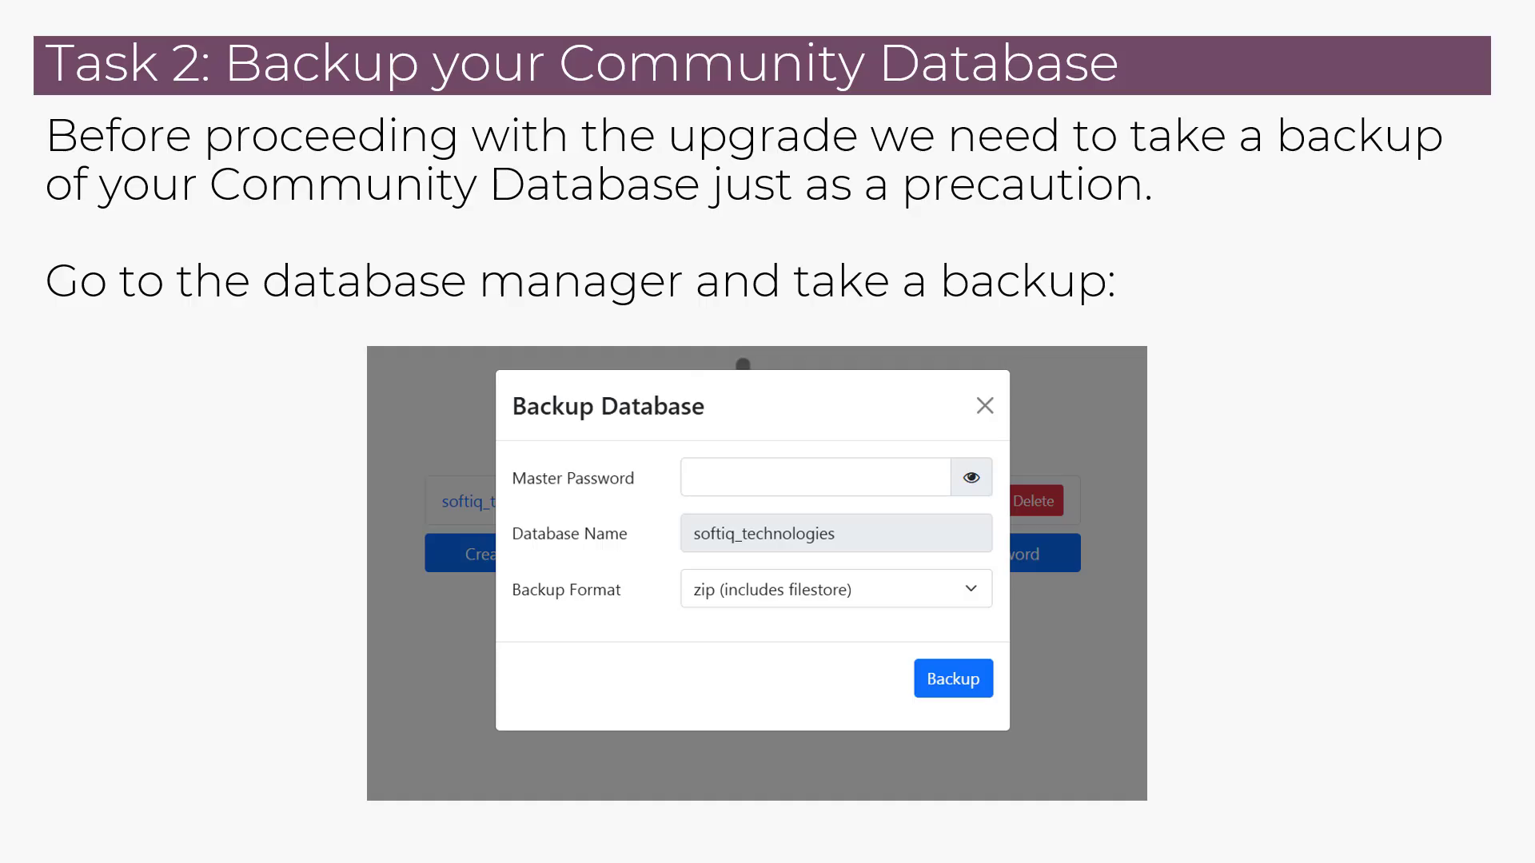
{"action": "key", "text": "Right"}
{"action": "key", "text": "Return"}
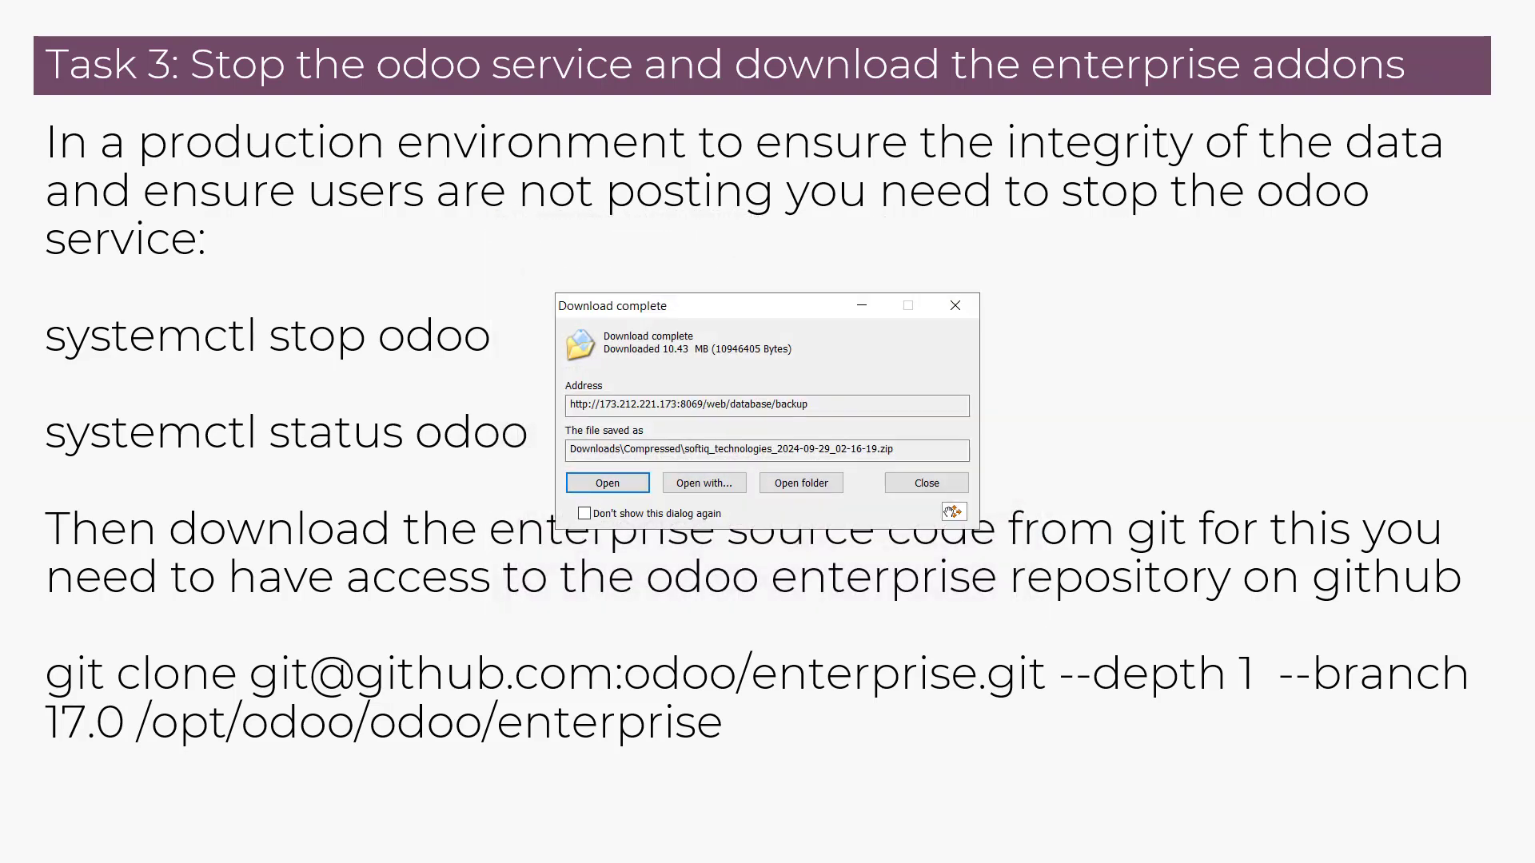
{"action": "left_click", "coordinate": [954, 307]}
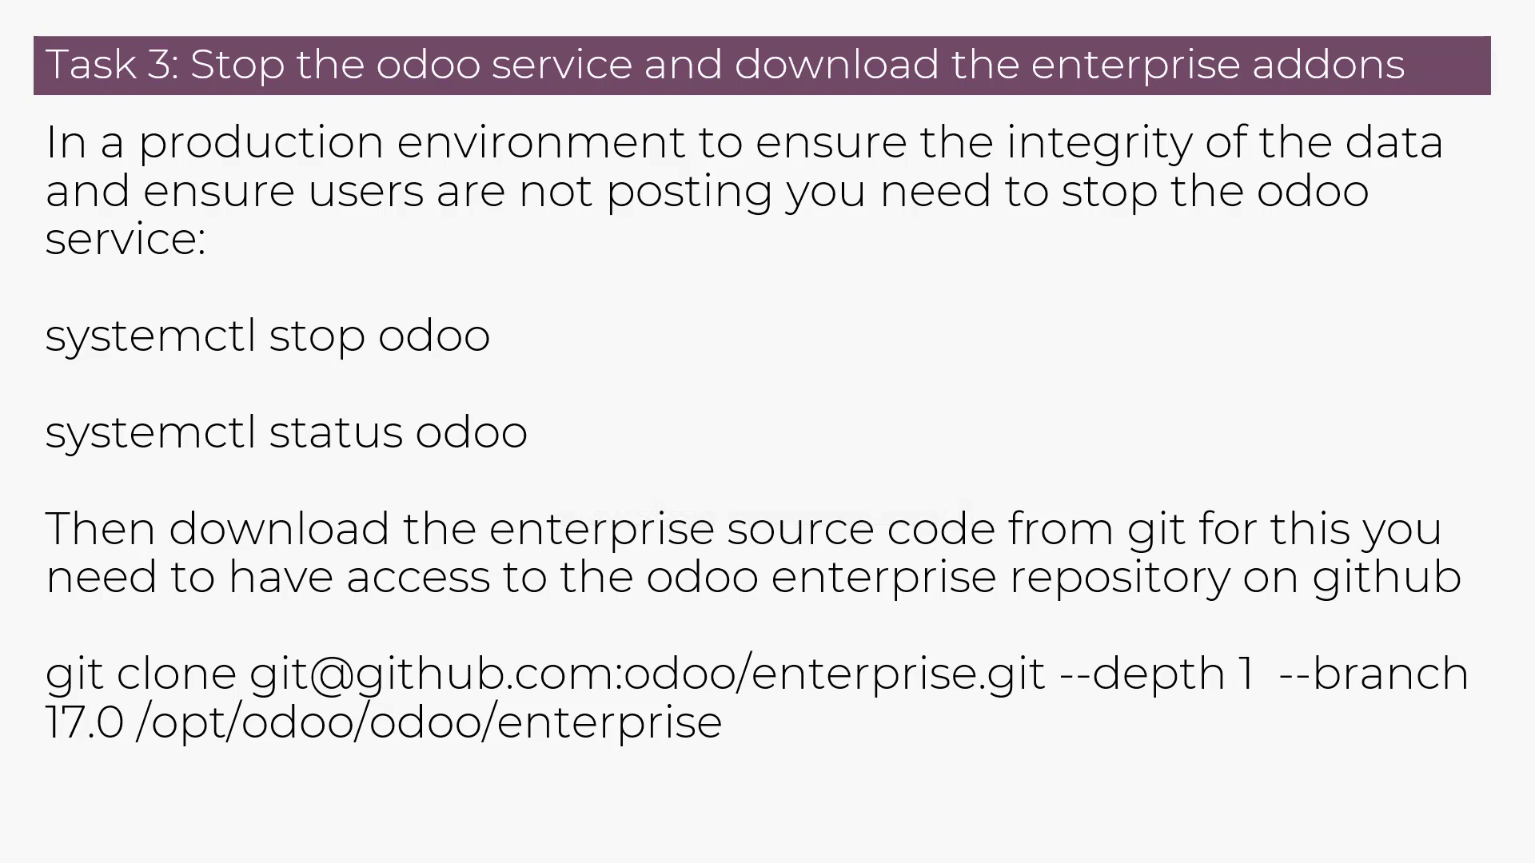
{"action": "key", "text": "alt+Tab"}
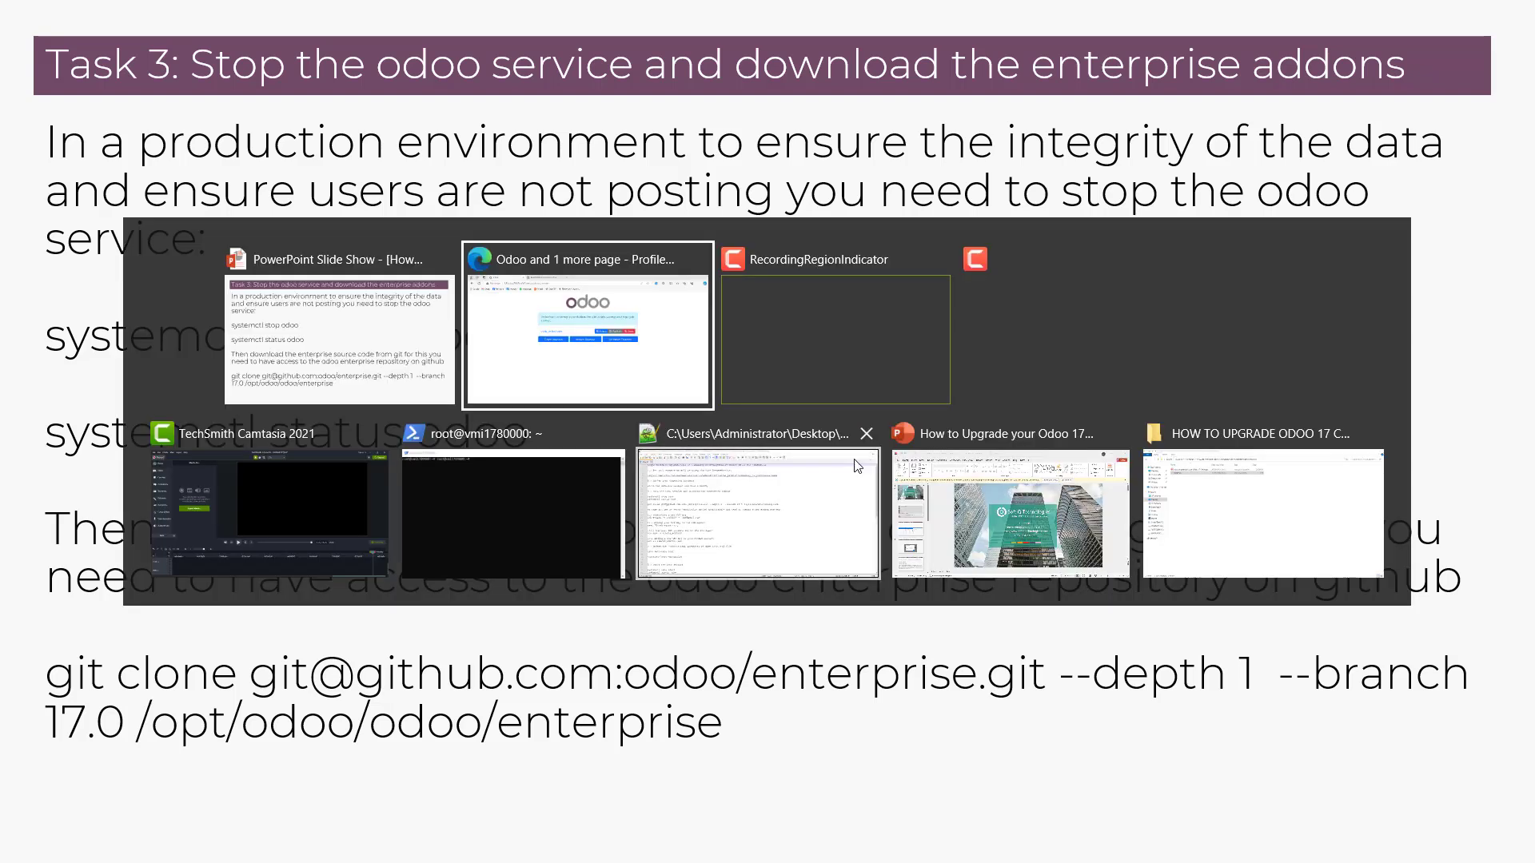
{"action": "left_click", "coordinate": [831, 480]}
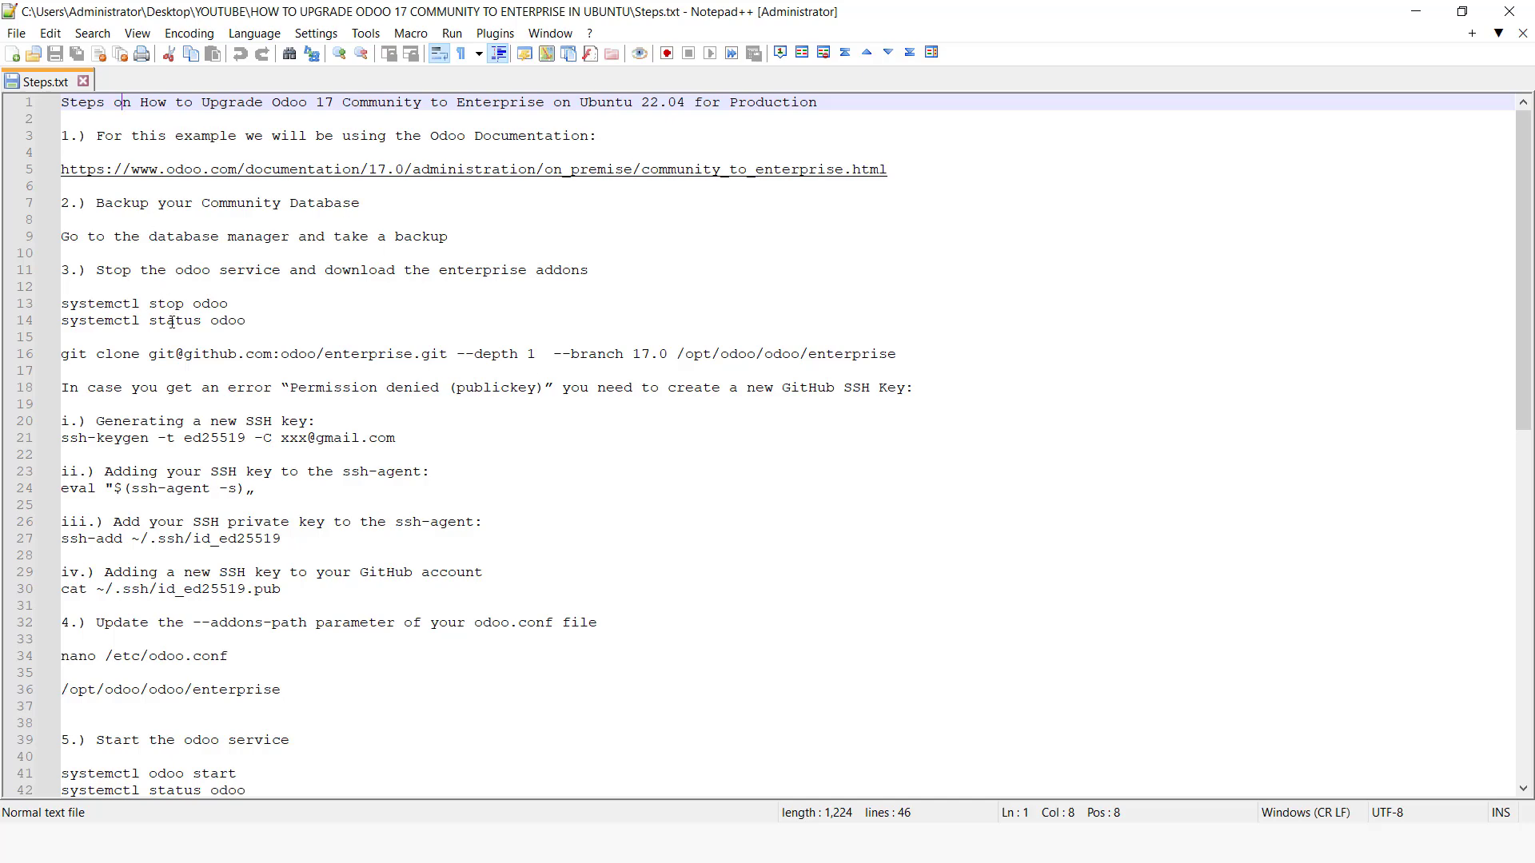
- Copy the systemctl stop odoo line from Steps.txt and run it in the server terminal
{"action": "left_click_drag", "start_coordinate": [231, 310], "coordinate": [79, 308]}
{"action": "right_click", "coordinate": [78, 308]}
{"action": "left_click", "coordinate": [120, 339]}
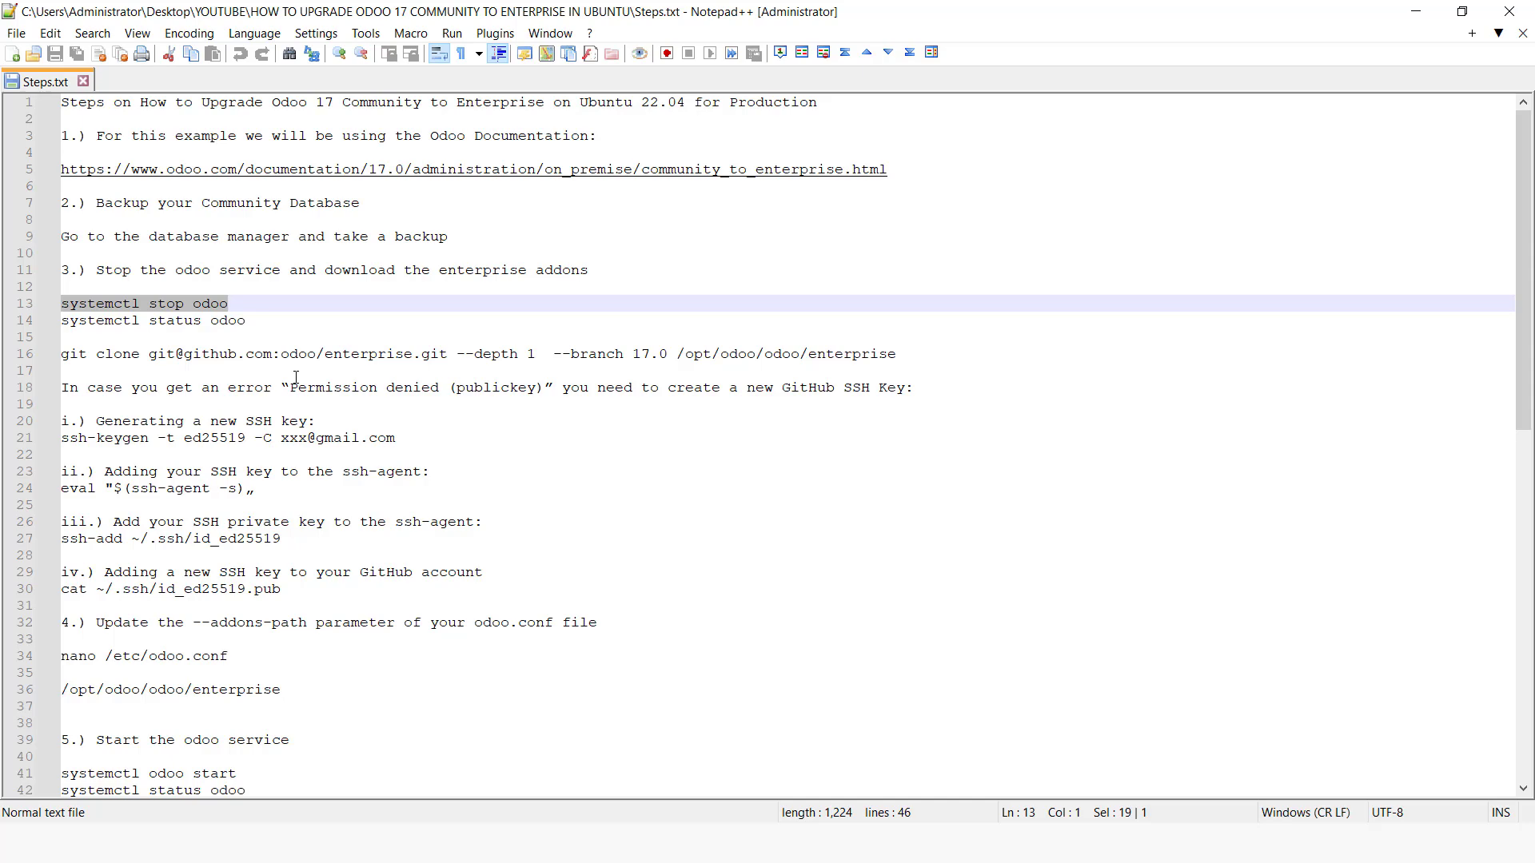
{"action": "key", "text": "alt+Tab"}
{"action": "key", "text": "alt+Tab"}
{"action": "key", "text": "alt+Tab"}
{"action": "key", "text": "alt+Tab"}
{"action": "key", "text": "alt+Tab"}
{"action": "key", "text": "alt+Tab"}
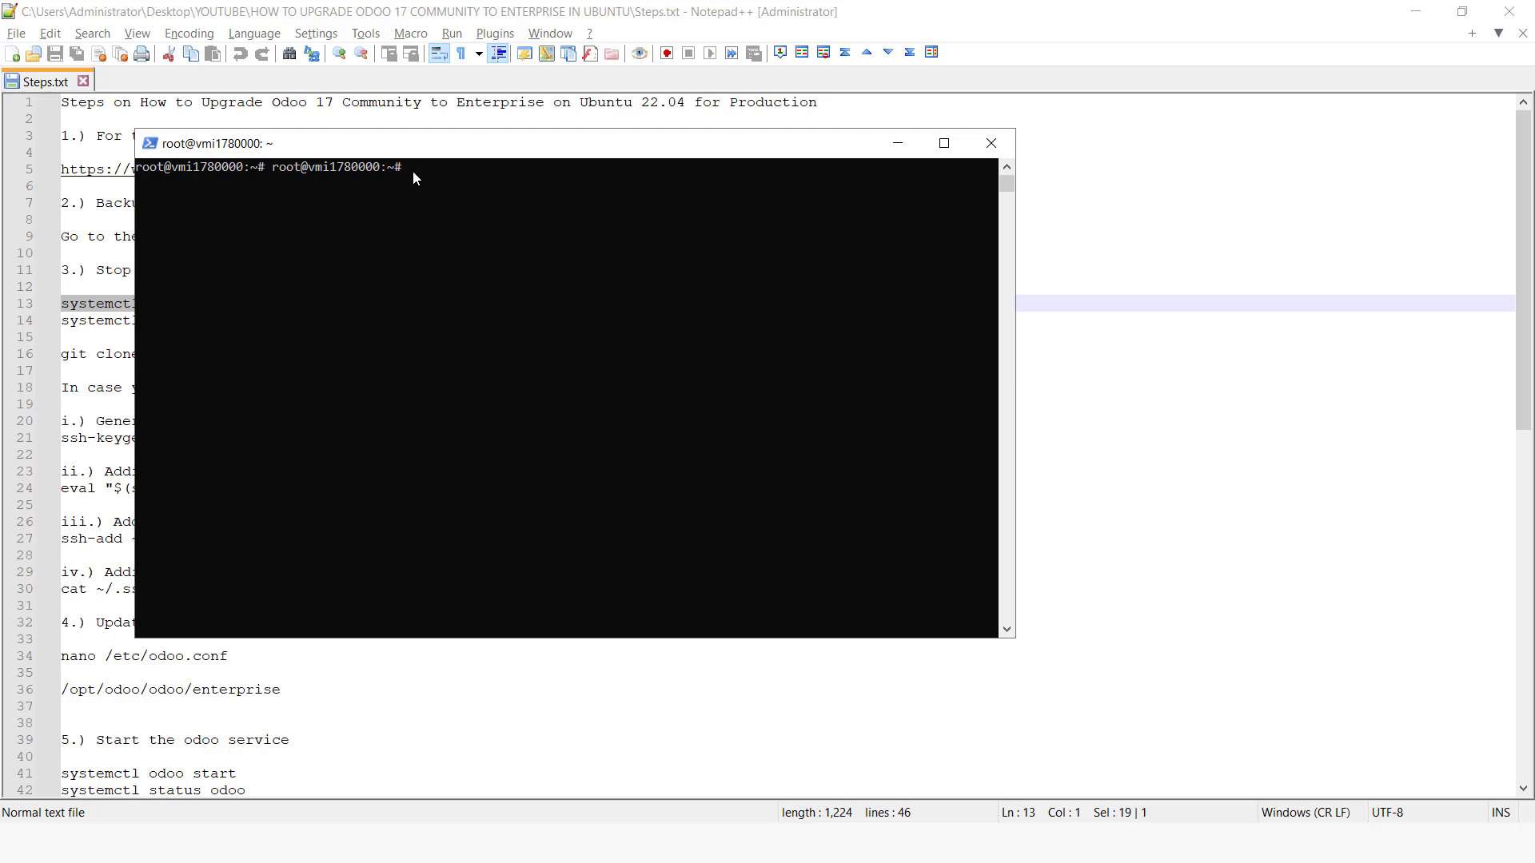
{"action": "right_click", "coordinate": [414, 174]}
- Copy the systemctl status odoo line from Steps.txt
{"action": "key", "text": "alt+Tab"}
{"action": "left_click_drag", "start_coordinate": [264, 324], "coordinate": [62, 320]}
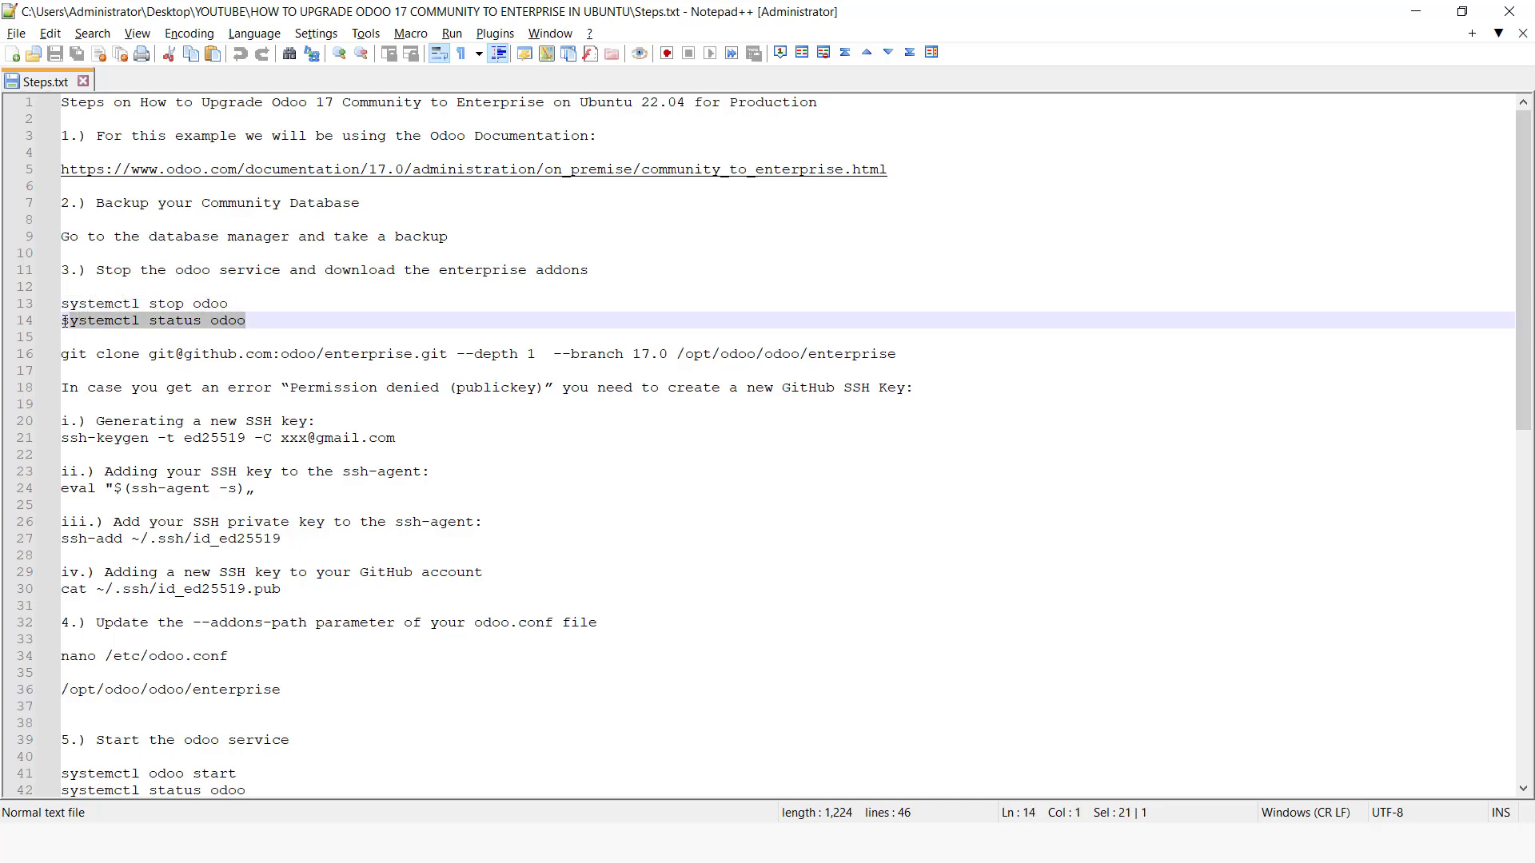
{"action": "right_click", "coordinate": [70, 320]}
{"action": "left_click", "coordinate": [112, 356]}
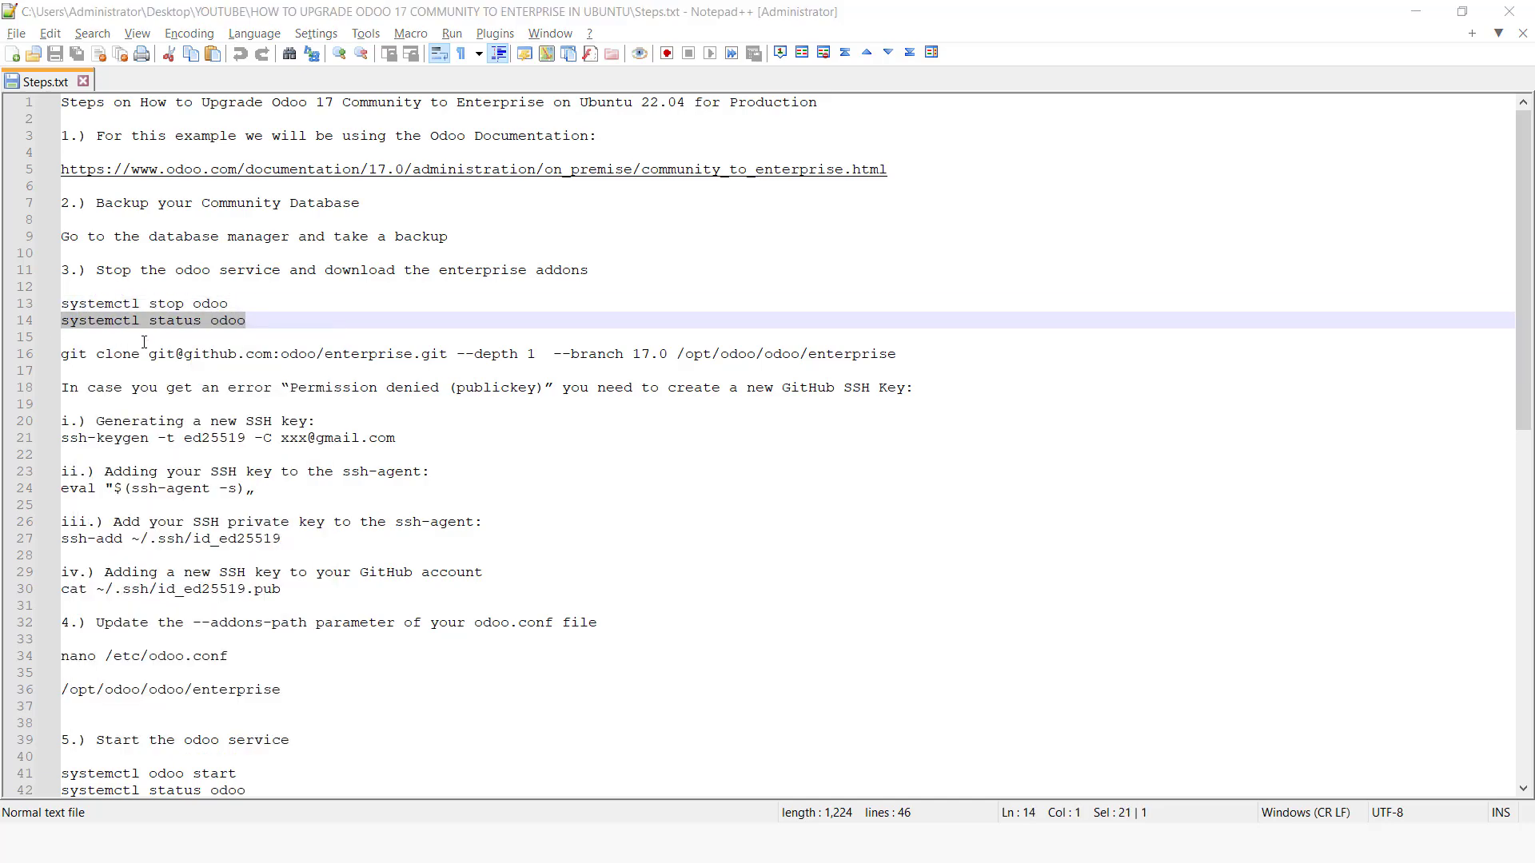
- Paste and run systemctl status odoo in PuTTY to confirm the service is stopped
{"action": "key", "text": "alt+Tab"}
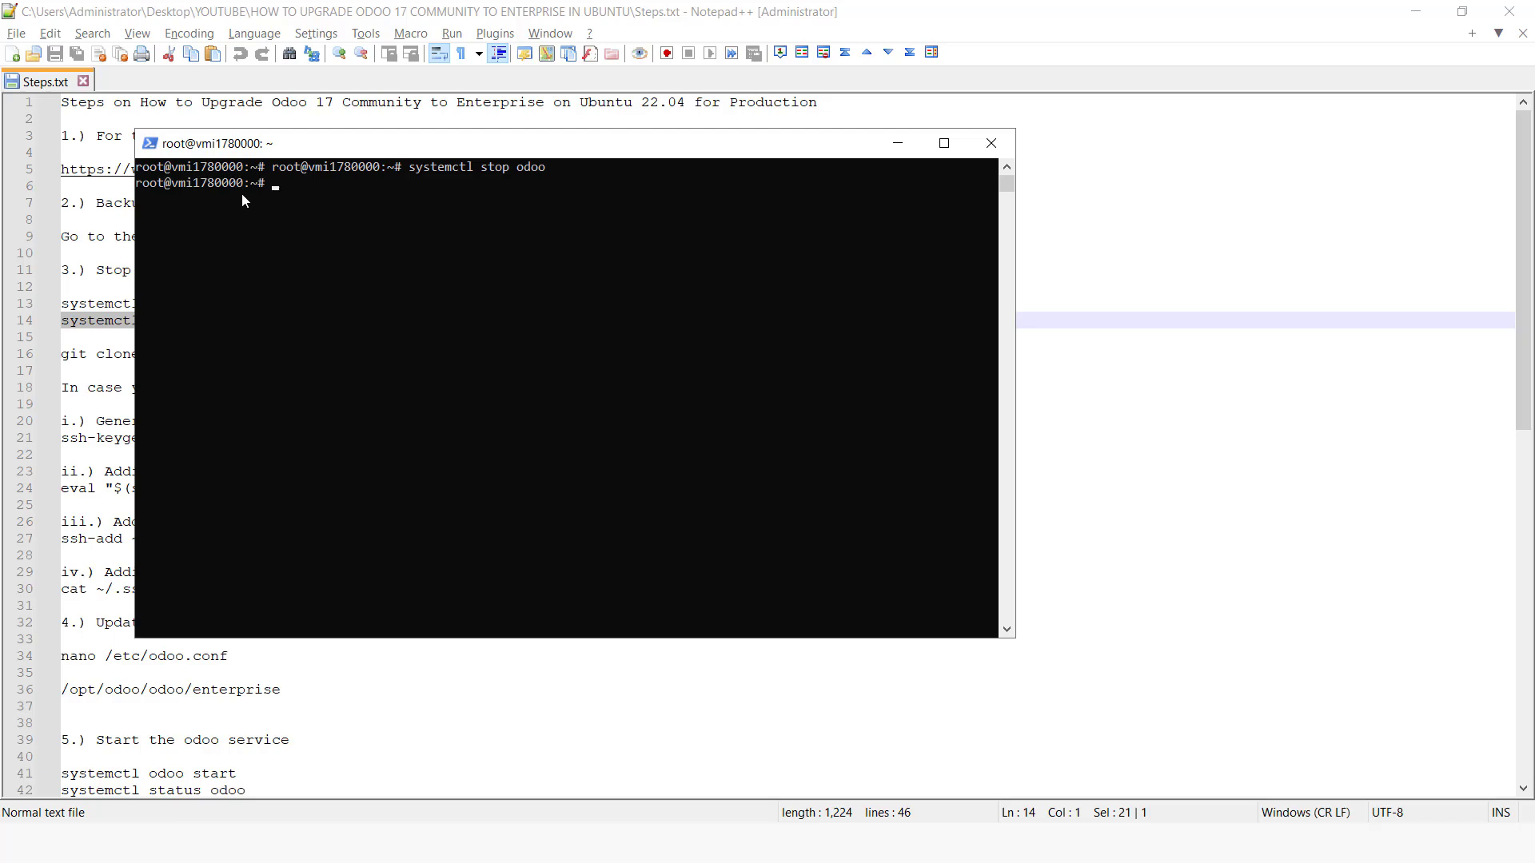
{"action": "right_click", "coordinate": [273, 191]}
{"action": "key", "text": "Return"}
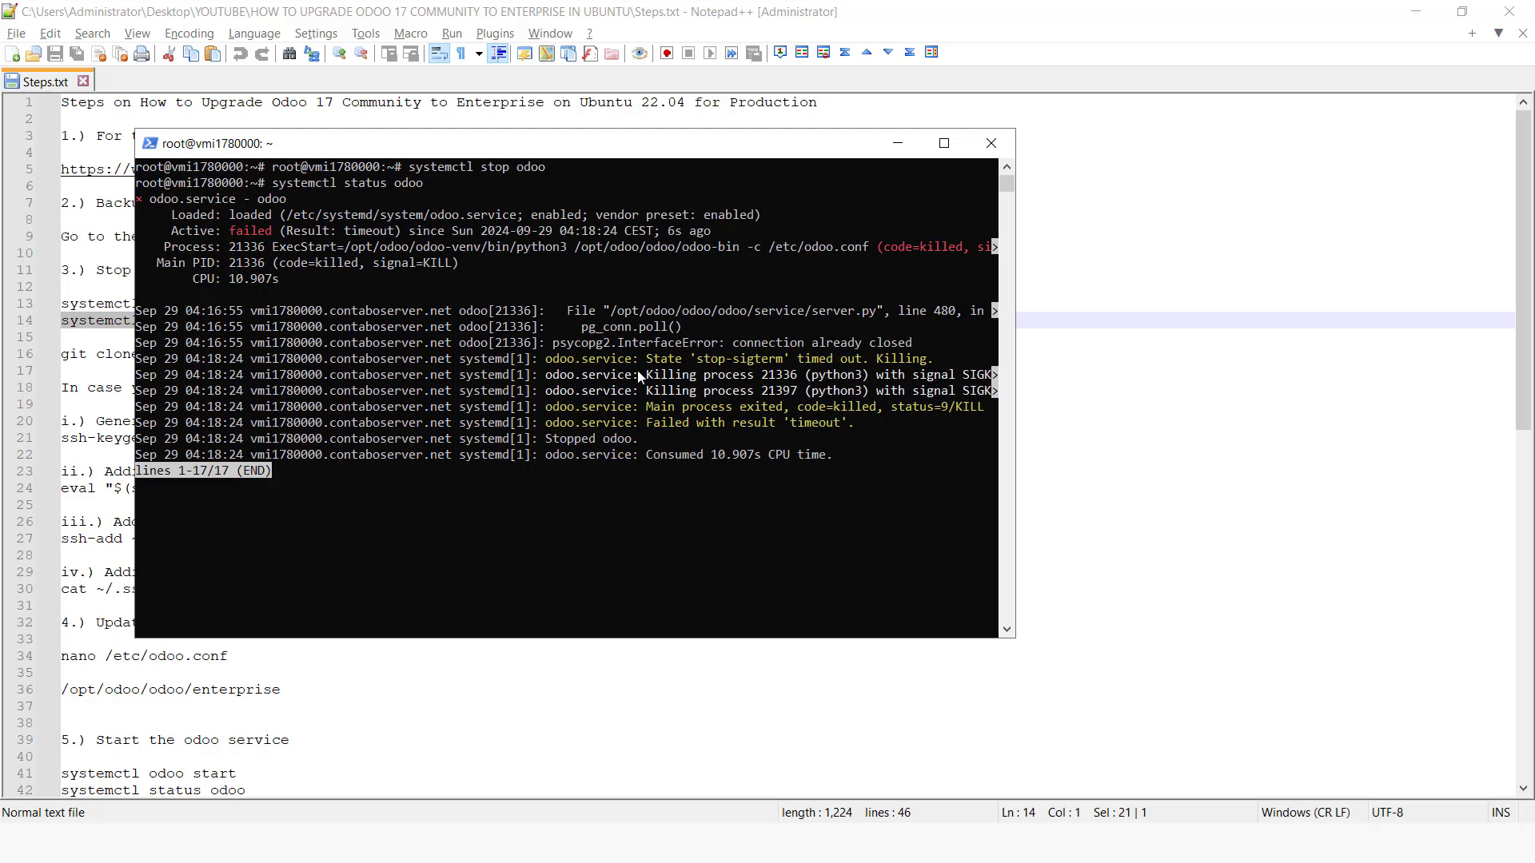
{"action": "key", "text": "alt+Tab"}
{"action": "key", "text": "alt+Tab"}
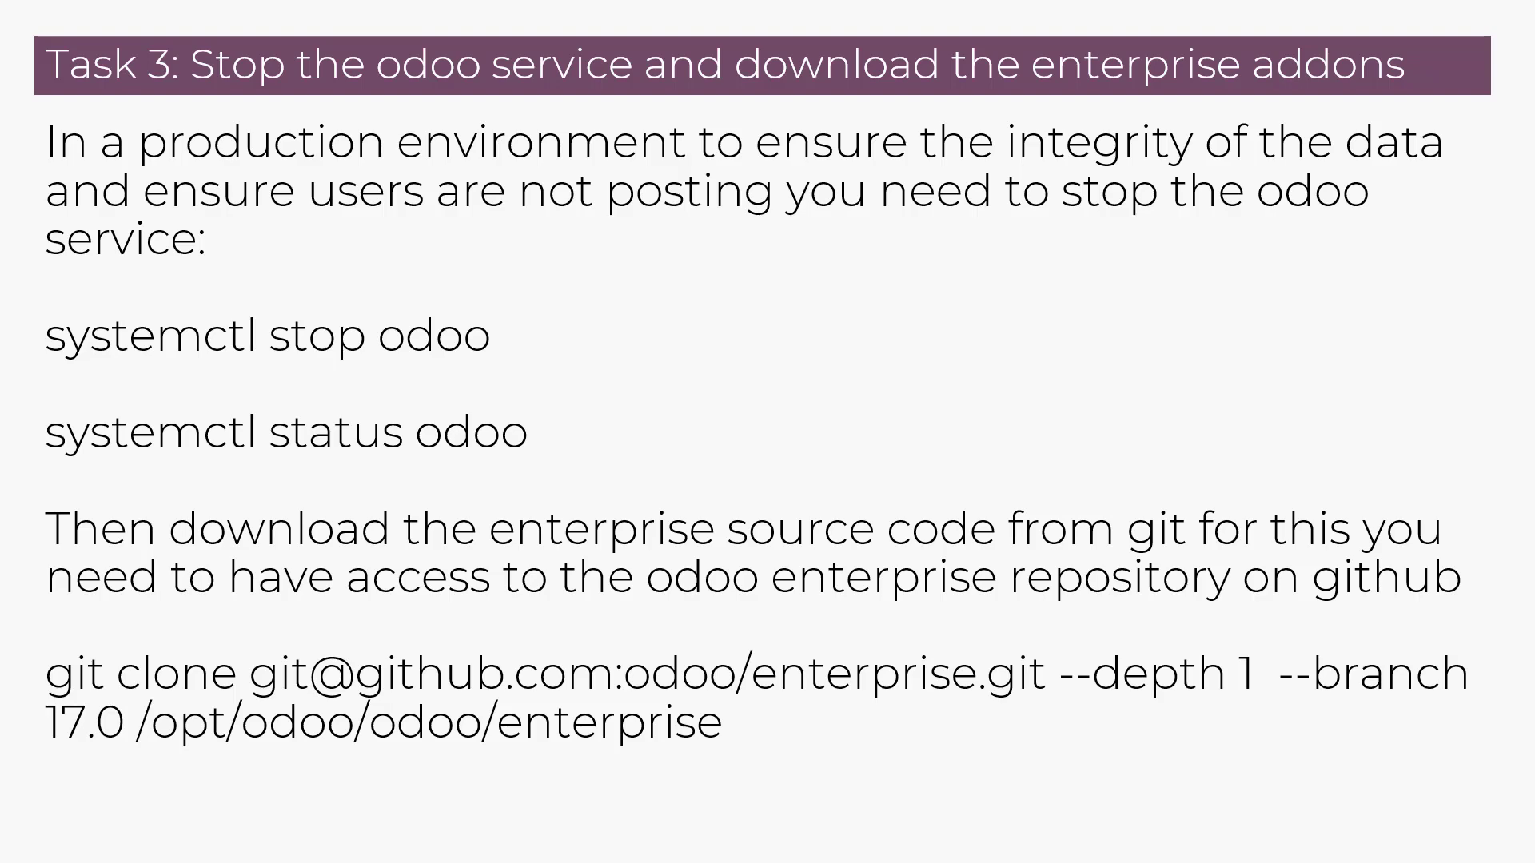
- Copy the enterprise git clone command from line 16 of Steps.txt, excluding its line break
{"action": "key", "text": "alt+Tab"}
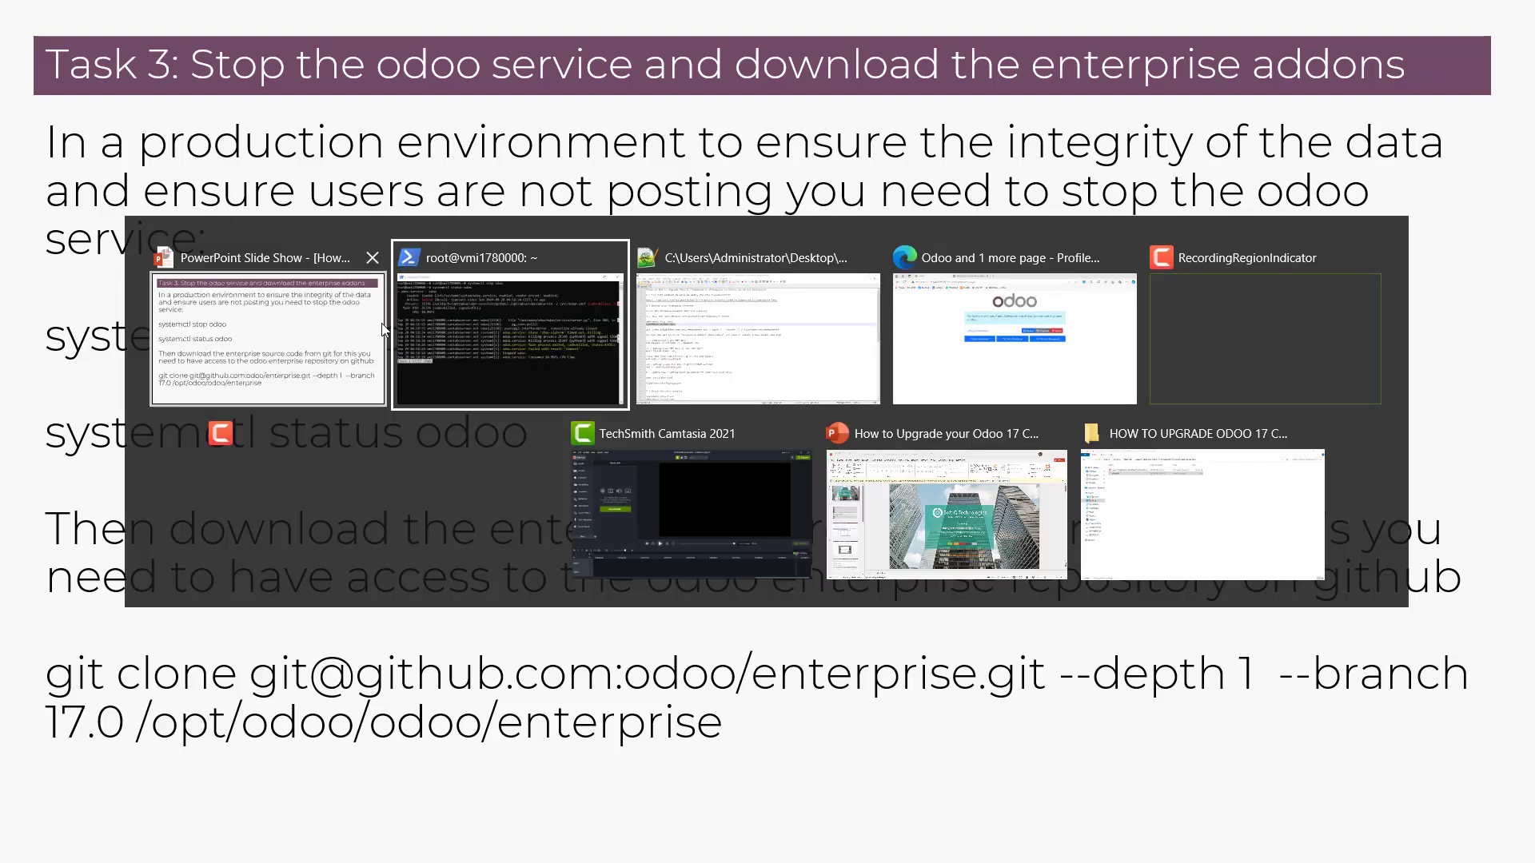
{"action": "key", "text": "alt+Tab"}
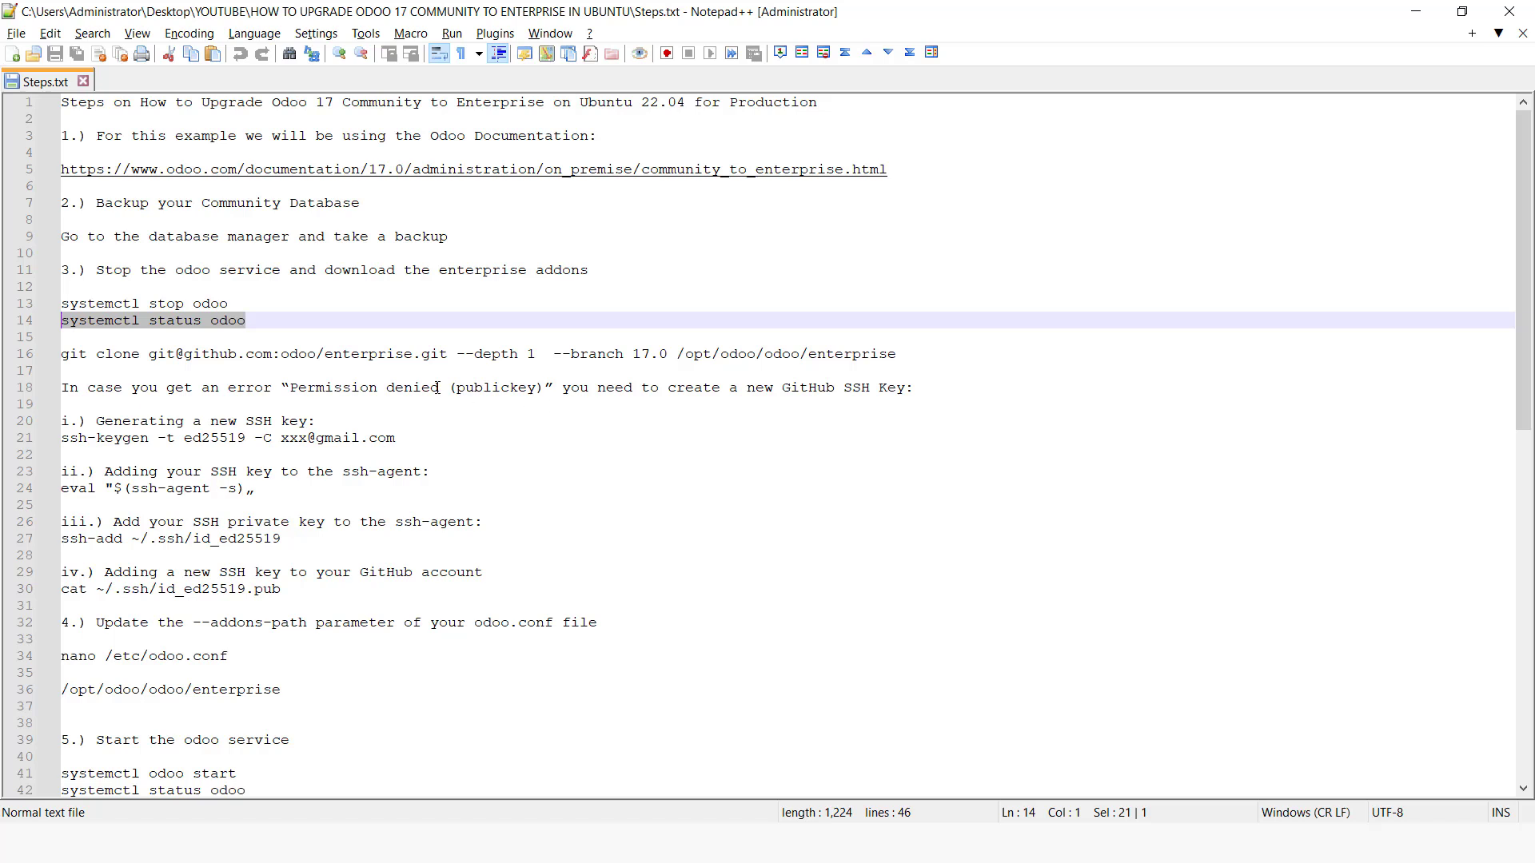
{"action": "left_click_drag", "start_coordinate": [62, 353], "coordinate": [714, 368]}
{"action": "left_click_drag", "start_coordinate": [880, 363], "coordinate": [896, 354]}
{"action": "right_click", "coordinate": [888, 347]}
{"action": "left_click", "coordinate": [934, 392]}
{"action": "key", "text": "alt+Tab"}
{"action": "key", "text": "alt+Tab"}
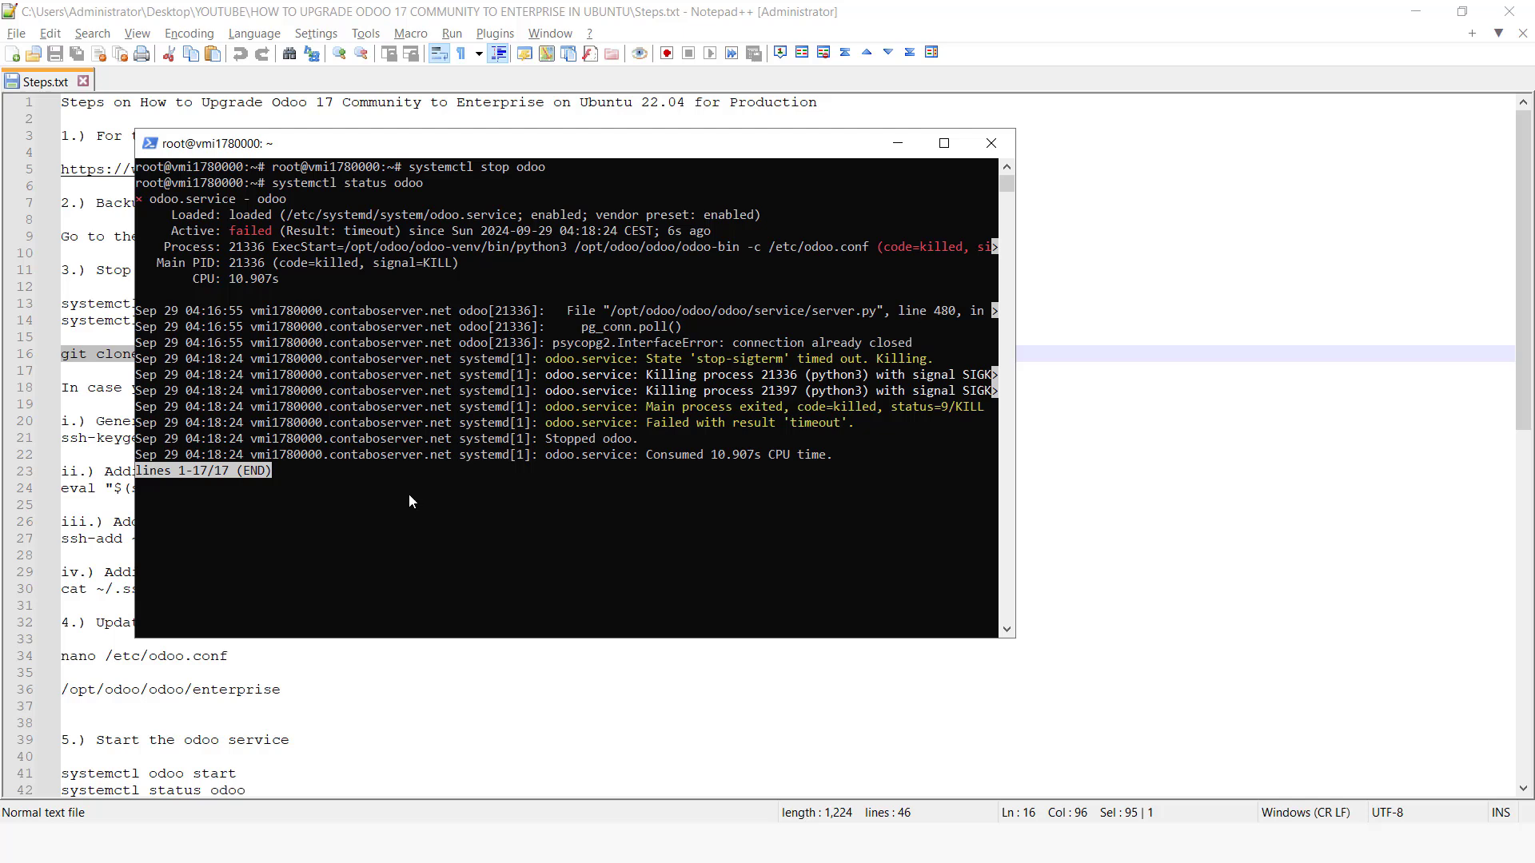
- Run the git clone of the 17.0 enterprise addons into /opt/odoo/odoo/enterprise, reaching GitHub's host-key prompt
{"action": "key", "text": "q"}
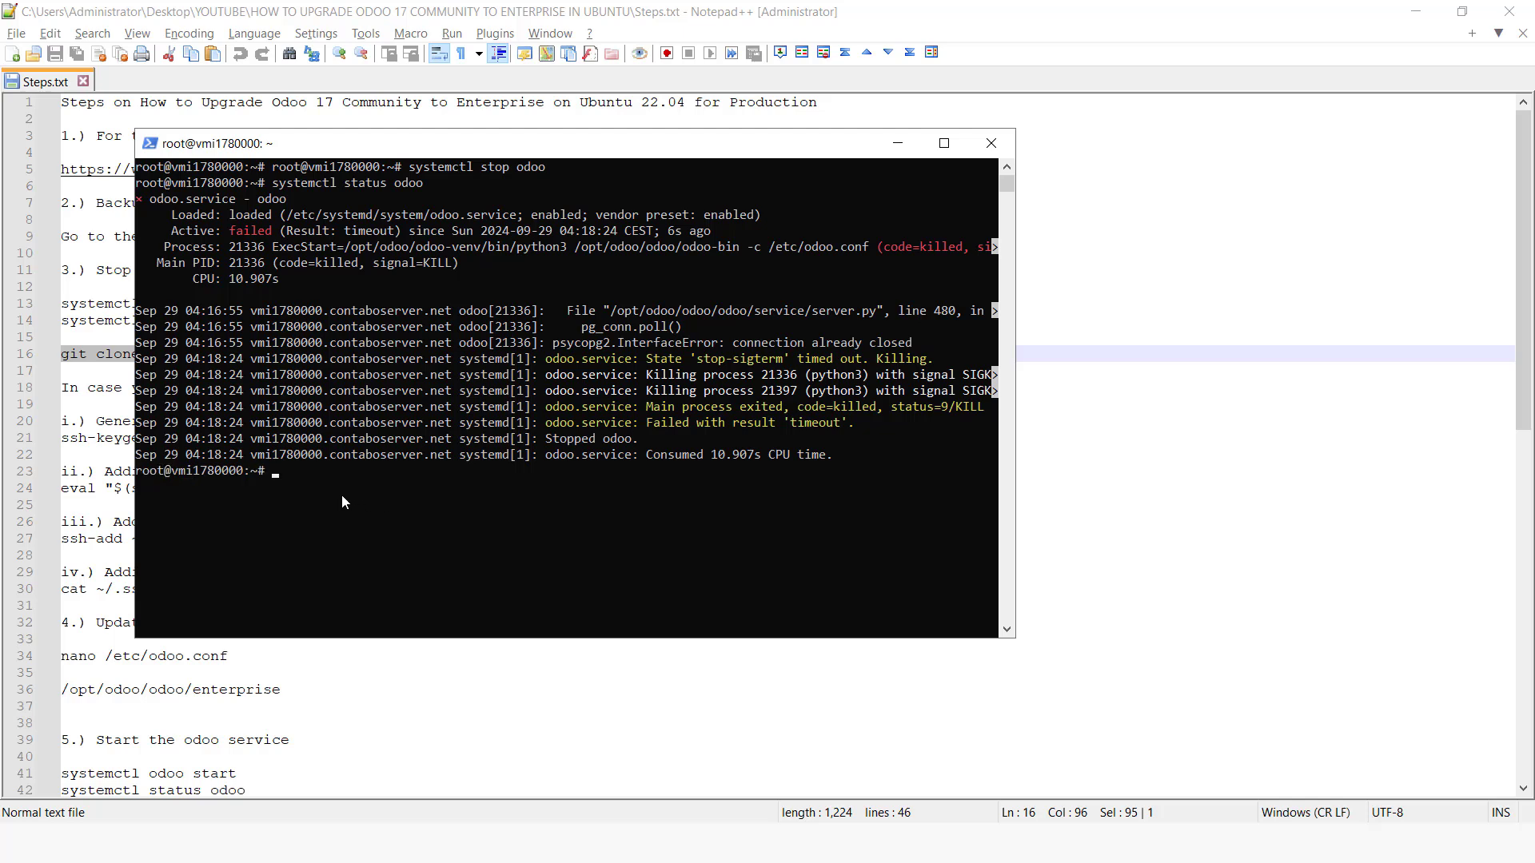
{"action": "right_click", "coordinate": [281, 477]}
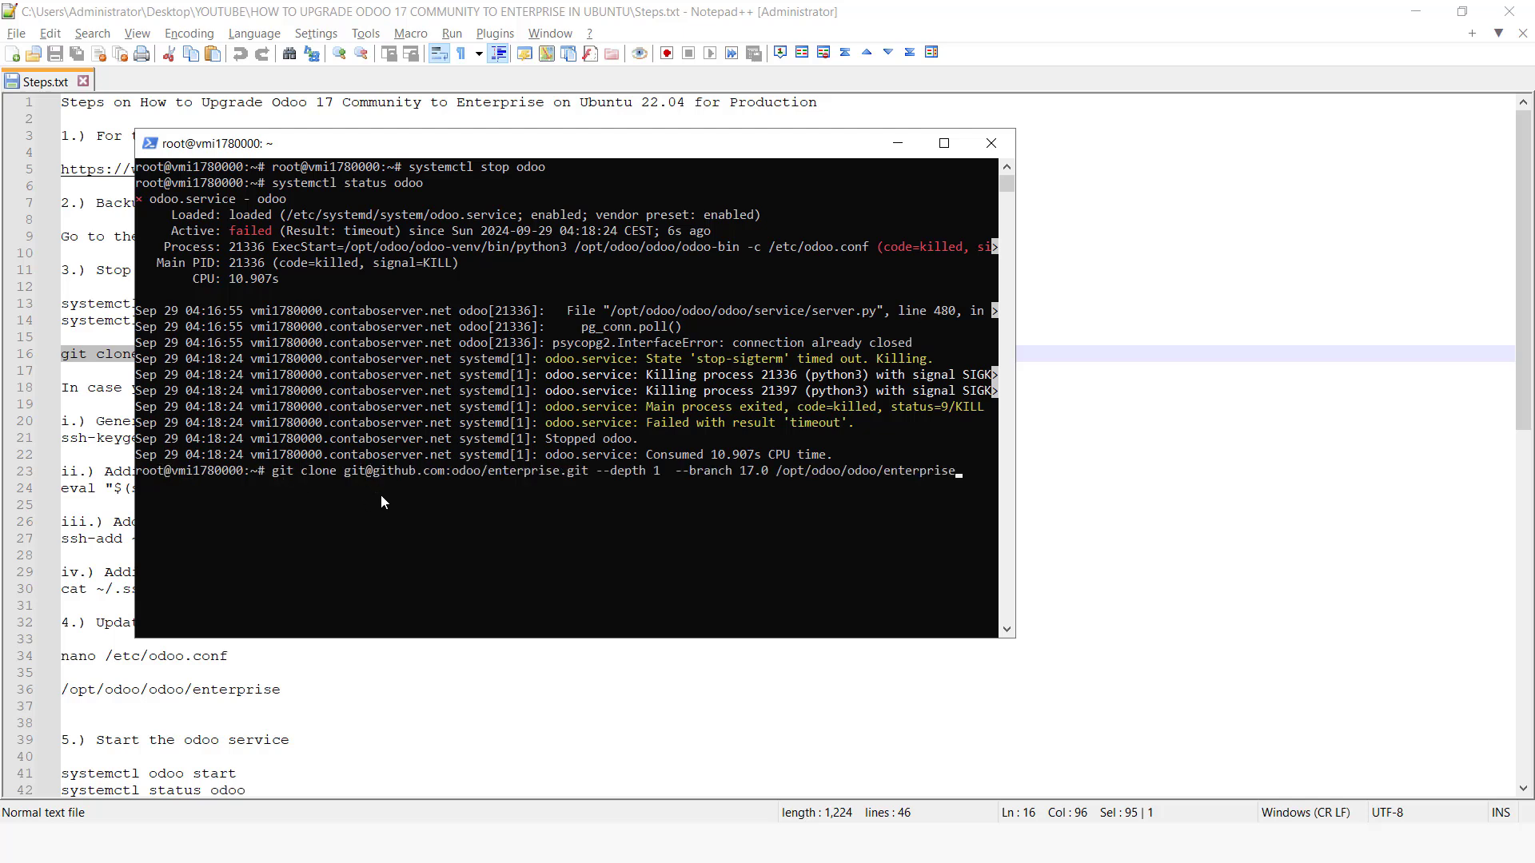
{"action": "key", "text": "Return"}
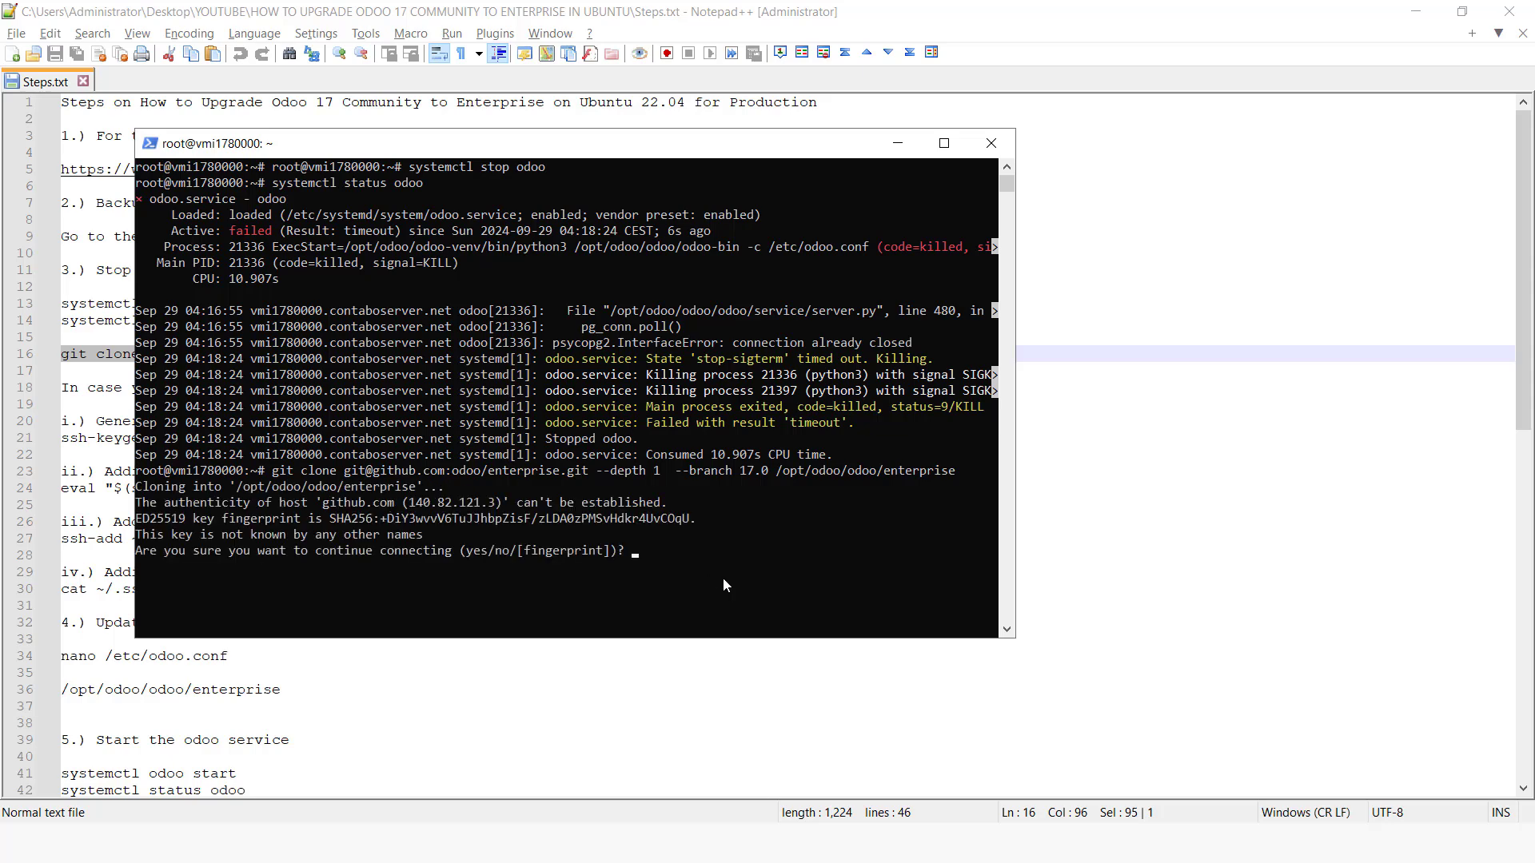
{"action": "key", "text": "alt+Tab"}
{"action": "key", "text": "alt+Tab"}
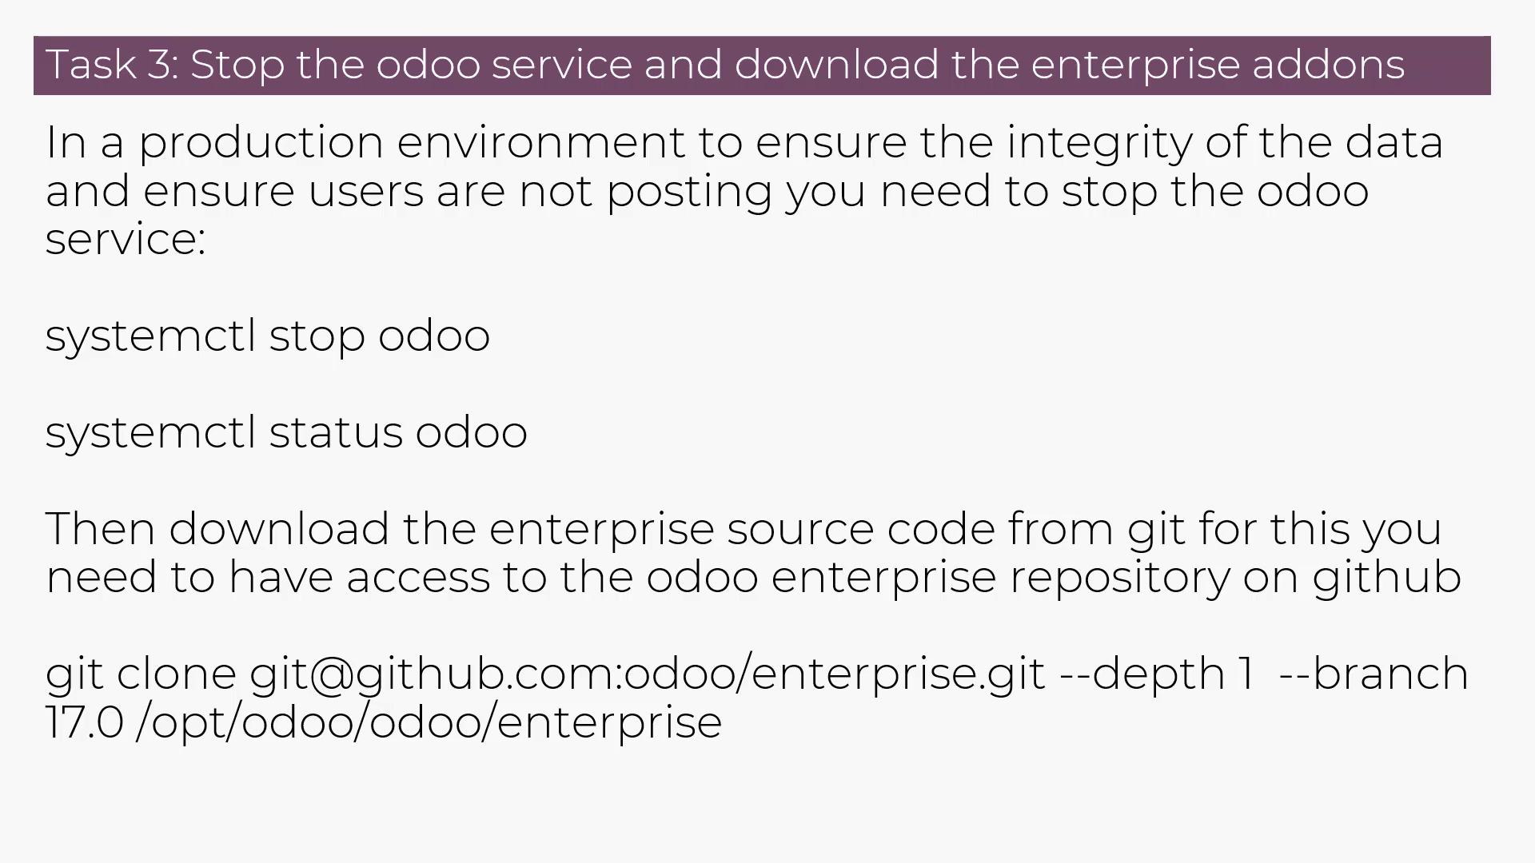
- Advance to the new GitHub SSH key slide and load google.com in a new browser tab
{"action": "key", "text": "Right"}
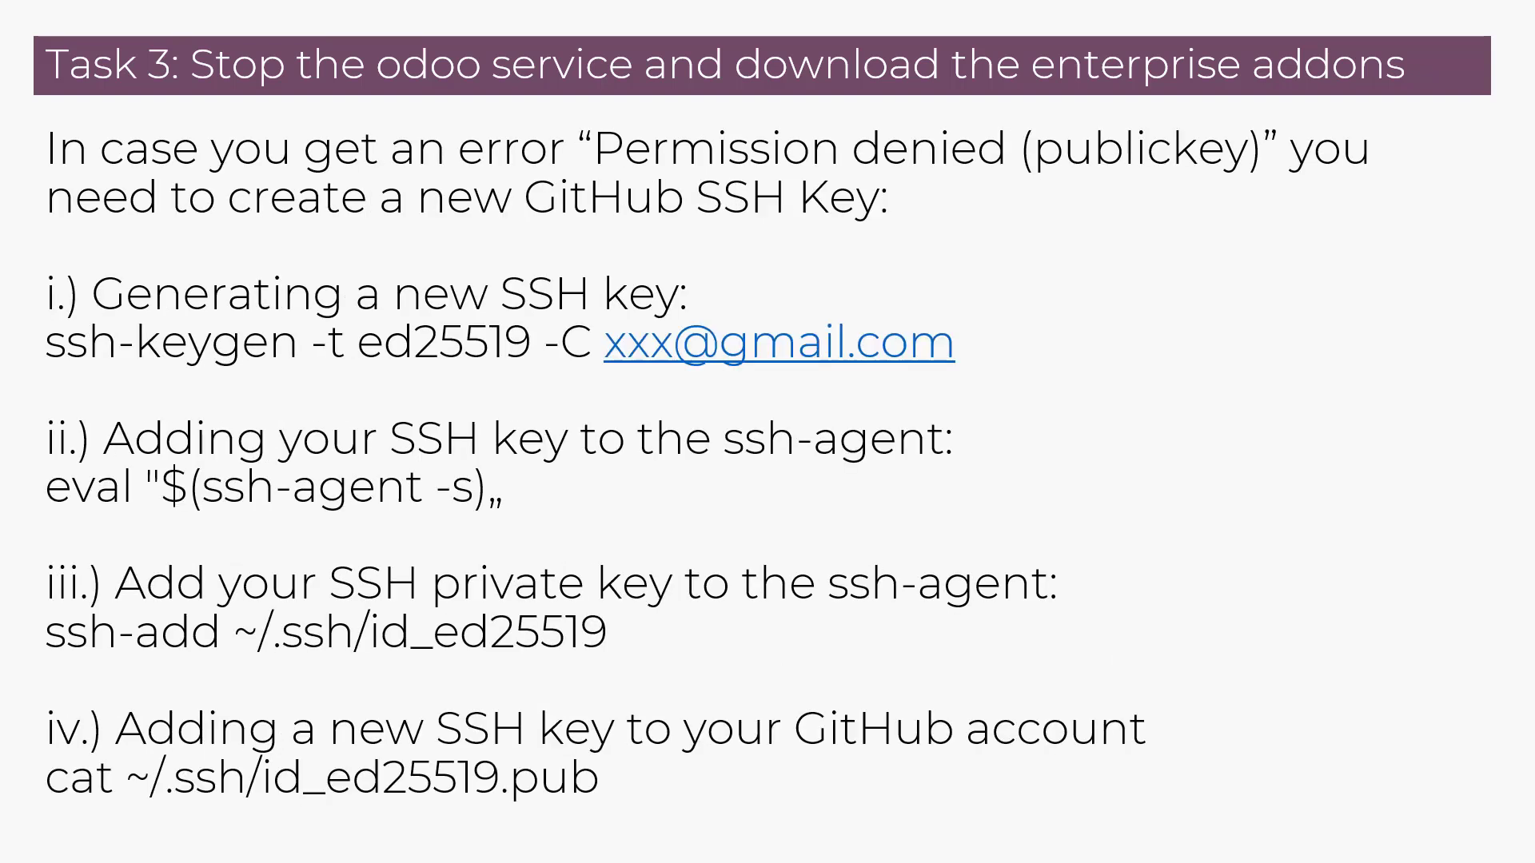
{"action": "key", "text": "alt+Tab"}
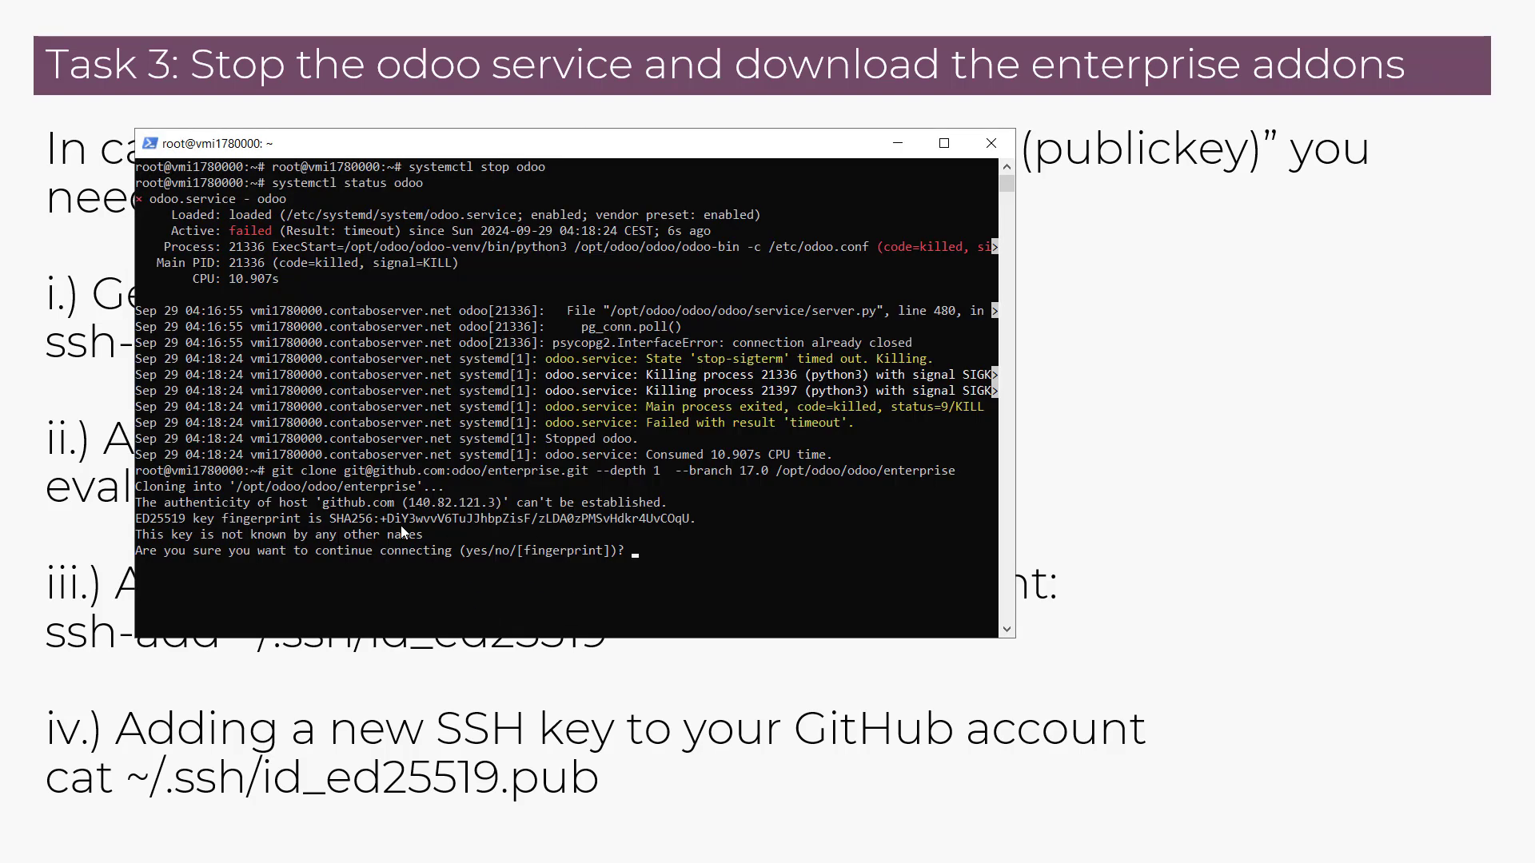
{"action": "key", "text": "alt+Tab"}
{"action": "key", "text": "alt+Tab"}
{"action": "key", "text": "alt+Tab"}
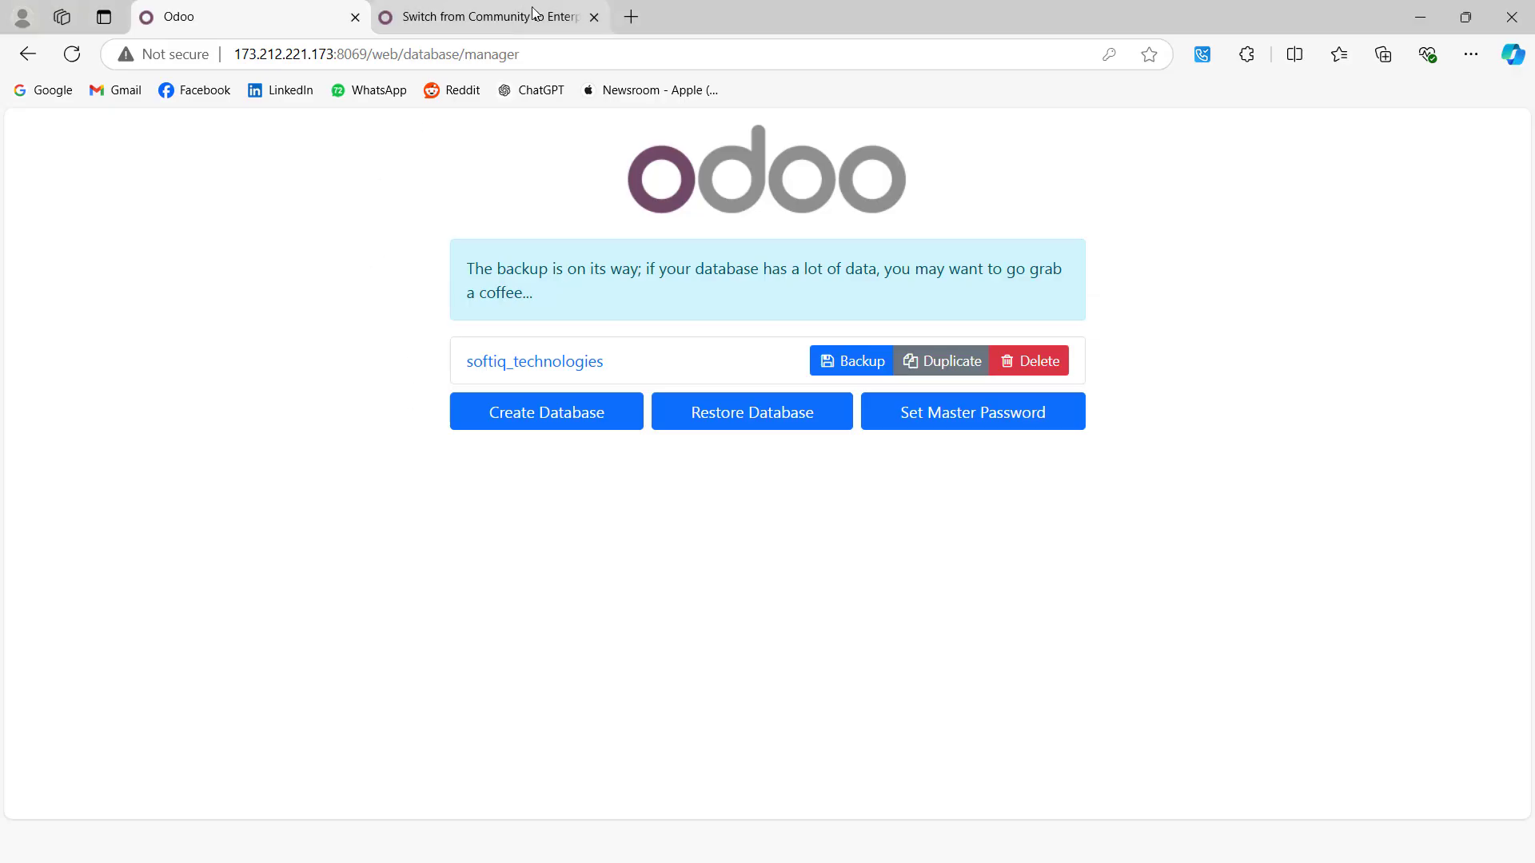
{"action": "left_click", "coordinate": [631, 18]}
{"action": "type", "text": "g"}
{"action": "key", "text": "Return"}
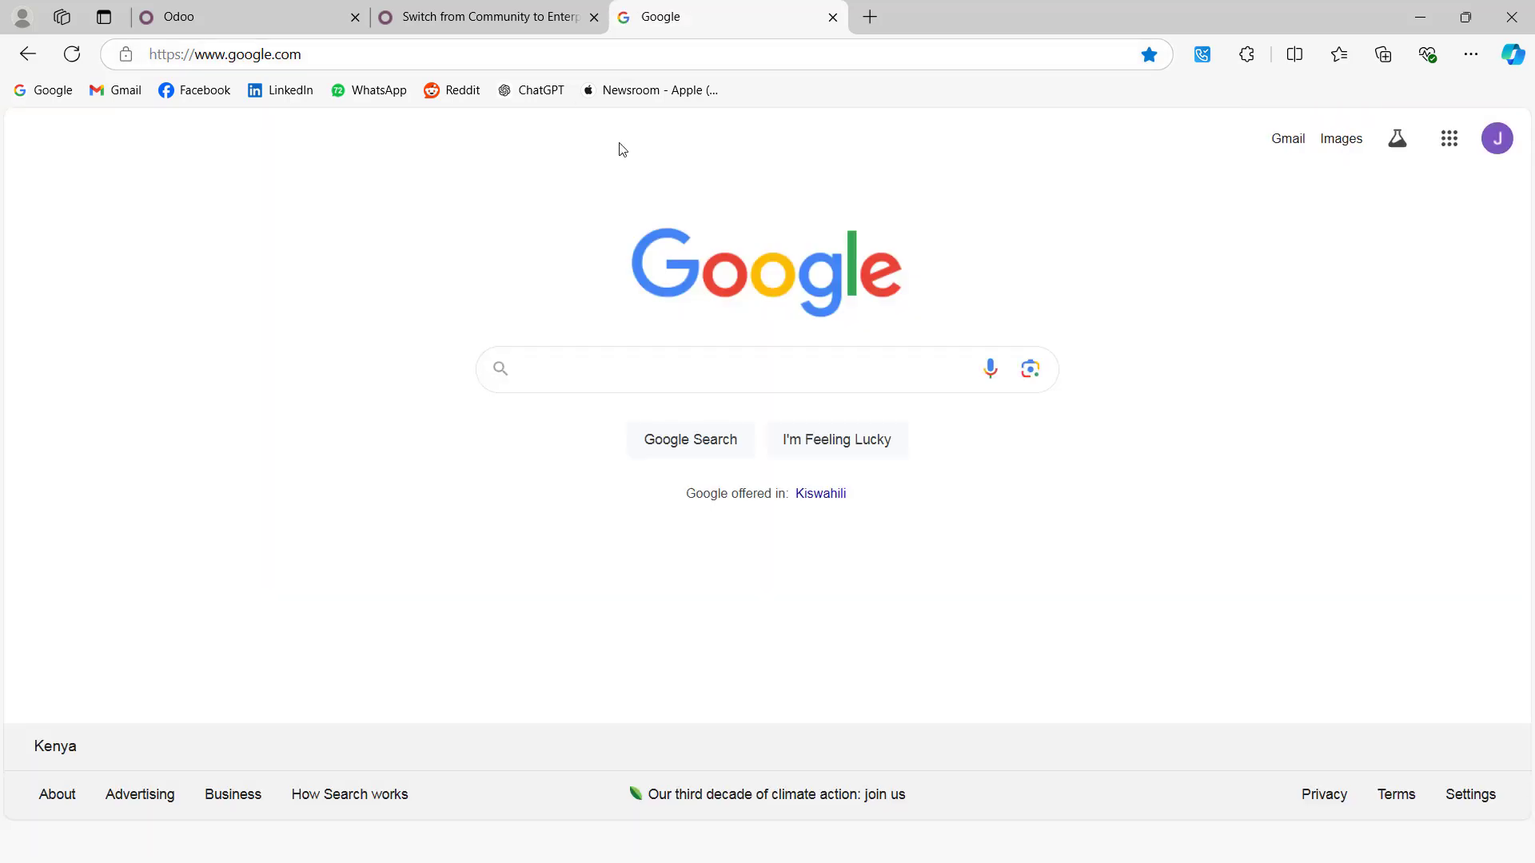
{"action": "key", "text": "alt+Tab"}
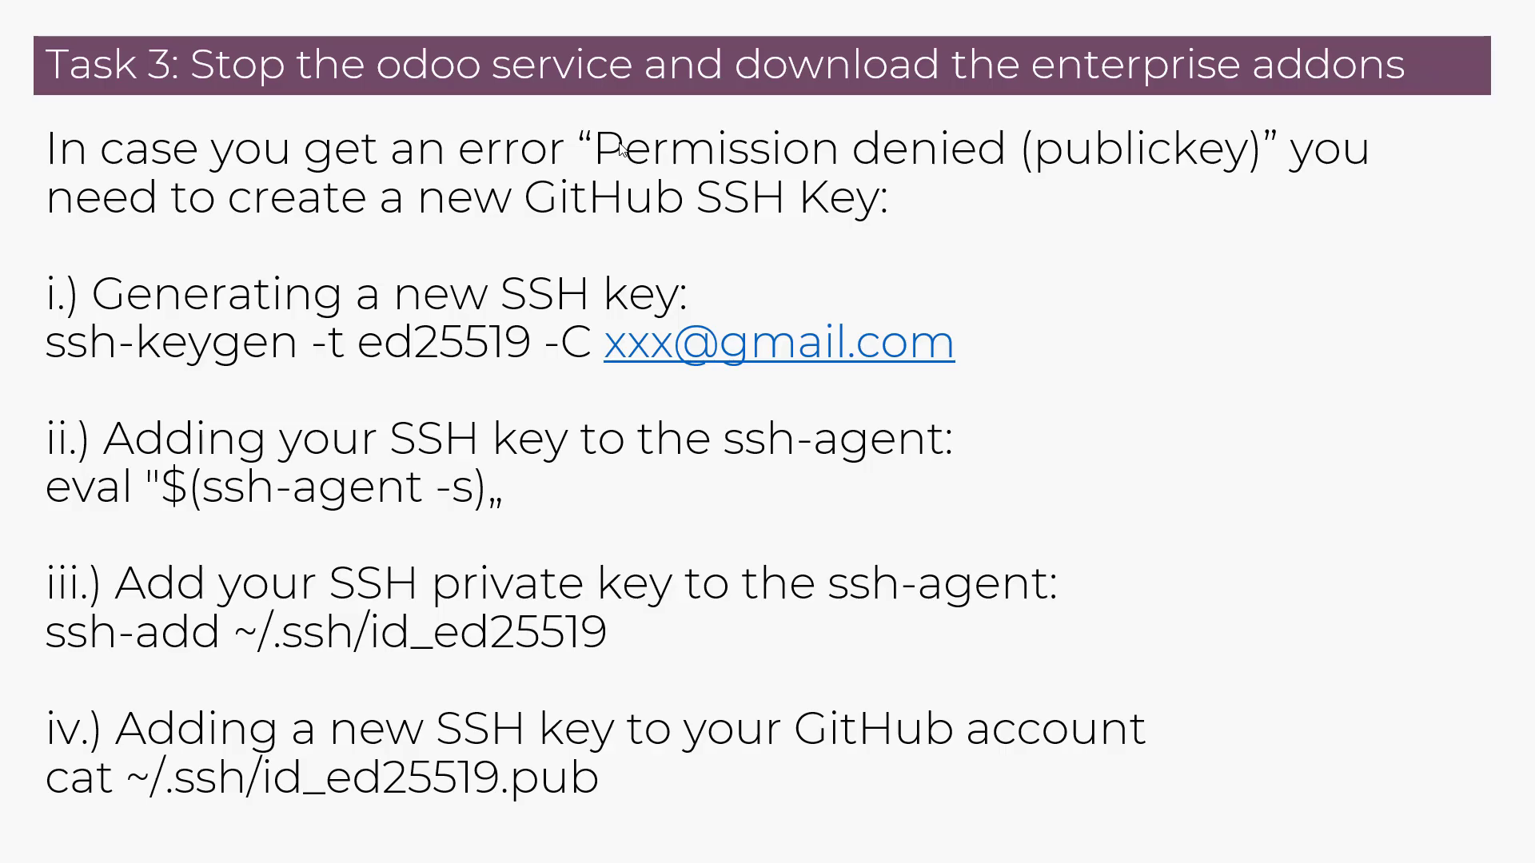
{"action": "key", "text": "alt+Tab"}
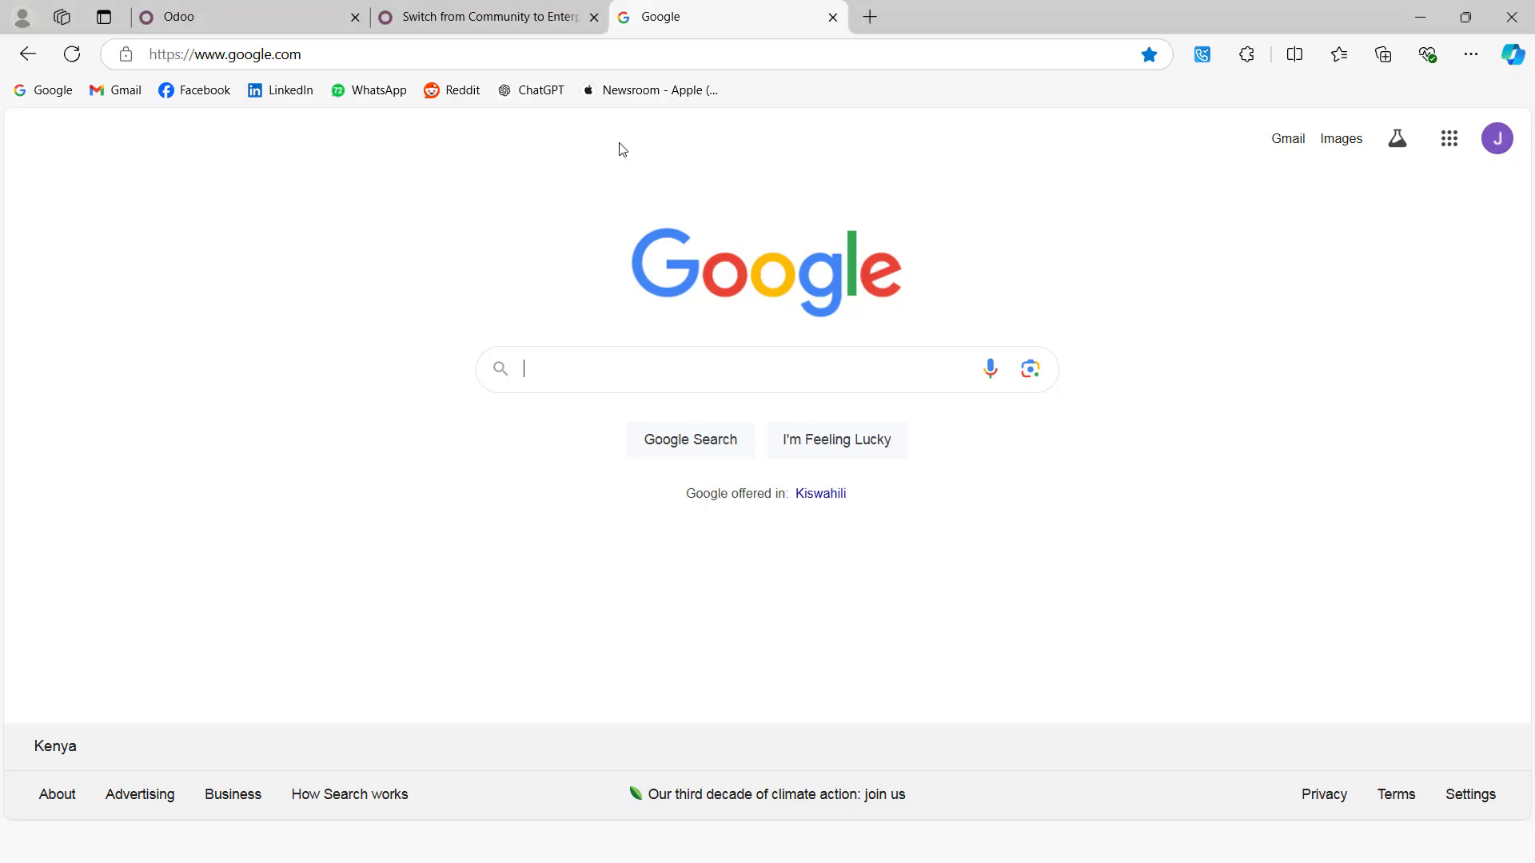
- Search Google for 'ssh key' and open the GitHub Docs result in a new tab
{"action": "type", "text": "ssh key"}
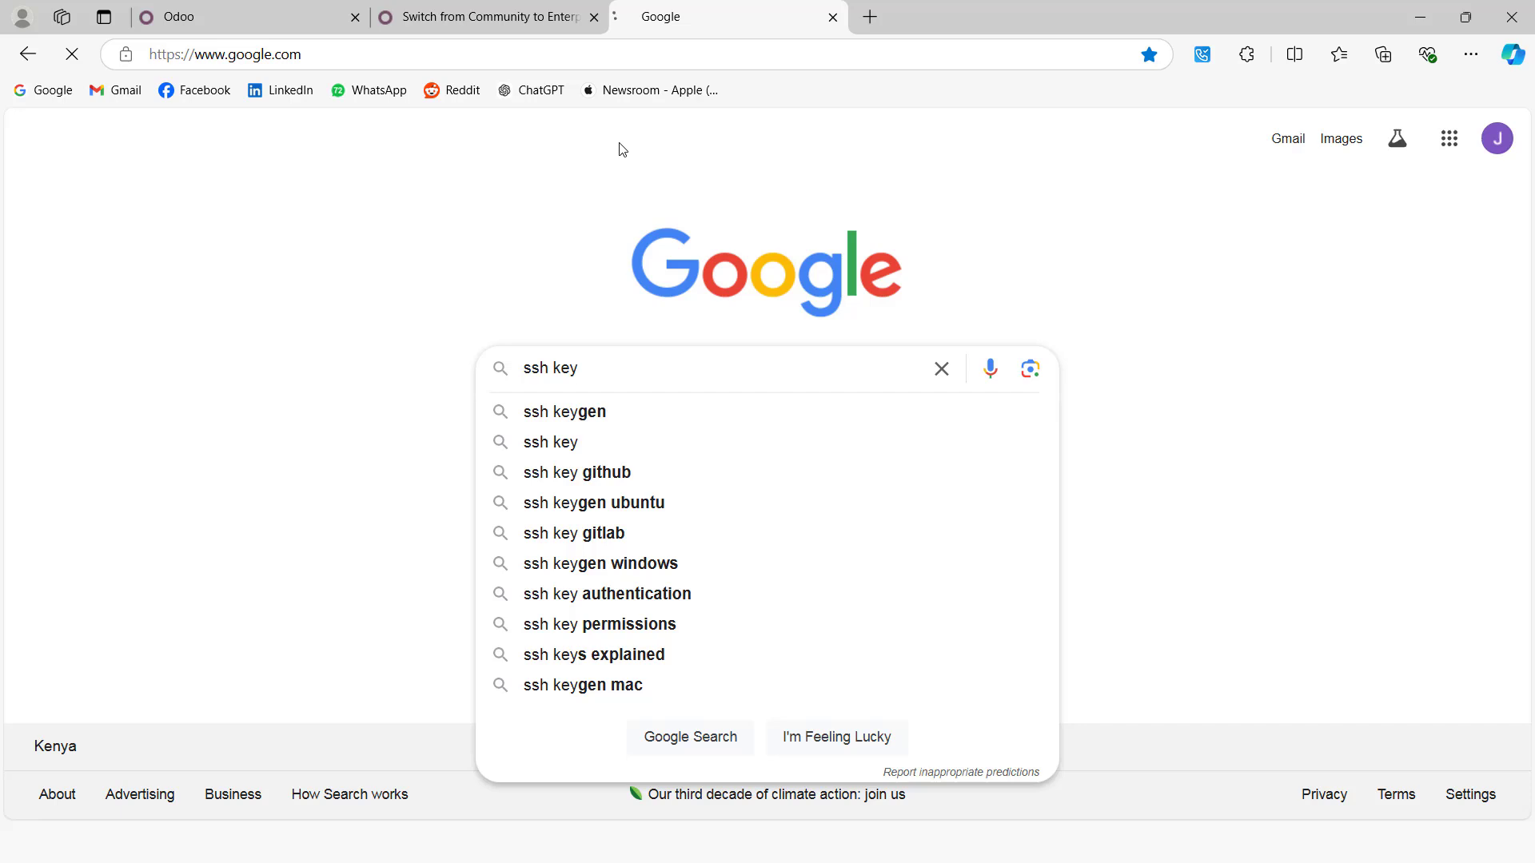
{"action": "key", "text": "Return"}
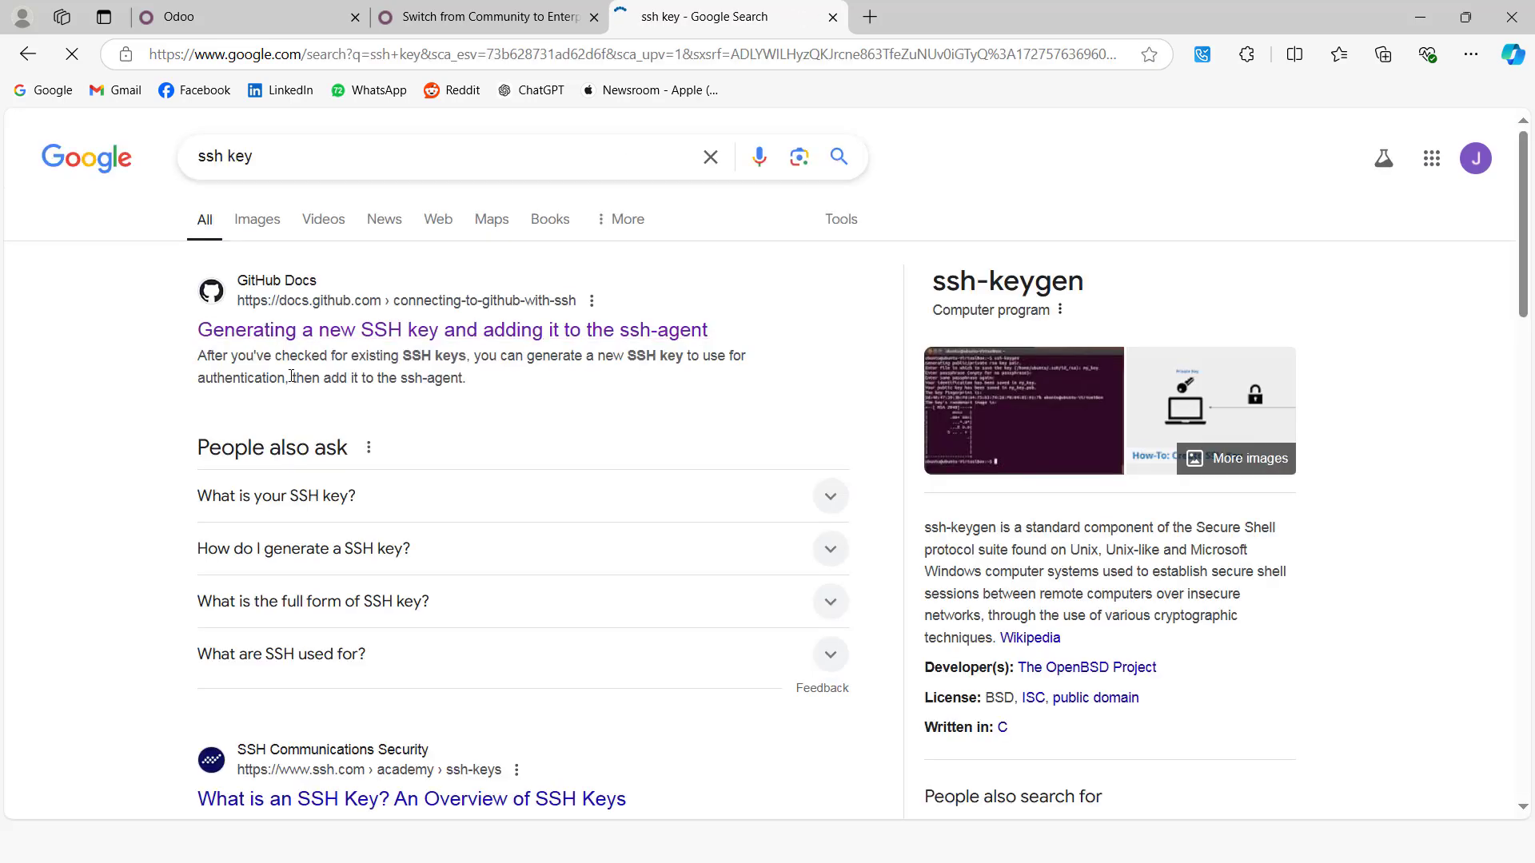
{"action": "right_click", "coordinate": [318, 337]}
{"action": "left_click", "coordinate": [368, 352]}
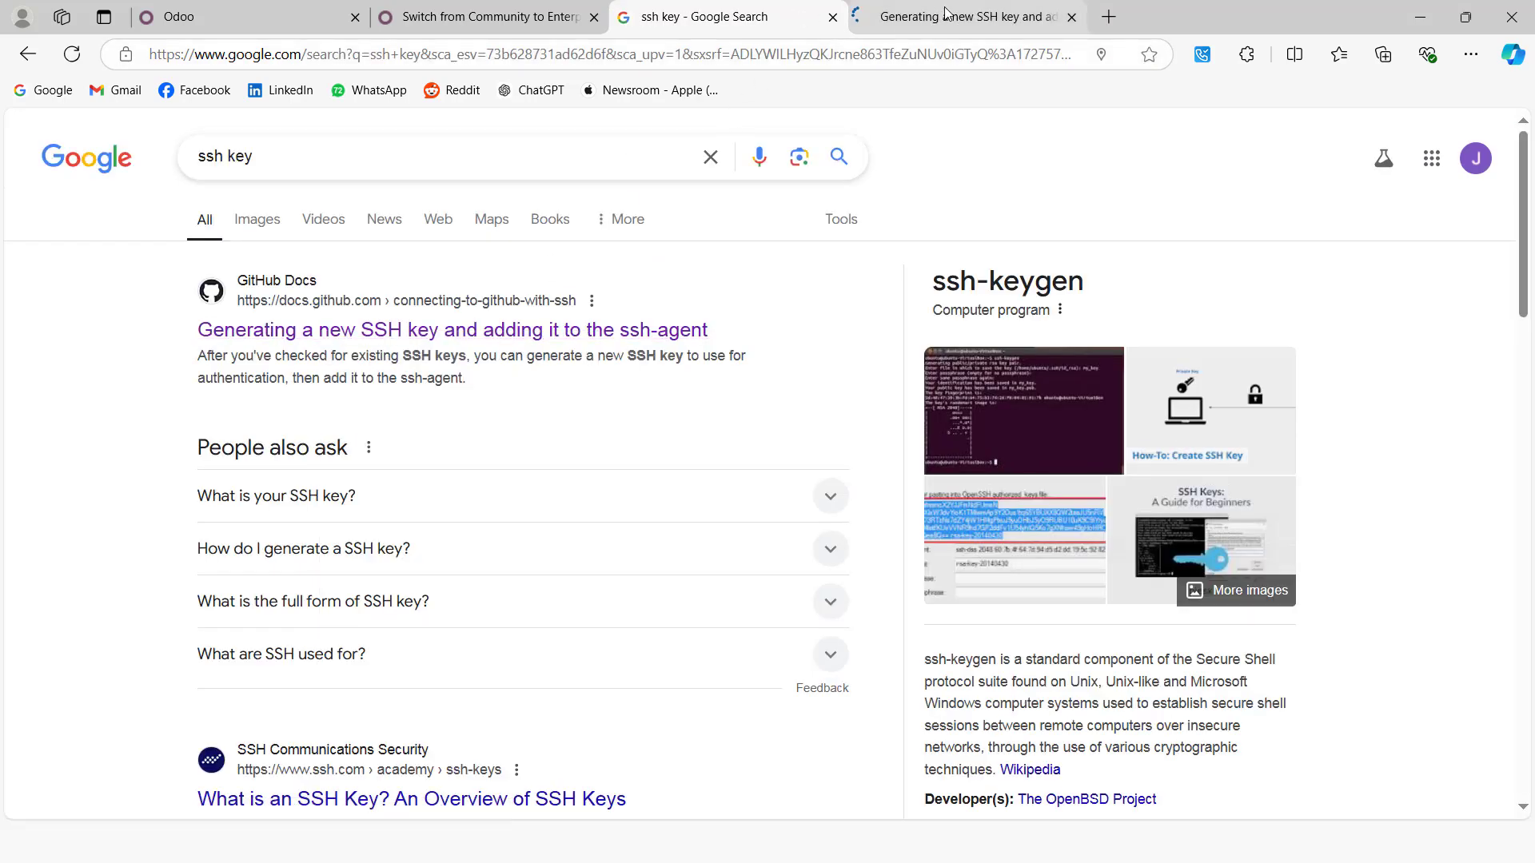
{"action": "key", "text": "ctrl+Tab"}
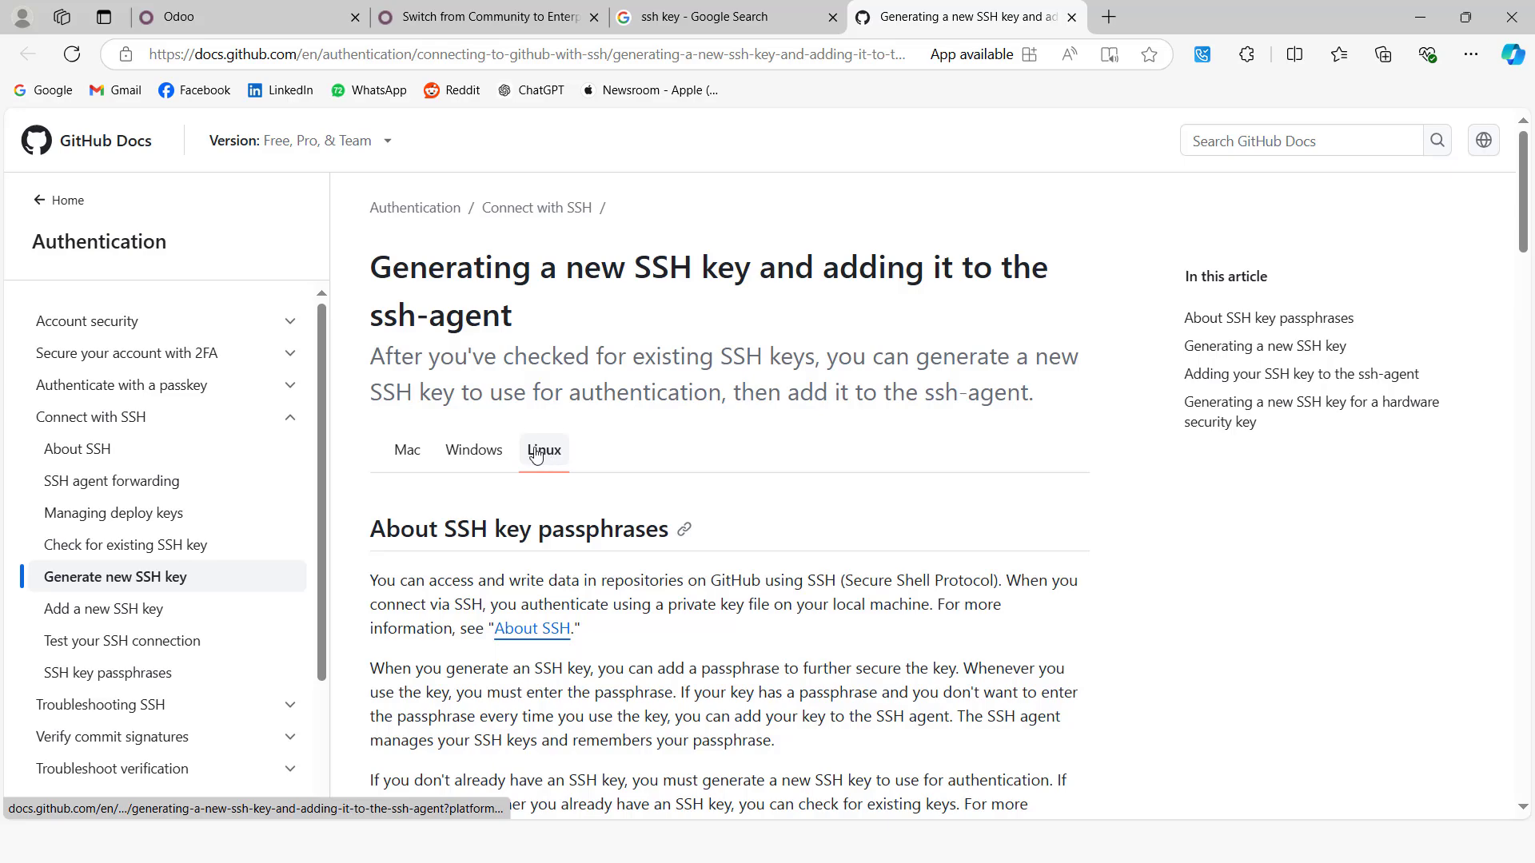
- Scroll through the GitHub Docs article to review its ssh-keygen commands
{"action": "scroll", "coordinate": [554, 458], "scroll_direction": "down", "scroll_amount": 7}
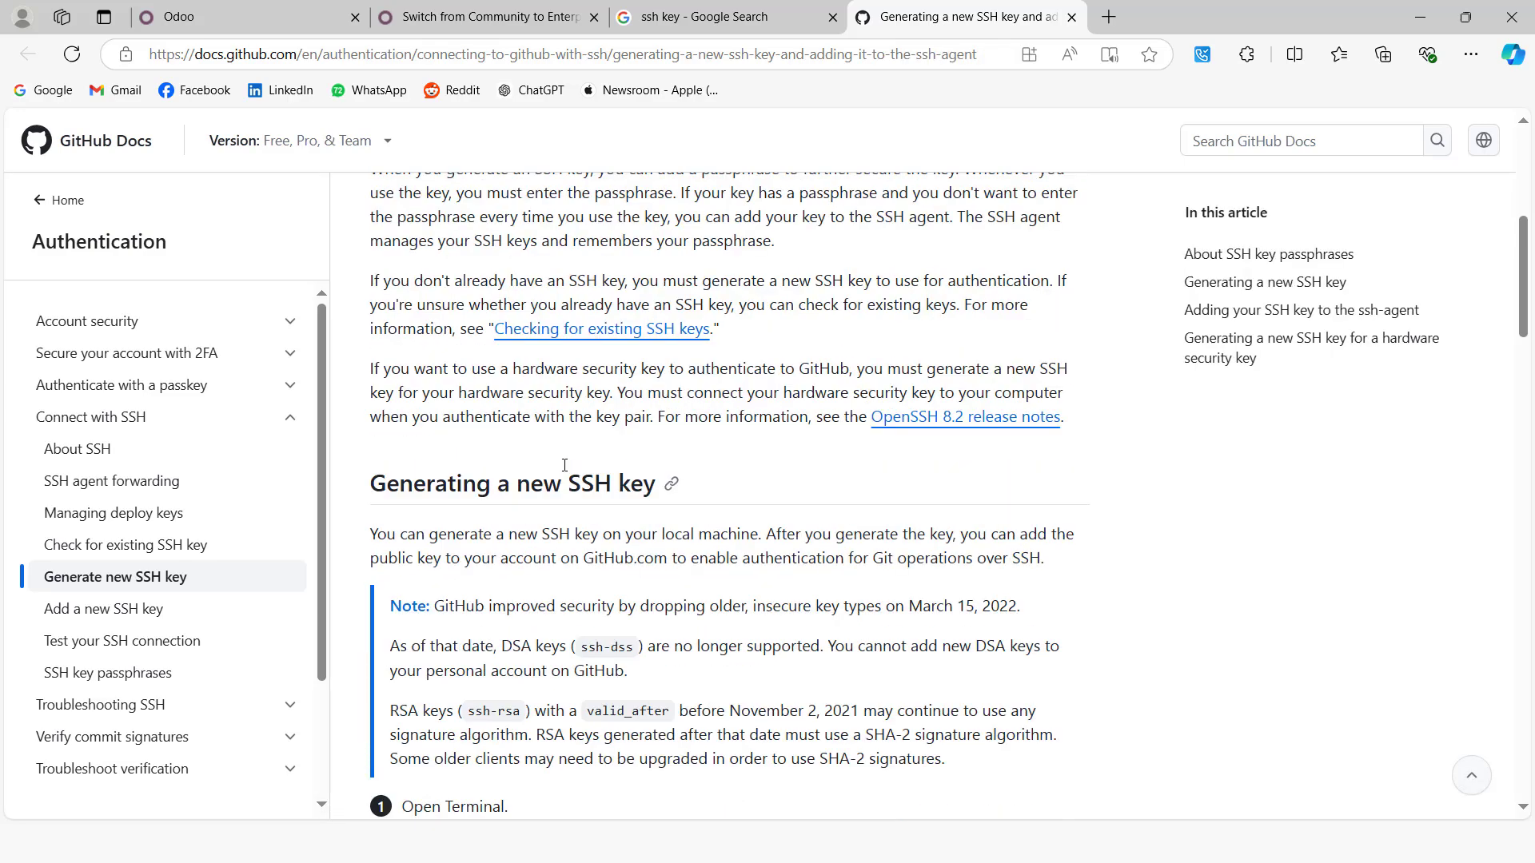
{"action": "scroll", "coordinate": [564, 465], "scroll_direction": "down", "scroll_amount": 3}
{"action": "scroll", "coordinate": [564, 465], "scroll_direction": "up", "scroll_amount": 3}
{"action": "scroll", "coordinate": [564, 465], "scroll_direction": "down", "scroll_amount": 4}
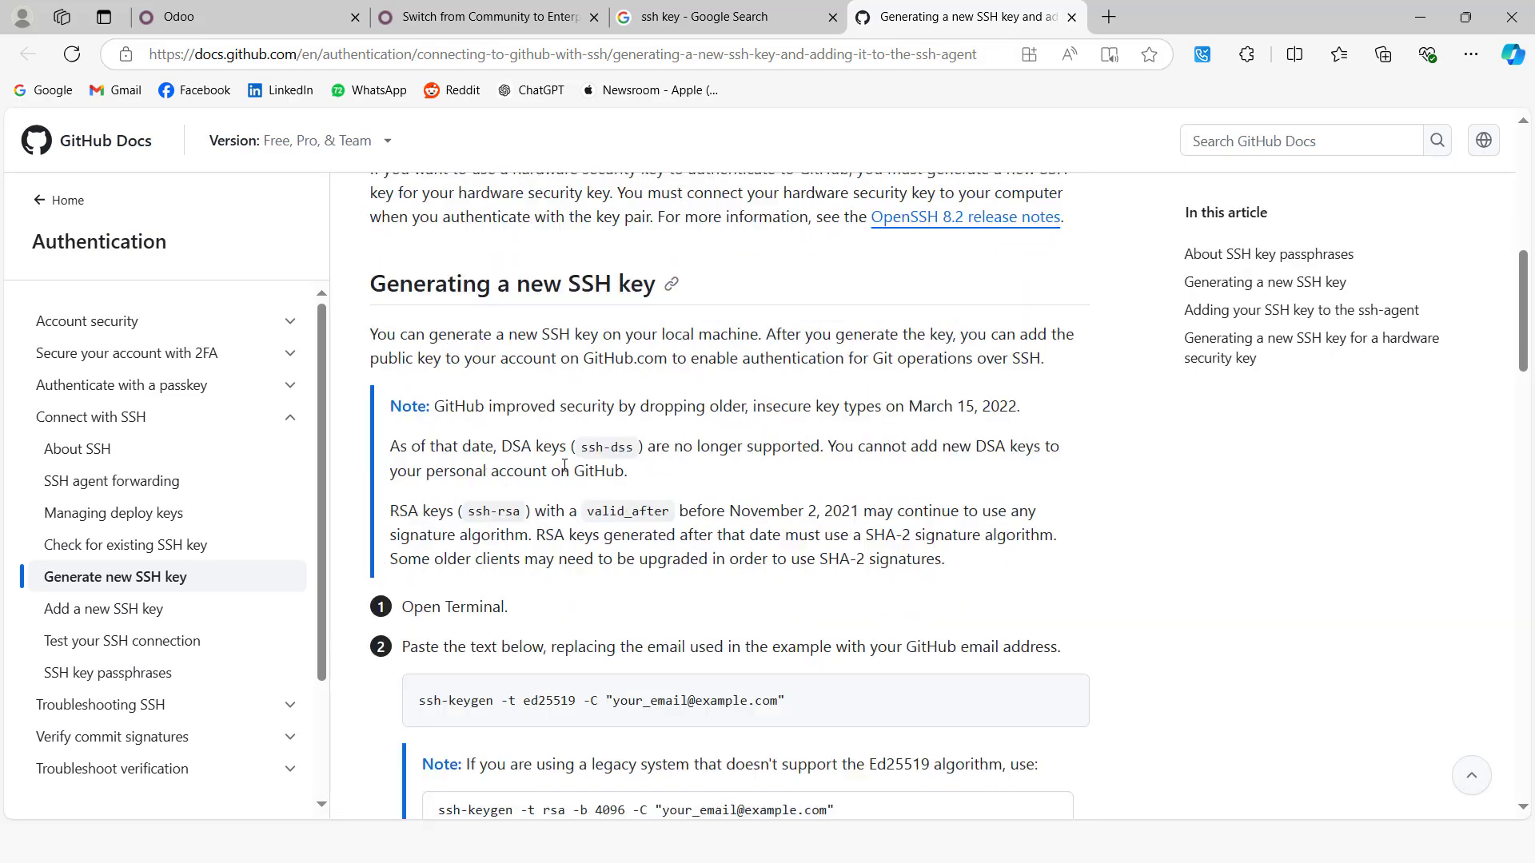
{"action": "scroll", "coordinate": [619, 465], "scroll_direction": "up", "scroll_amount": 3}
{"action": "scroll", "coordinate": [607, 463], "scroll_direction": "down", "scroll_amount": 3}
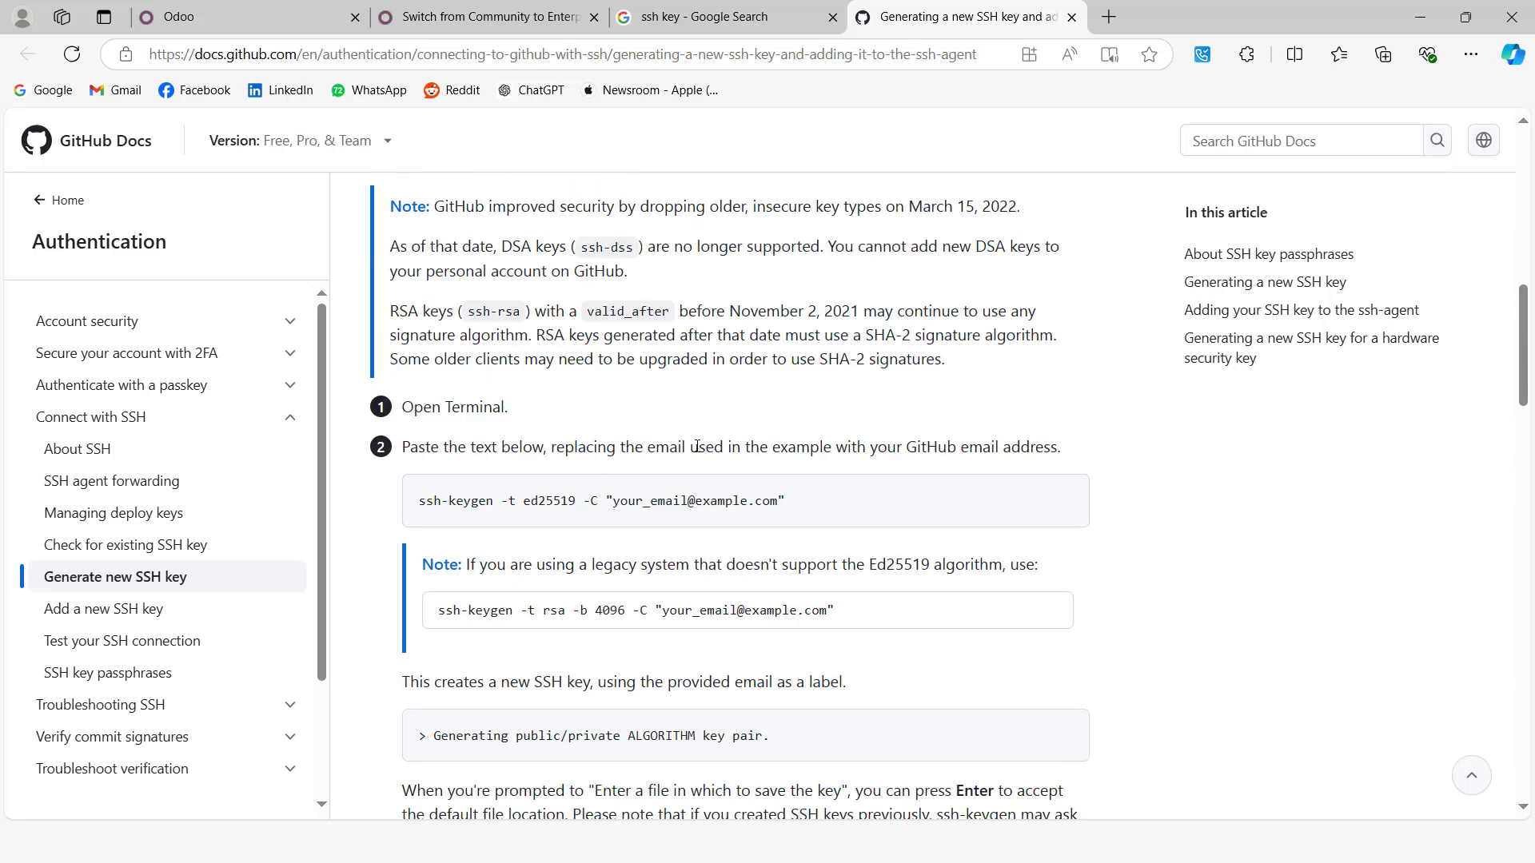
{"action": "key", "text": "alt+Tab"}
{"action": "key", "text": "alt+Tab"}
{"action": "key", "text": "alt+Tab"}
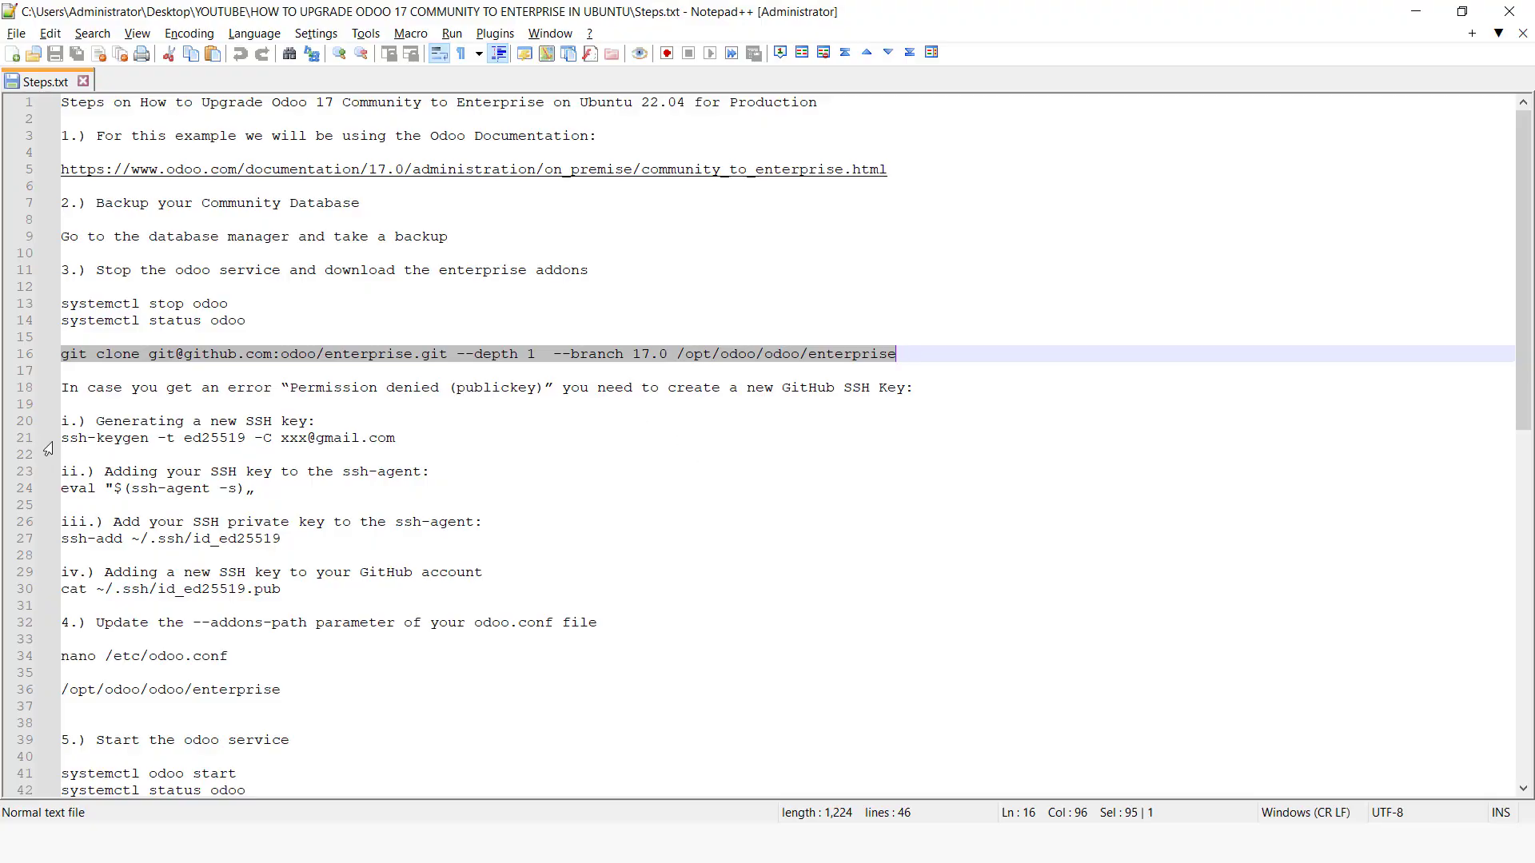
- Copy the ssh-keygen command on line 21 of Steps.txt for use in the server terminal
{"action": "left_click_drag", "start_coordinate": [61, 438], "coordinate": [389, 441]}
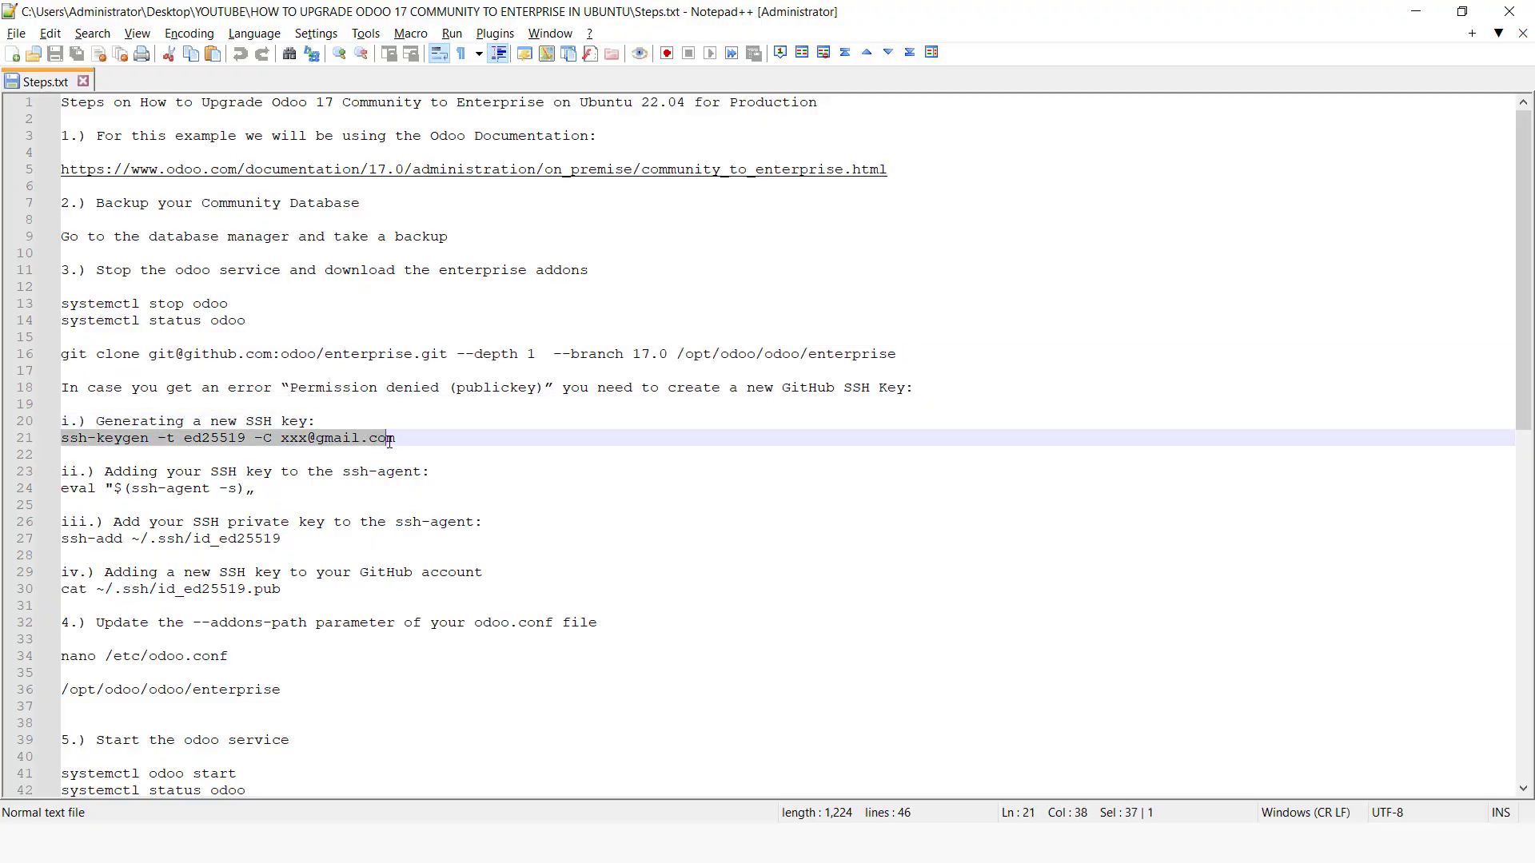
{"action": "right_click", "coordinate": [379, 445]}
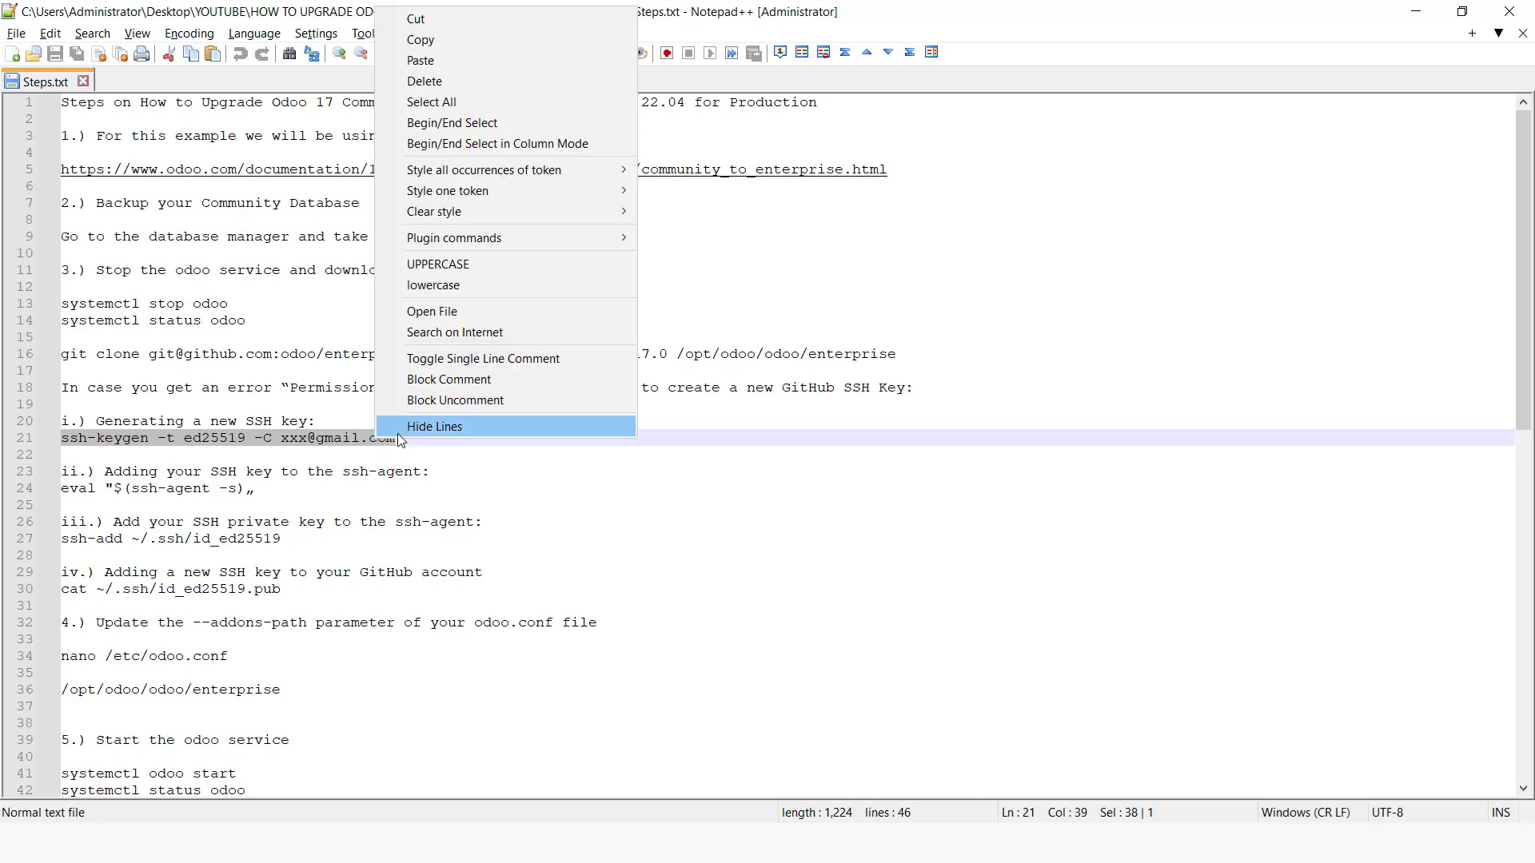
{"action": "left_click", "coordinate": [440, 42]}
{"action": "key", "text": "alt+Tab"}
{"action": "key", "text": "alt+Tab"}
{"action": "key", "text": "alt+Tab"}
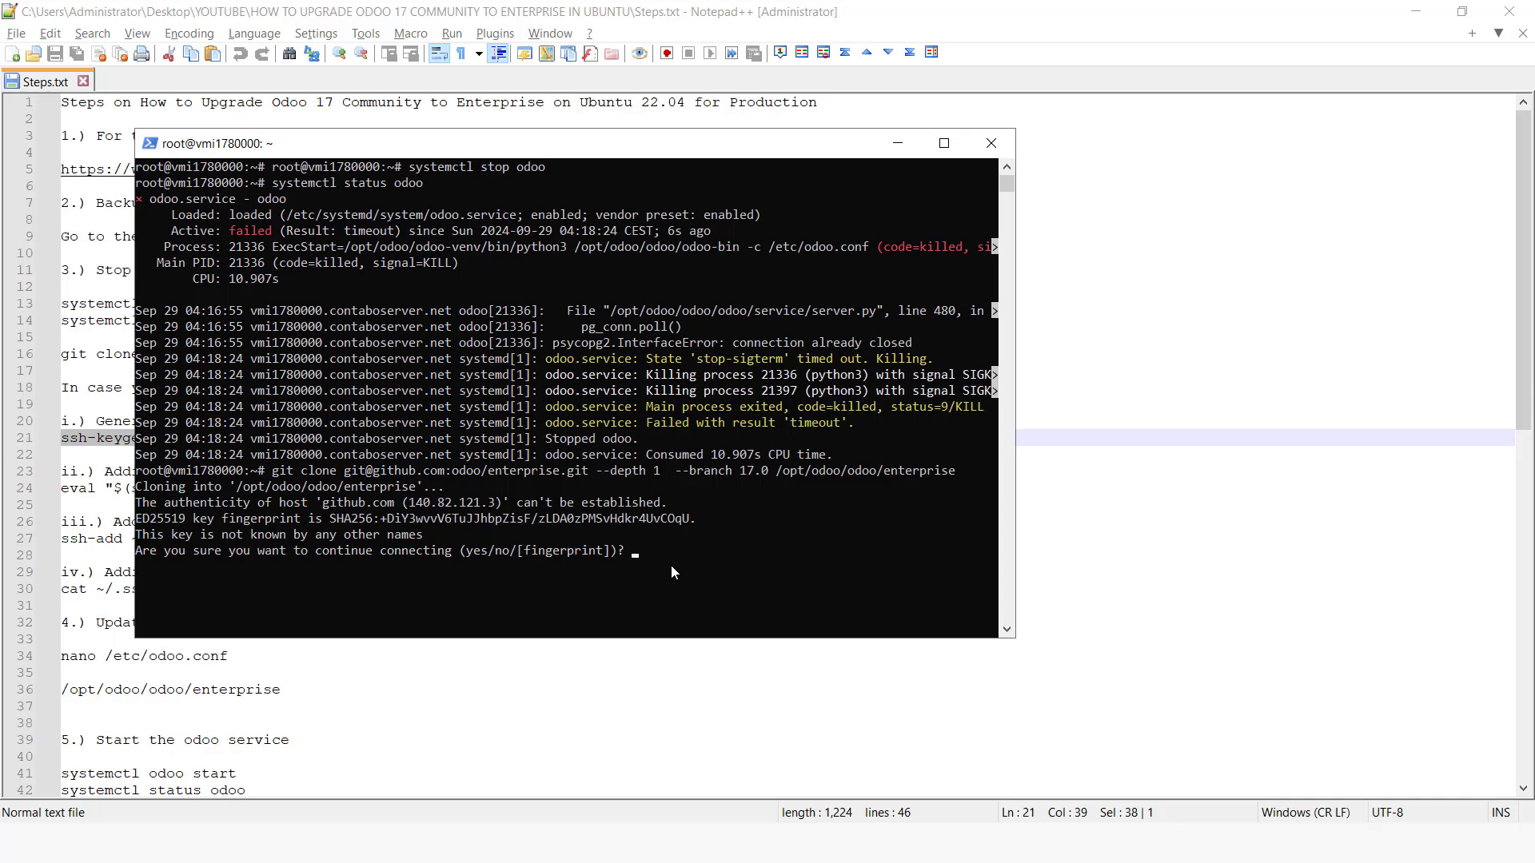
- Trust GitHub's host key so the enterprise clone runs, which then fails with publickey denied
{"action": "type", "text": "es"}
{"action": "key", "text": "Return"}
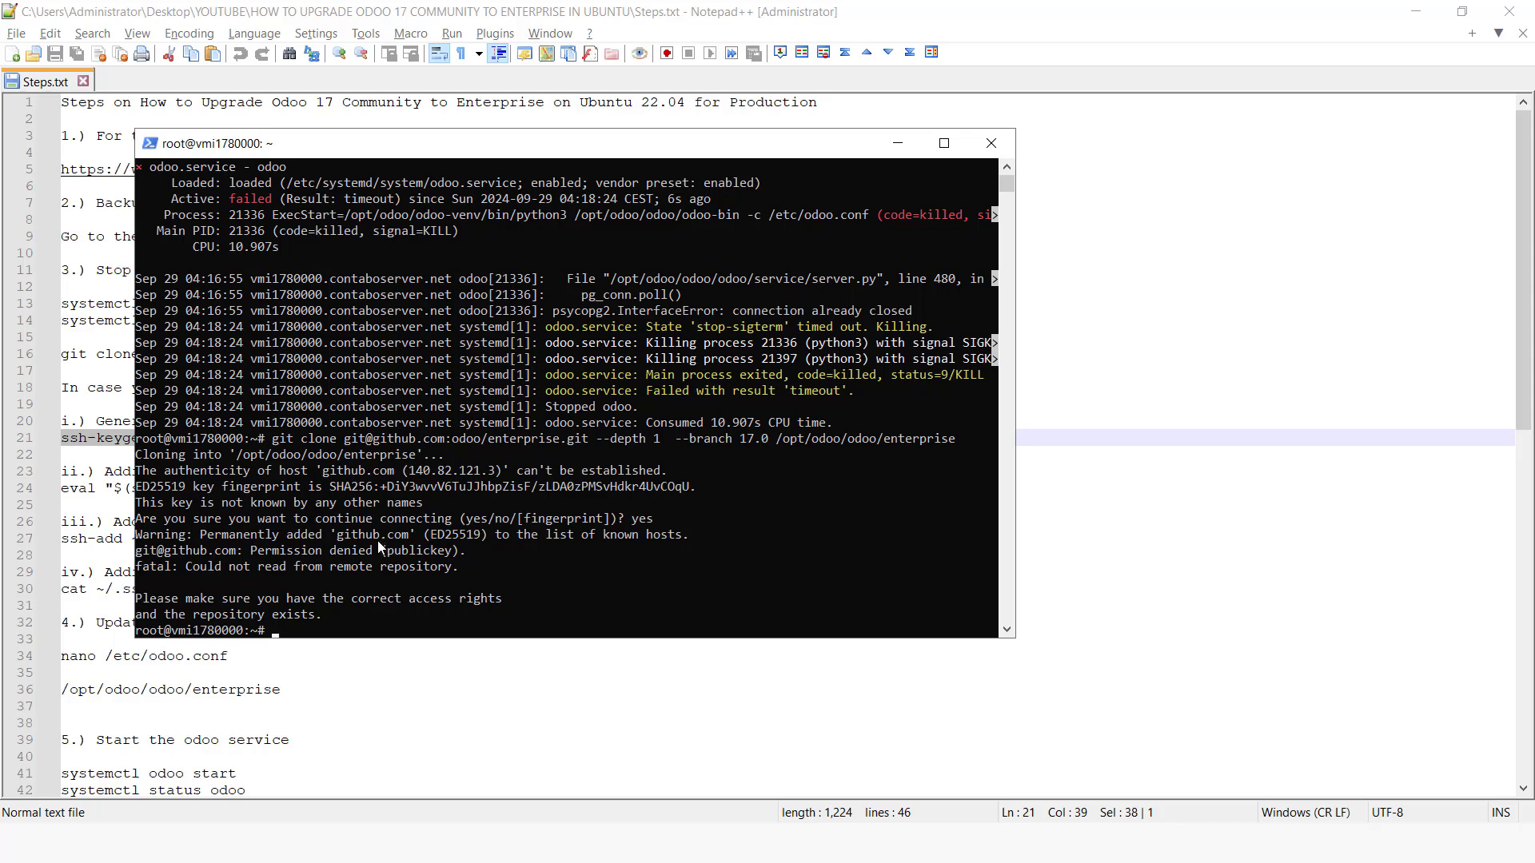
{"action": "scroll", "coordinate": [379, 546], "scroll_direction": "down", "scroll_amount": 1}
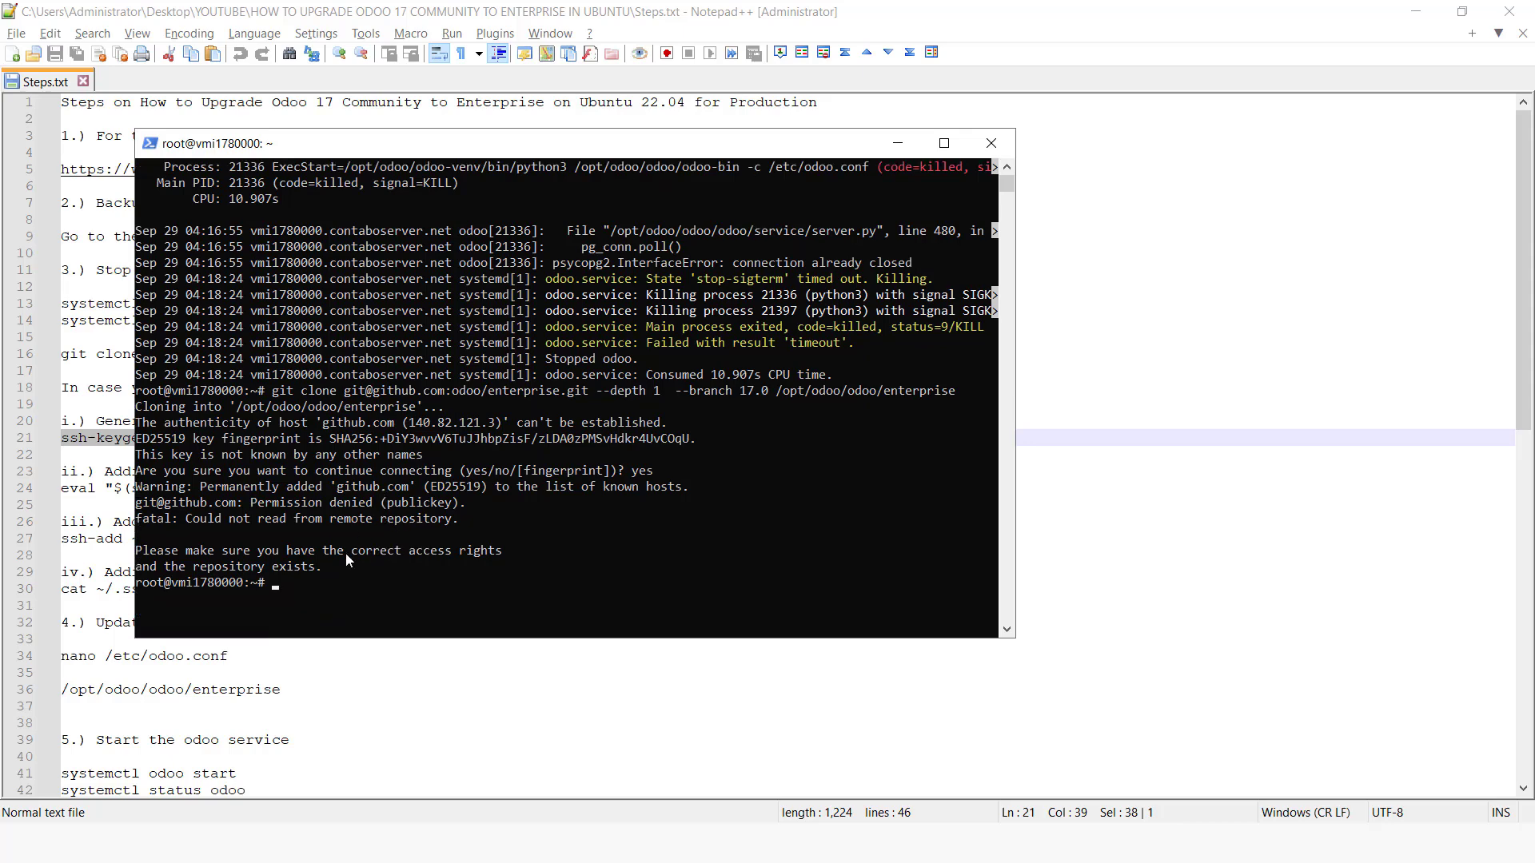
- Run ssh-keygen -t ed25519 labelled with your own e-mail address, reaching the save-file prompt
{"action": "right_click", "coordinate": [277, 587]}
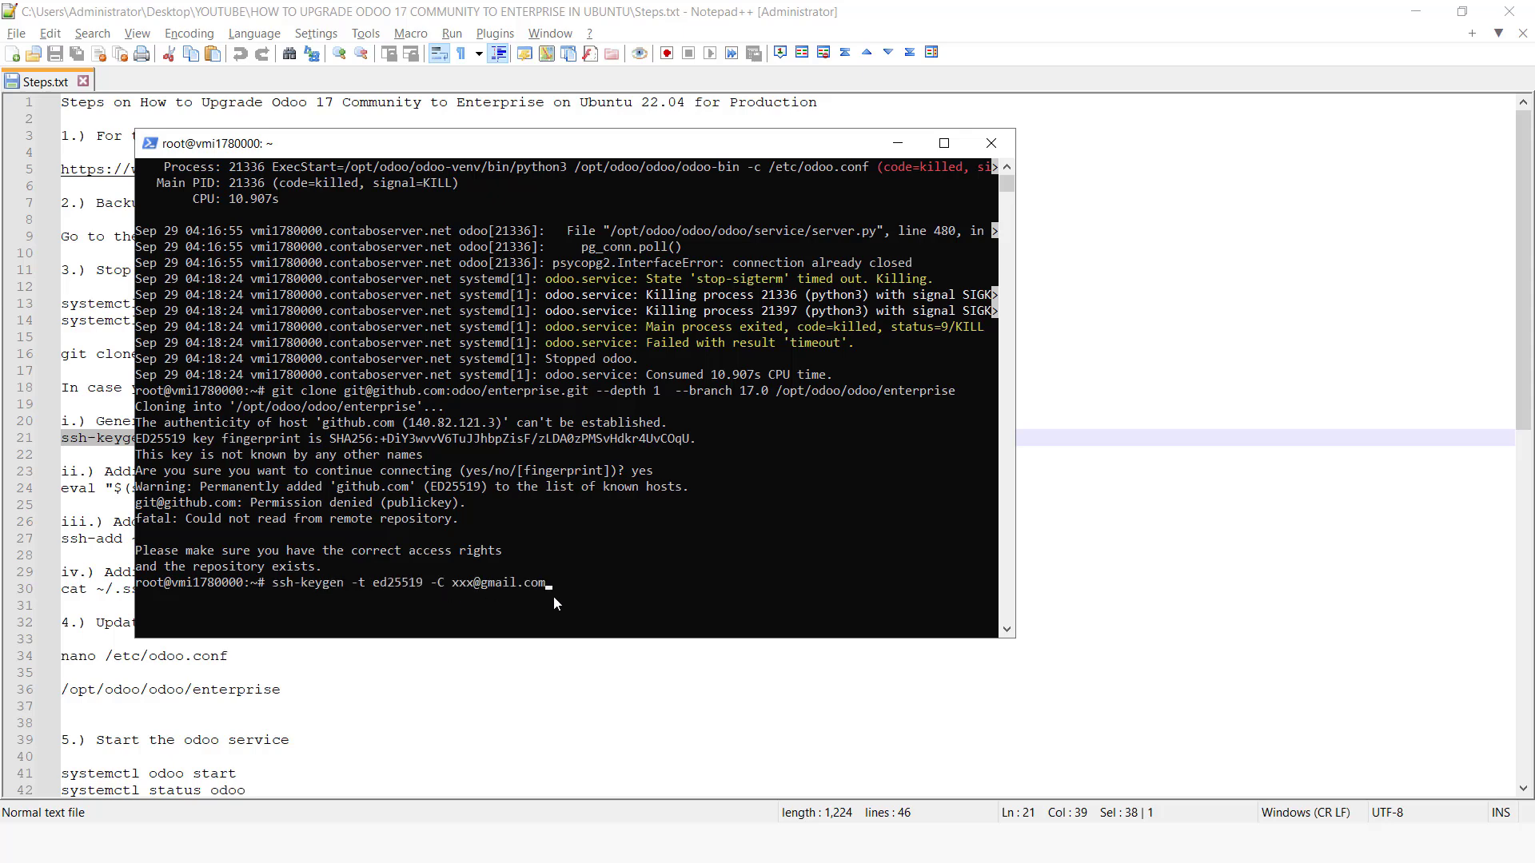
{"action": "key", "text": "BackSpace"}
{"action": "key", "text": "BackSpace"}
{"action": "key", "text": "BackSpace"}
{"action": "key", "text": "BackSpace"}
{"action": "key", "text": "BackSpace"}
{"action": "key", "text": "BackSpace"}
{"action": "key", "text": "BackSpace"}
{"action": "key", "text": "BackSpace"}
{"action": "key", "text": "BackSpace"}
{"action": "key", "text": "BackSpace"}
{"action": "key", "text": "BackSpace"}
{"action": "key", "text": "BackSpace"}
{"action": "key", "text": "BackSpace"}
{"action": "key", "text": "BackSpace"}
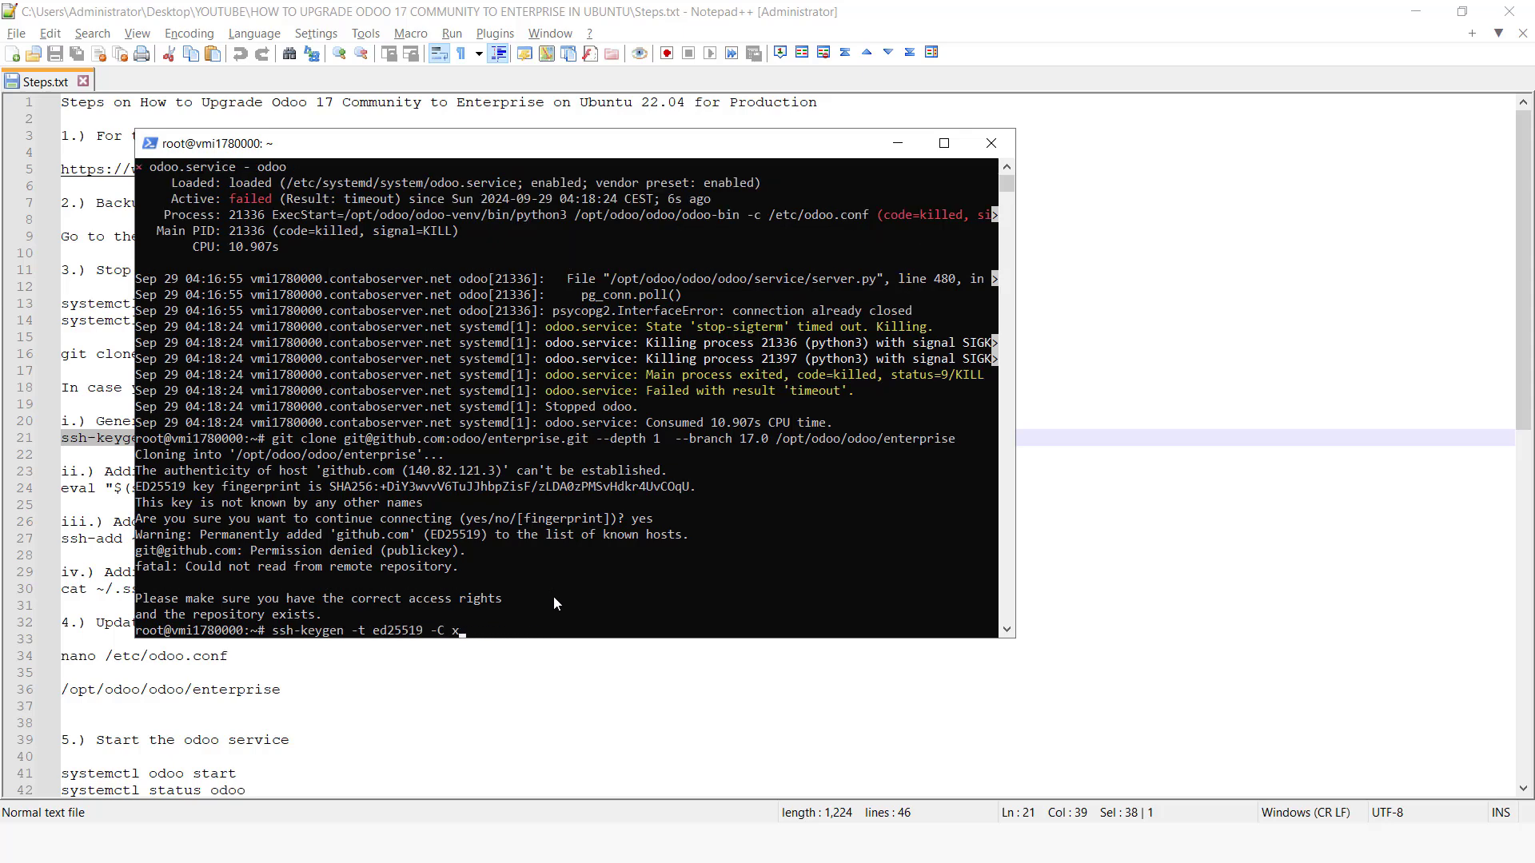
{"action": "key", "text": "Return"}
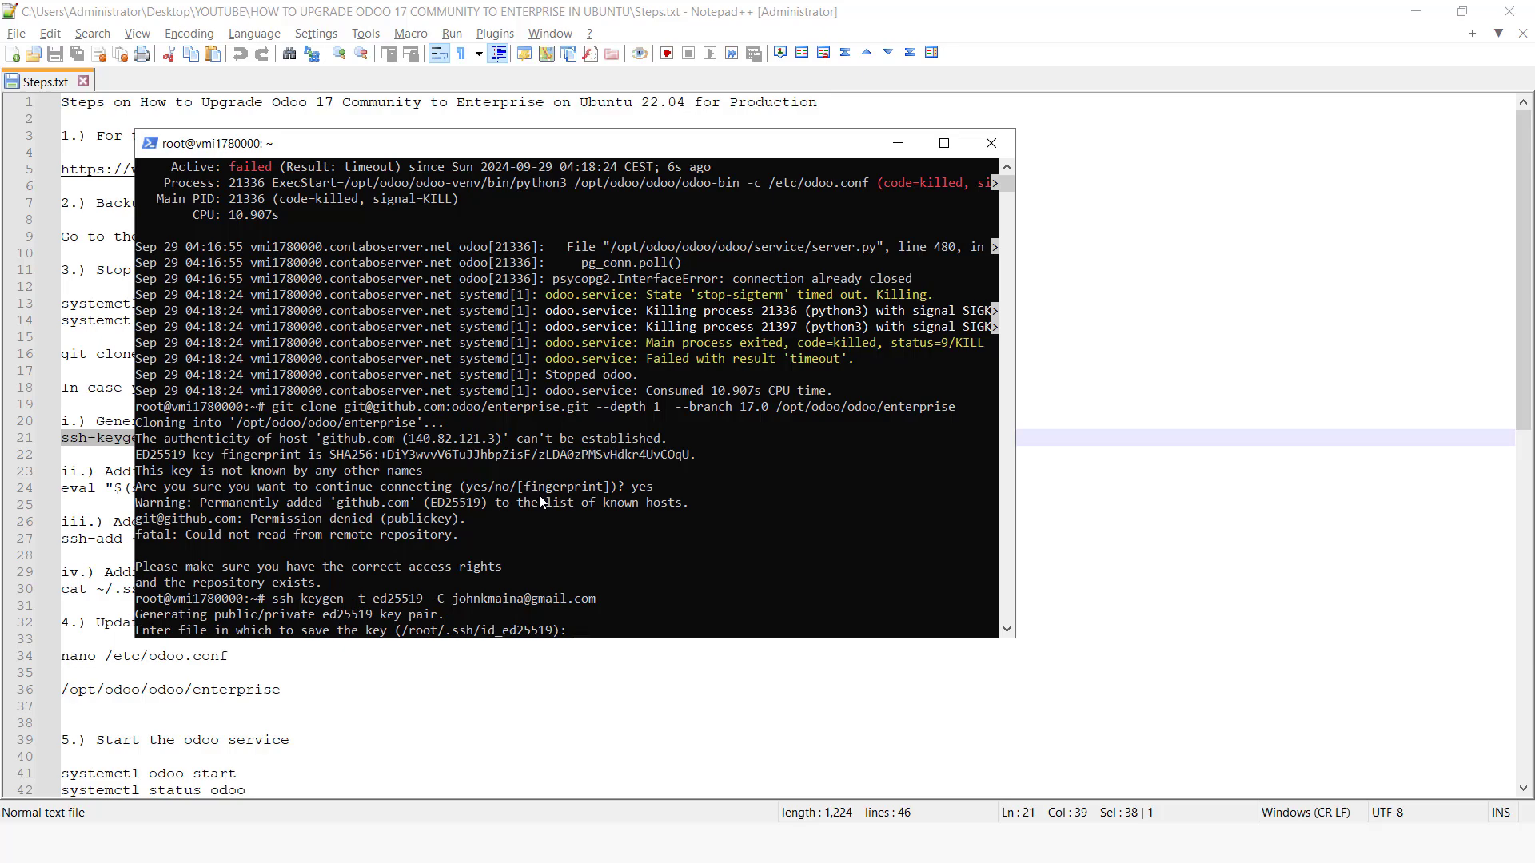
{"action": "key", "text": "alt+Tab"}
{"action": "key", "text": "Tab"}
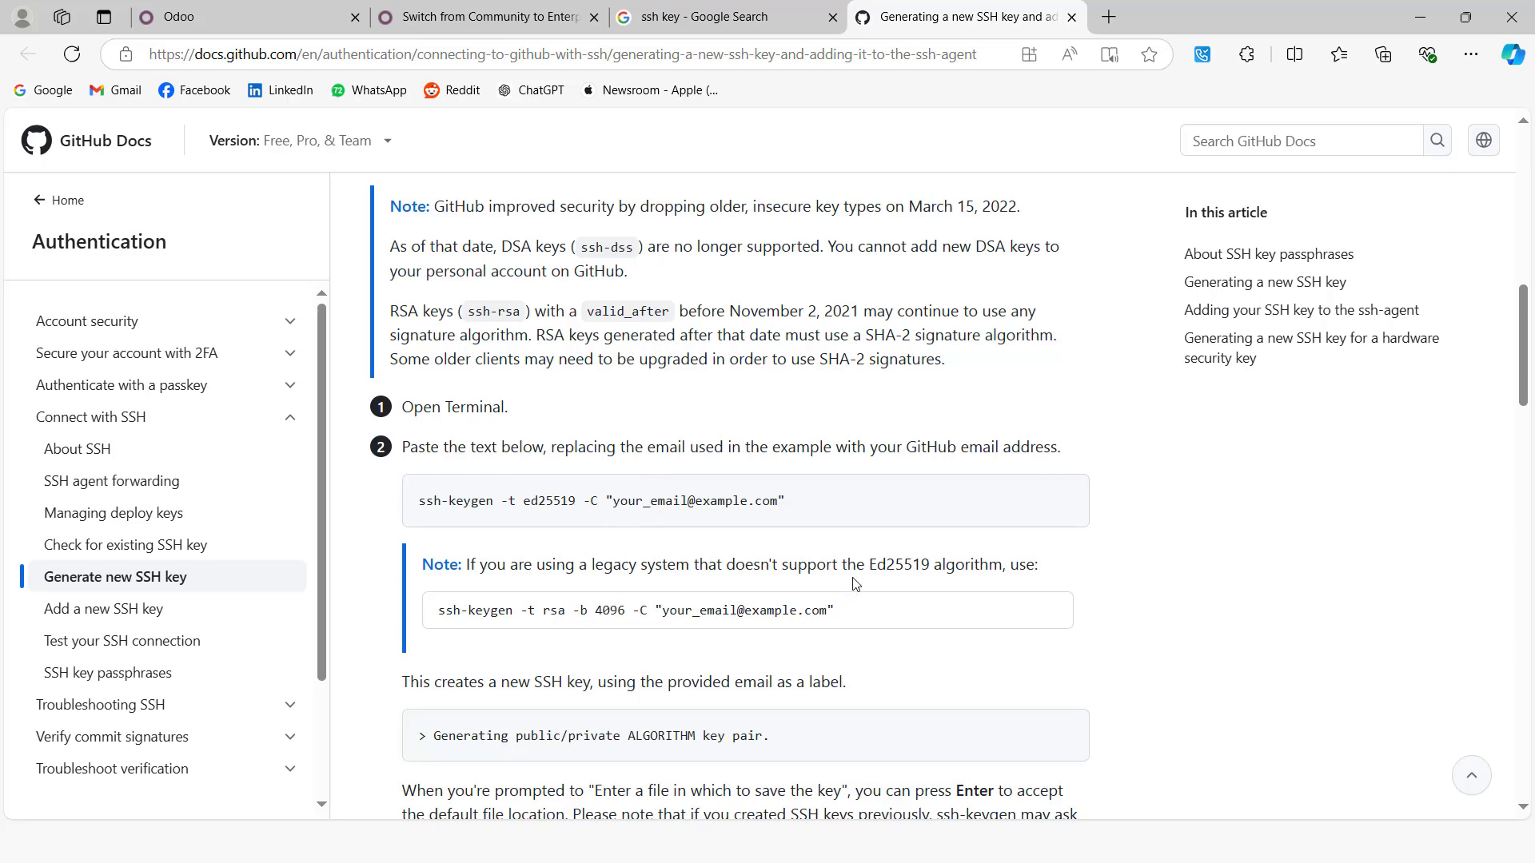
- Read the guide's passphrase step, then accept the default /root/.ssh/id_ed25519 key location
{"action": "key", "text": "alt+Tab"}
{"action": "key", "text": "alt+Tab"}
{"action": "scroll", "coordinate": [710, 559], "scroll_direction": "down", "scroll_amount": 1}
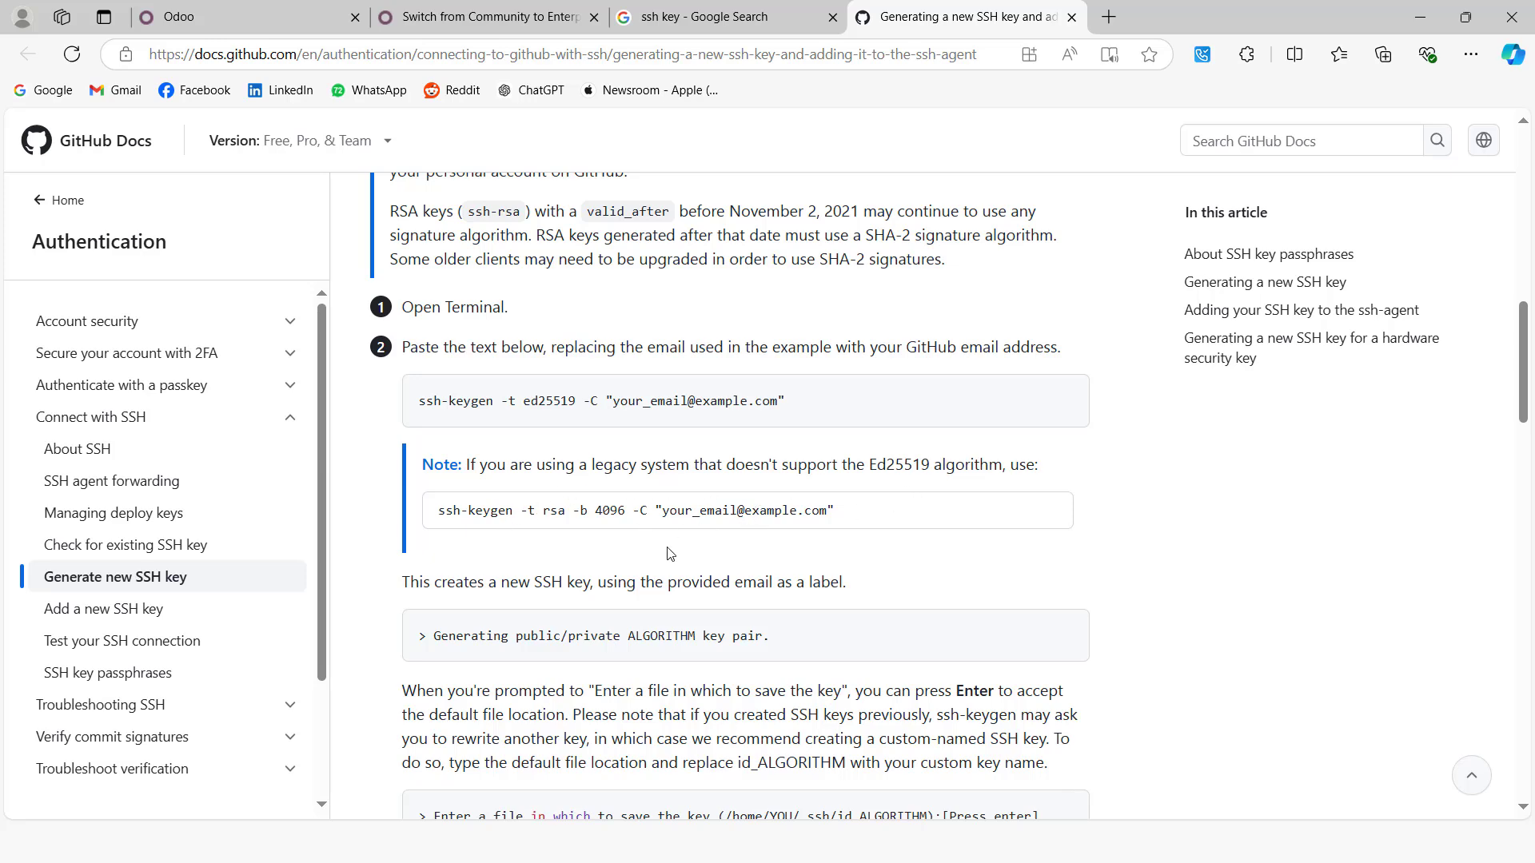
{"action": "scroll", "coordinate": [667, 554], "scroll_direction": "down", "scroll_amount": 2}
{"action": "key", "text": "alt+Tab"}
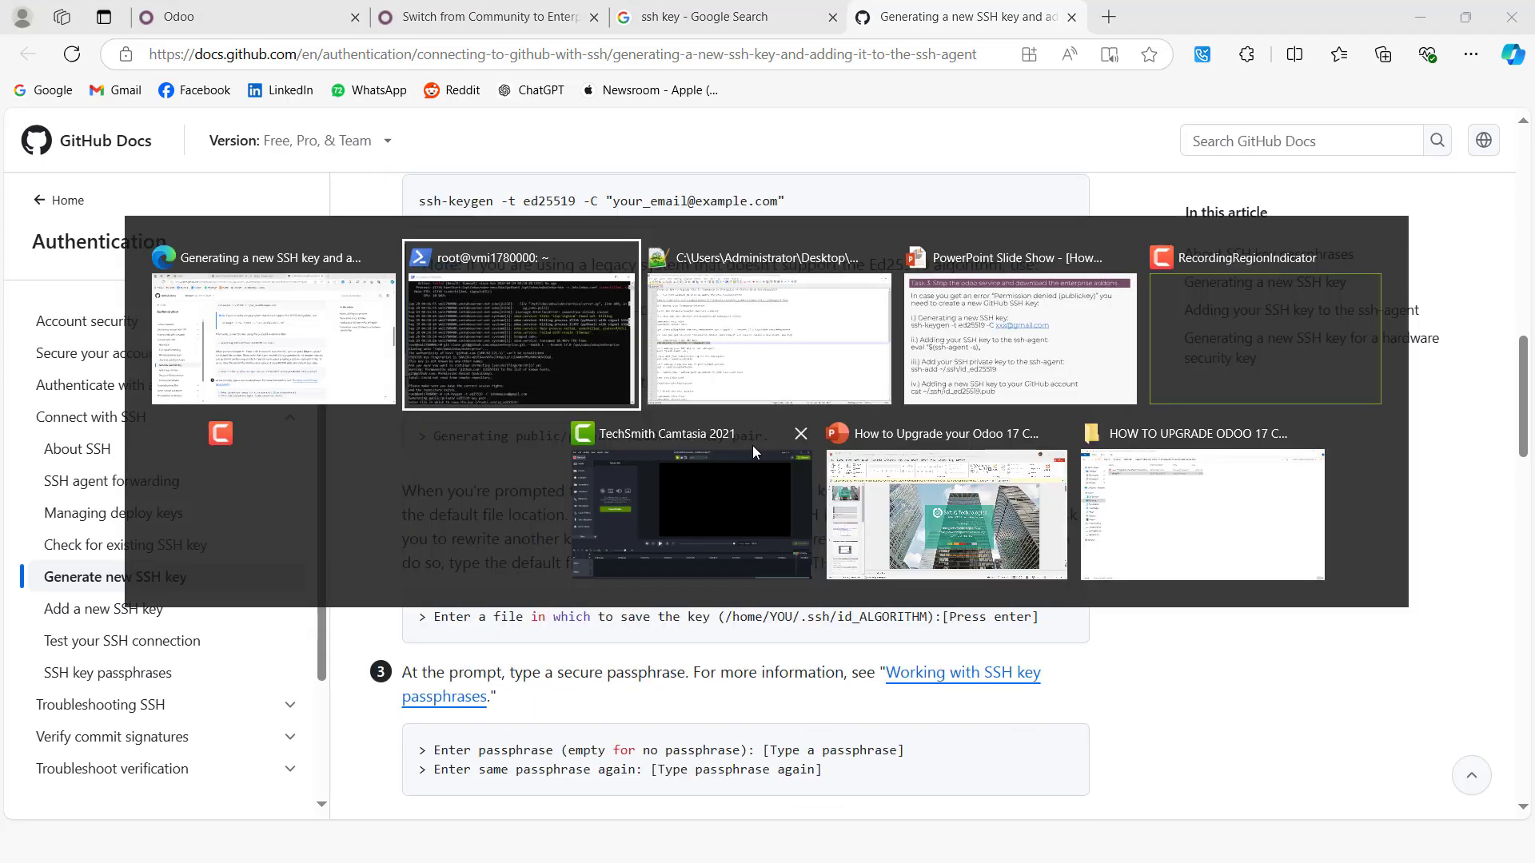
{"action": "key", "text": "Return"}
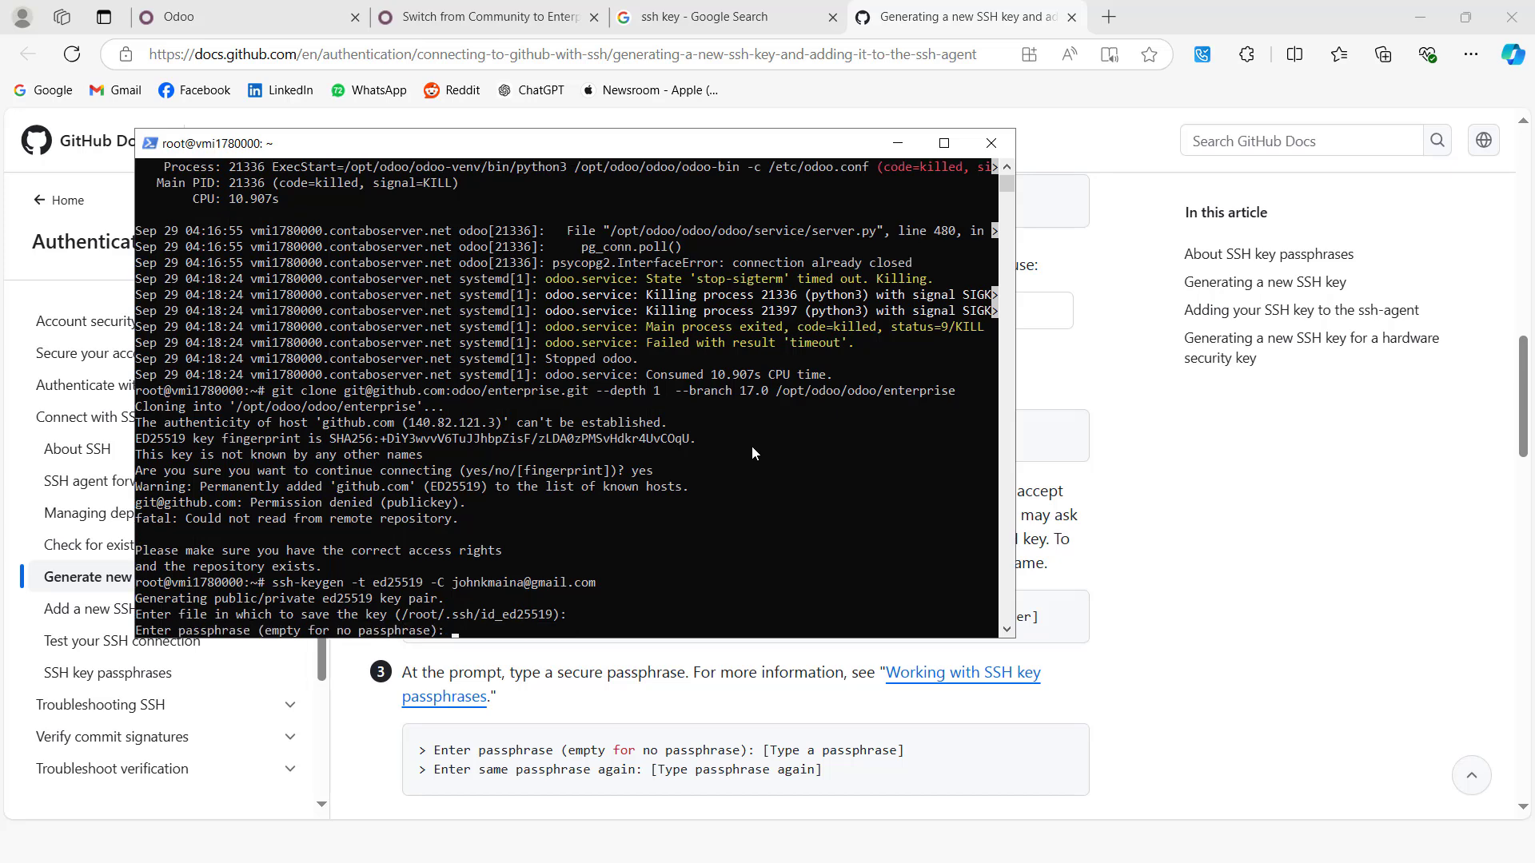
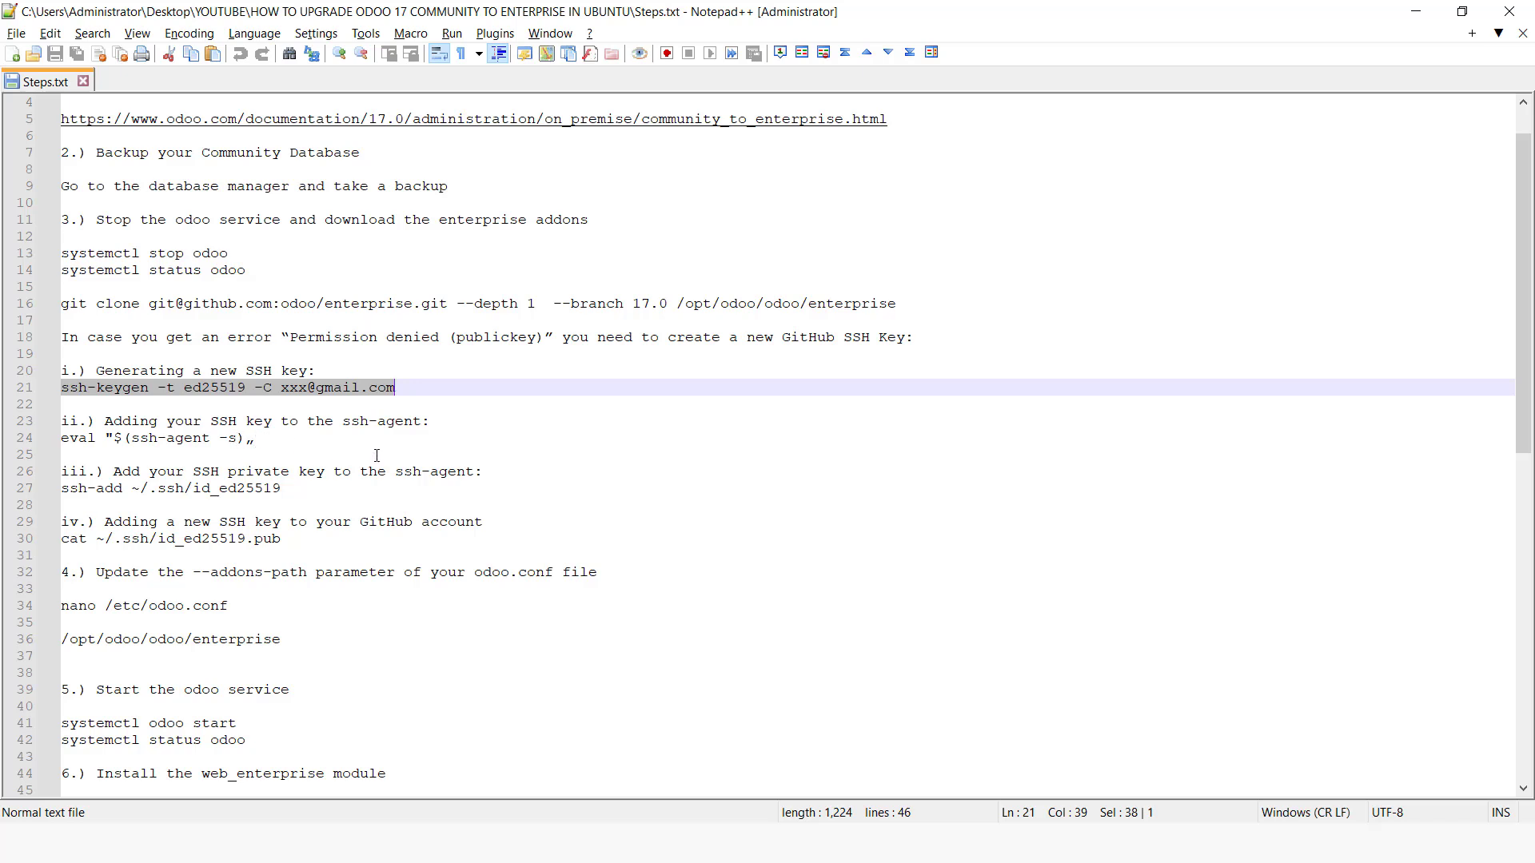
- Copy the eval "$(ssh-agent -s)" command from the GitHub Docs SSH key guide
{"action": "key", "text": "alt+Tab"}
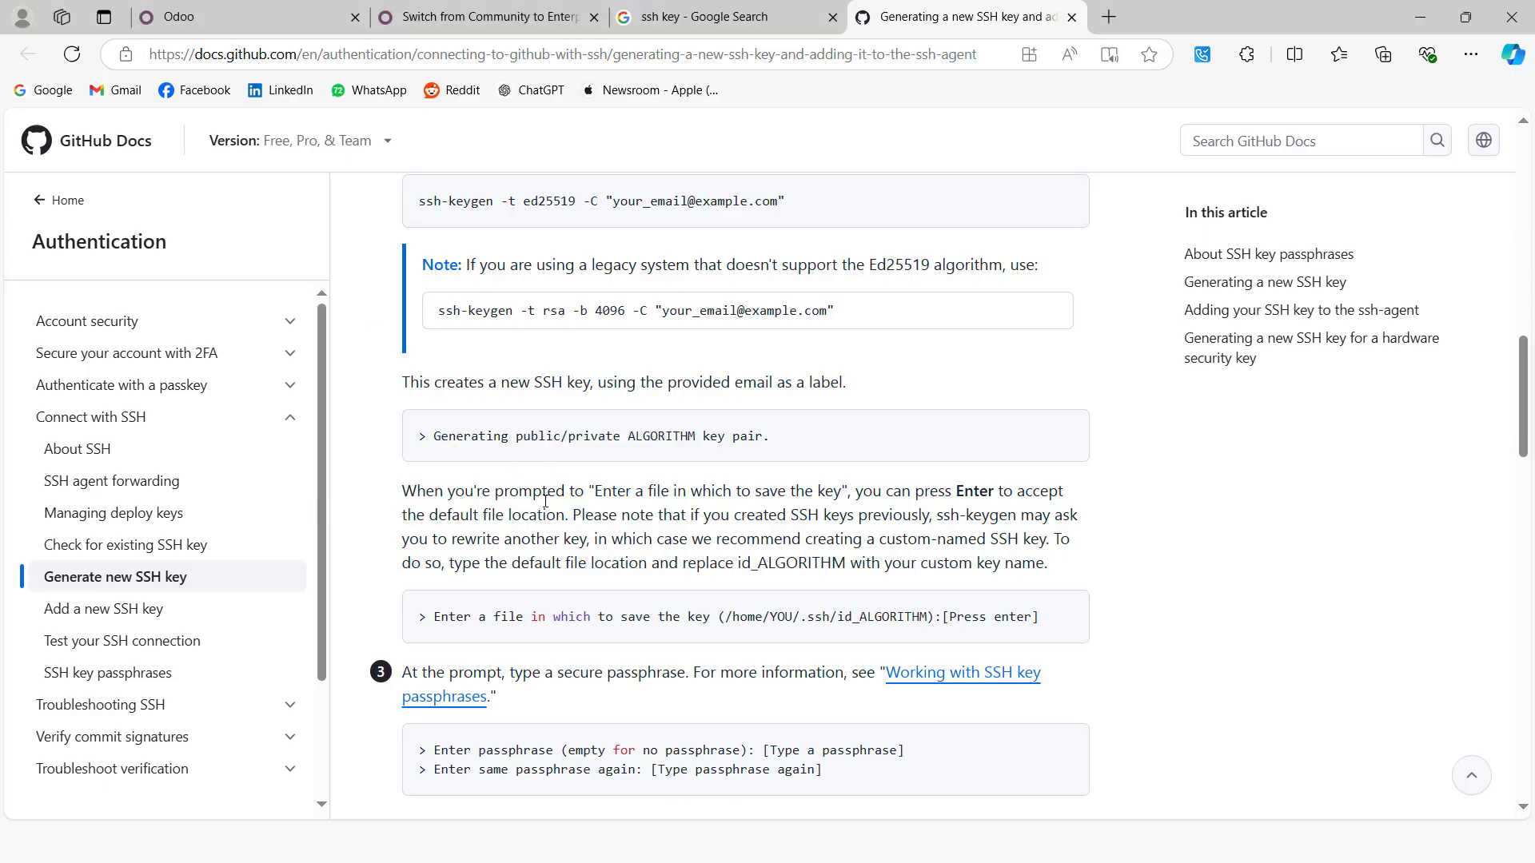
{"action": "scroll", "coordinate": [546, 501], "scroll_direction": "down", "scroll_amount": 1}
{"action": "scroll", "coordinate": [551, 389], "scroll_direction": "up", "scroll_amount": 1}
{"action": "scroll", "coordinate": [552, 390], "scroll_direction": "down", "scroll_amount": 4}
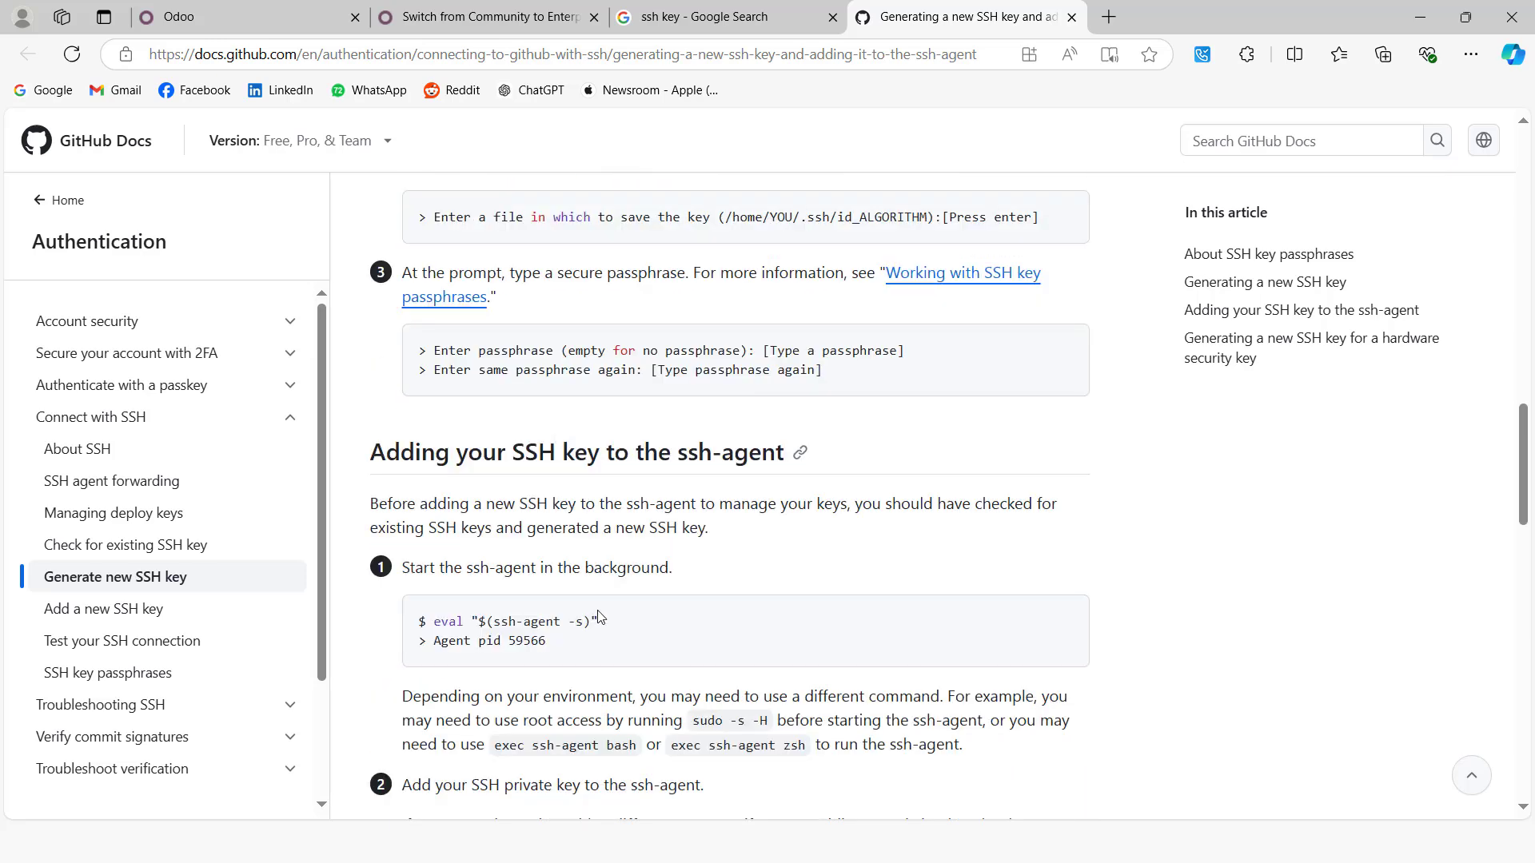
{"action": "left_click_drag", "start_coordinate": [599, 621], "coordinate": [445, 628]}
{"action": "key", "text": "ctrl+c"}
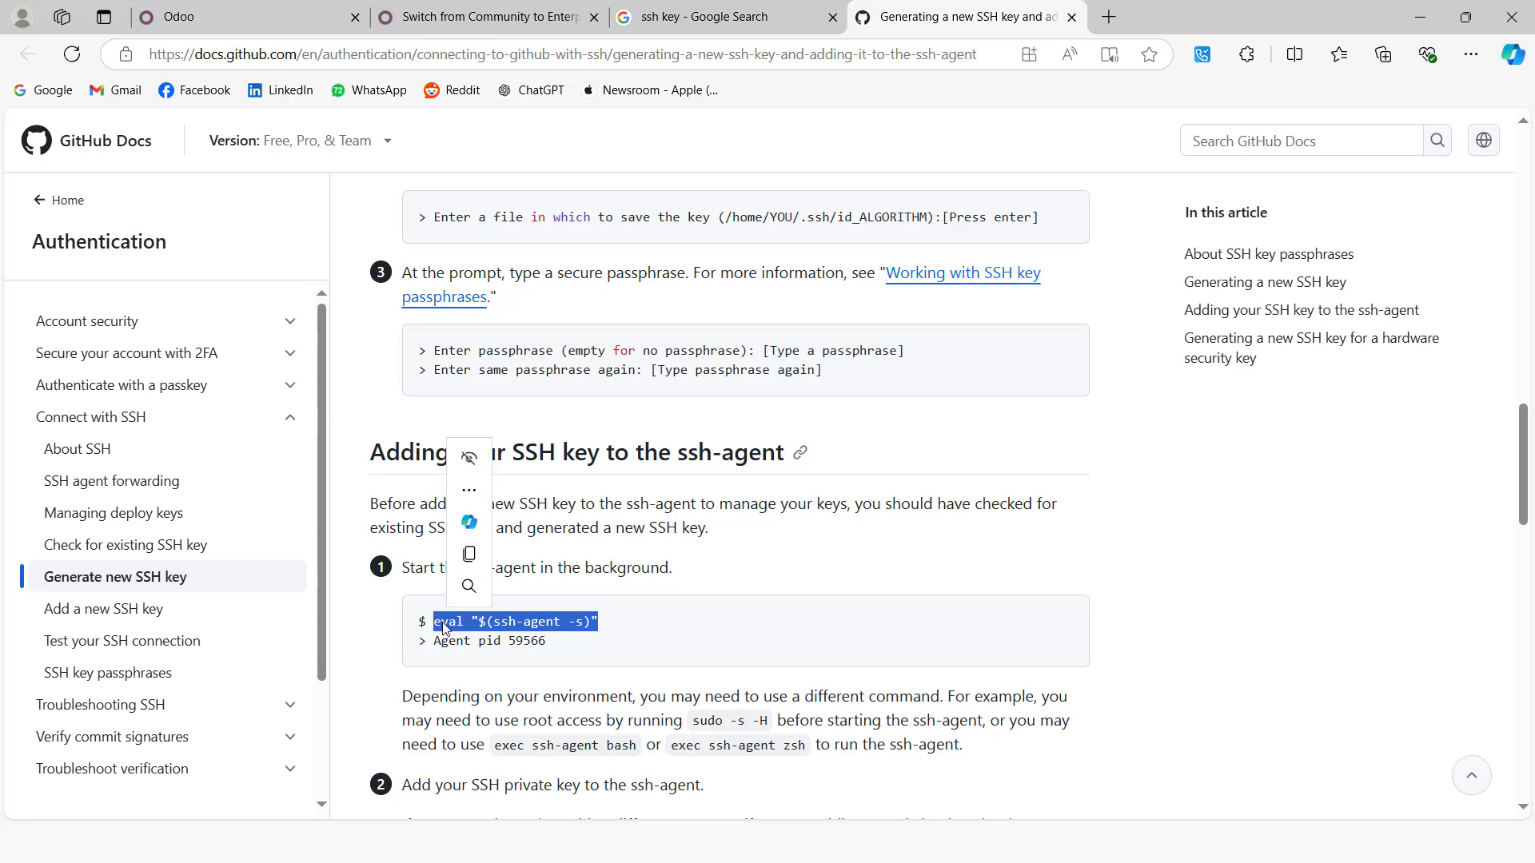
{"action": "right_click", "coordinate": [445, 628]}
{"action": "left_click", "coordinate": [512, 199]}
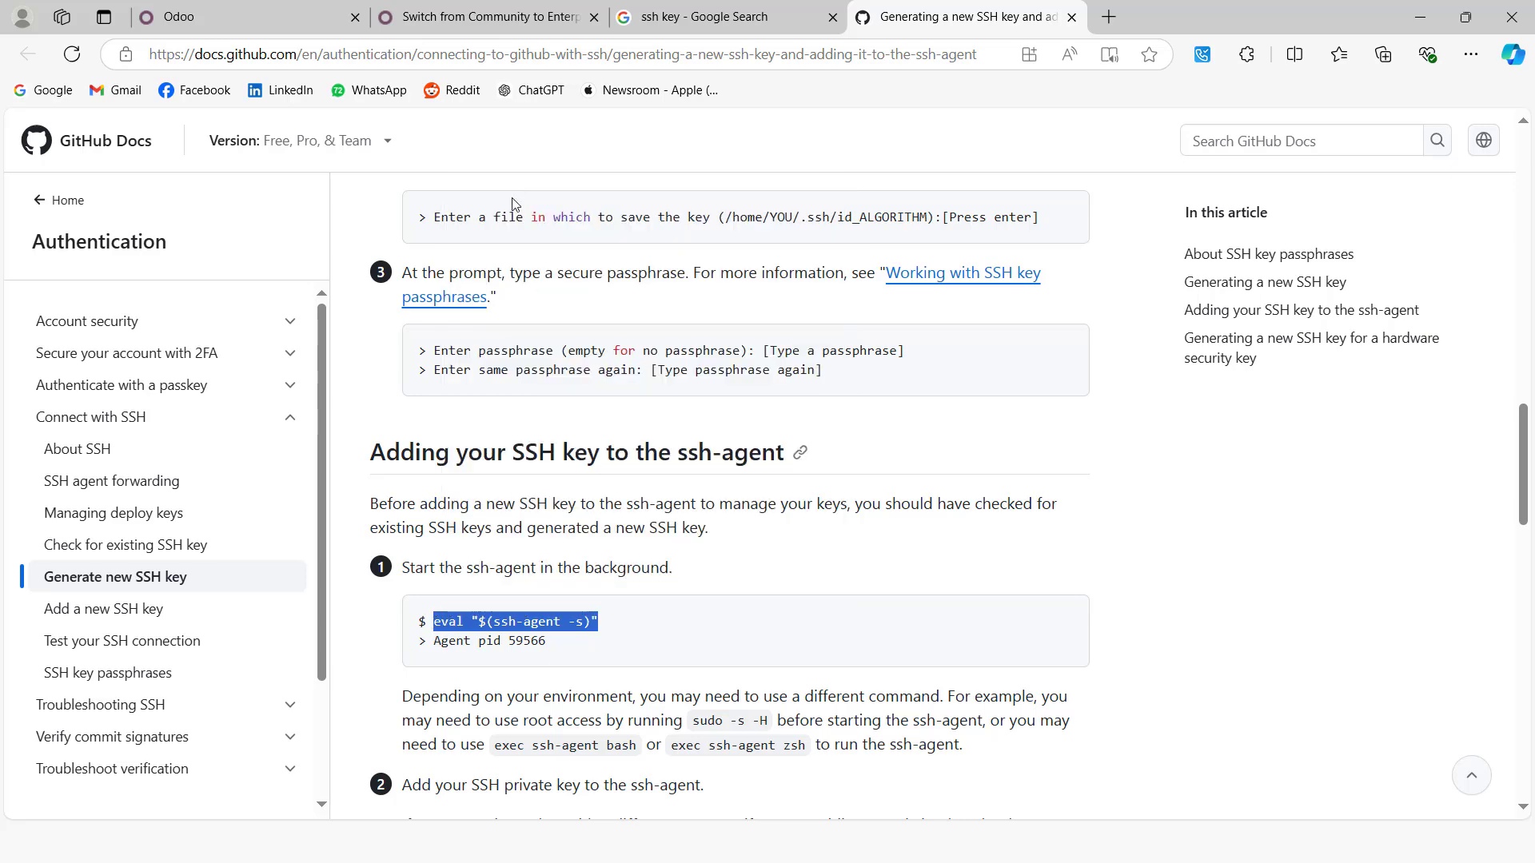
- Paste it over line 24 of Steps.txt and retype the opening quote and $ as plain characters
{"action": "key", "text": "alt+Tab"}
{"action": "left_click_drag", "start_coordinate": [255, 438], "coordinate": [62, 439]}
{"action": "right_click", "coordinate": [76, 440]}
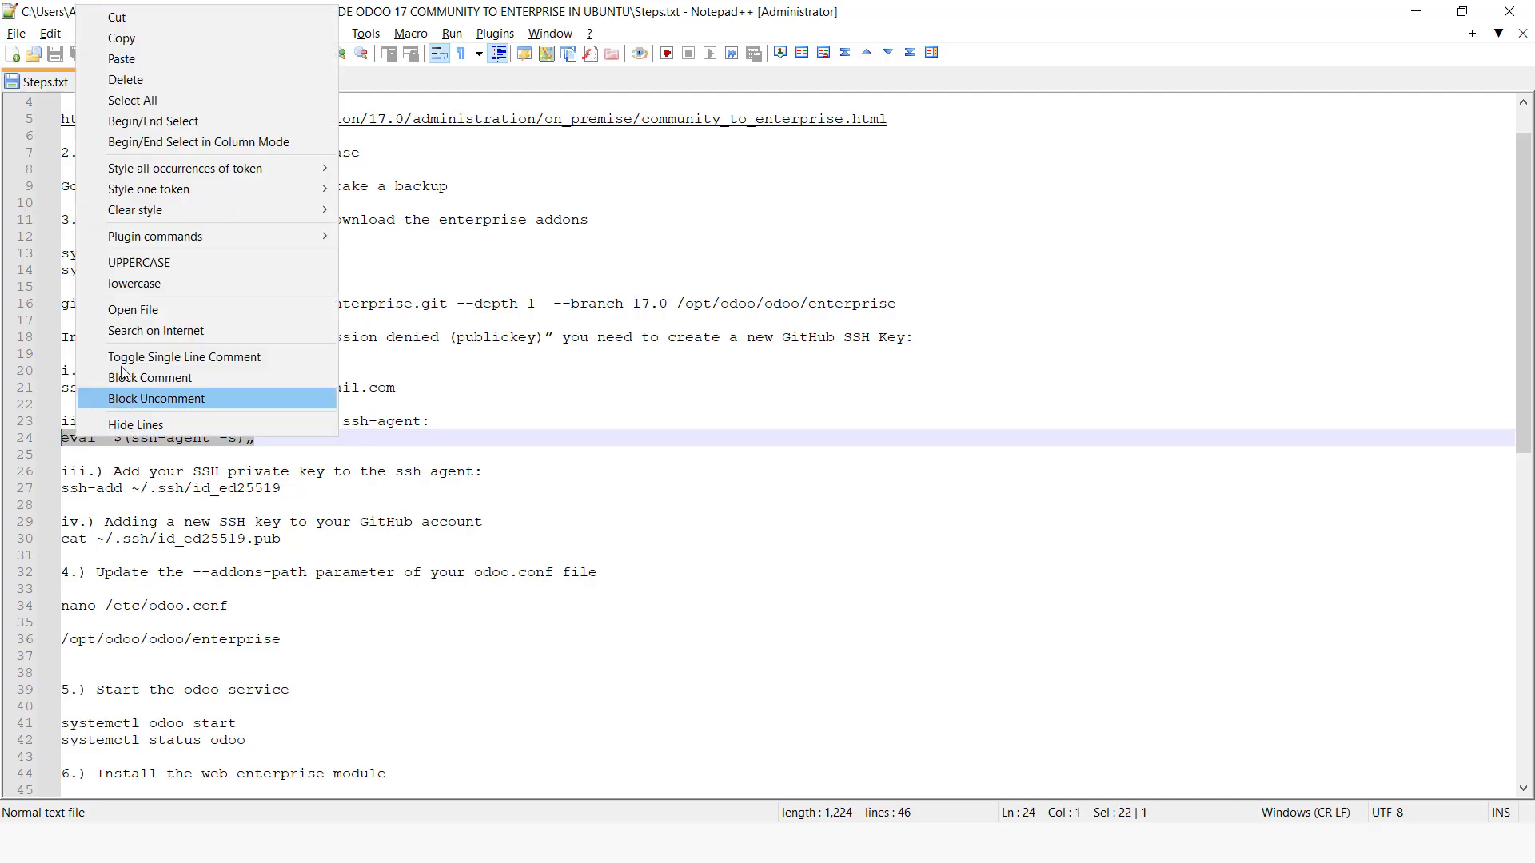
{"action": "left_click", "coordinate": [122, 58]}
{"action": "left_click", "coordinate": [111, 439]}
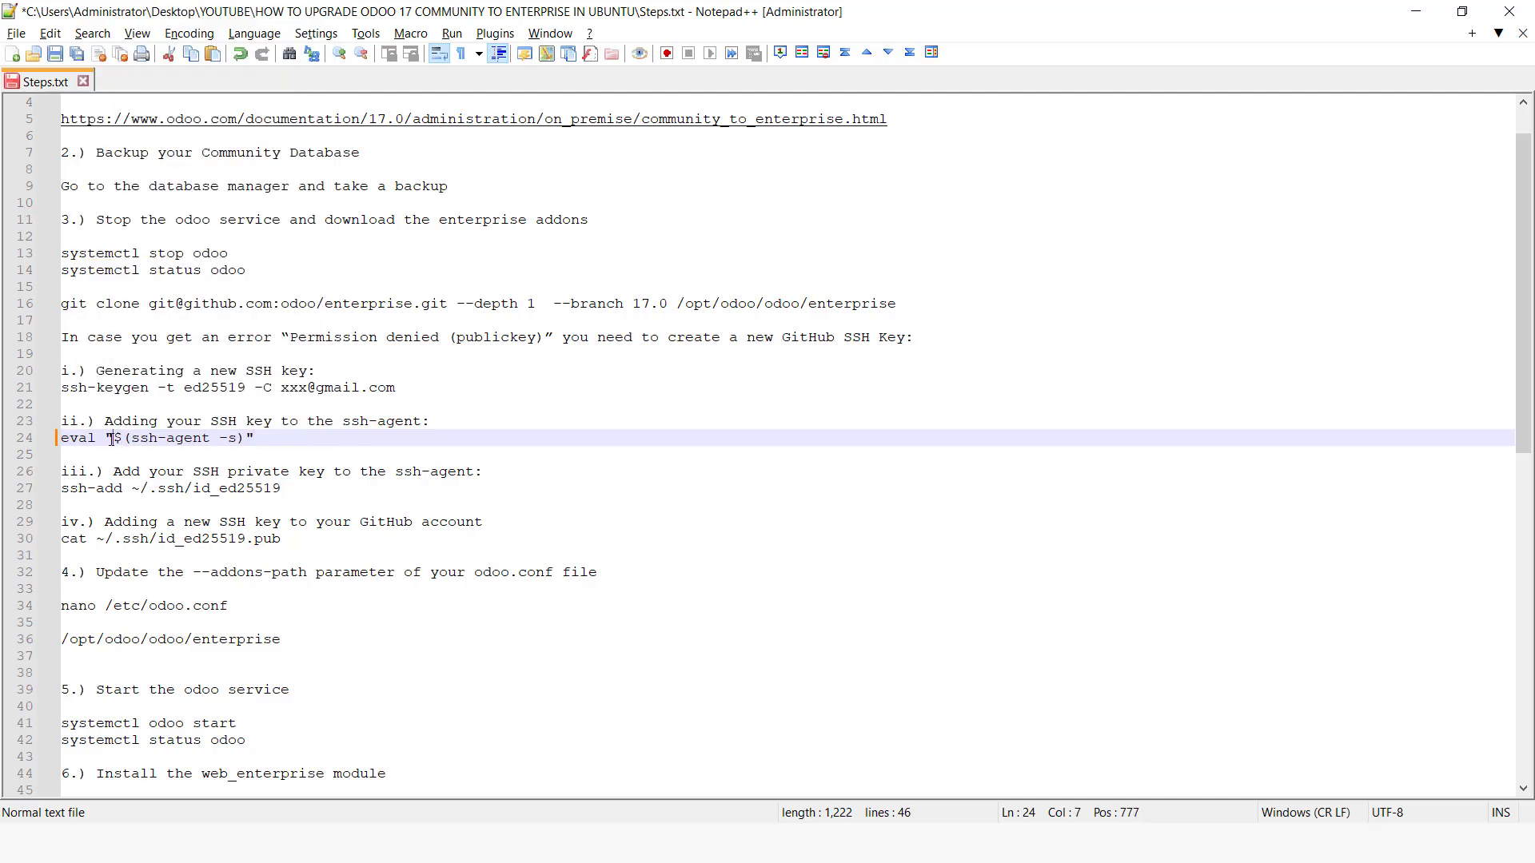
{"action": "key", "text": "BackSpace"}
{"action": "type", "text": "\""}
{"action": "key", "text": "Delete"}
{"action": "type", "text": "$"}
- Copy the corrected eval "$(ssh-agent -s)" line 24
{"action": "left_click", "coordinate": [261, 440]}
{"action": "left_click_drag", "start_coordinate": [254, 440], "coordinate": [68, 446]}
{"action": "key", "text": "ctrl+c"}
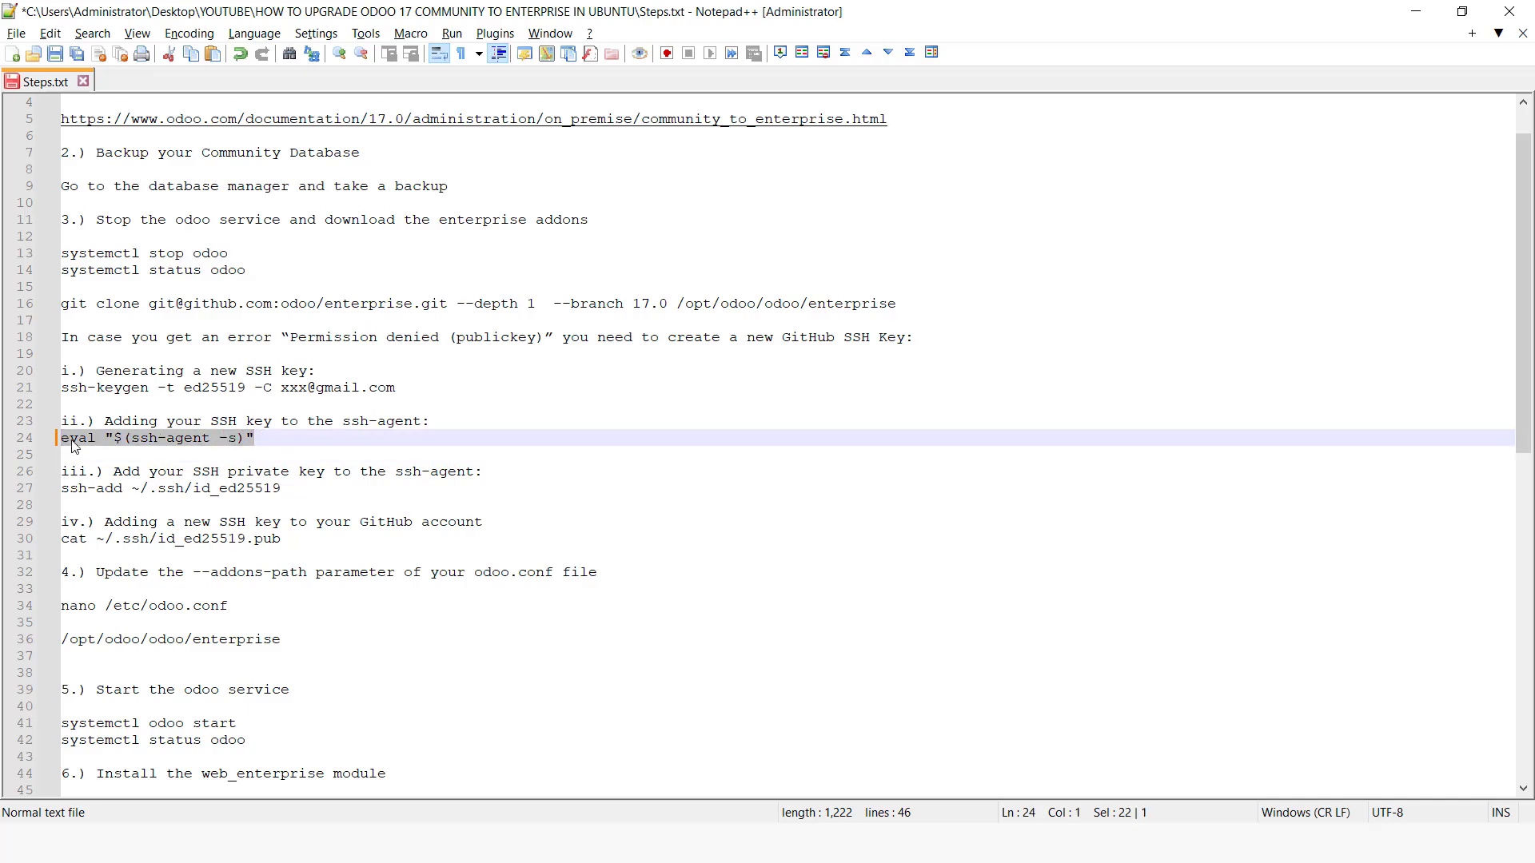
{"action": "right_click", "coordinate": [63, 442]}
{"action": "left_click", "coordinate": [142, 46]}
- Run eval "$(ssh-agent -s)" in the SSH terminal, starting the agent as pid 21436
{"action": "key", "text": "alt+Tab"}
{"action": "key", "text": "Tab"}
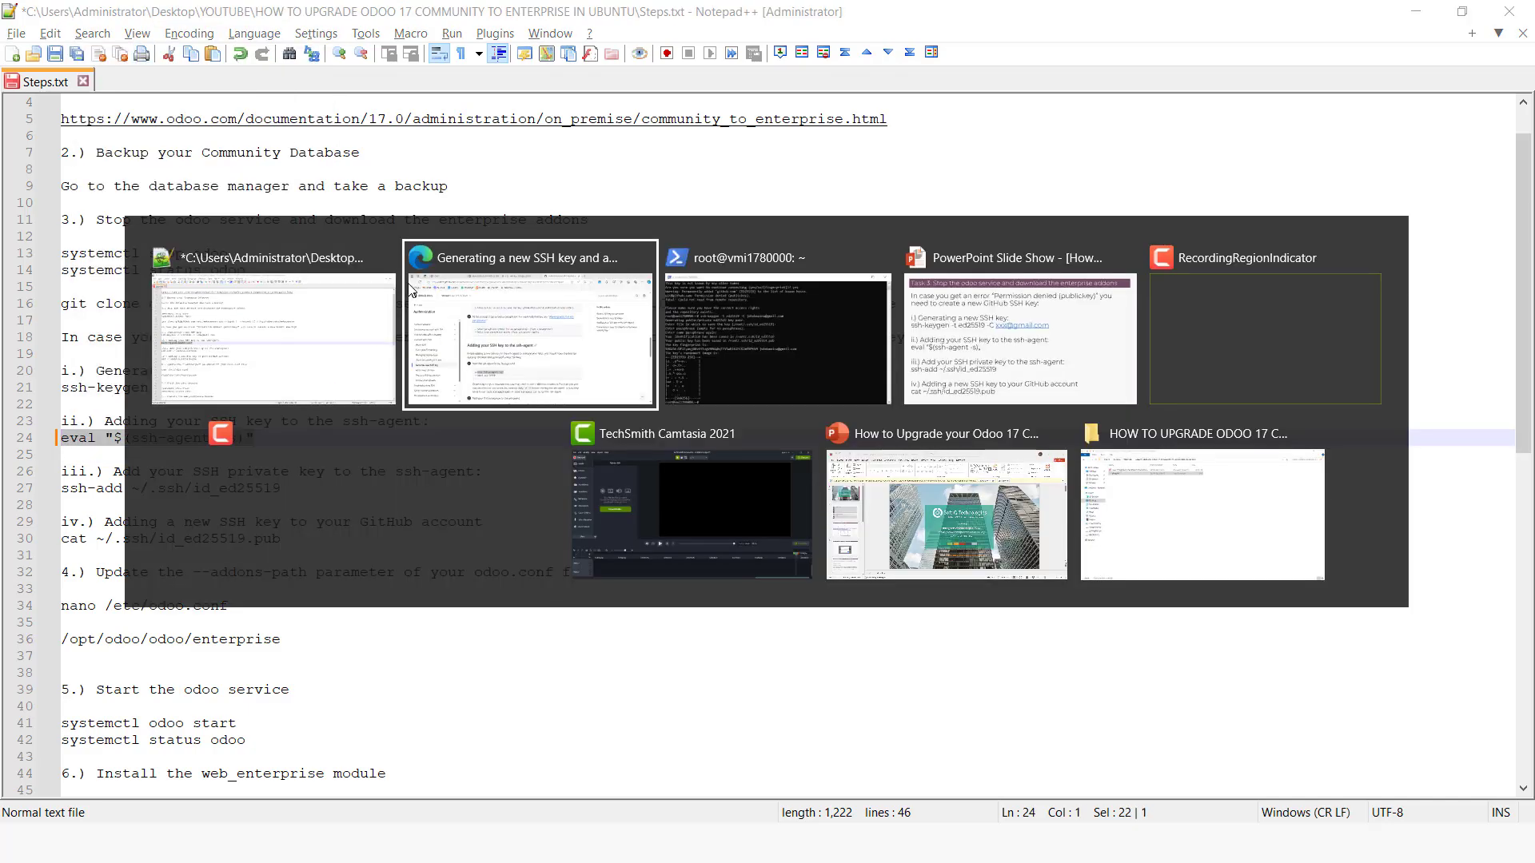
{"action": "right_click", "coordinate": [274, 636]}
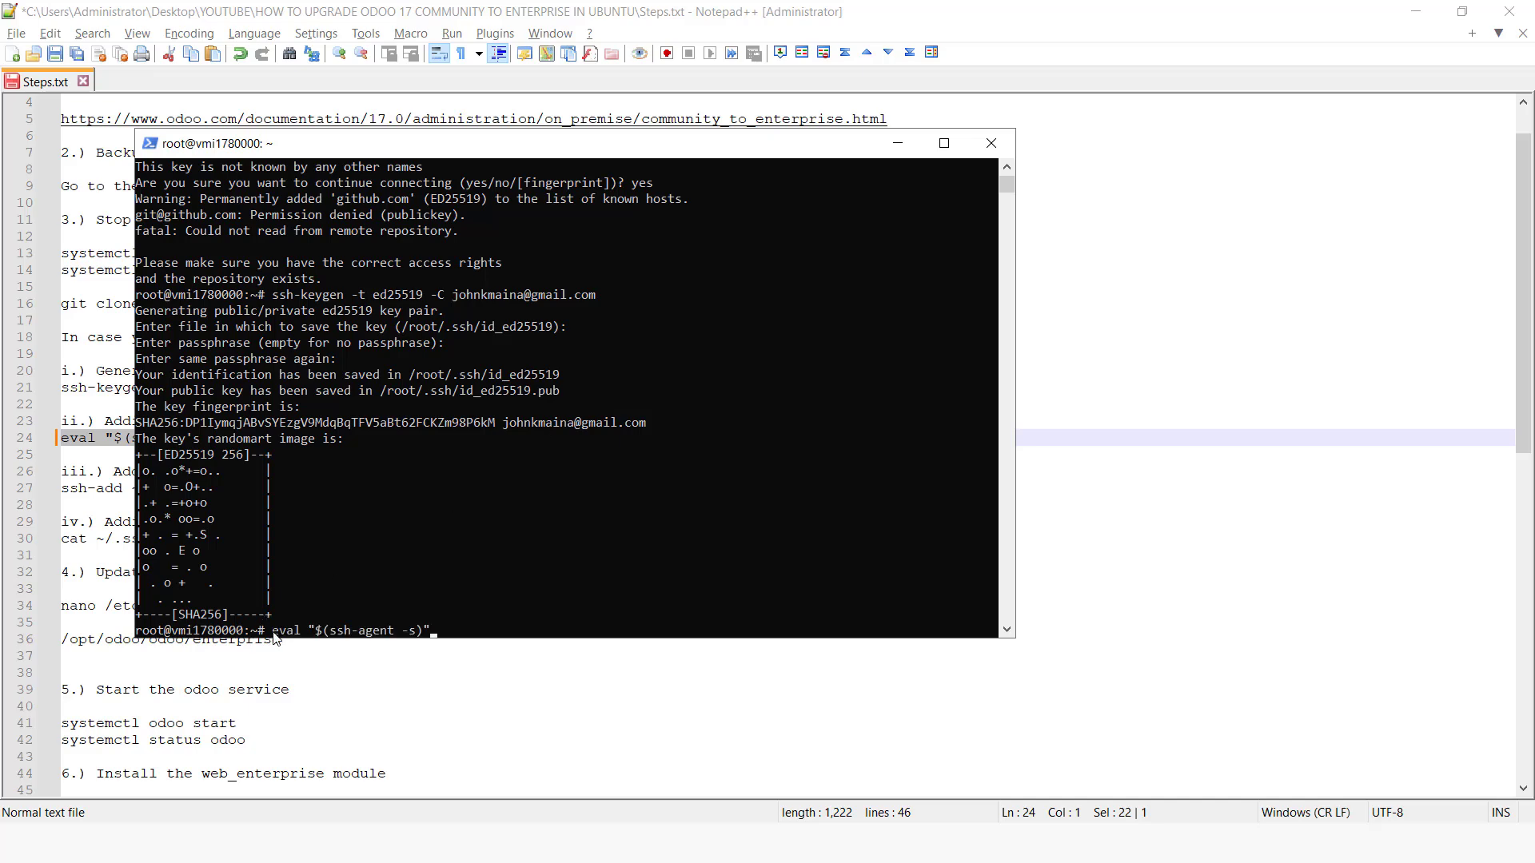
{"action": "key", "text": "Return"}
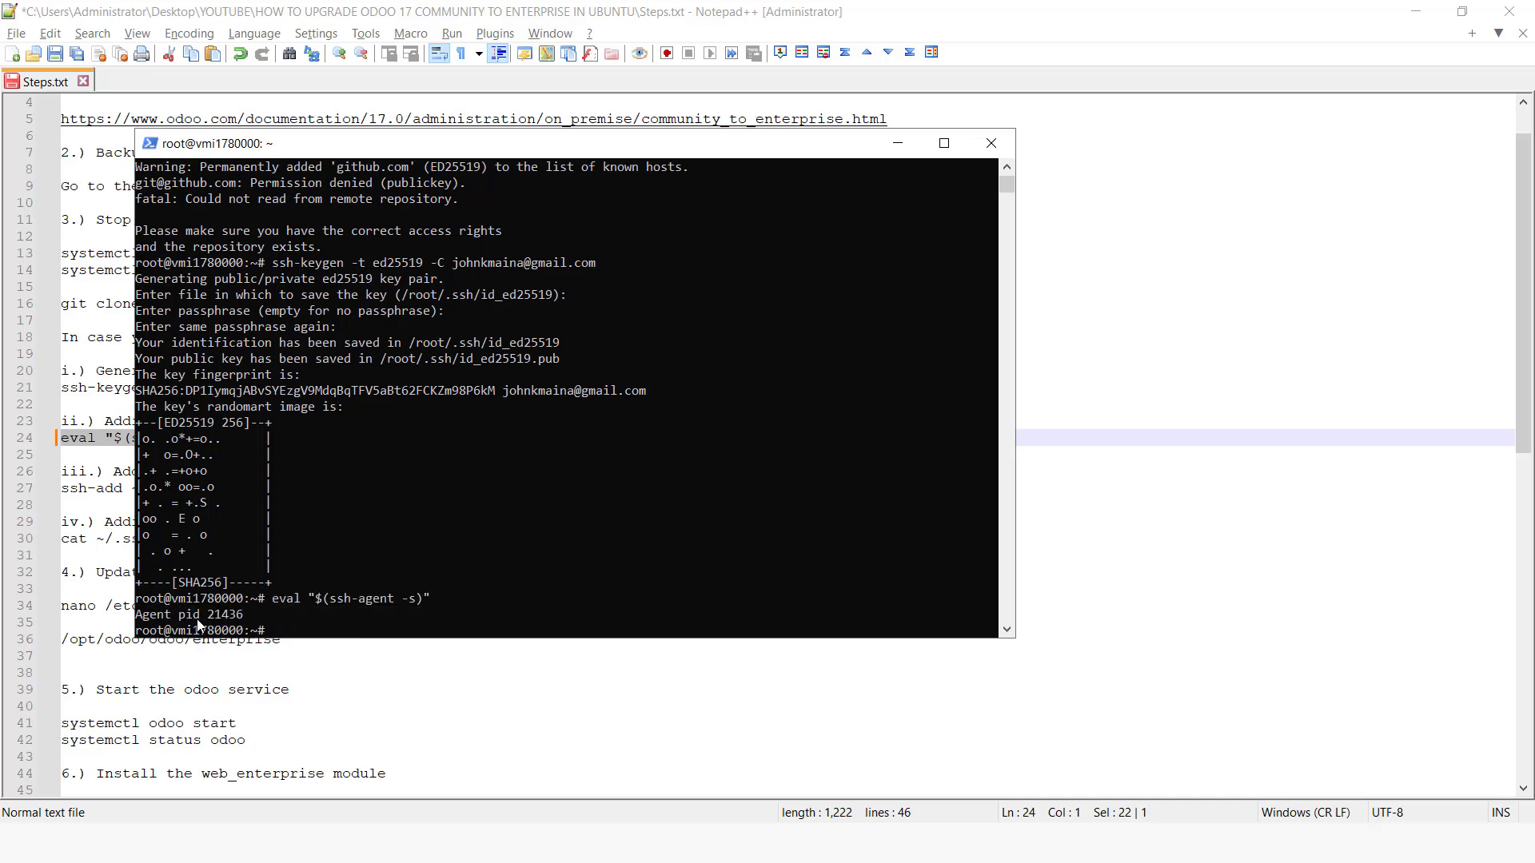
{"action": "key", "text": "alt+Tab"}
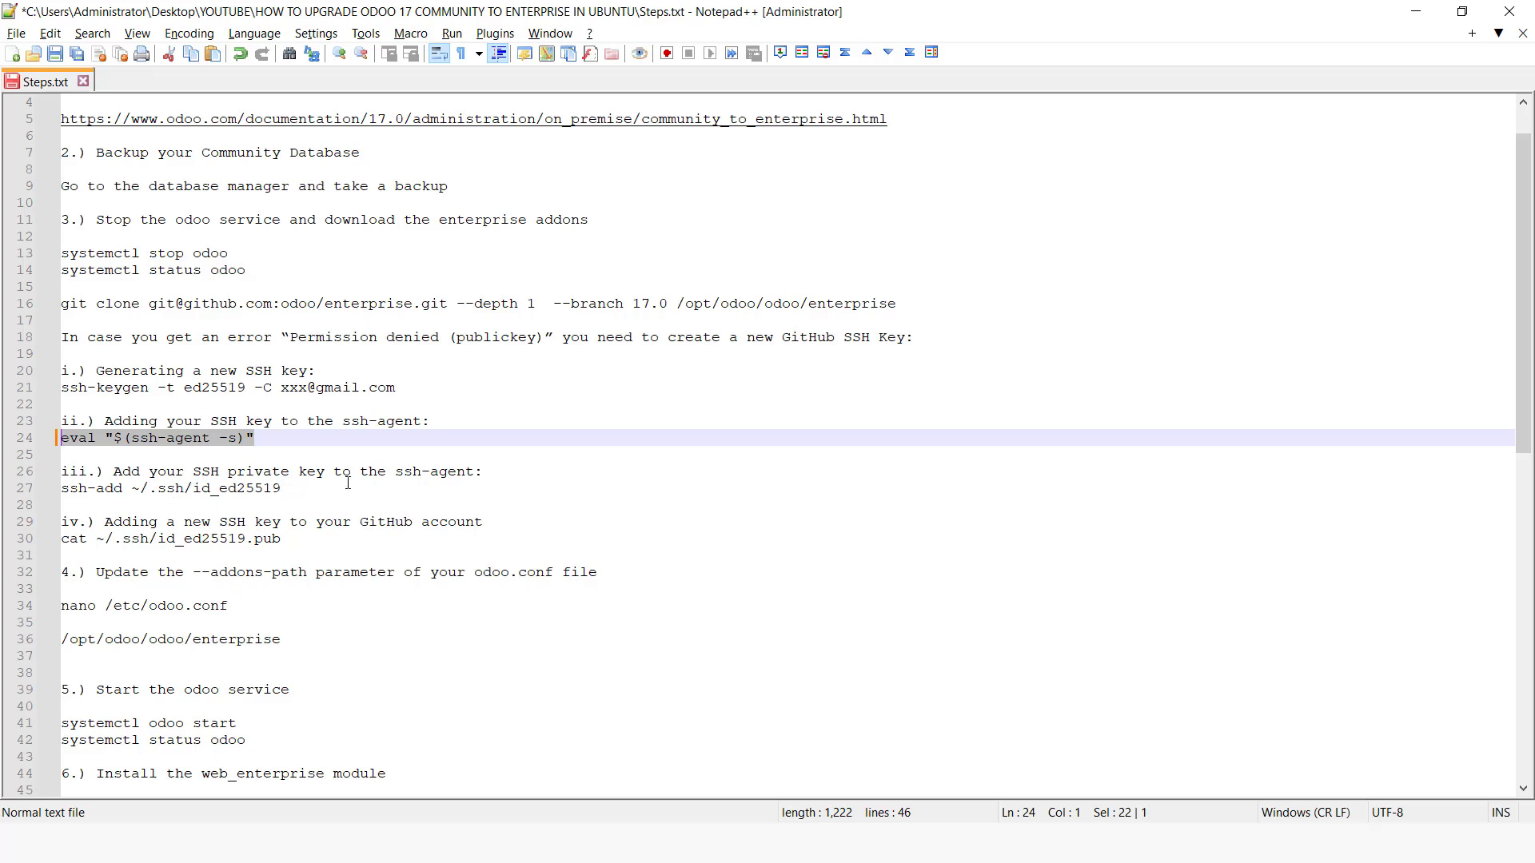
{"action": "key", "text": "alt+Tab"}
{"action": "key", "text": "alt+Tab"}
- Copy ssh-add ~/.ssh/id_ed25519 from GitHub Docs and paste it over line 27 of Steps.txt
{"action": "scroll", "coordinate": [612, 560], "scroll_direction": "down", "scroll_amount": 4}
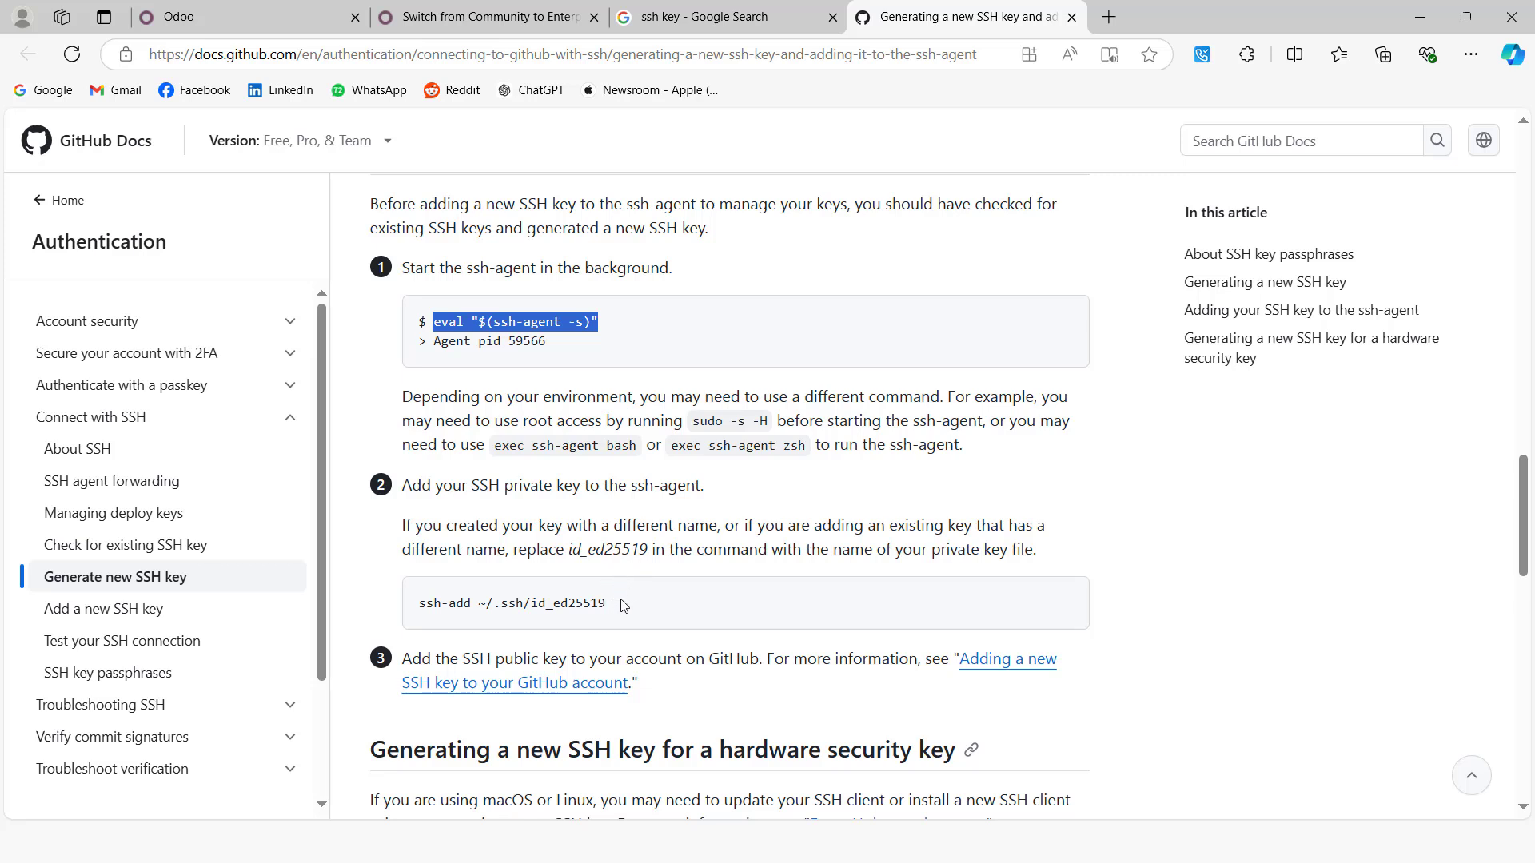
{"action": "left_click_drag", "start_coordinate": [621, 605], "coordinate": [415, 611]}
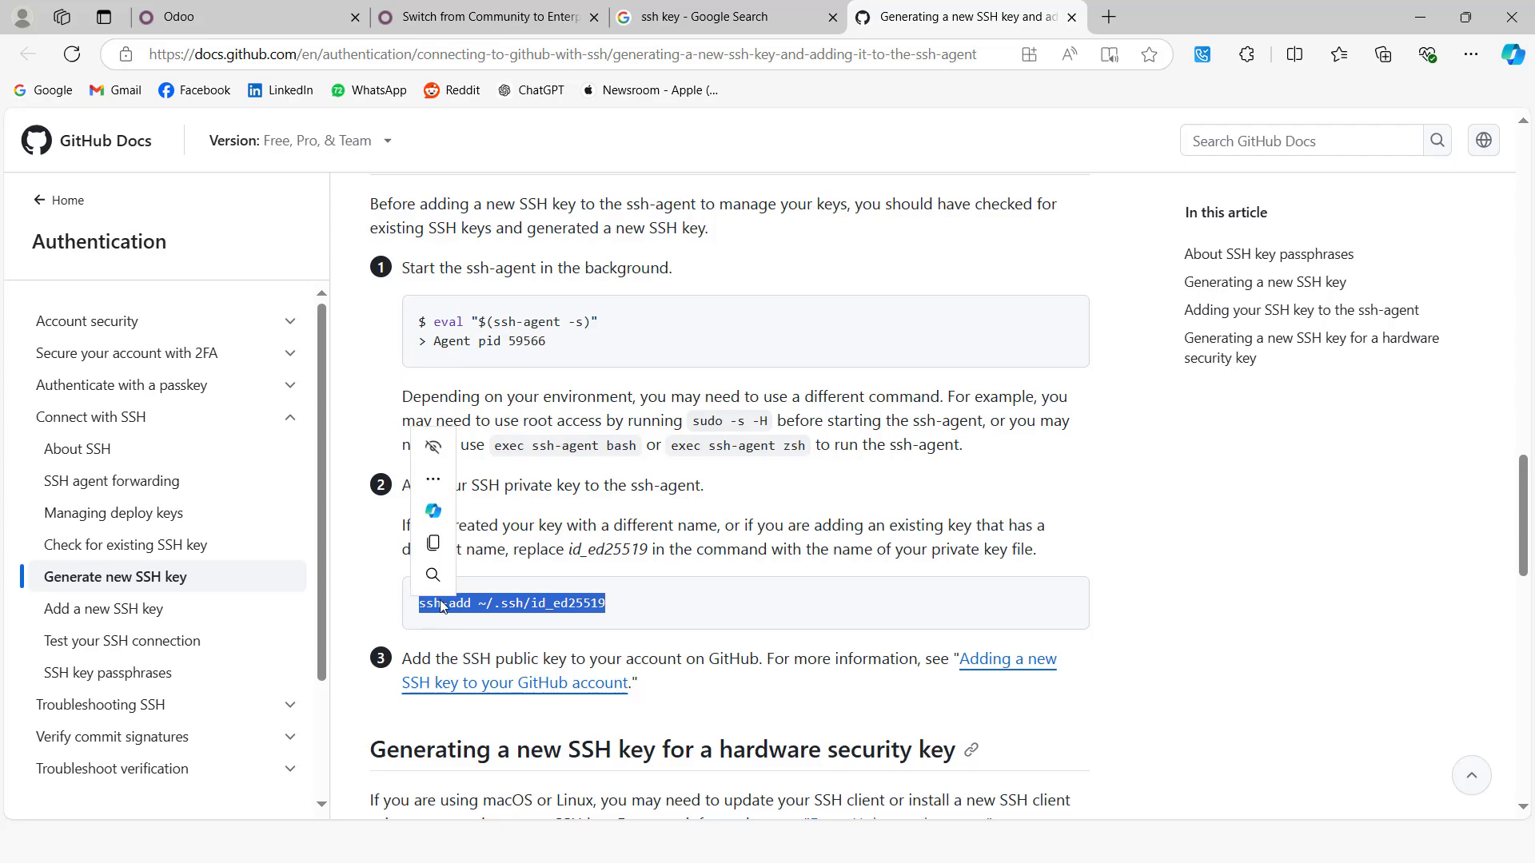
{"action": "key", "text": "ctrl+c"}
{"action": "key", "text": "alt+Tab"}
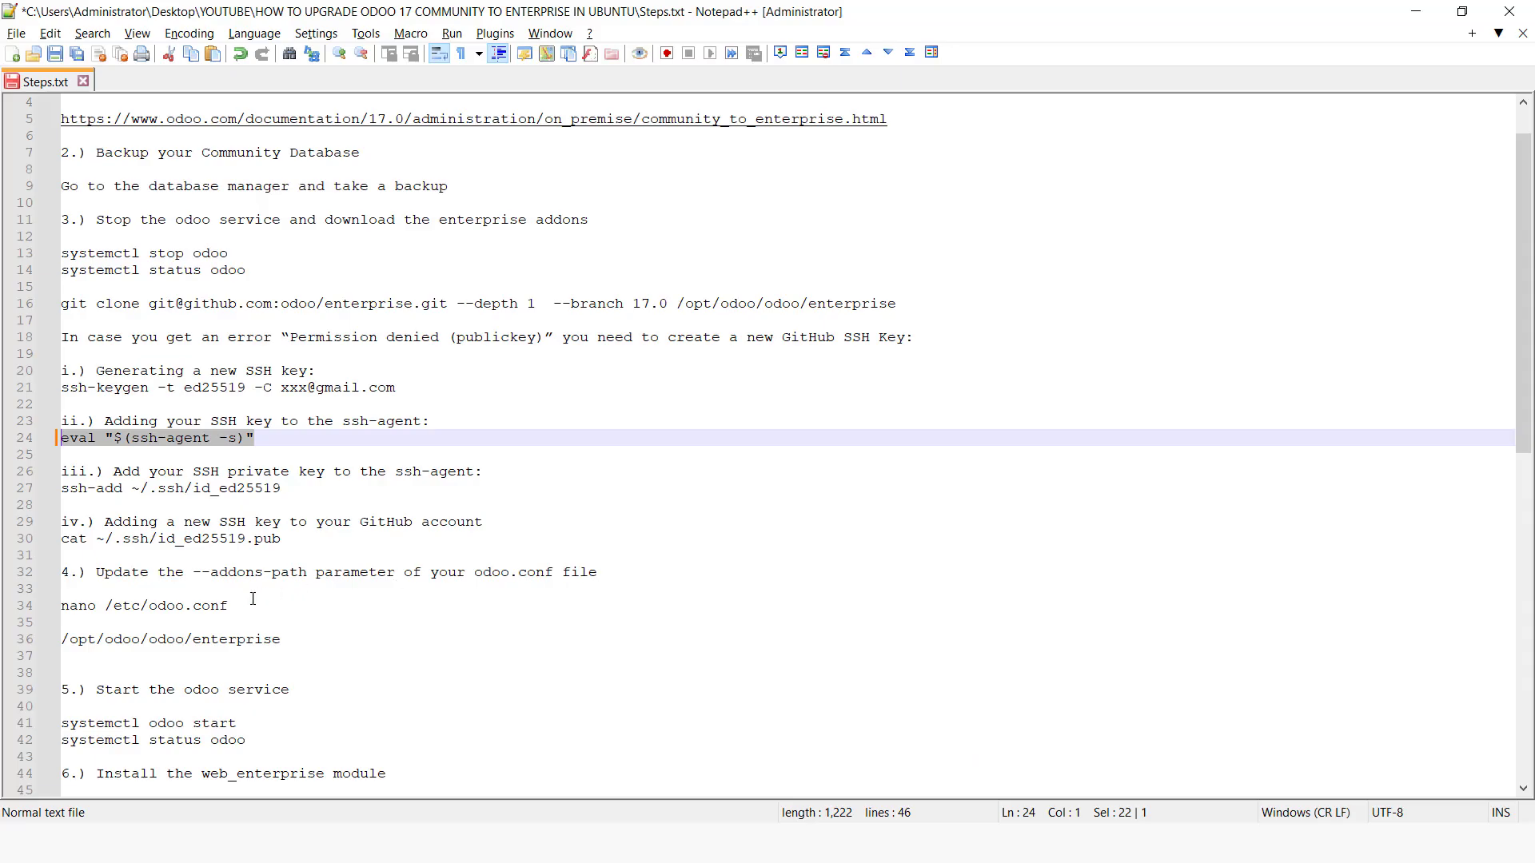
{"action": "left_click_drag", "start_coordinate": [294, 492], "coordinate": [60, 489]}
{"action": "right_click", "coordinate": [79, 495]}
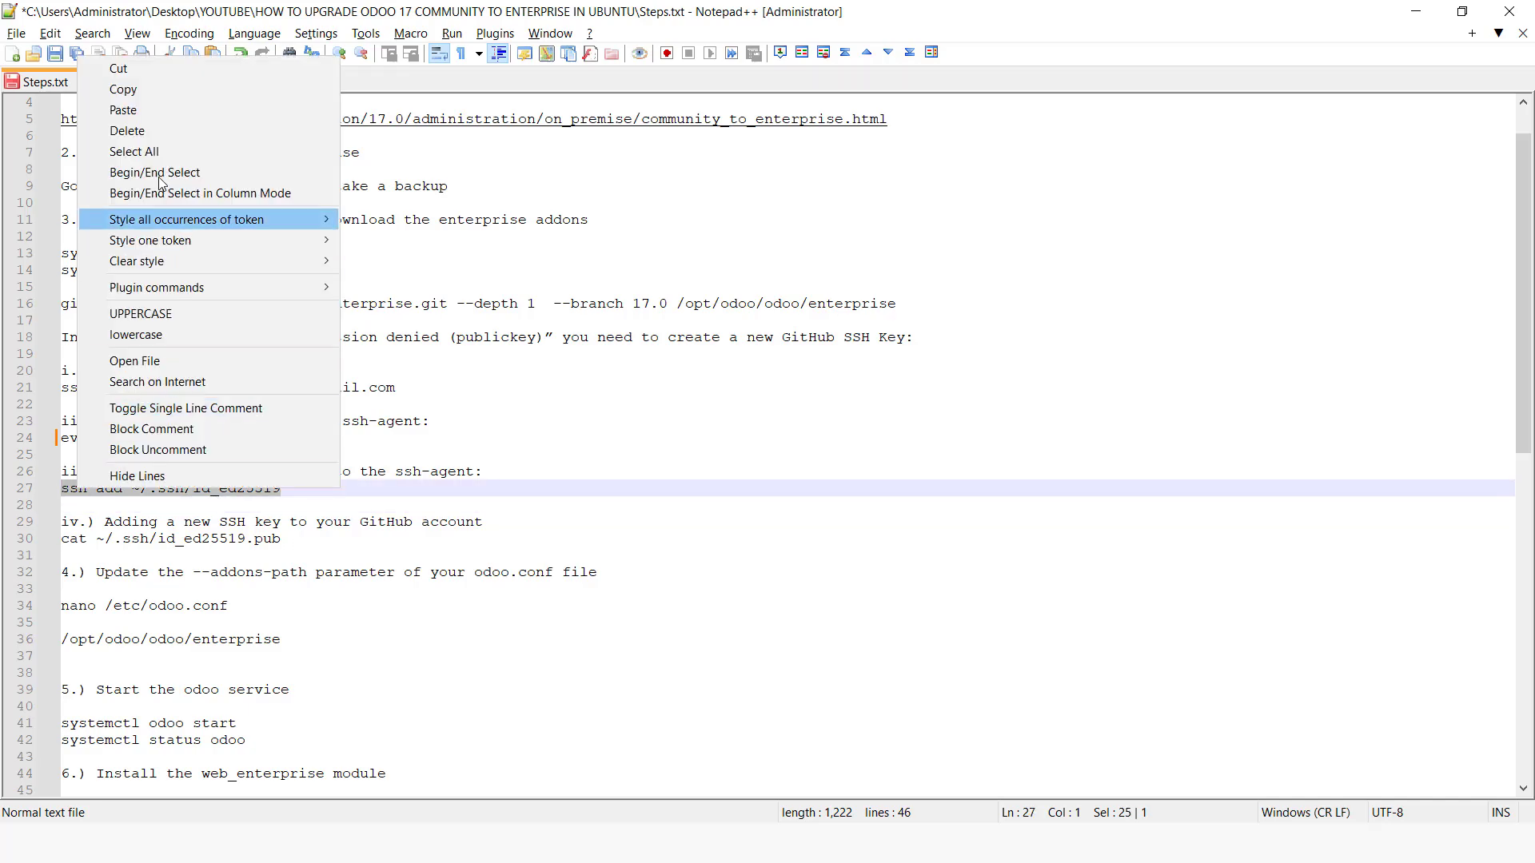
{"action": "left_click", "coordinate": [119, 110]}
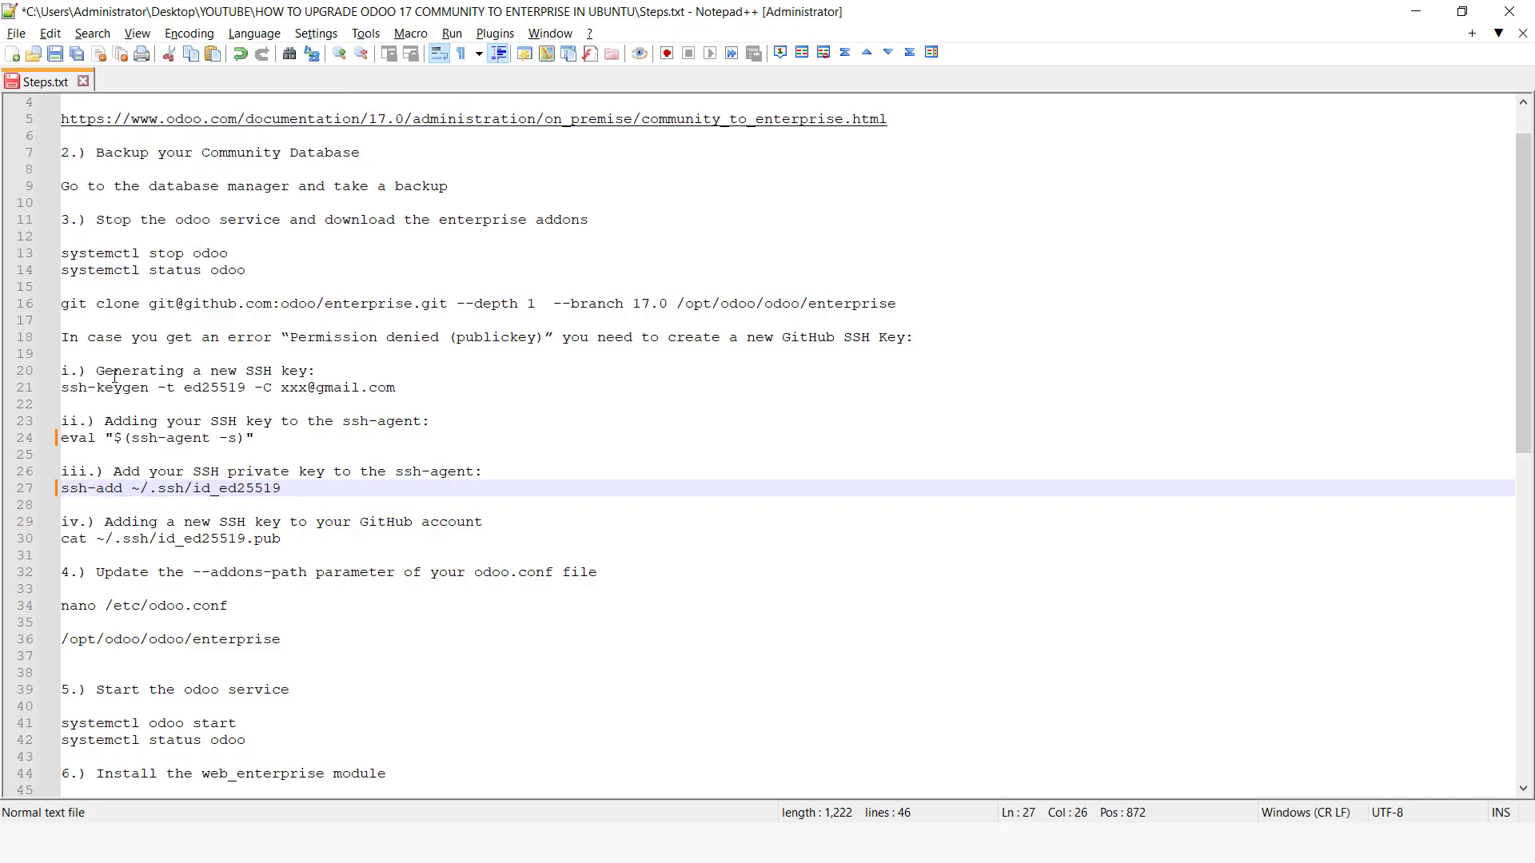
- Retype the ~ and the dot in line 27's path and select the whole line
{"action": "left_click", "coordinate": [96, 493]}
{"action": "left_click", "coordinate": [142, 489]}
{"action": "key", "text": "BackSpace"}
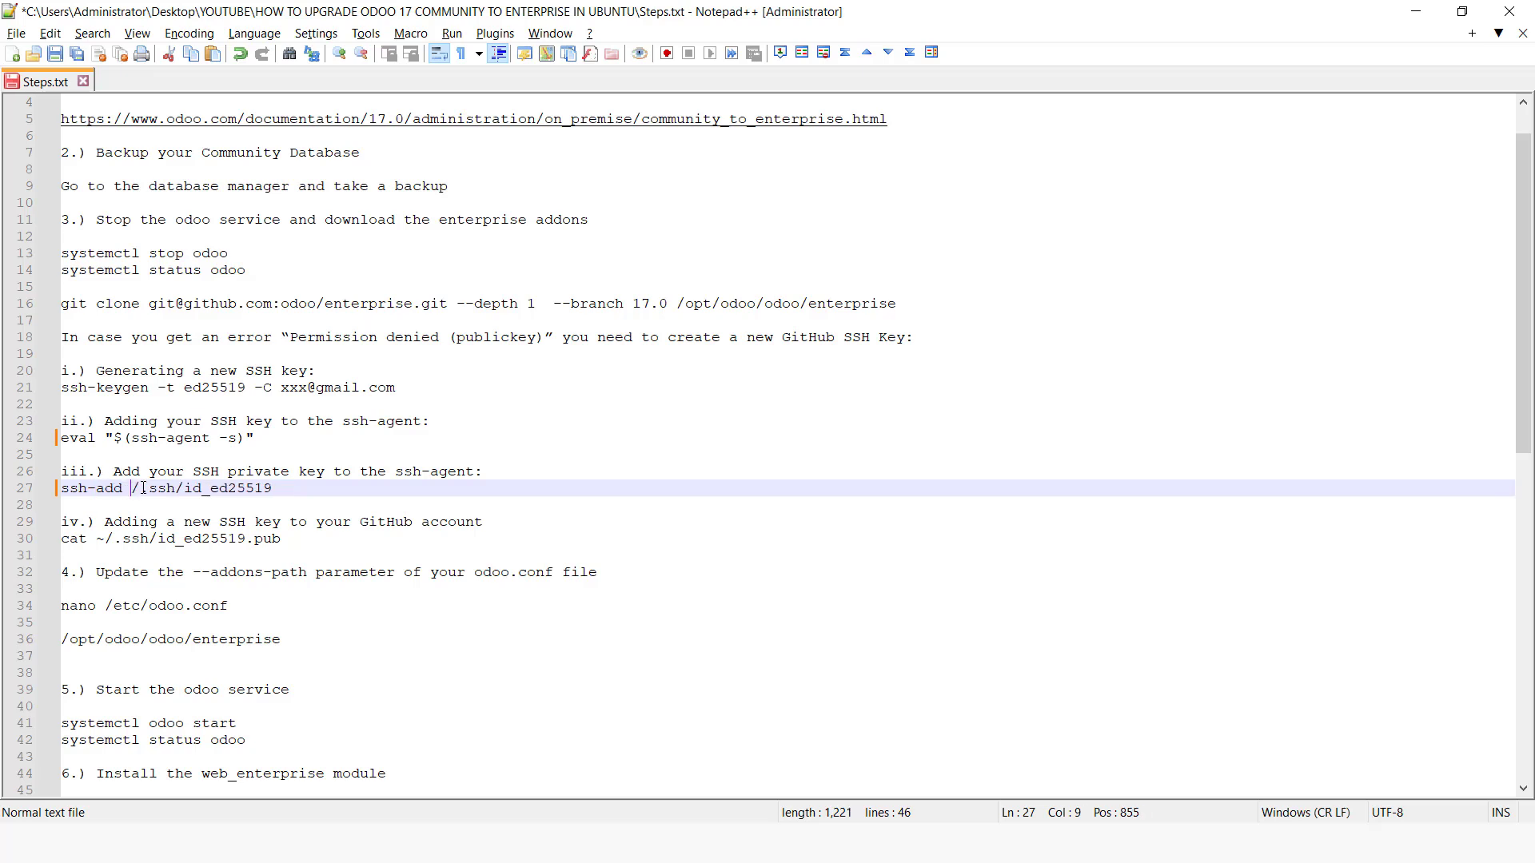
{"action": "type", "text": "~"}
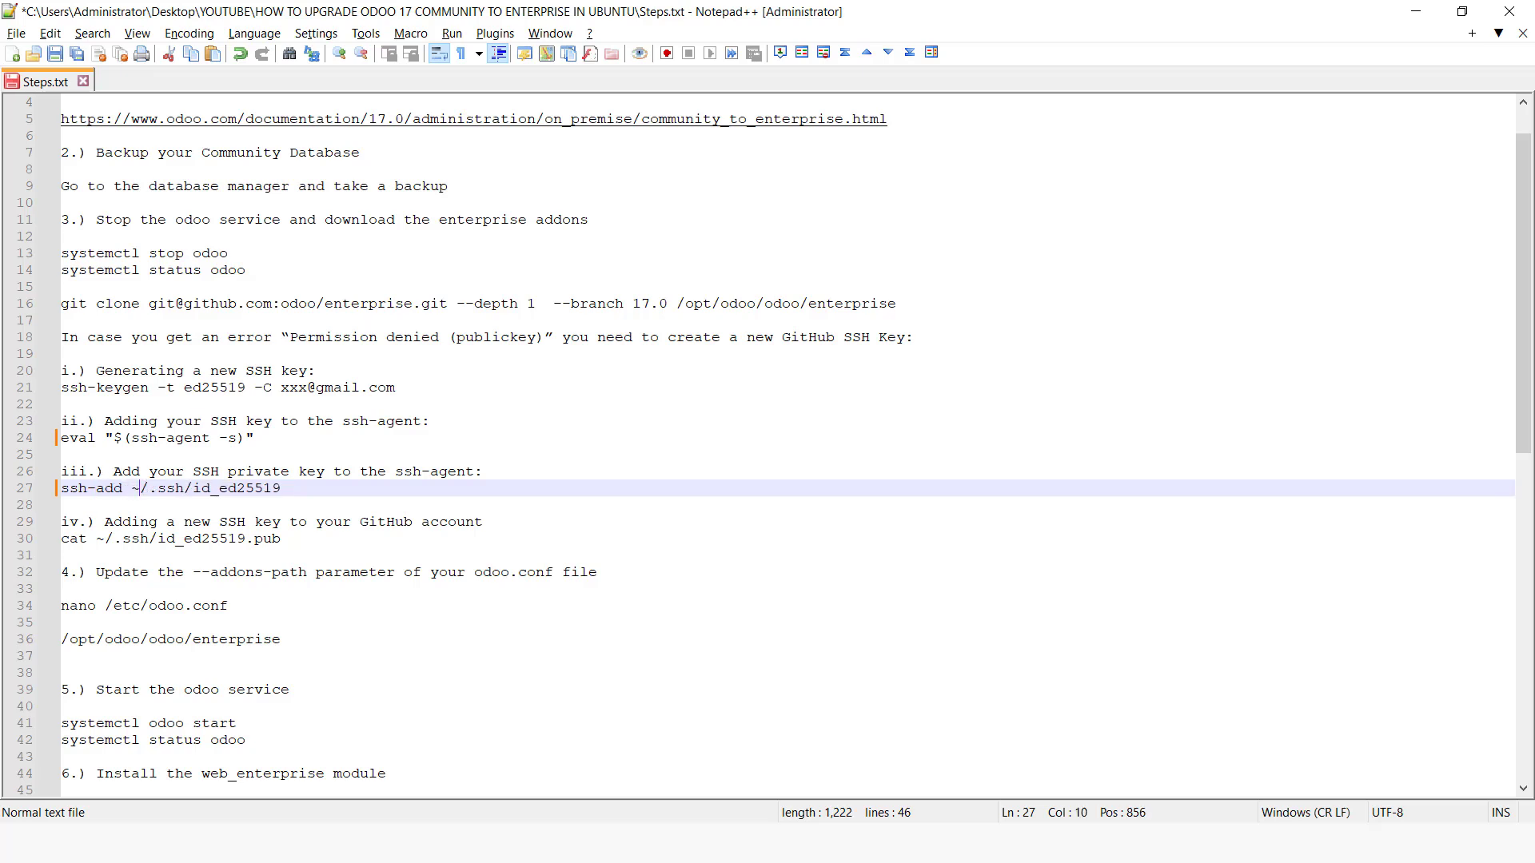
{"action": "key", "text": "Right"}
{"action": "key", "text": "Delete"}
{"action": "type", "text": "."}
{"action": "key", "text": "End"}
{"action": "left_click", "coordinate": [64, 489], "text": "shift"}
{"action": "right_click", "coordinate": [79, 489]}
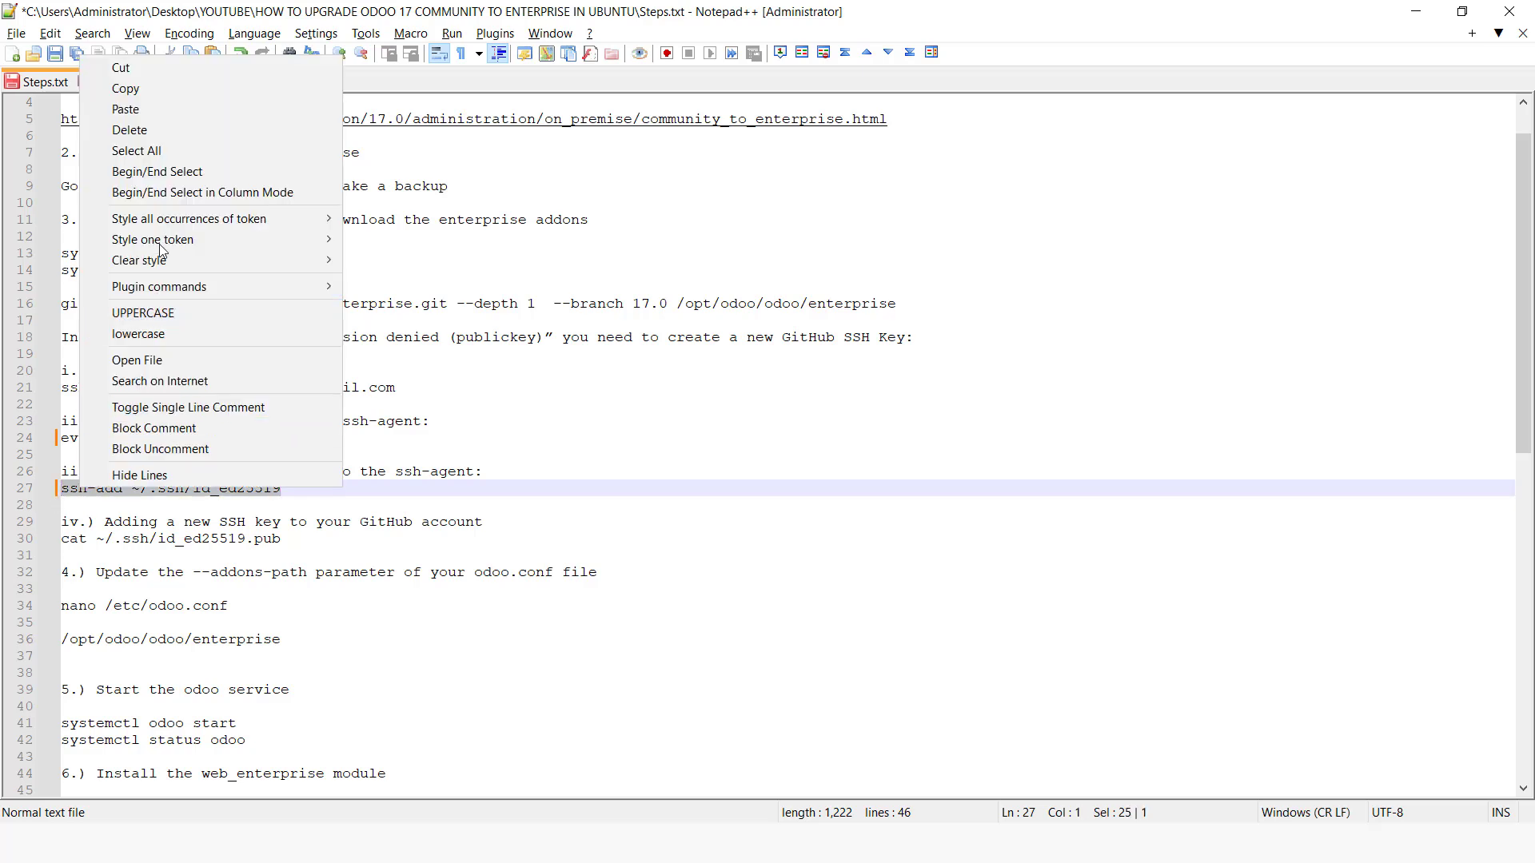
- Run ssh-add ~/.ssh/id_ed25519 in the terminal, confirming Identity added: /root/.ssh/id_ed25519
{"action": "left_click", "coordinate": [147, 88]}
{"action": "key", "text": "alt+Tab"}
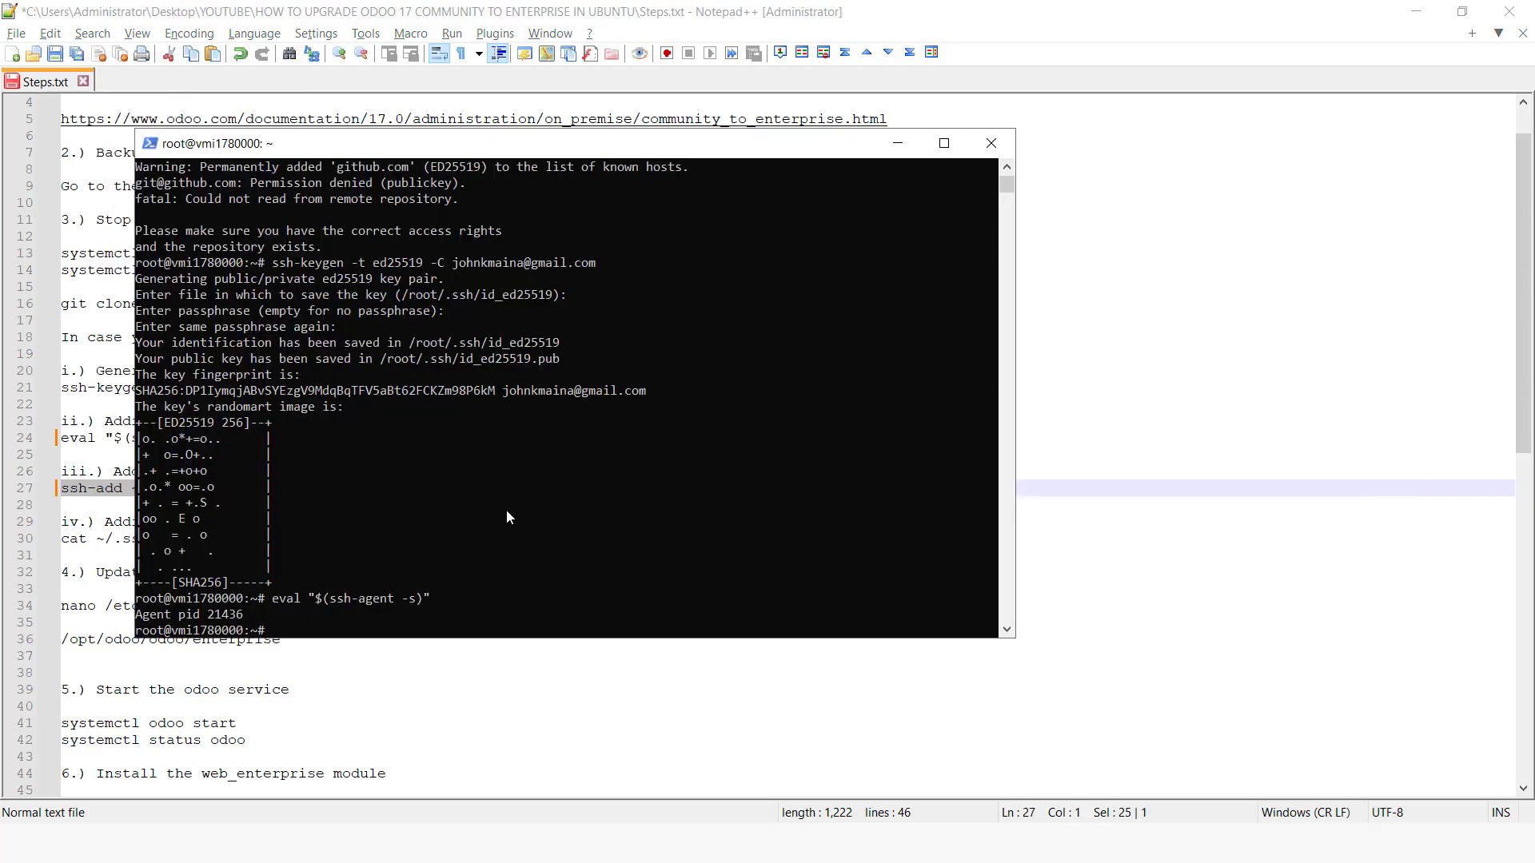
{"action": "right_click", "coordinate": [323, 615]}
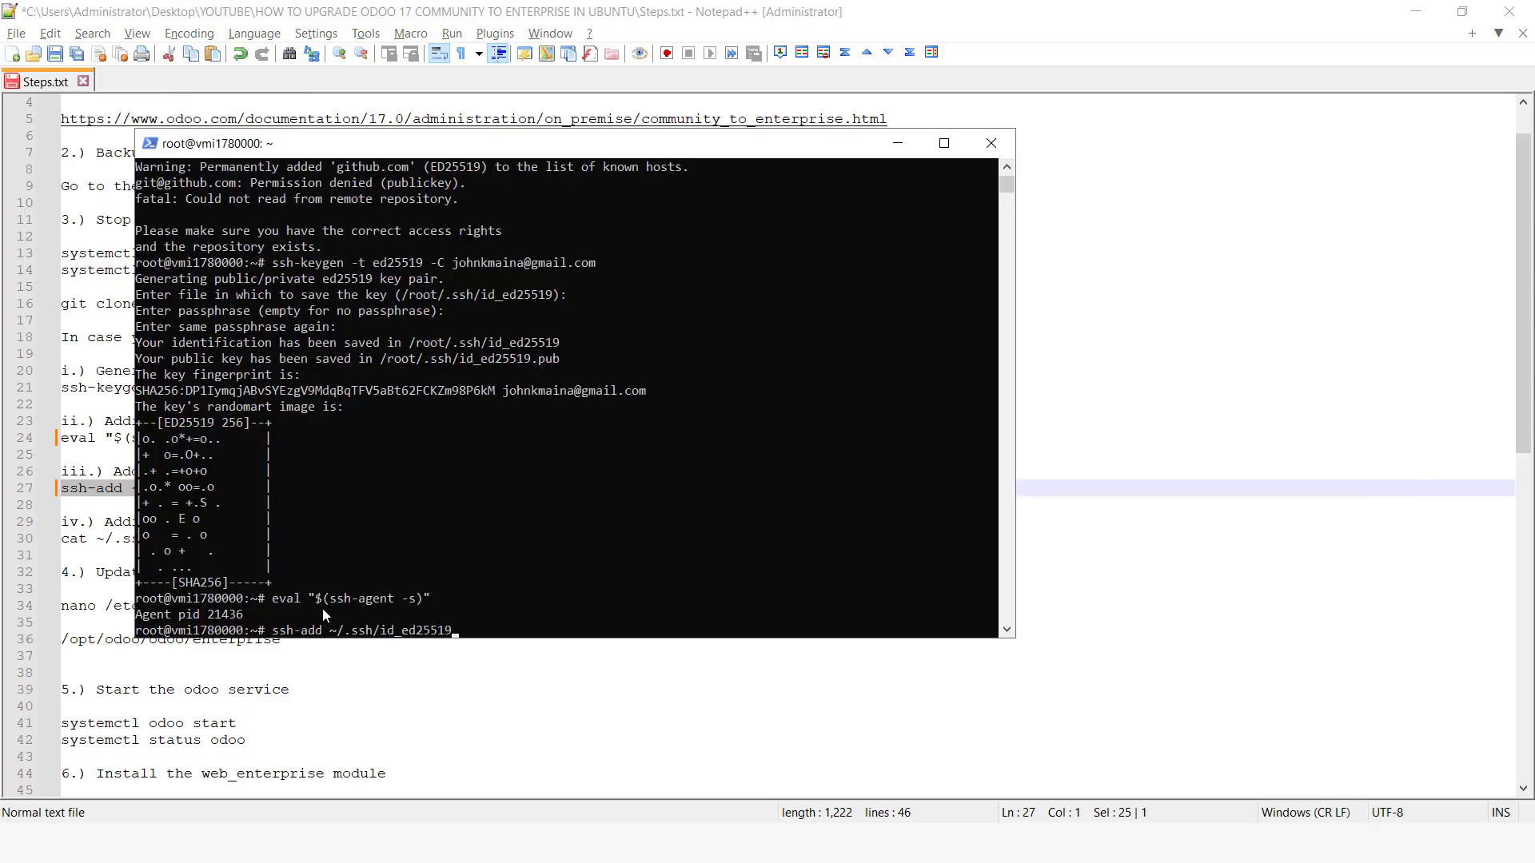
{"action": "key", "text": "Return"}
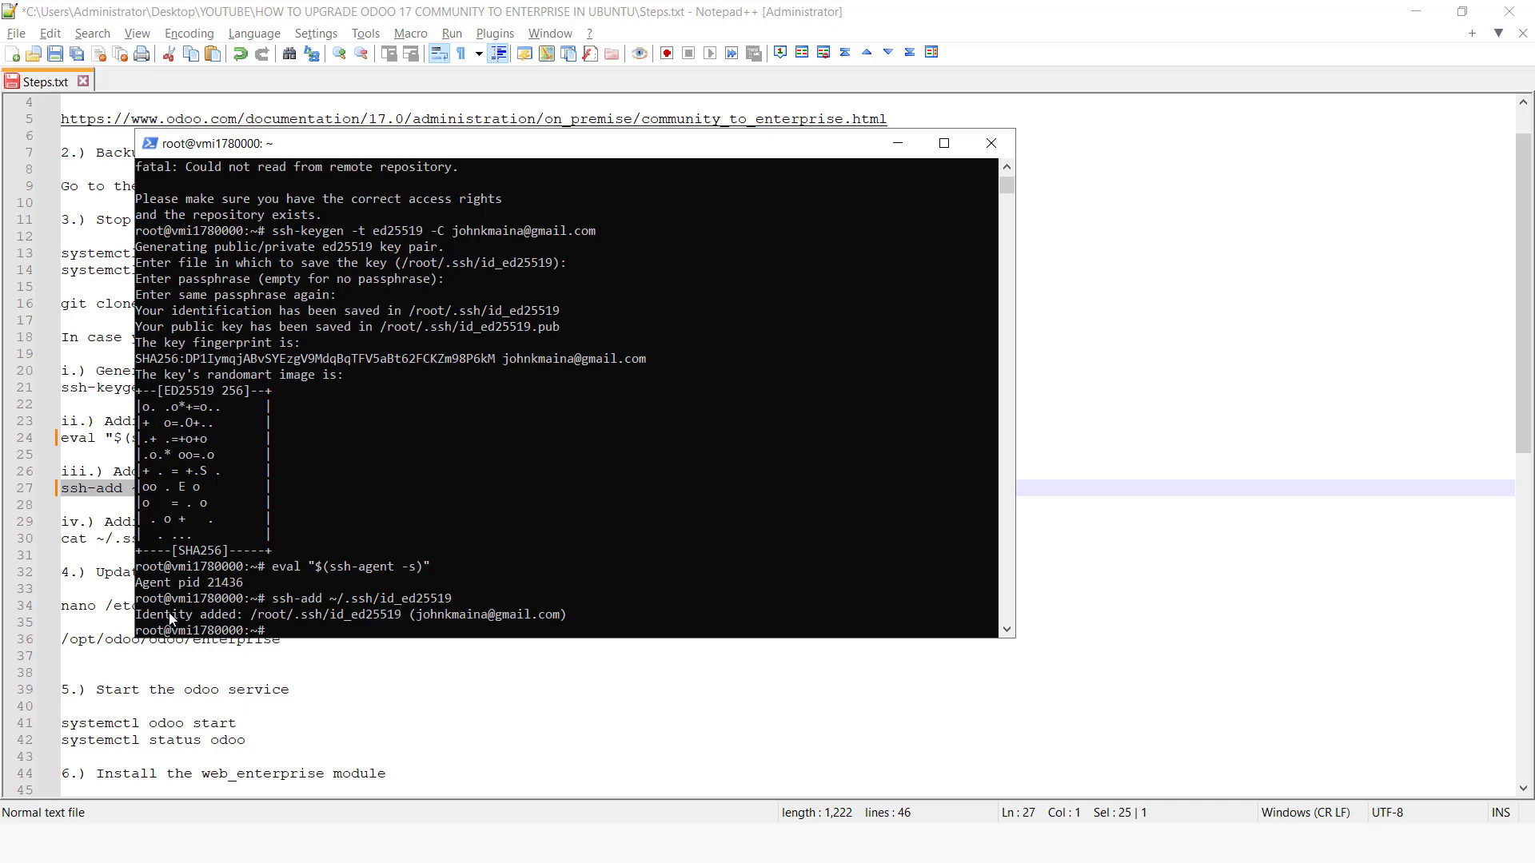
{"action": "key", "text": "alt+Tab"}
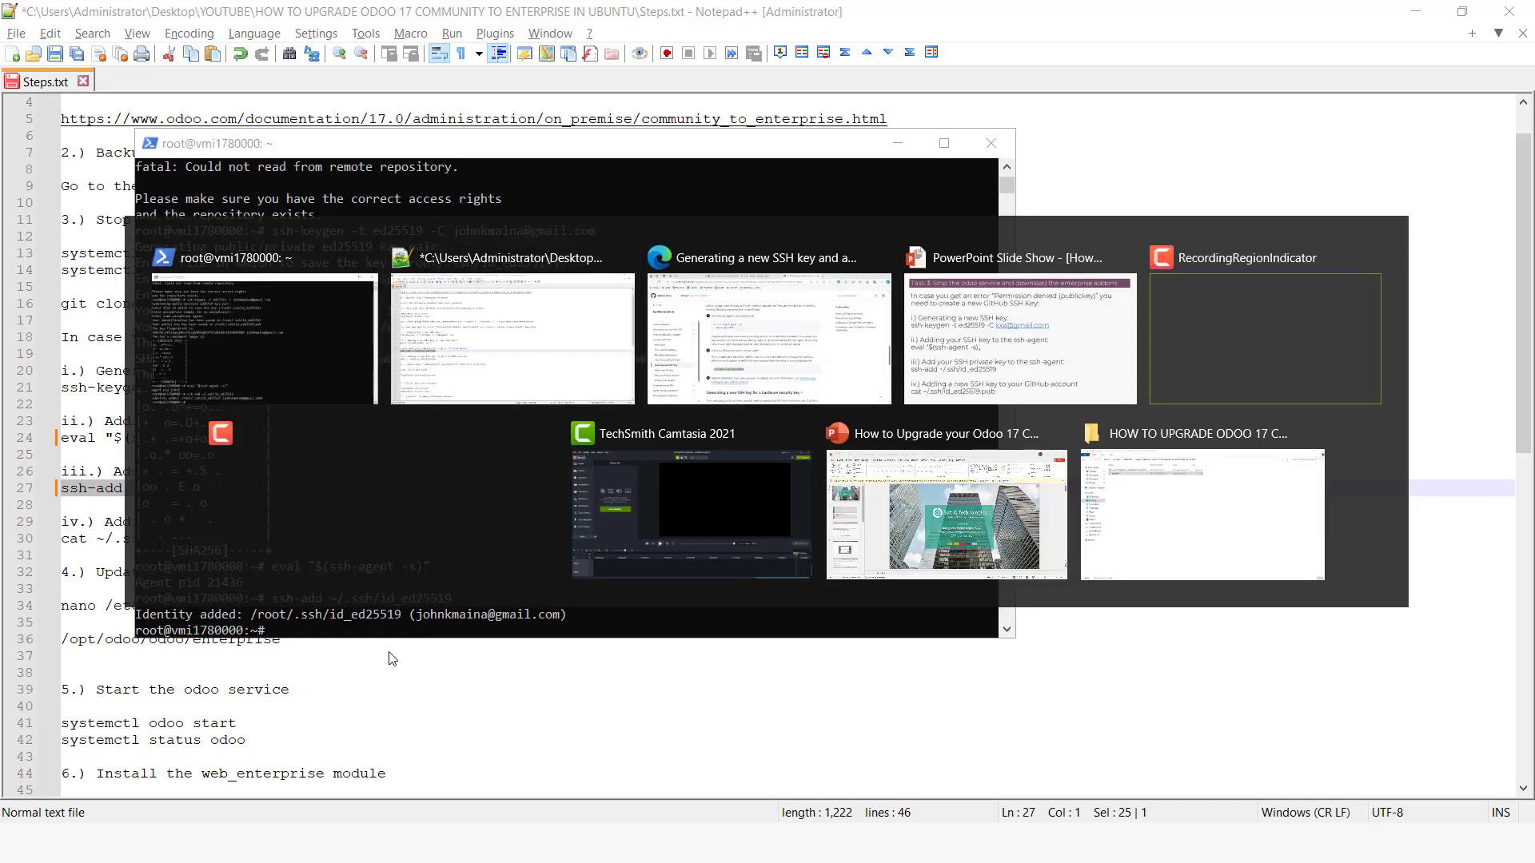
- Open the GitHub Docs 'Adding a new SSH key to your account' guide in a new tab
{"action": "key", "text": "alt+Tab"}
{"action": "key", "text": "Tab"}
{"action": "scroll", "coordinate": [486, 577], "scroll_direction": "down", "scroll_amount": 5}
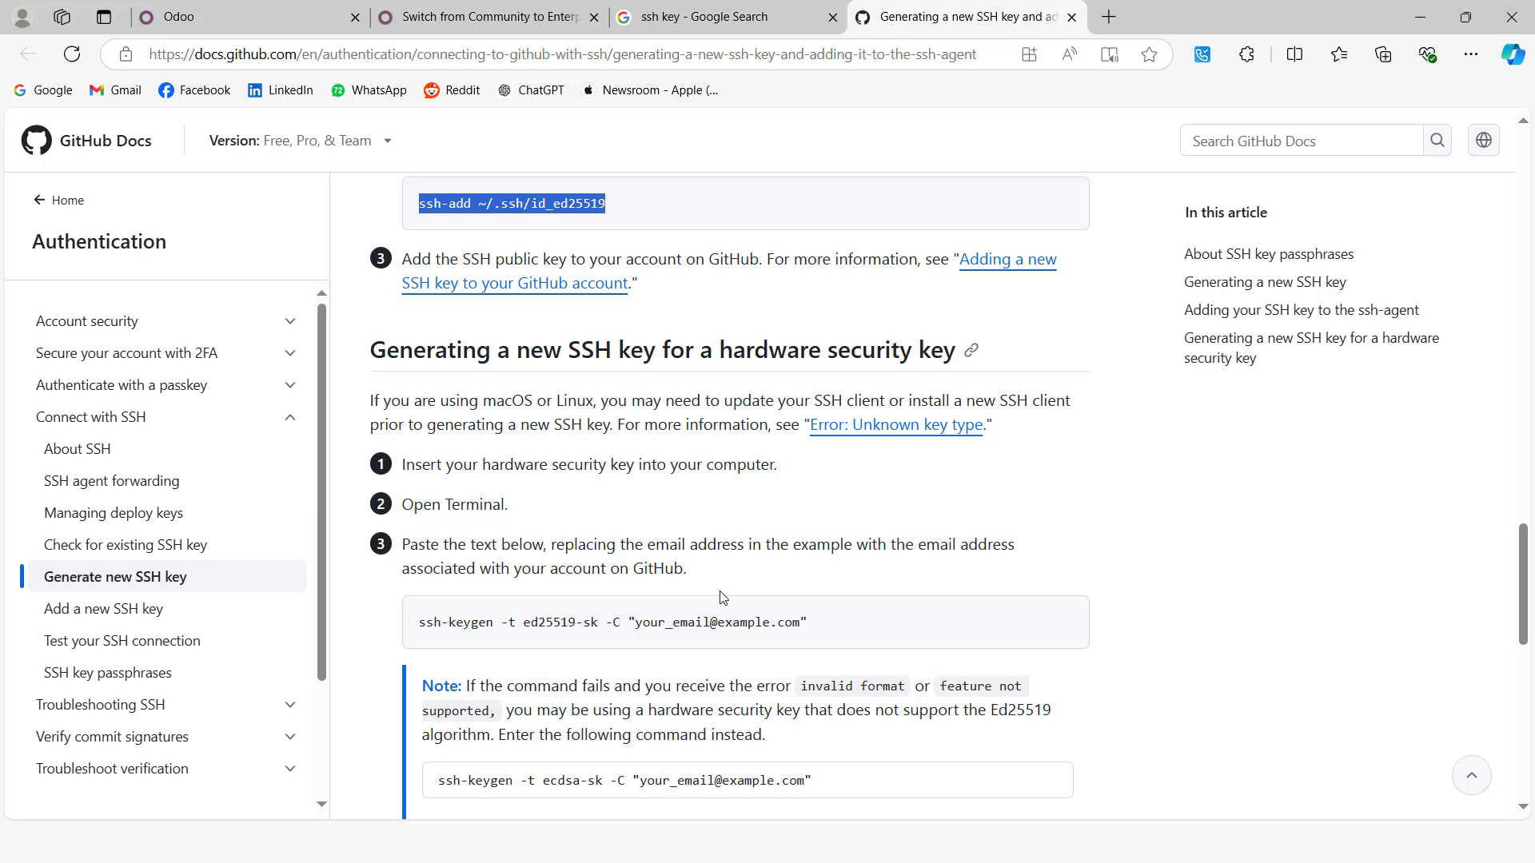
{"action": "scroll", "coordinate": [723, 598], "scroll_direction": "down", "scroll_amount": 1}
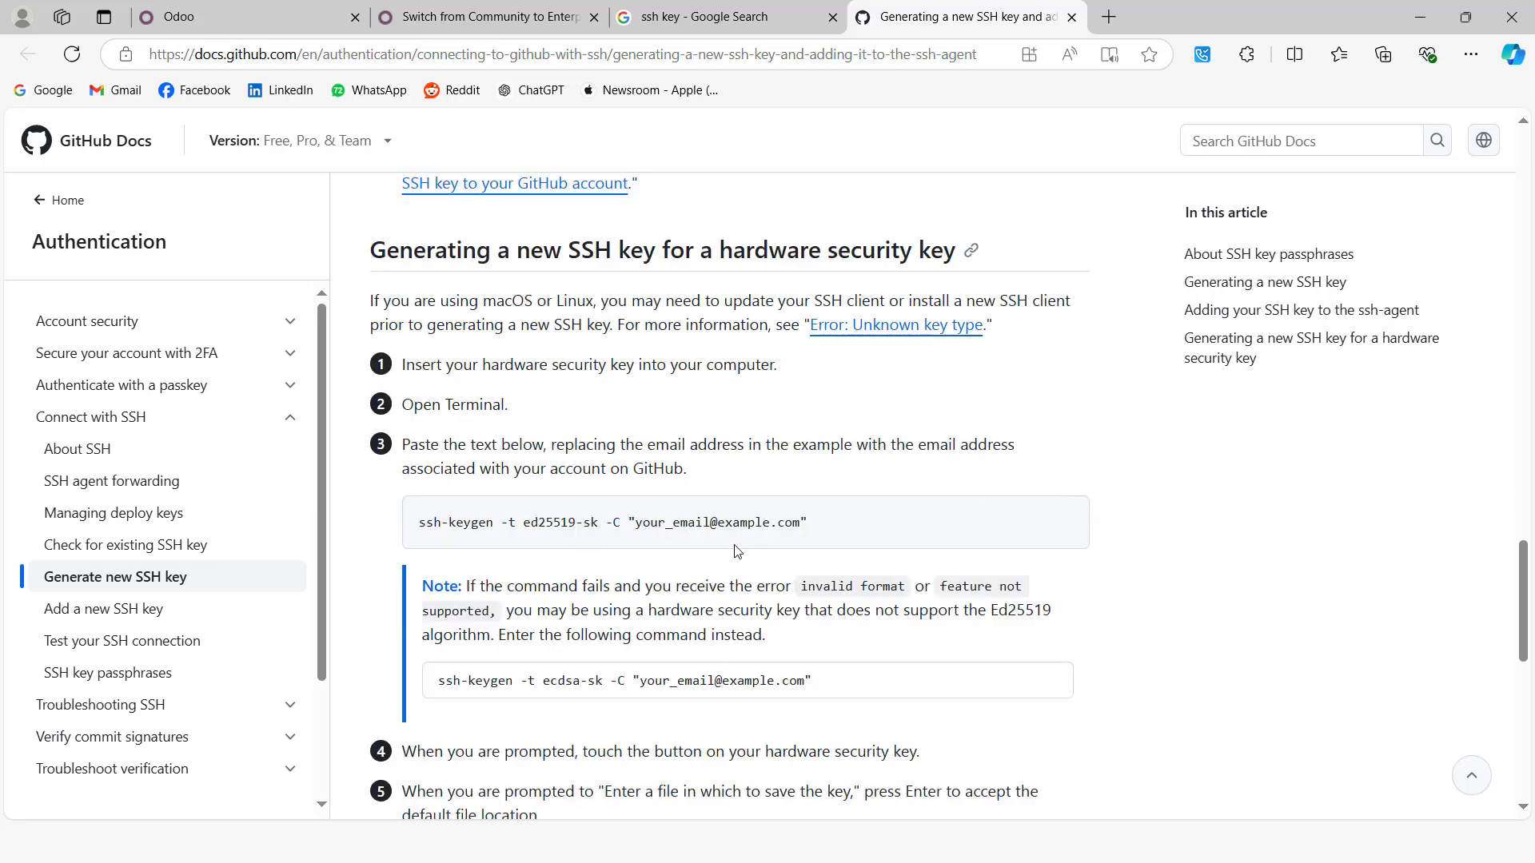
{"action": "key", "text": "alt+Tab"}
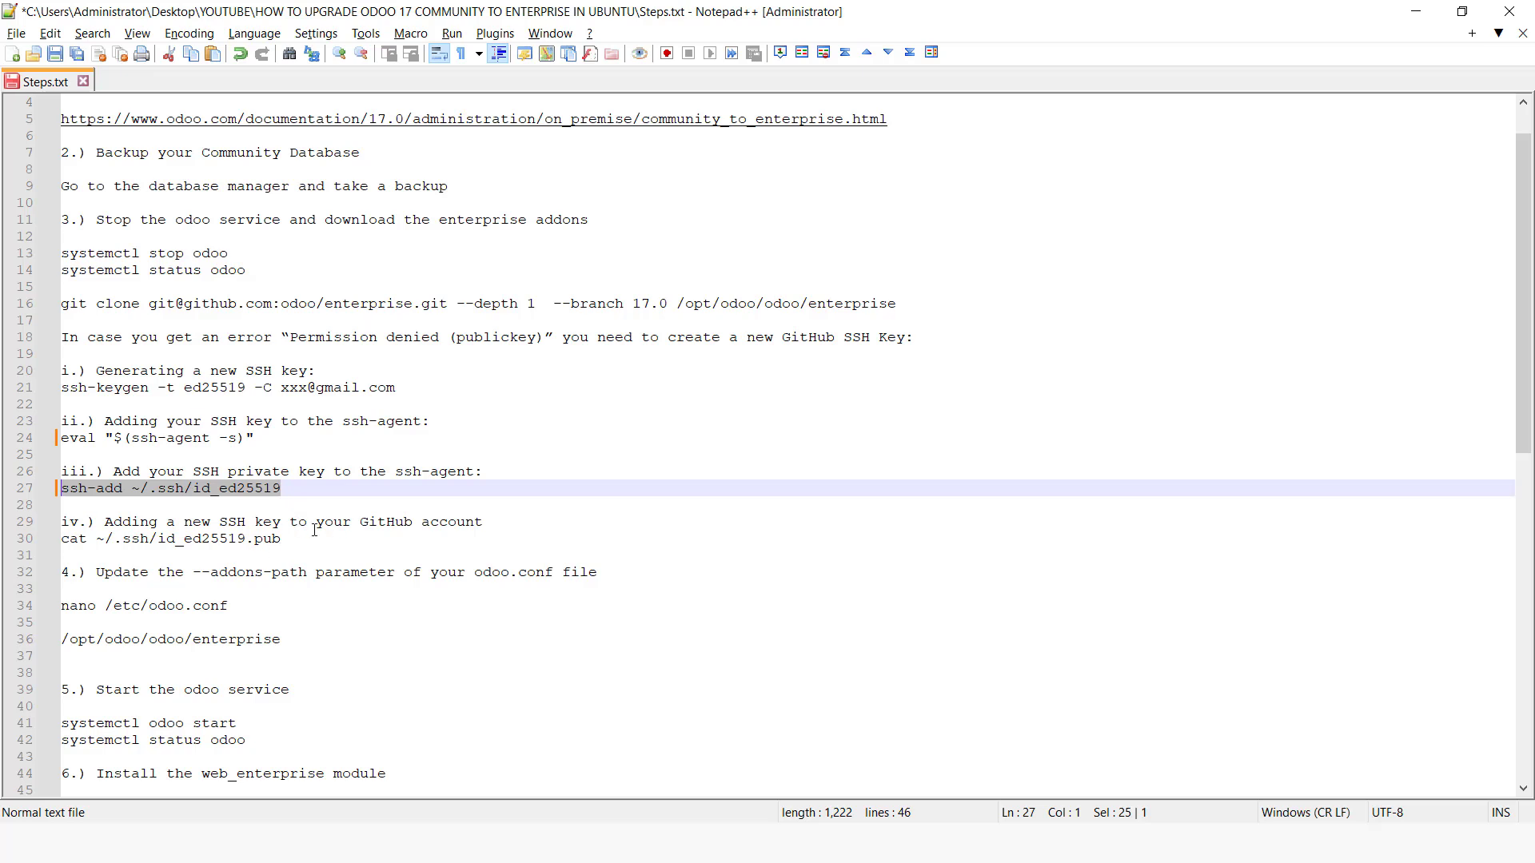
{"action": "key", "text": "alt+Tab"}
{"action": "scroll", "coordinate": [628, 502], "scroll_direction": "up", "scroll_amount": 5}
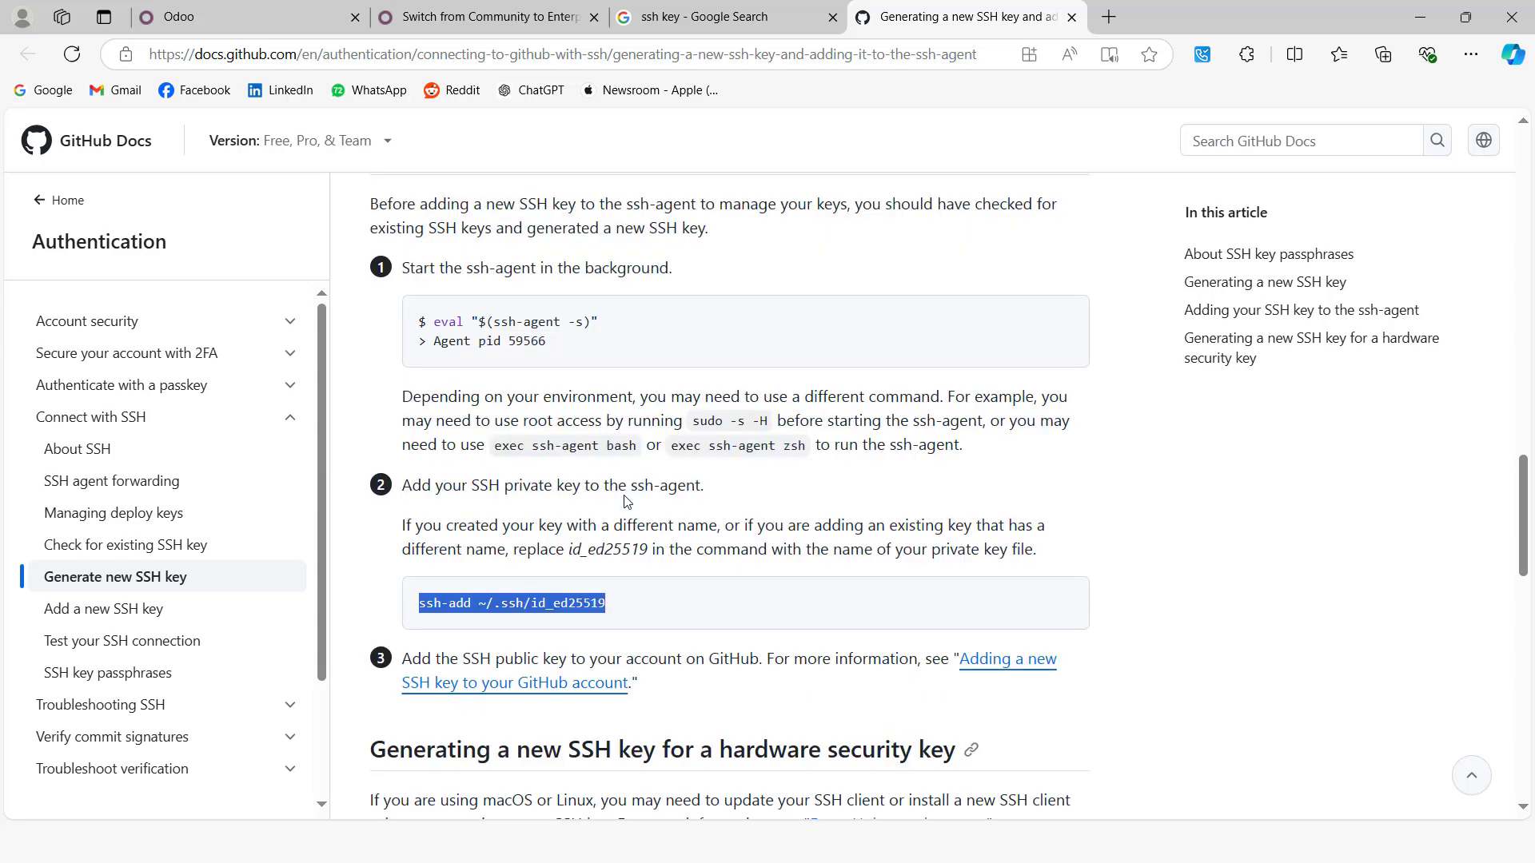
{"action": "right_click", "coordinate": [1031, 667]}
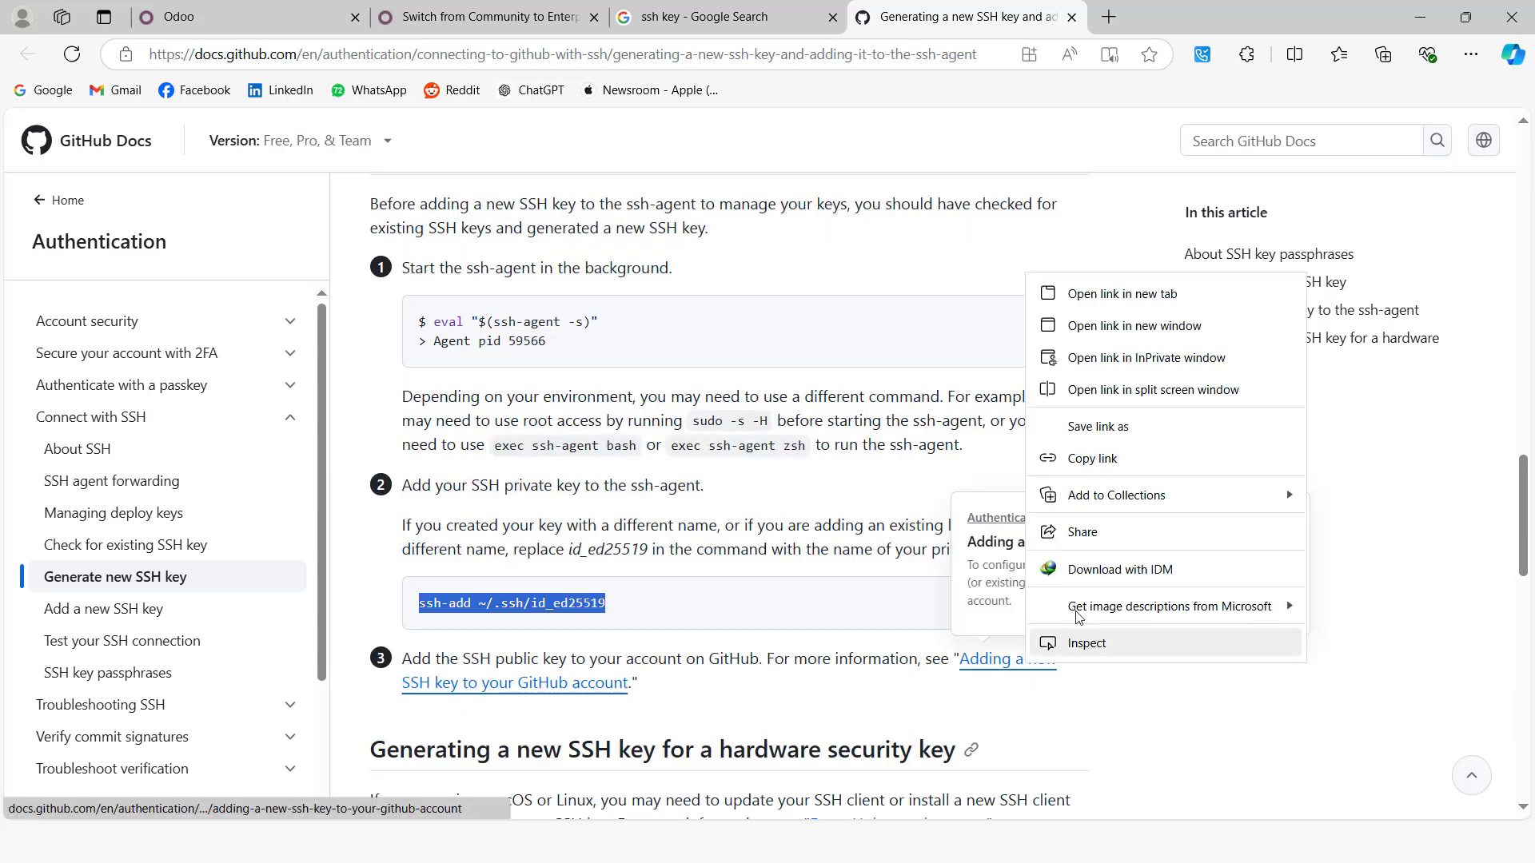
{"action": "left_click", "coordinate": [1121, 295]}
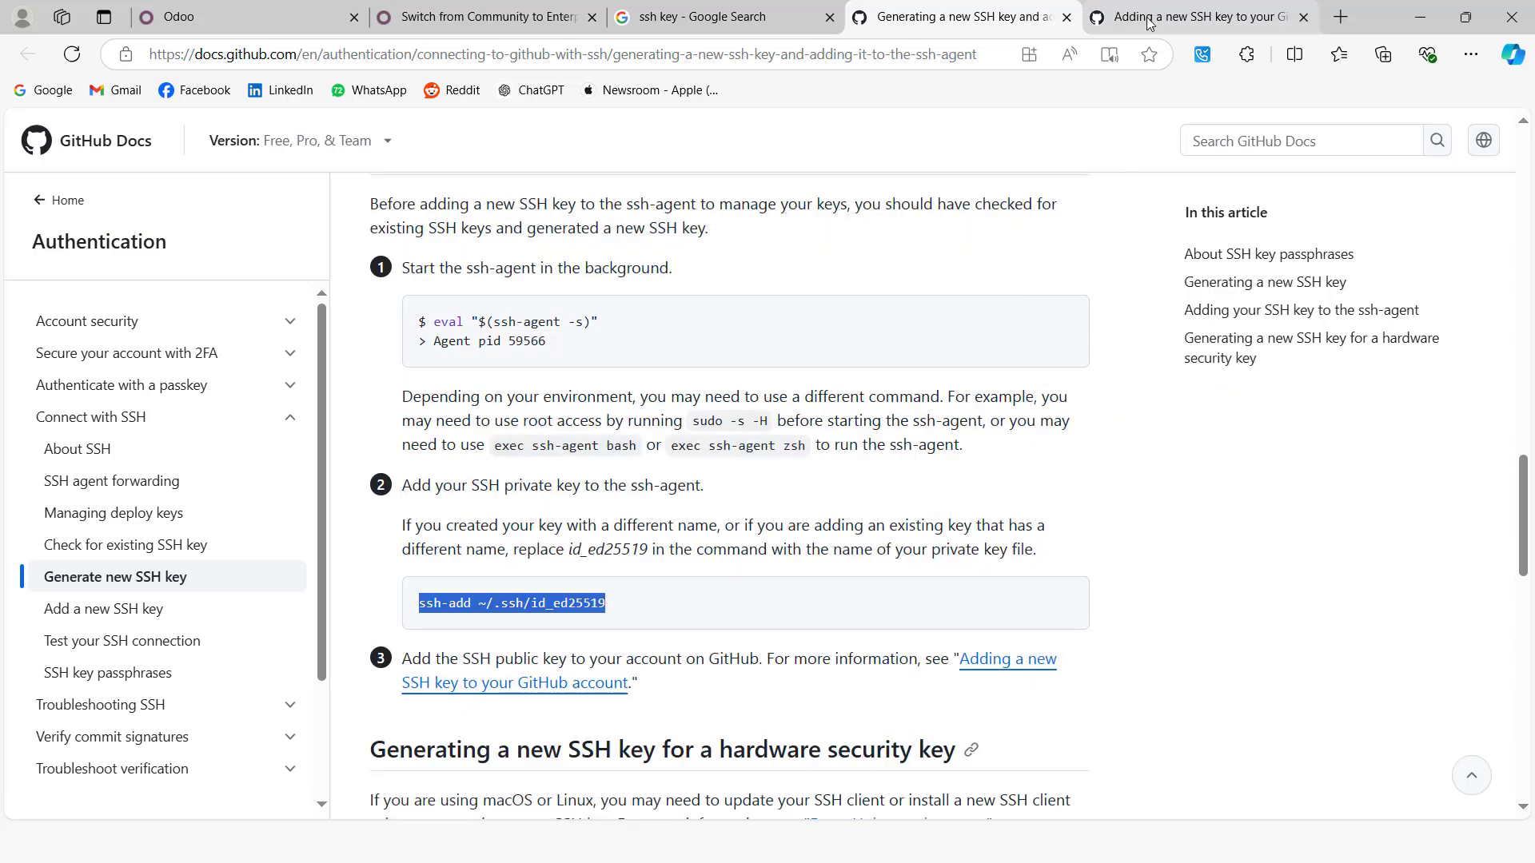
{"action": "left_click", "coordinate": [1148, 23]}
- Select the cat ~/.ssh/id_ed25519.pub command in the guide
{"action": "scroll", "coordinate": [696, 440], "scroll_direction": "down", "scroll_amount": 4}
{"action": "scroll", "coordinate": [719, 456], "scroll_direction": "up", "scroll_amount": 4}
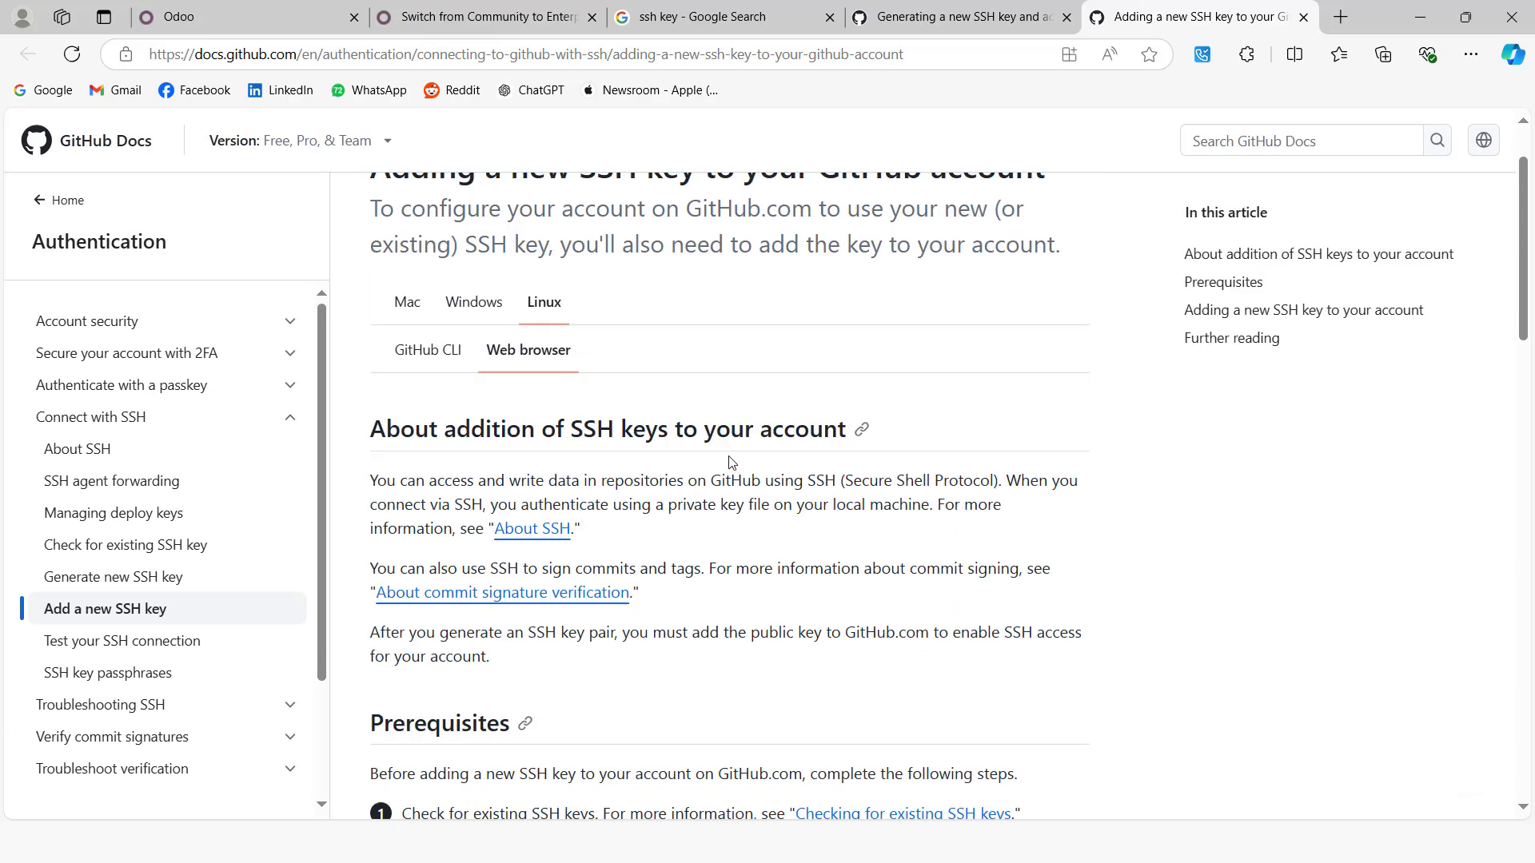
{"action": "scroll", "coordinate": [797, 462], "scroll_direction": "down", "scroll_amount": 7}
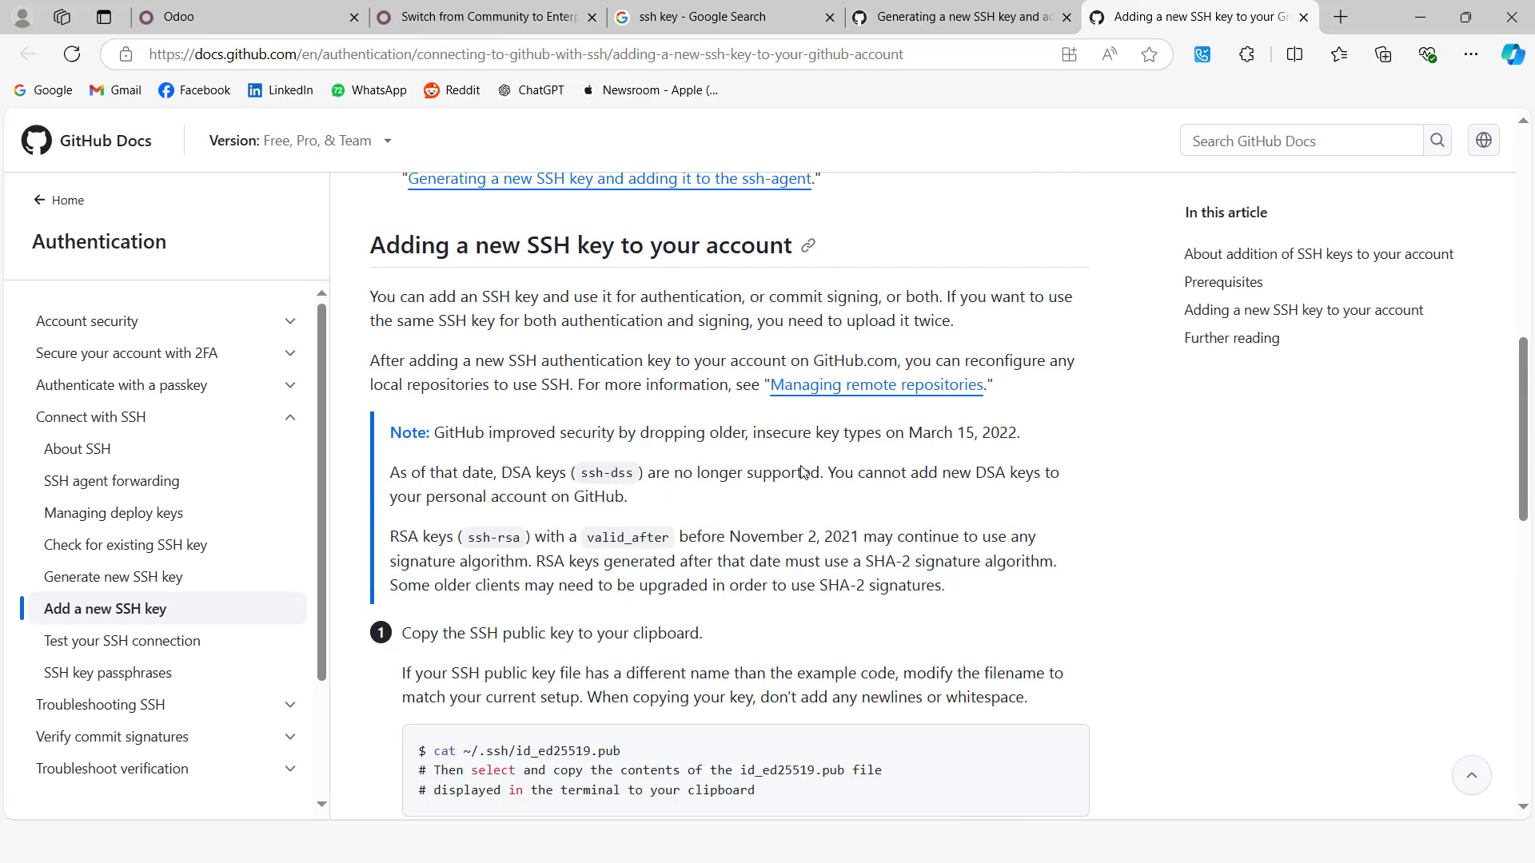
{"action": "scroll", "coordinate": [804, 472], "scroll_direction": "down", "scroll_amount": 2}
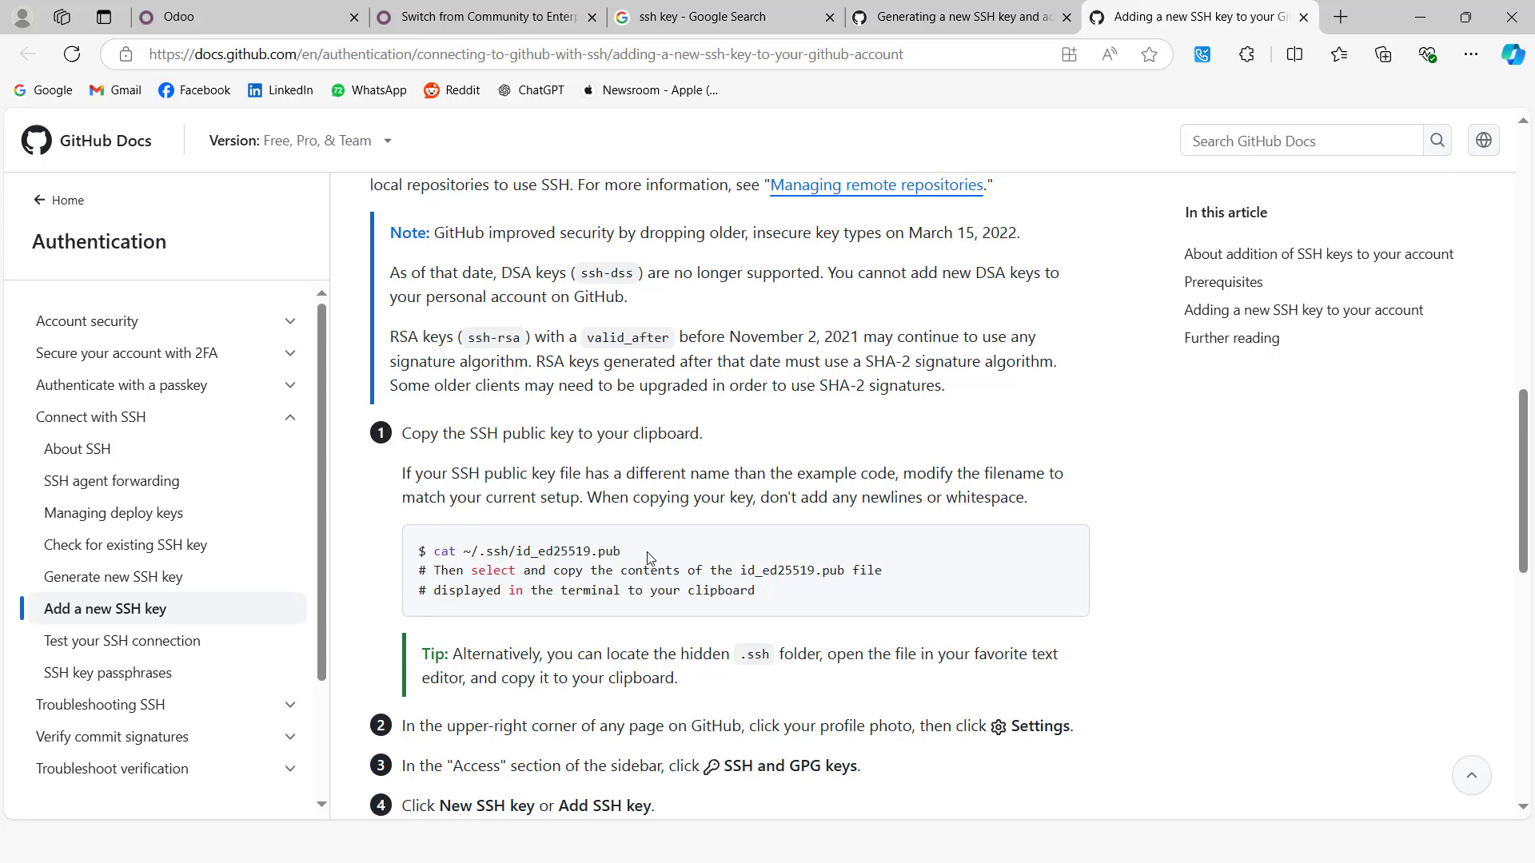
{"action": "left_click_drag", "start_coordinate": [623, 551], "coordinate": [429, 551]}
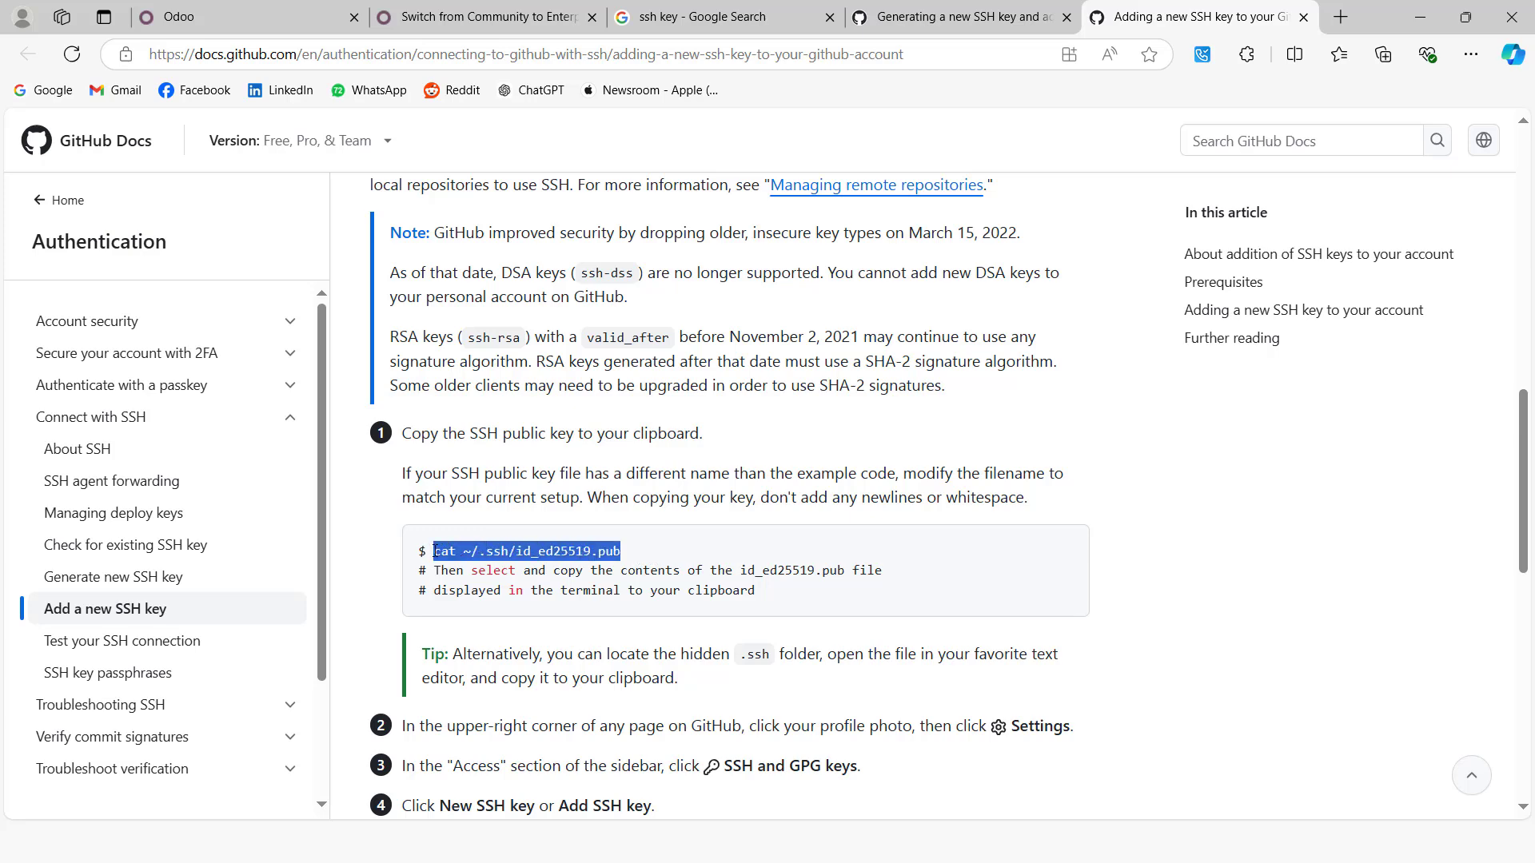
- Copy line 30 of Steps.txt, then bring up copy options on the docs' cat command
{"action": "key", "text": "alt+Tab"}
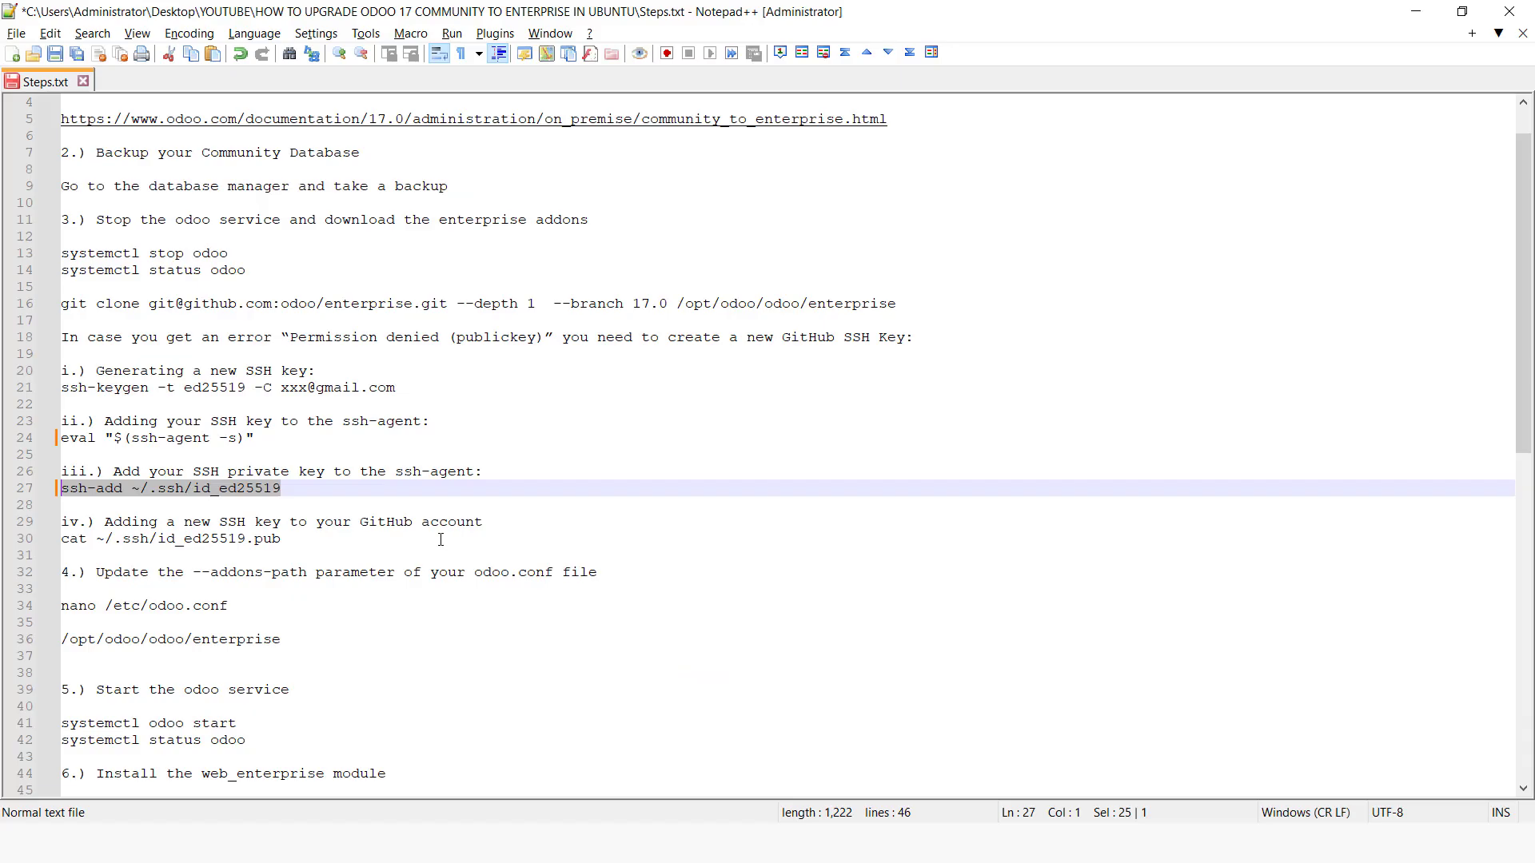
{"action": "left_click_drag", "start_coordinate": [281, 538], "coordinate": [64, 544]}
{"action": "right_click", "coordinate": [83, 546]}
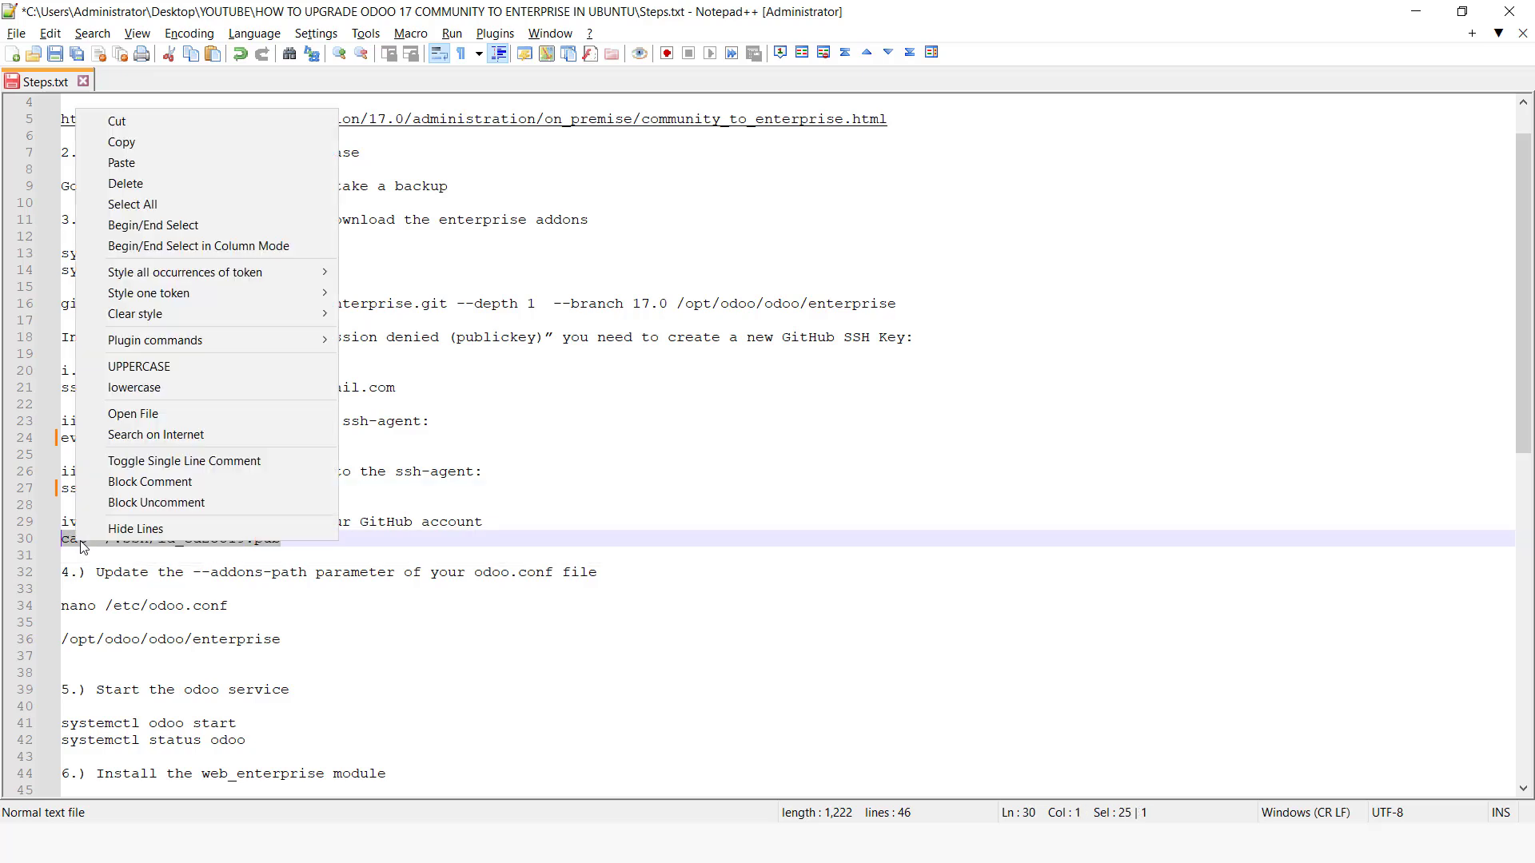
{"action": "left_click", "coordinate": [139, 144]}
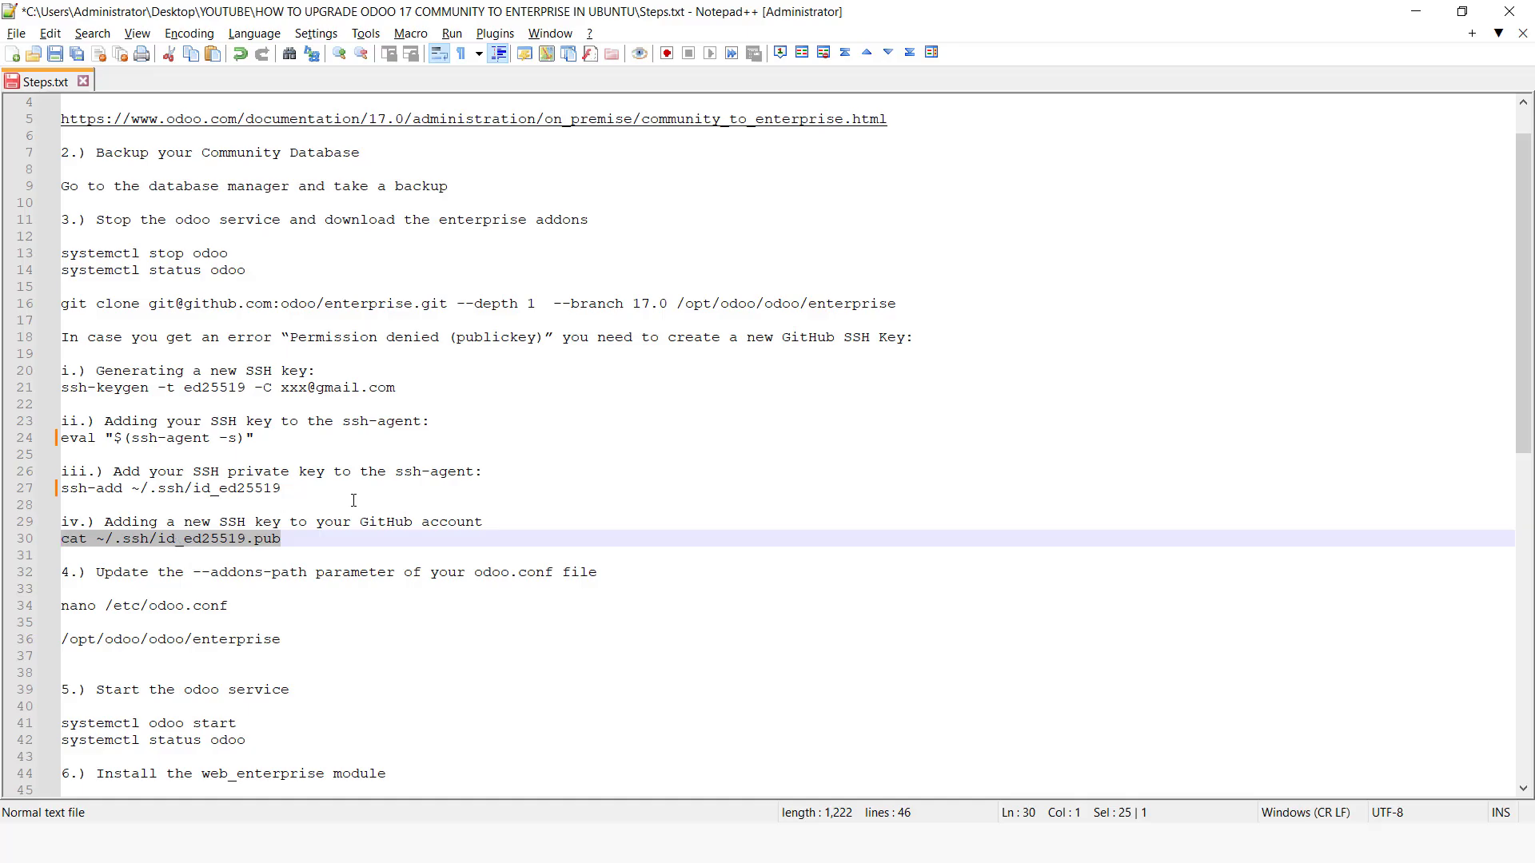
{"action": "key", "text": "alt+Tab"}
{"action": "right_click", "coordinate": [579, 551]}
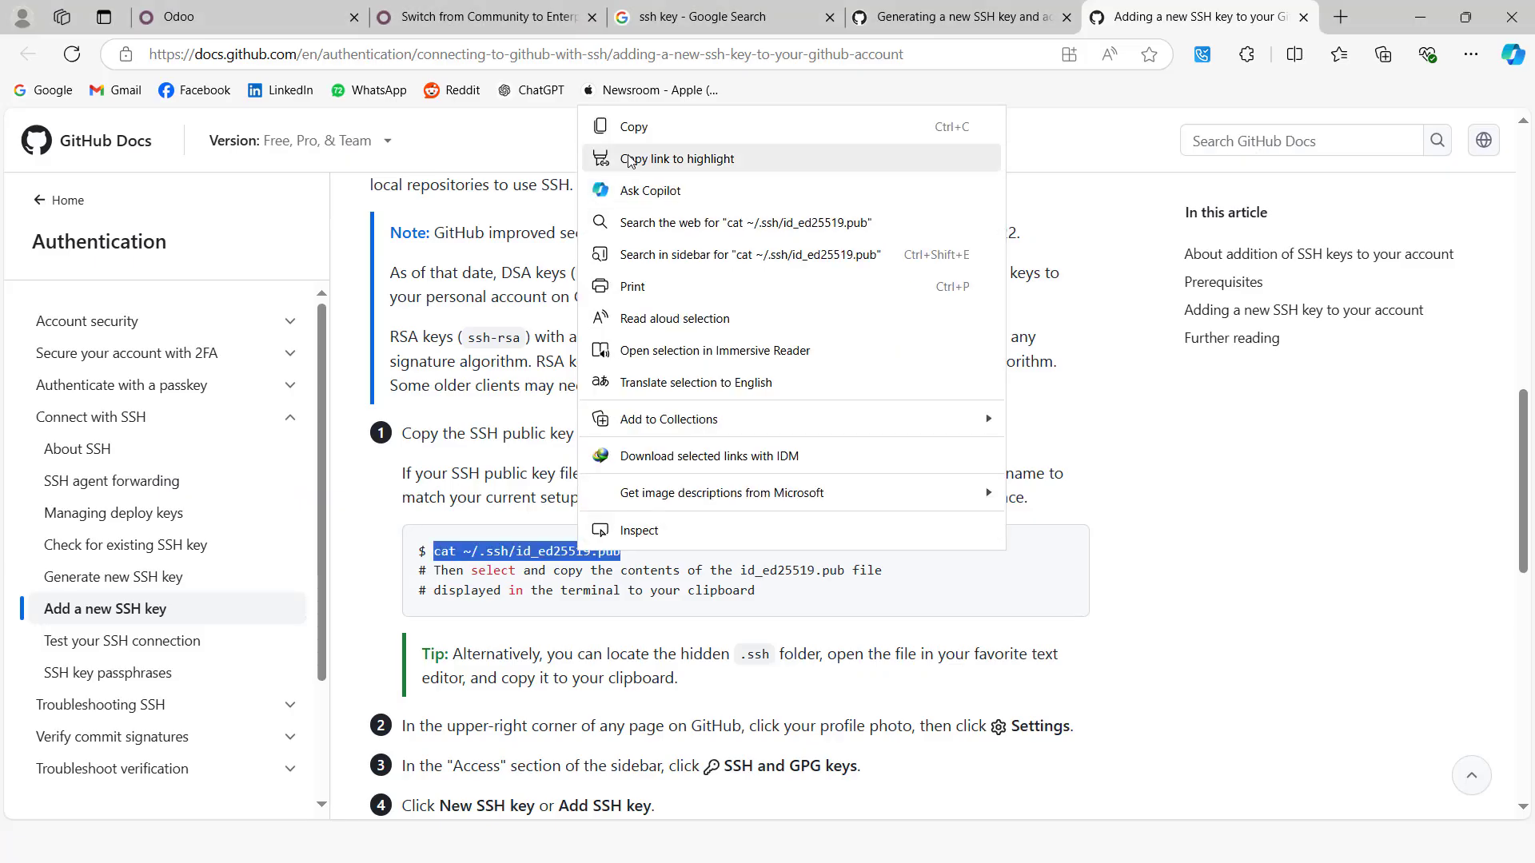
- Copy the docs' cat command and paste it over line 30 of Steps.txt
{"action": "left_click", "coordinate": [639, 132]}
{"action": "key", "text": "alt+Tab"}
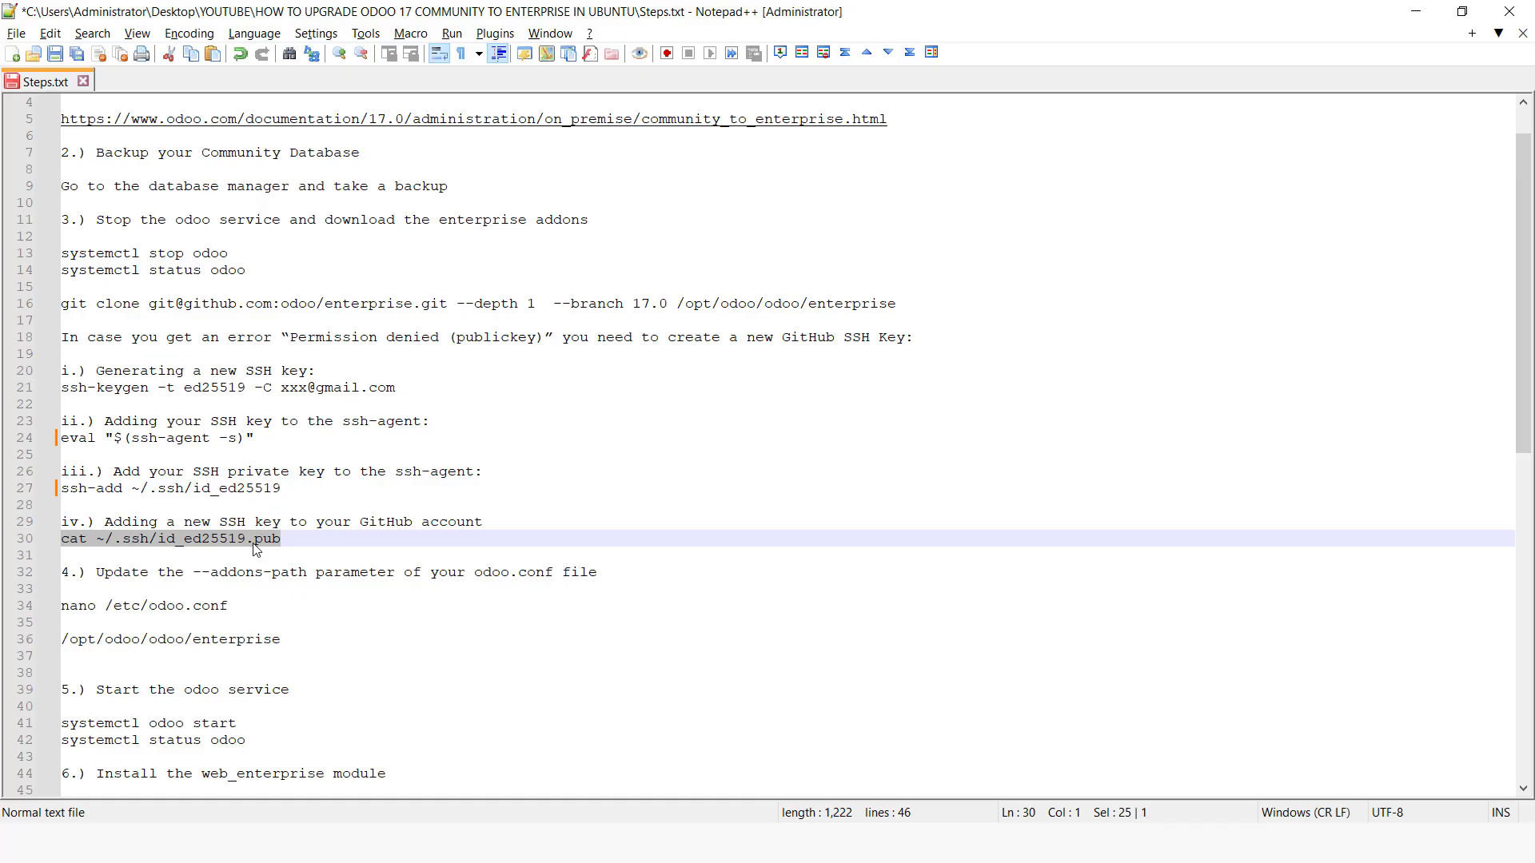
{"action": "right_click", "coordinate": [254, 548]}
{"action": "left_click", "coordinate": [298, 161]}
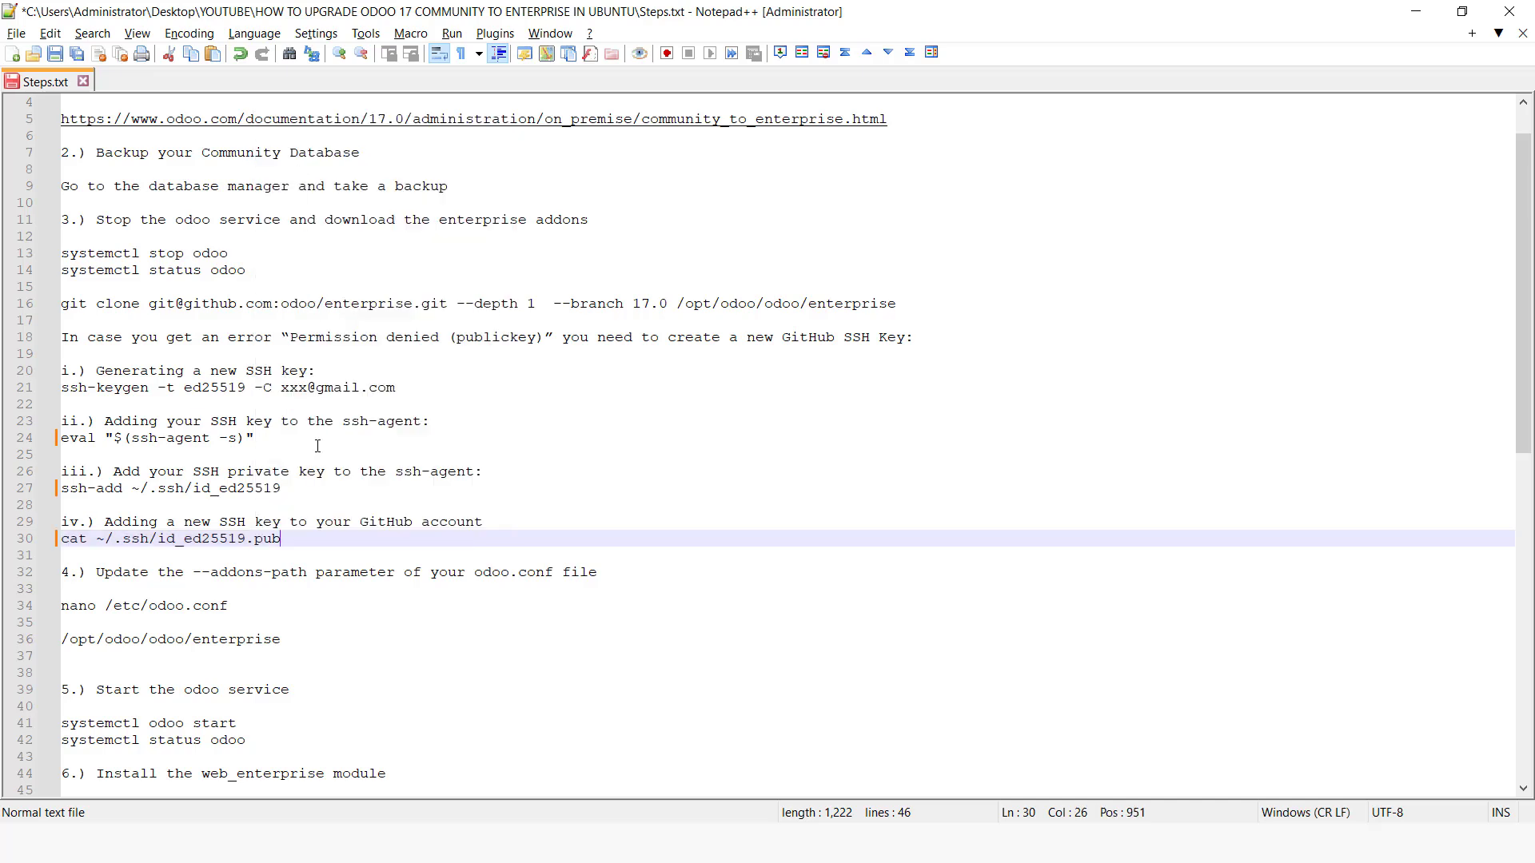
- Retype the ~/. prefix so line 30 reads cat ~/.ssh/id_ed25519.pub, then select it
{"action": "left_click", "coordinate": [123, 543]}
{"action": "key", "text": "BackSpace"}
{"action": "key", "text": "BackSpace"}
{"action": "key", "text": "BackSpace"}
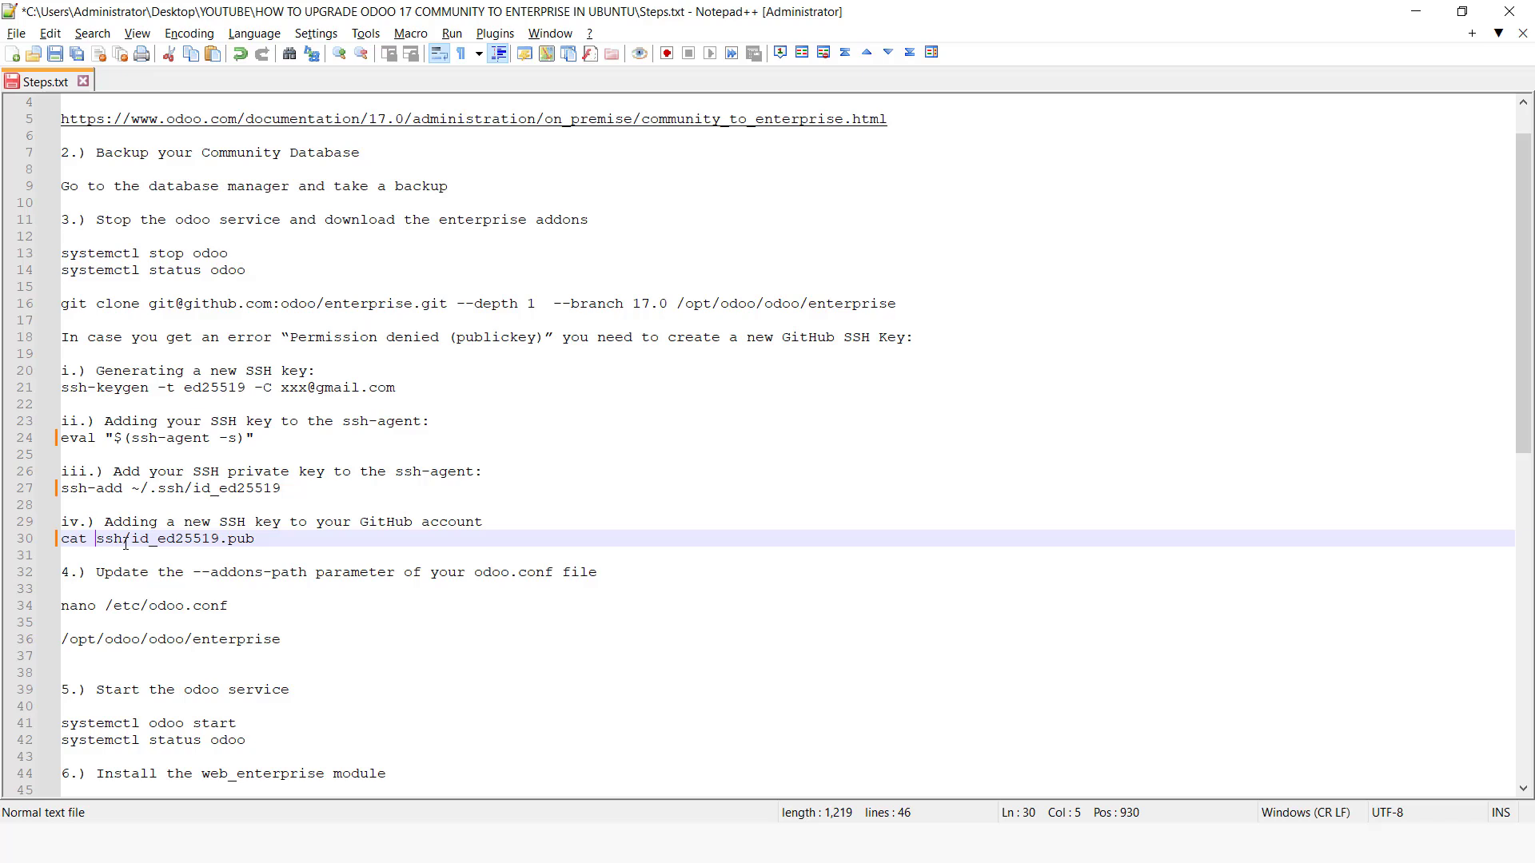
{"action": "type", "text": "~/."}
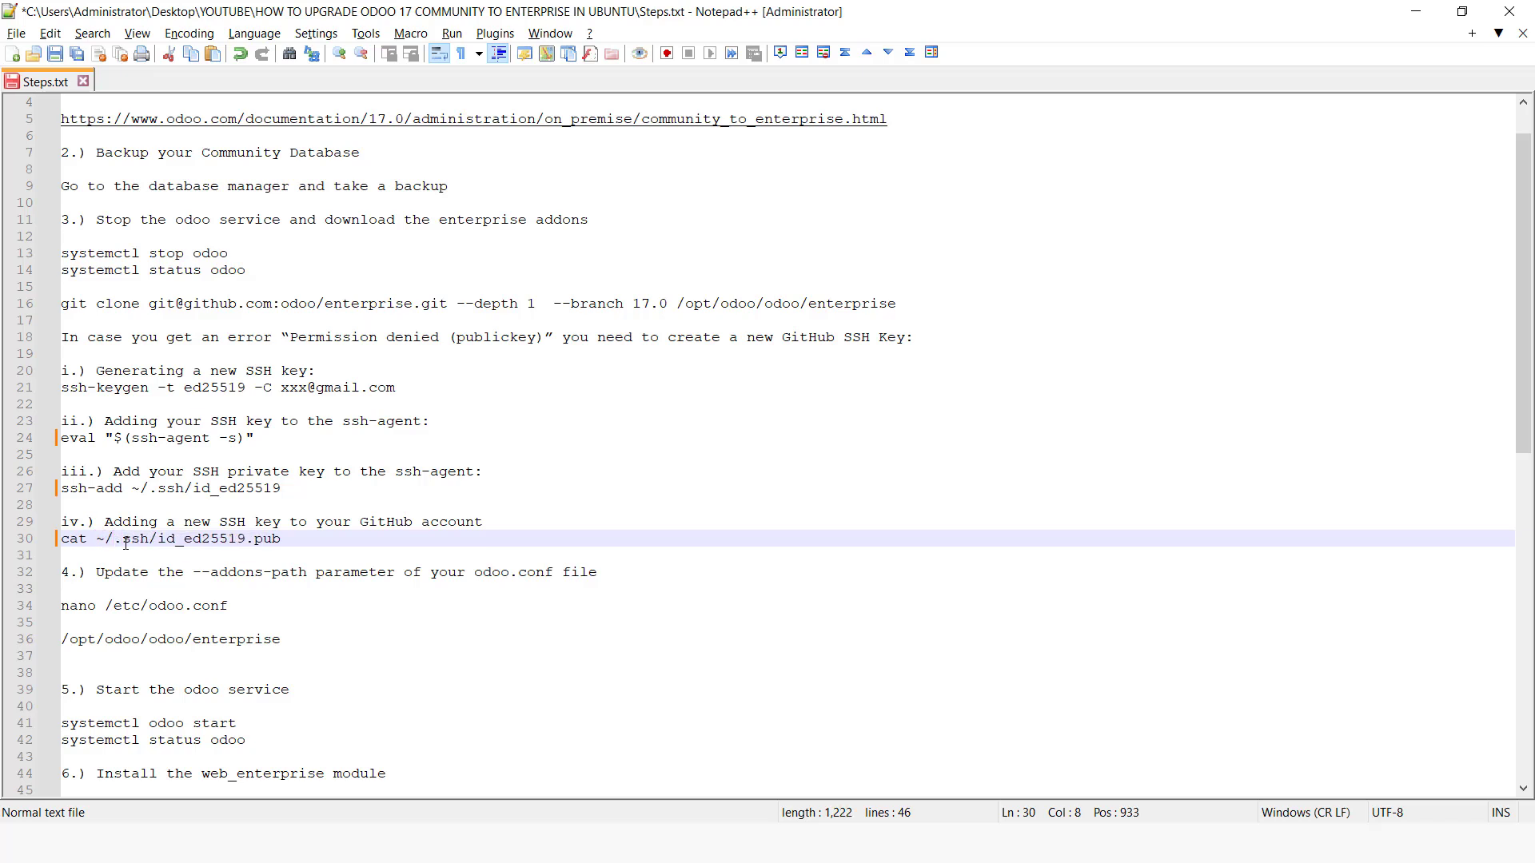
{"action": "left_click", "coordinate": [158, 542]}
{"action": "left_click", "coordinate": [287, 542]}
{"action": "left_click", "coordinate": [63, 543], "text": "shift"}
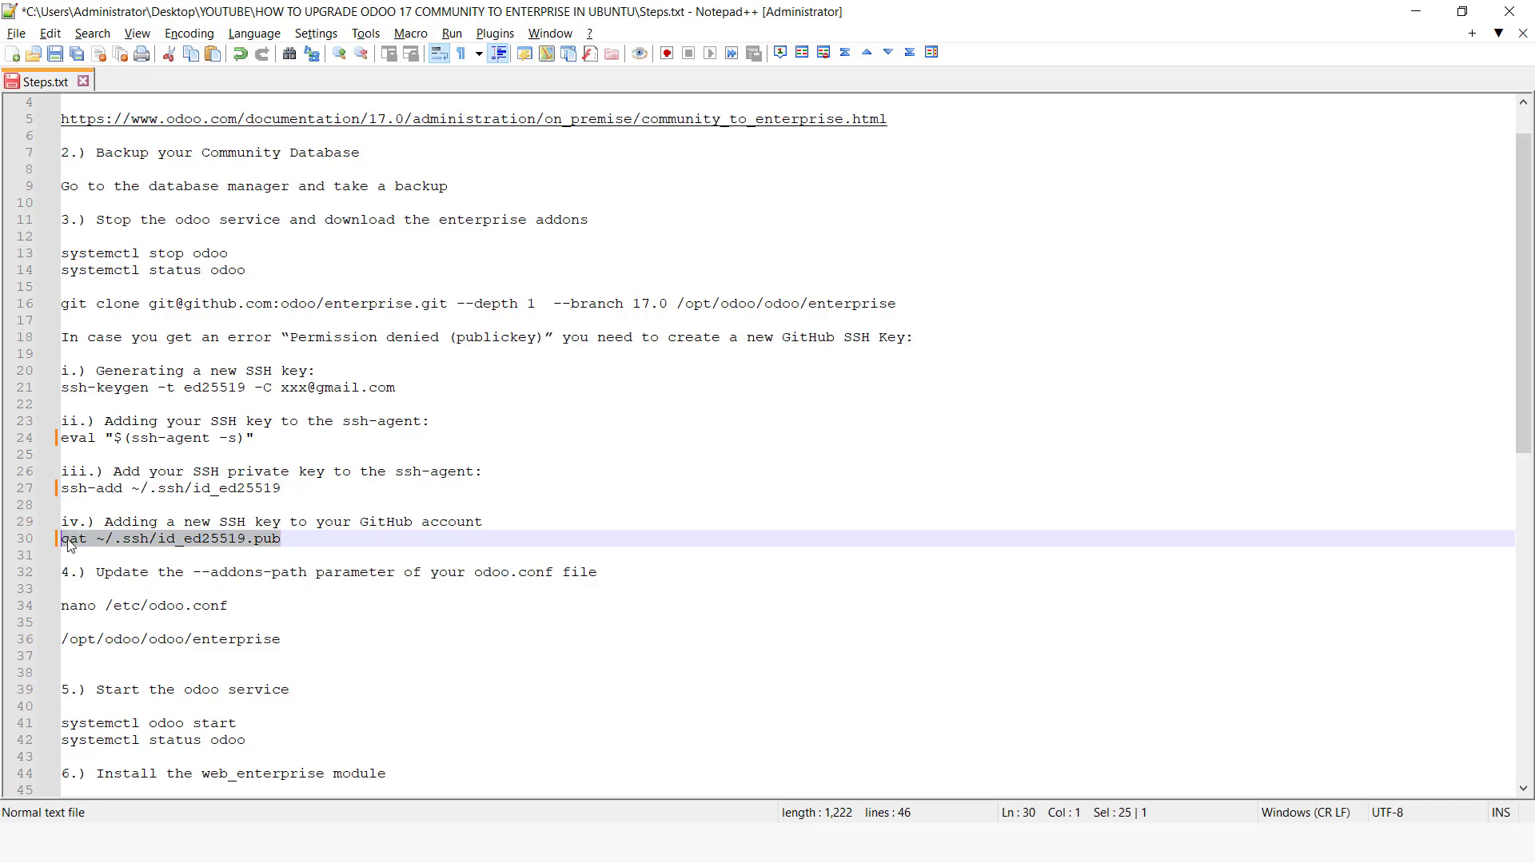
{"action": "right_click", "coordinate": [86, 546]}
- Copy line 30 and run cat ~/.ssh/id_ed25519.pub in the SSH terminal
{"action": "left_click", "coordinate": [146, 139]}
{"action": "key", "text": "alt+Tab"}
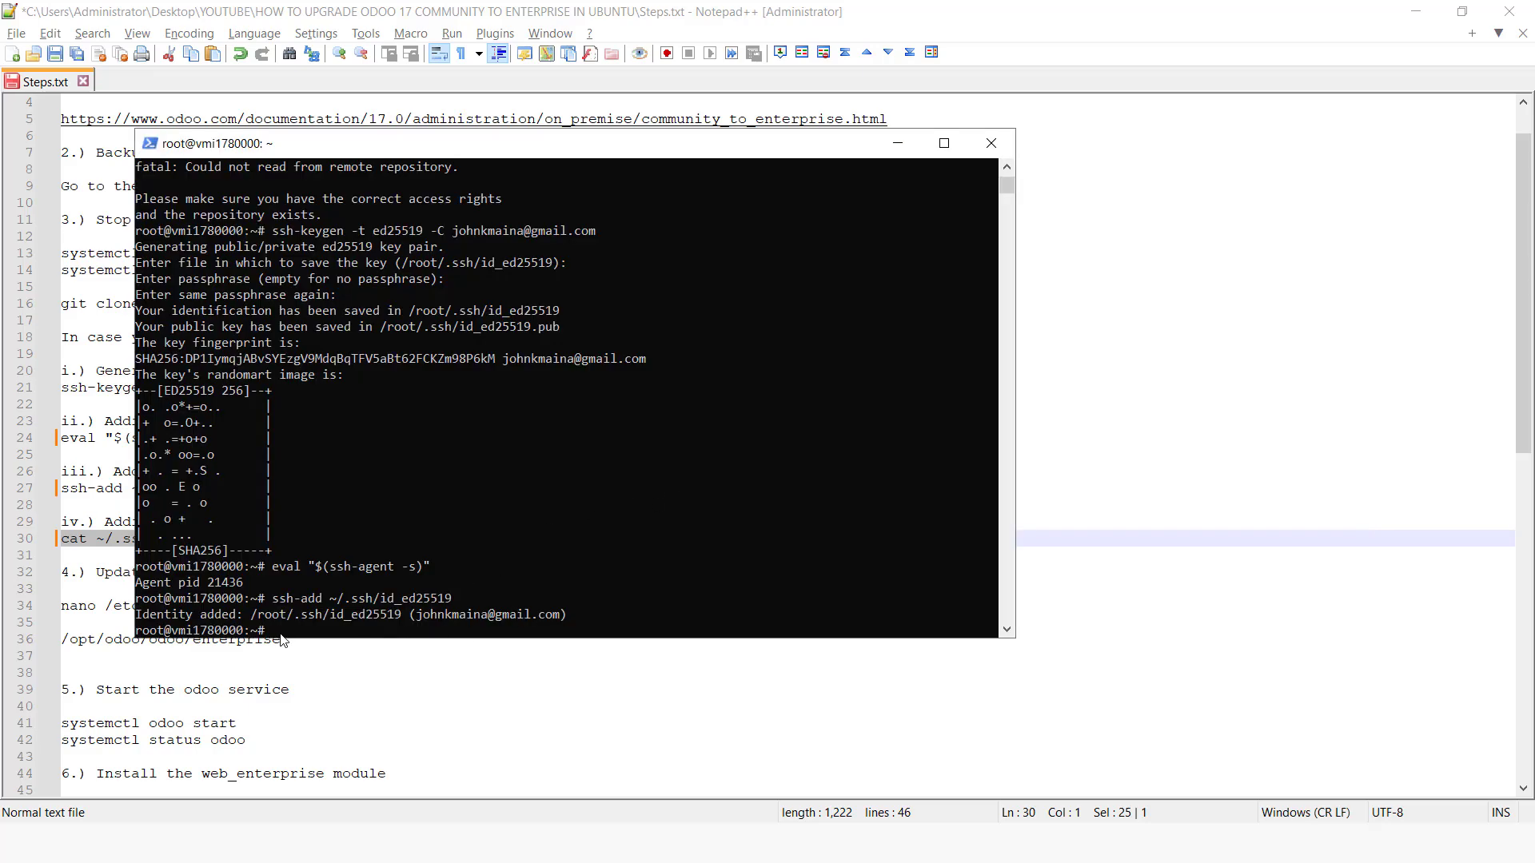
{"action": "right_click", "coordinate": [281, 632]}
{"action": "key", "text": "Return"}
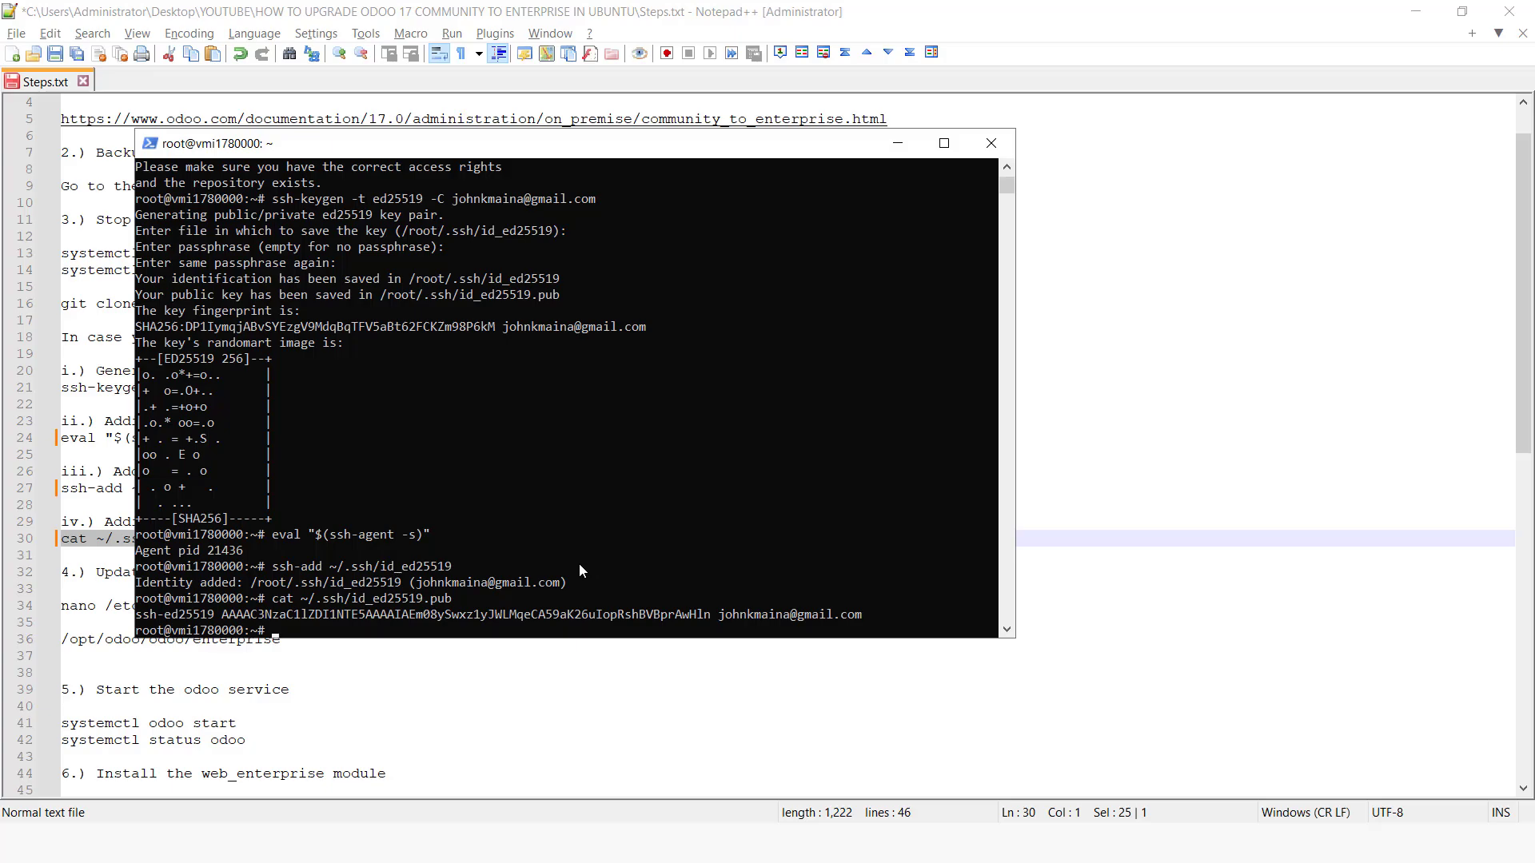
- Select and copy the printed ssh-ed25519 public key line from the terminal
{"action": "key", "text": "alt+Tab"}
{"action": "key", "text": "alt+Tab"}
{"action": "scroll", "coordinate": [538, 562], "scroll_direction": "down", "scroll_amount": 1}
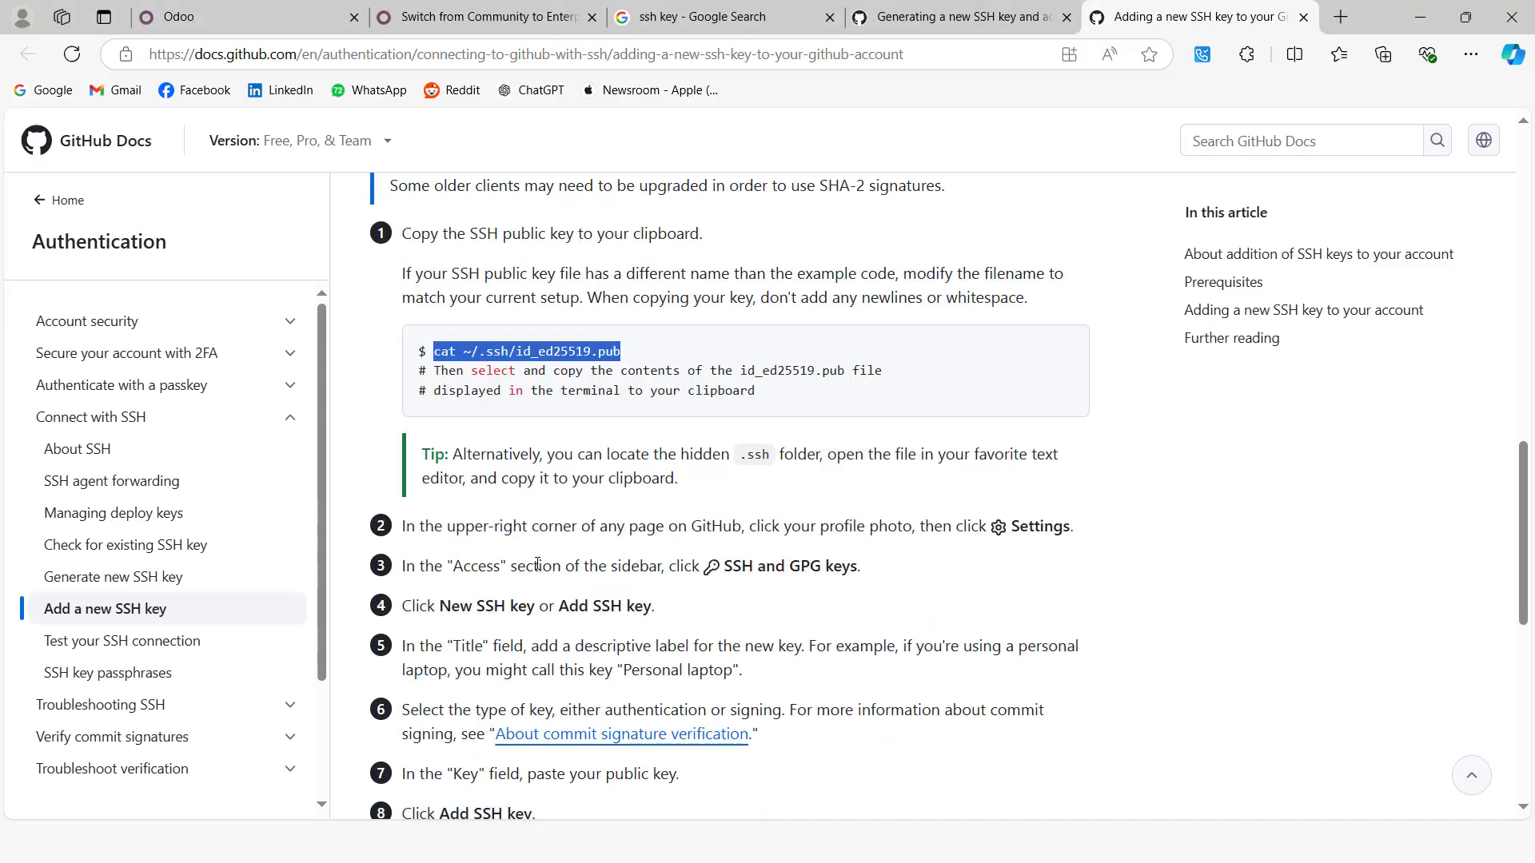
{"action": "scroll", "coordinate": [537, 564], "scroll_direction": "down", "scroll_amount": 2}
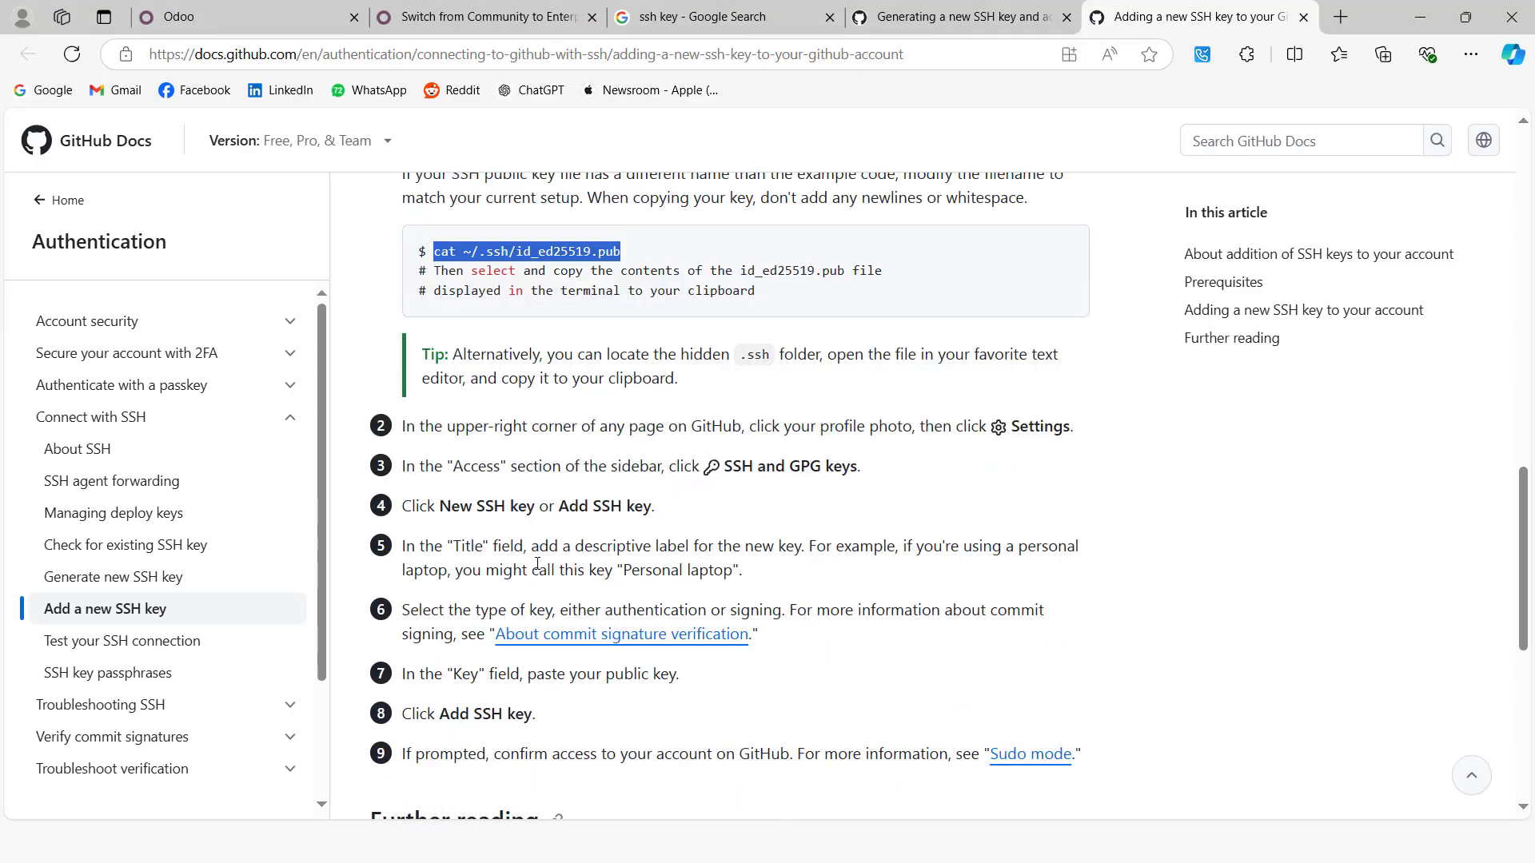
{"action": "key", "text": "alt+Tab"}
{"action": "key", "text": "alt+Tab"}
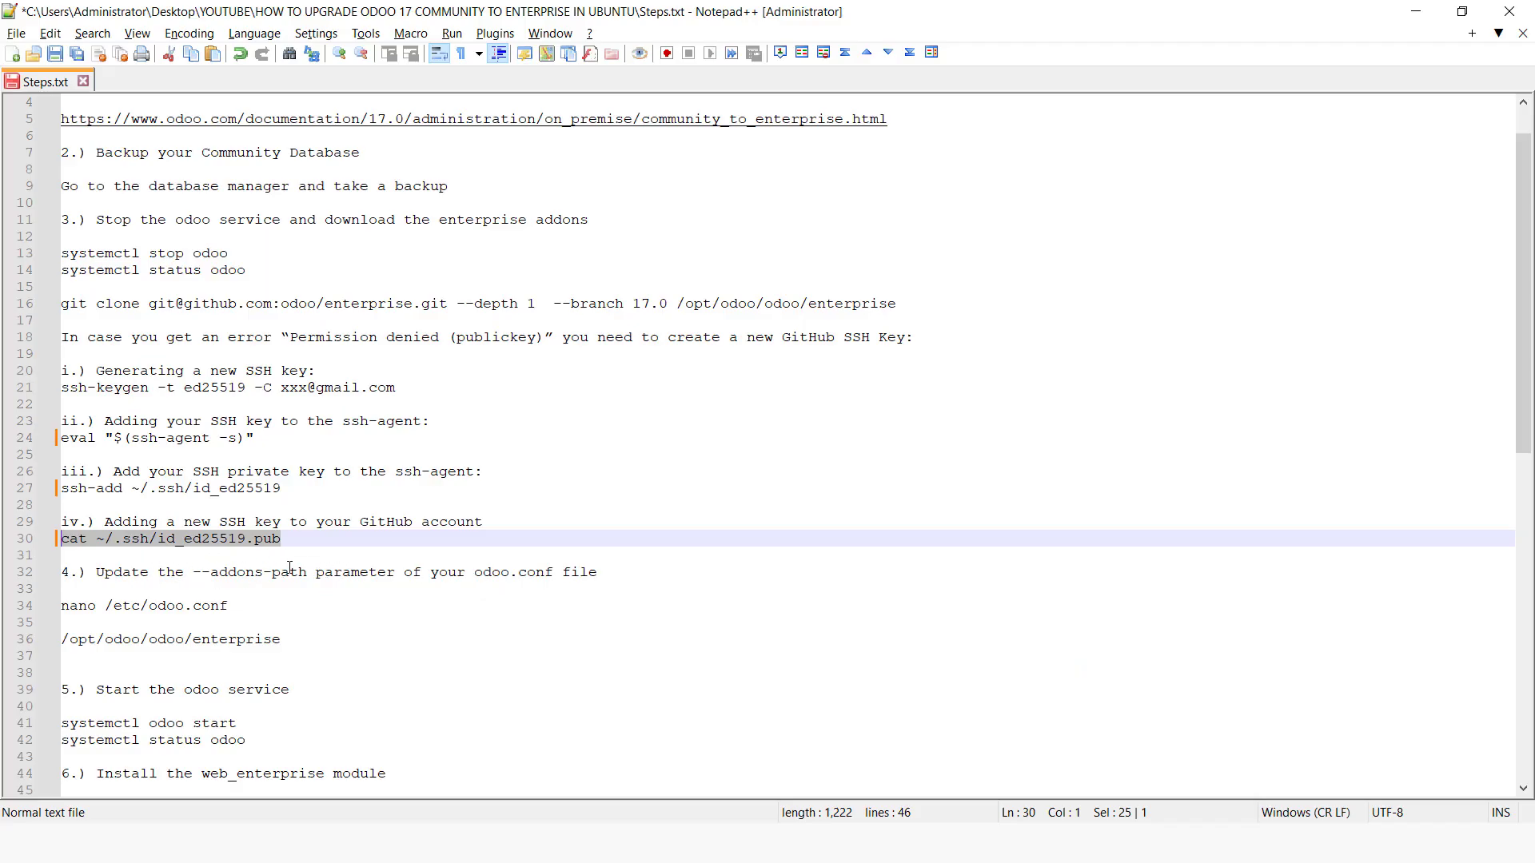
{"action": "key", "text": "alt+Tab"}
{"action": "key", "text": "alt+Tab"}
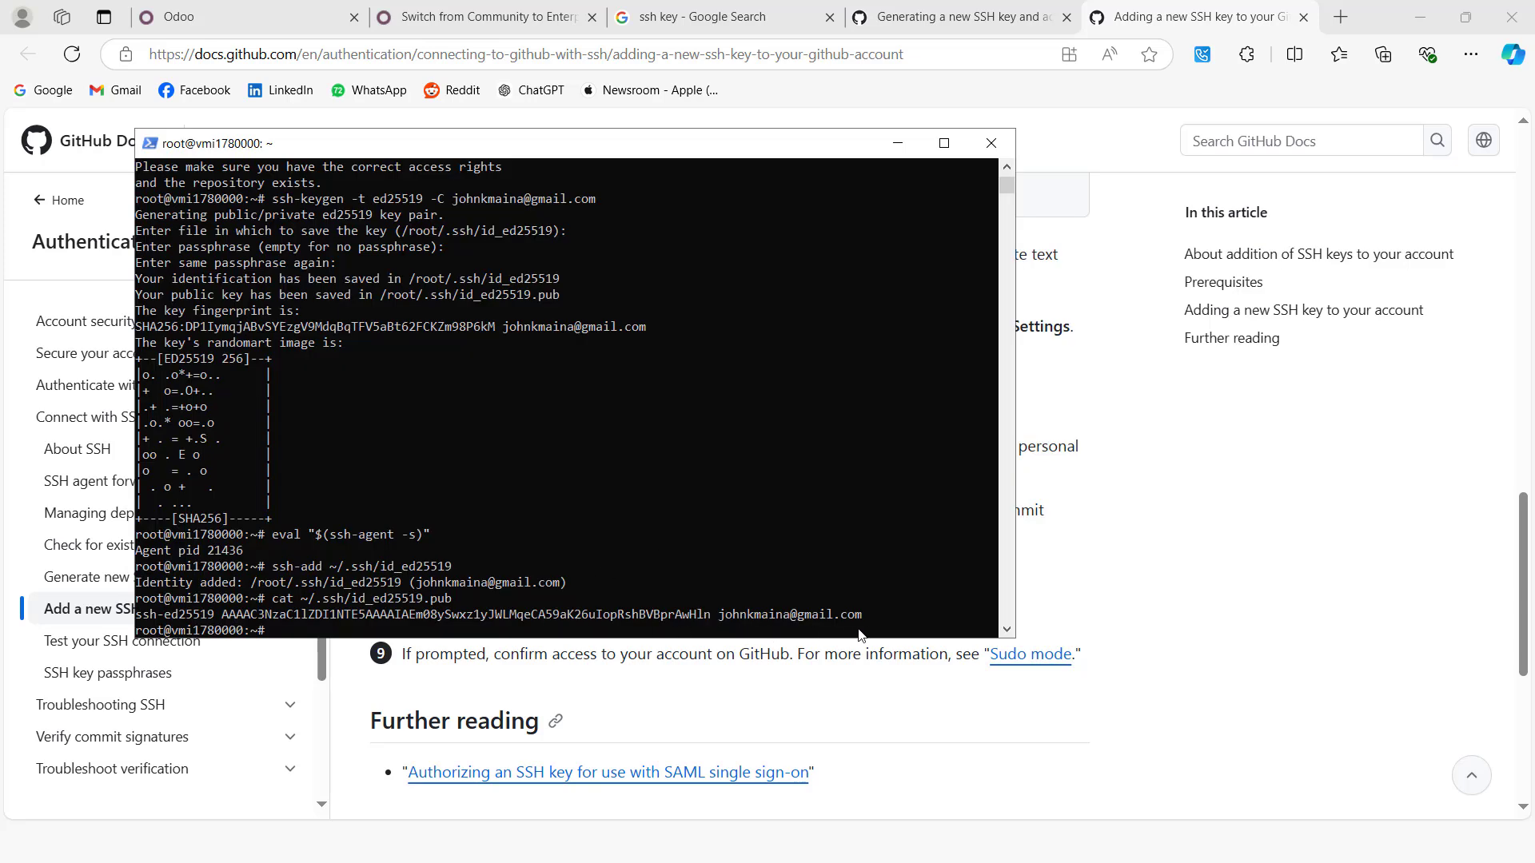
{"action": "left_click_drag", "start_coordinate": [866, 620], "coordinate": [139, 553]}
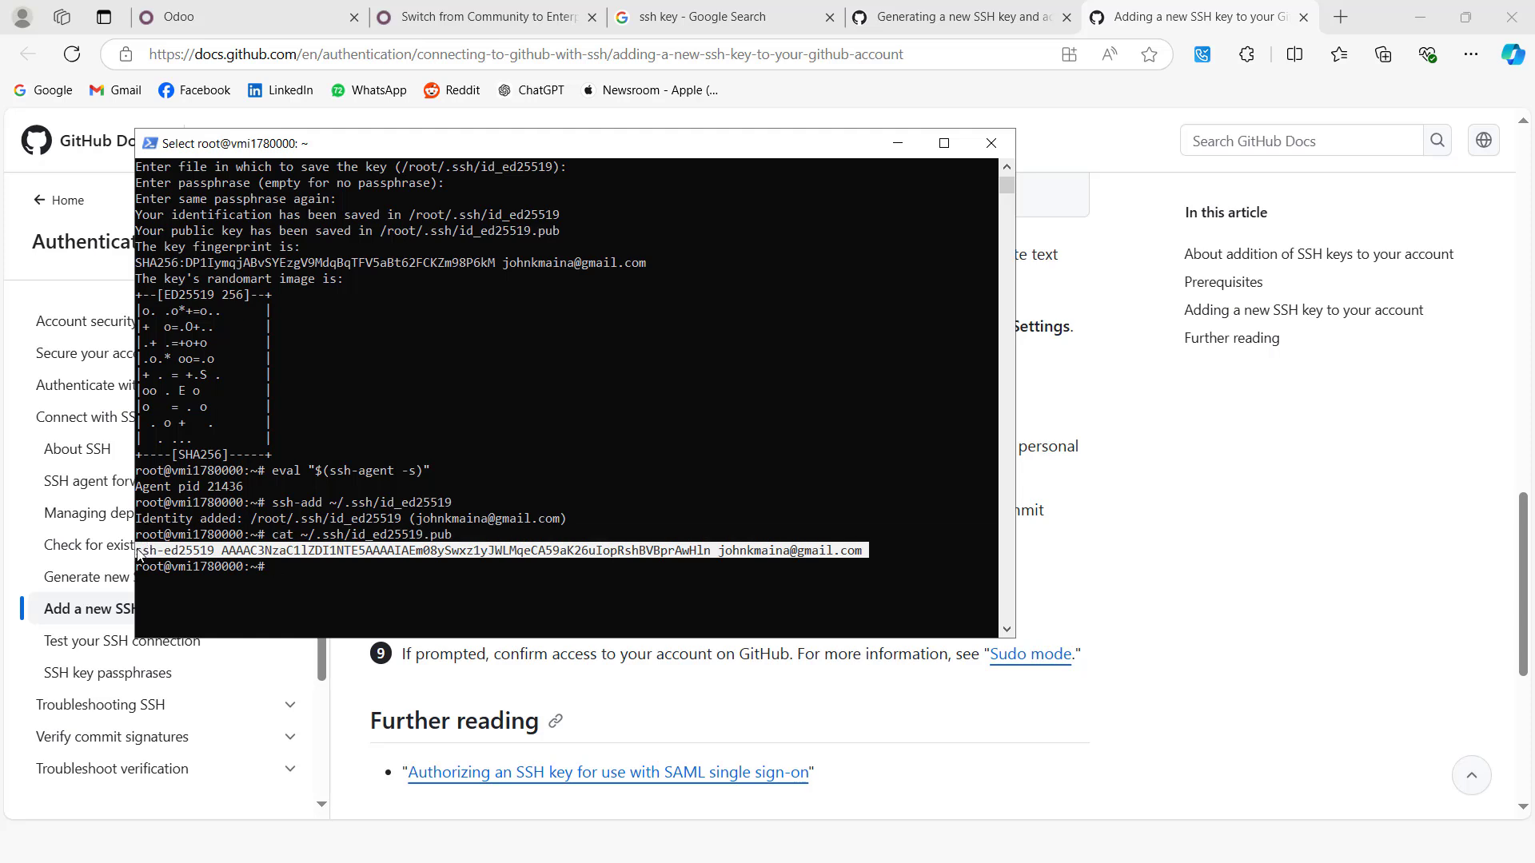
{"action": "right_click", "coordinate": [171, 560]}
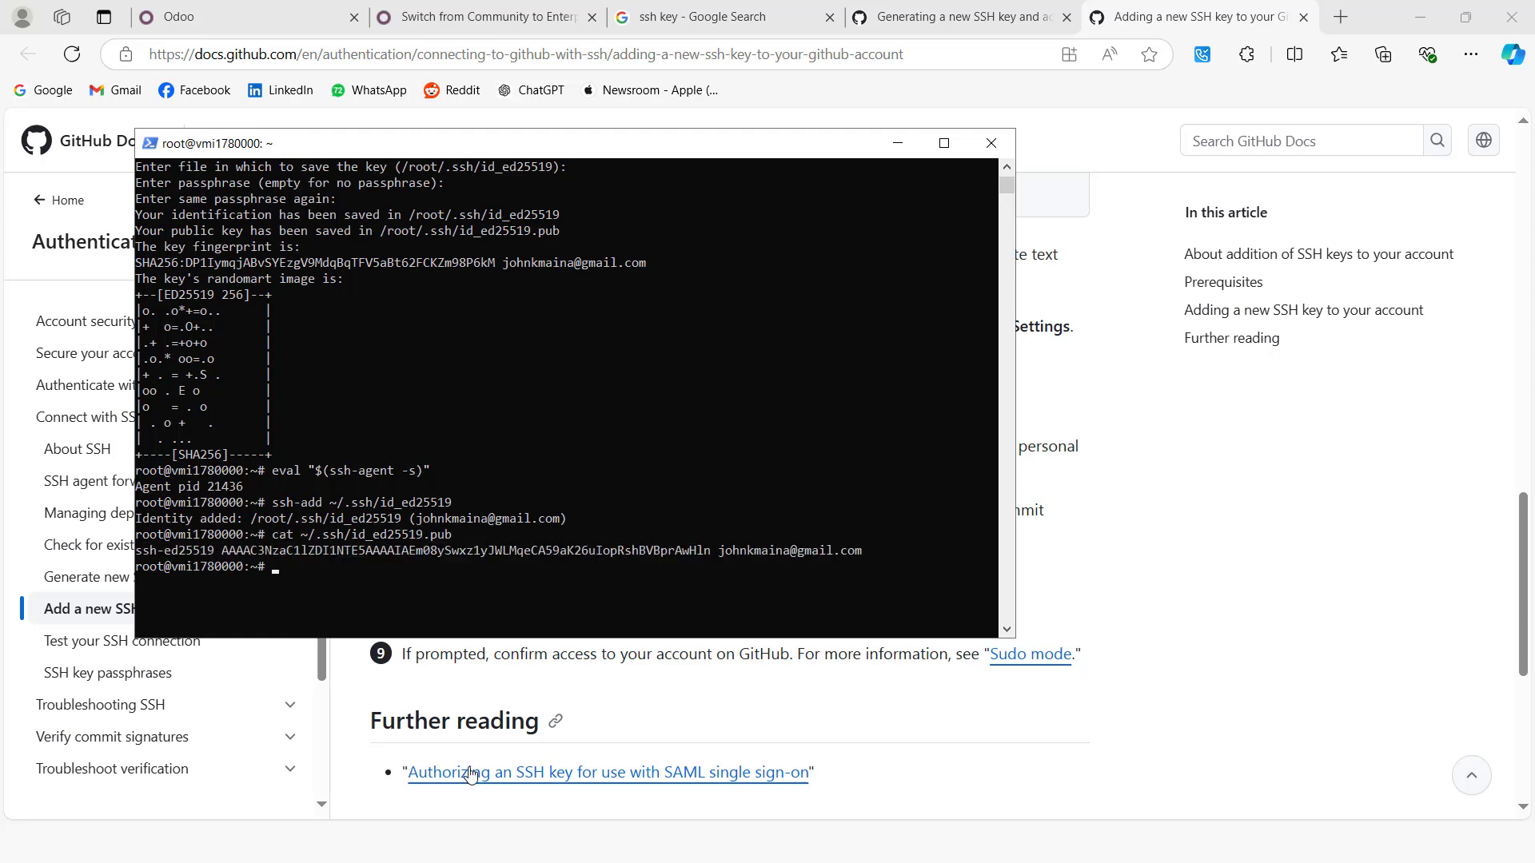
{"action": "key", "text": "alt+Tab"}
{"action": "key", "text": "alt+Tab"}
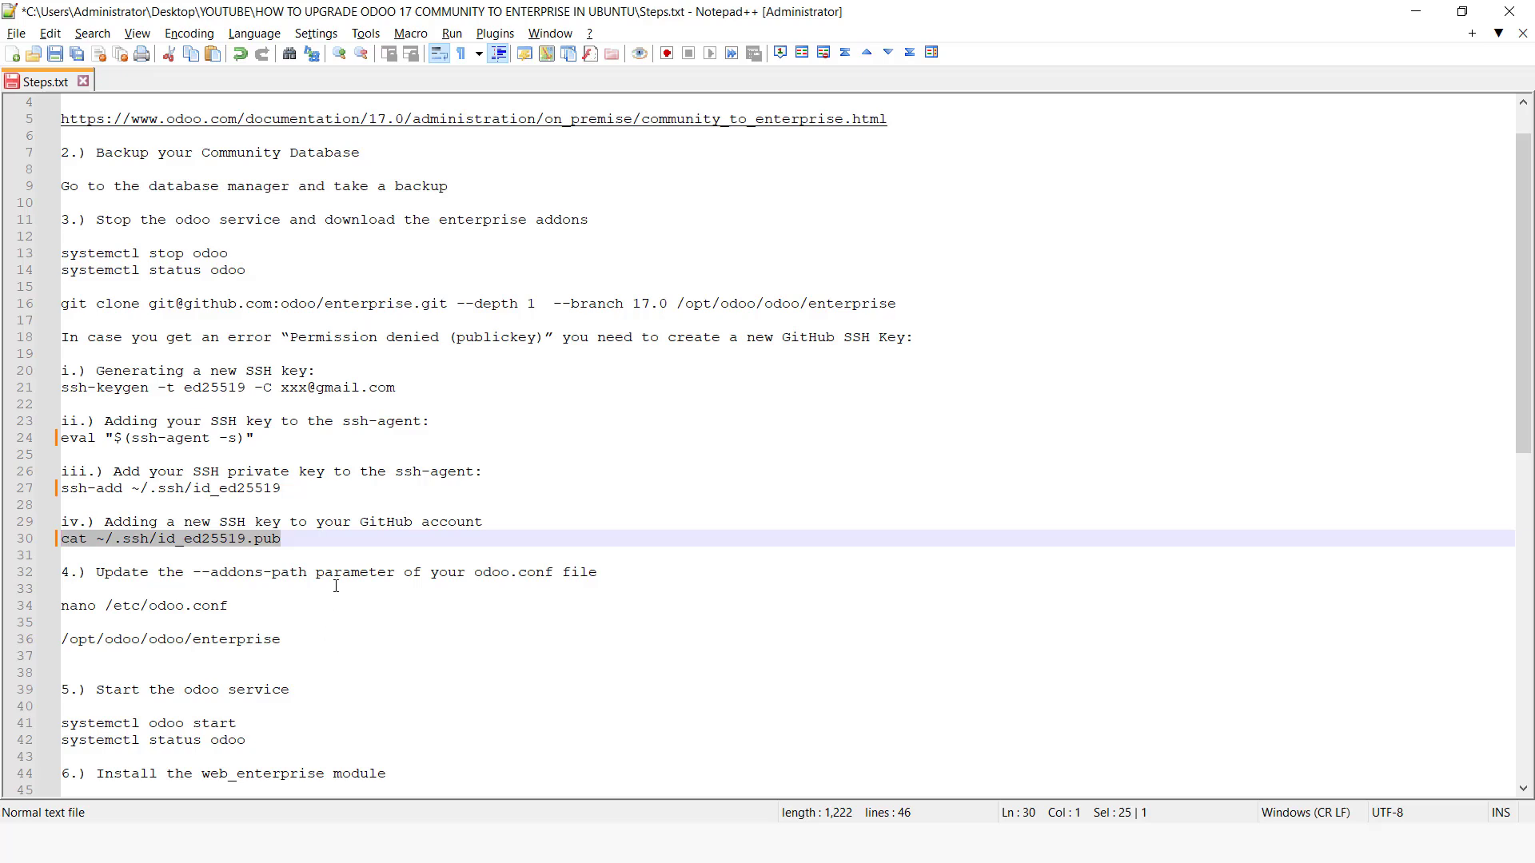
- Paste the public key onto line 32 below the cat command and save Steps.txt
{"action": "left_click", "coordinate": [314, 547]}
{"action": "key", "text": "Return"}
{"action": "key", "text": "Return"}
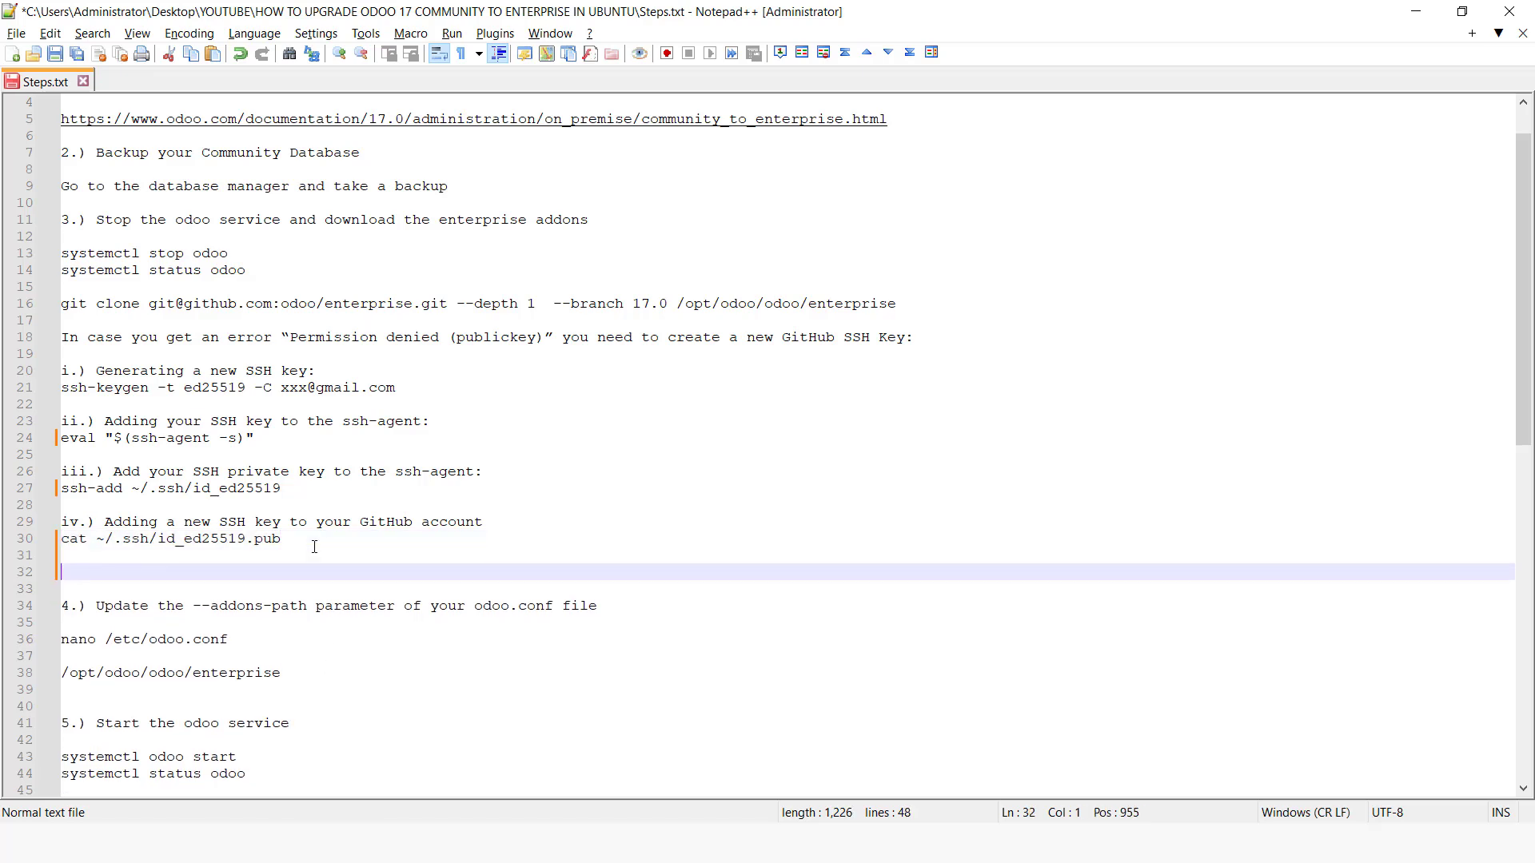
{"action": "right_click", "coordinate": [92, 574]}
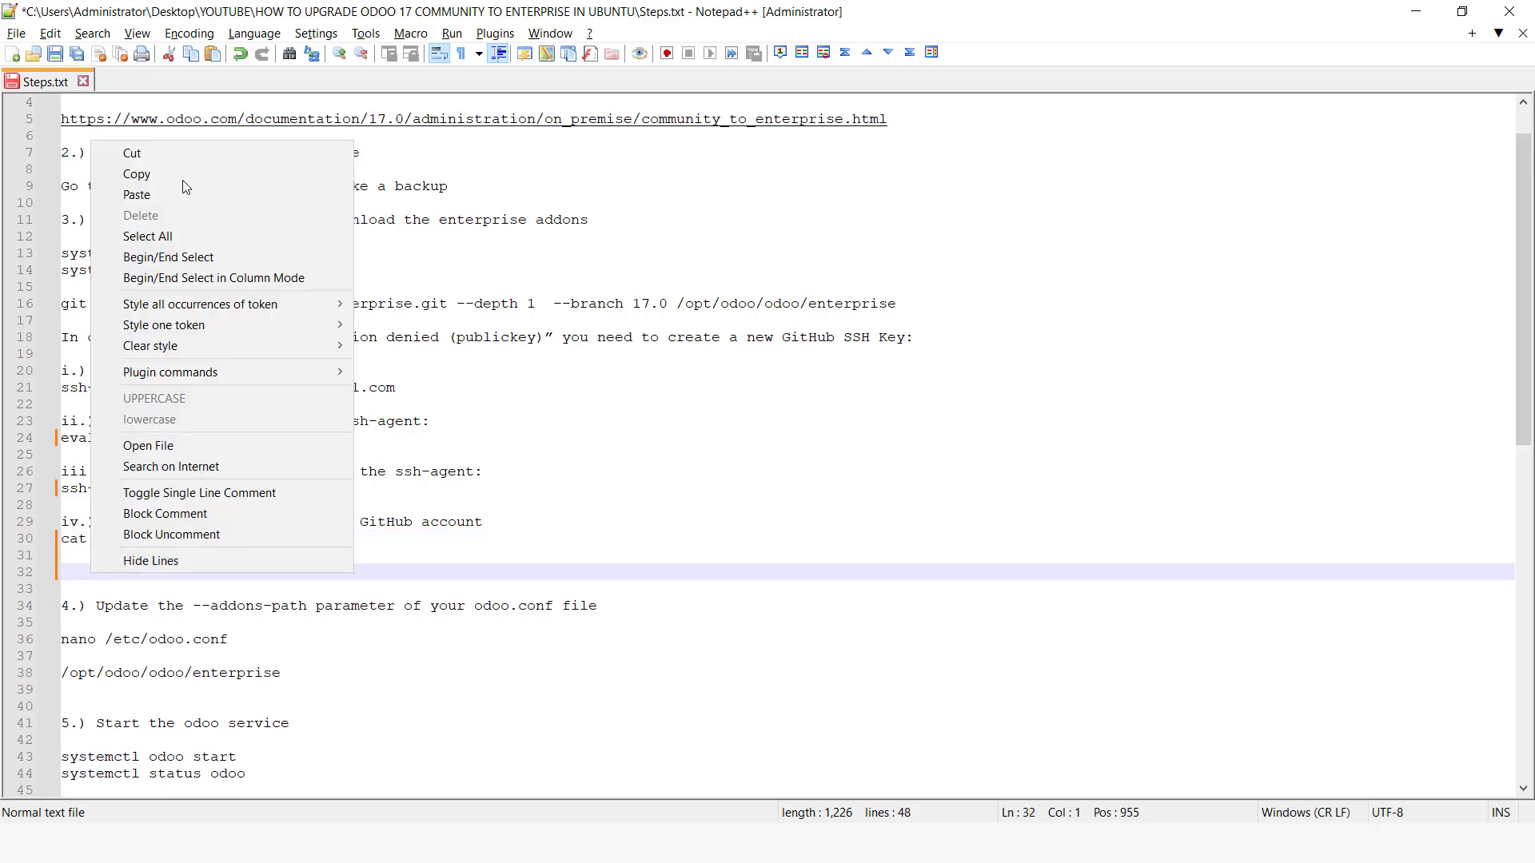
{"action": "left_click", "coordinate": [152, 194]}
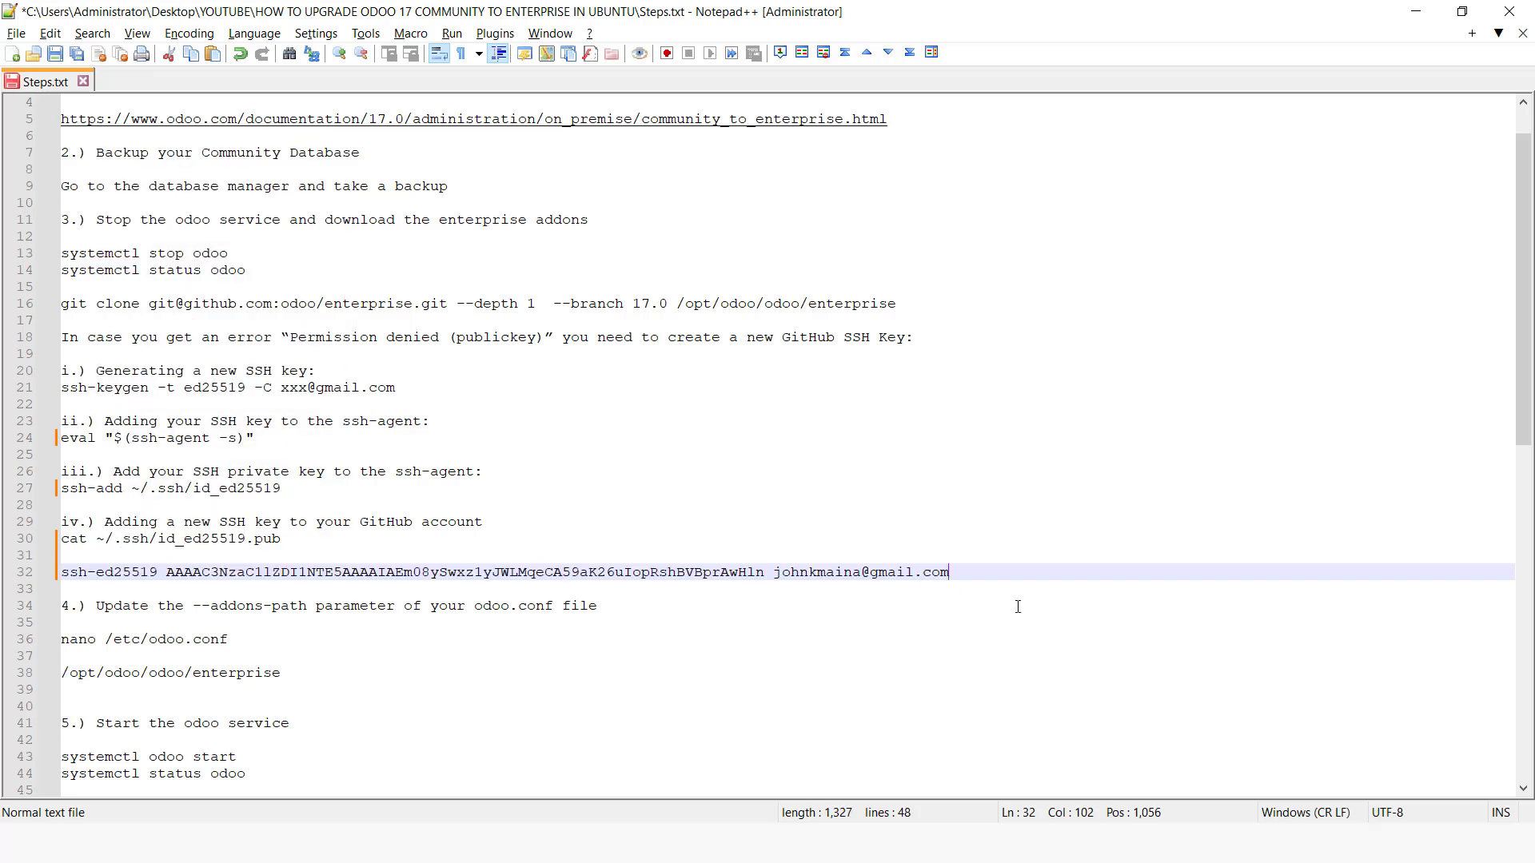
{"action": "key", "text": "ctrl+s"}
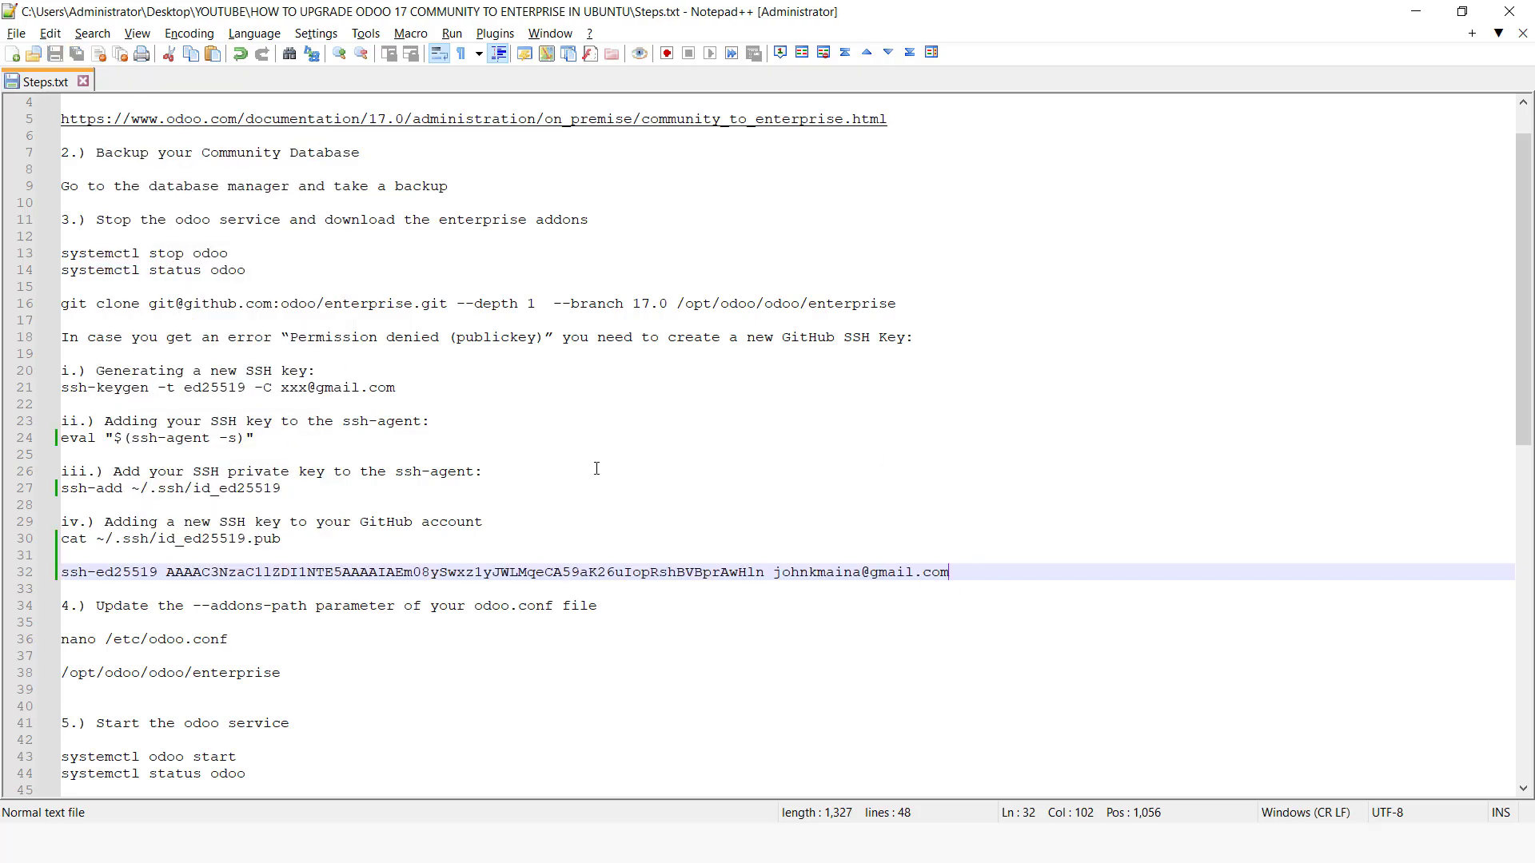
{"action": "key", "text": "alt+Tab"}
{"action": "key", "text": "alt+Tab"}
{"action": "key", "text": "alt+Tab"}
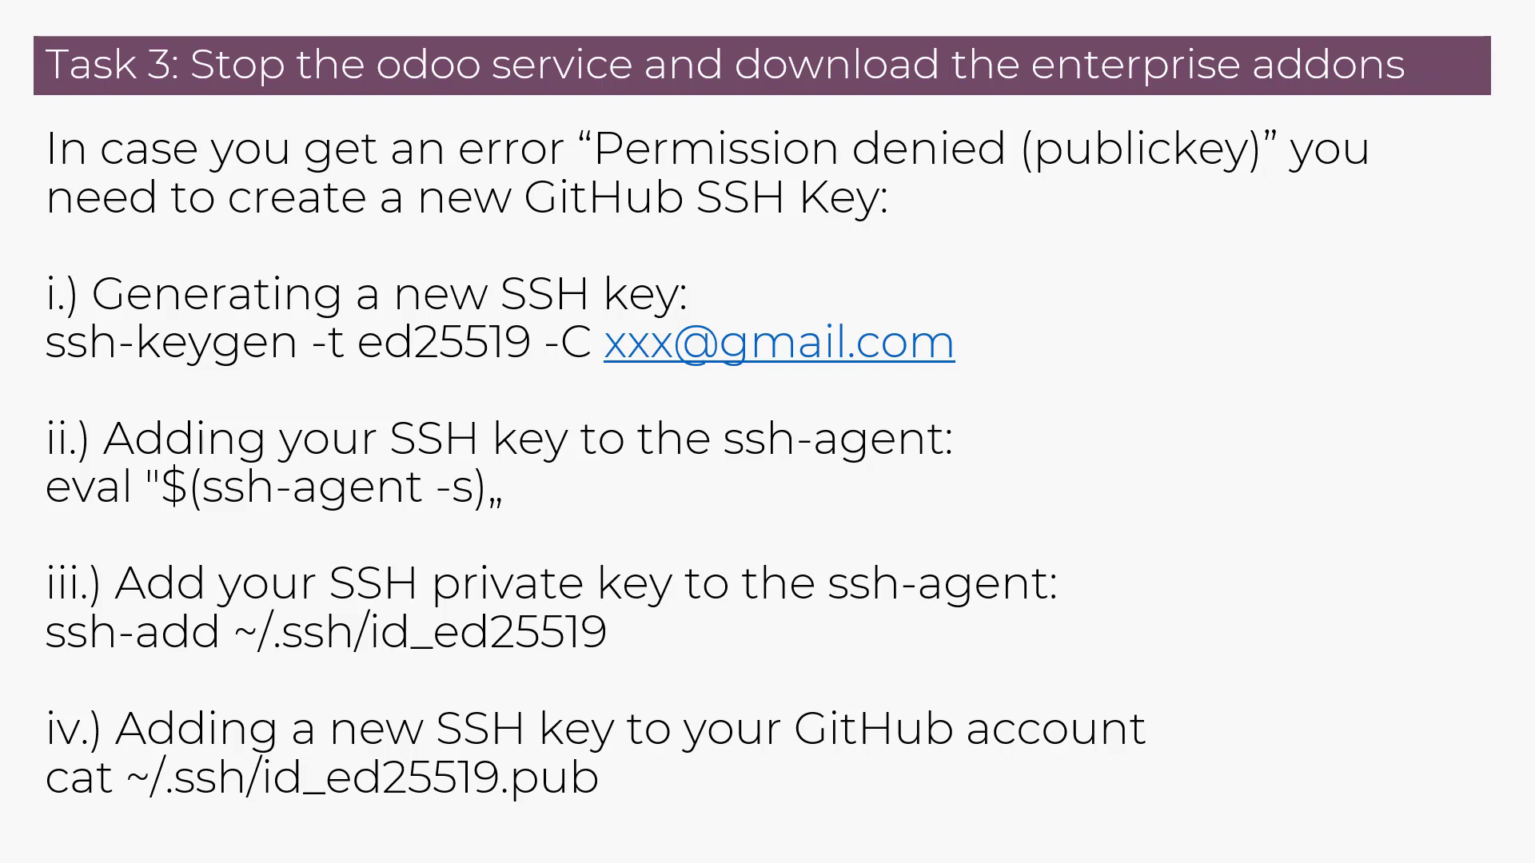
- Advance the slide show to the Task 3 slide on adding the key in GitHub
{"action": "left_click", "coordinate": [348, 632]}
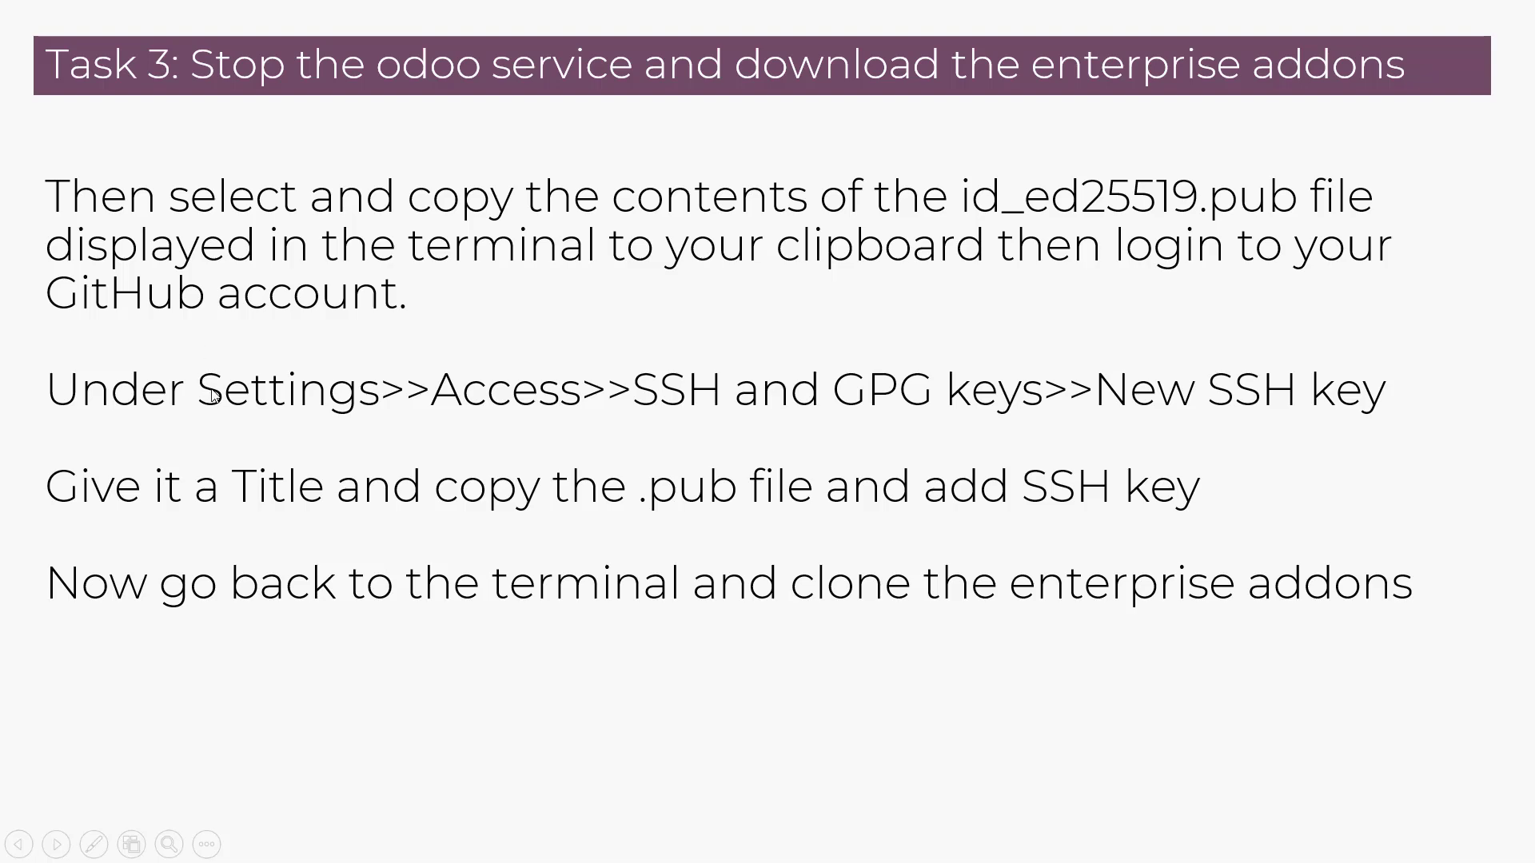
{"action": "key", "text": "alt+Tab"}
{"action": "key", "text": "alt+Tab"}
{"action": "key", "text": "alt+Tab"}
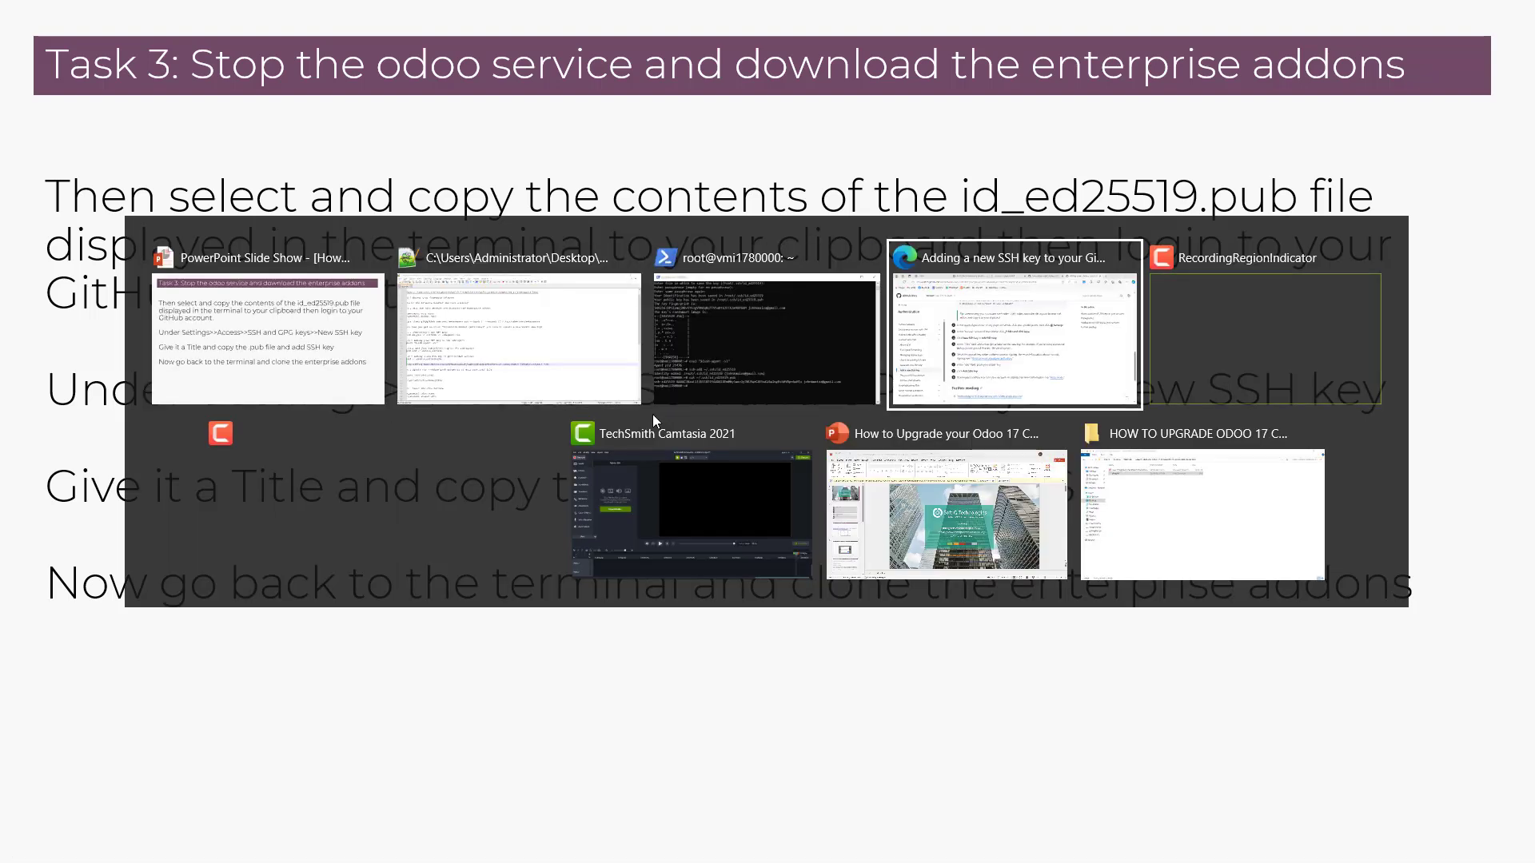
- Go to github.com Settings > SSH and GPG keys and start a New SSH key
{"action": "left_click", "coordinate": [1336, 16]}
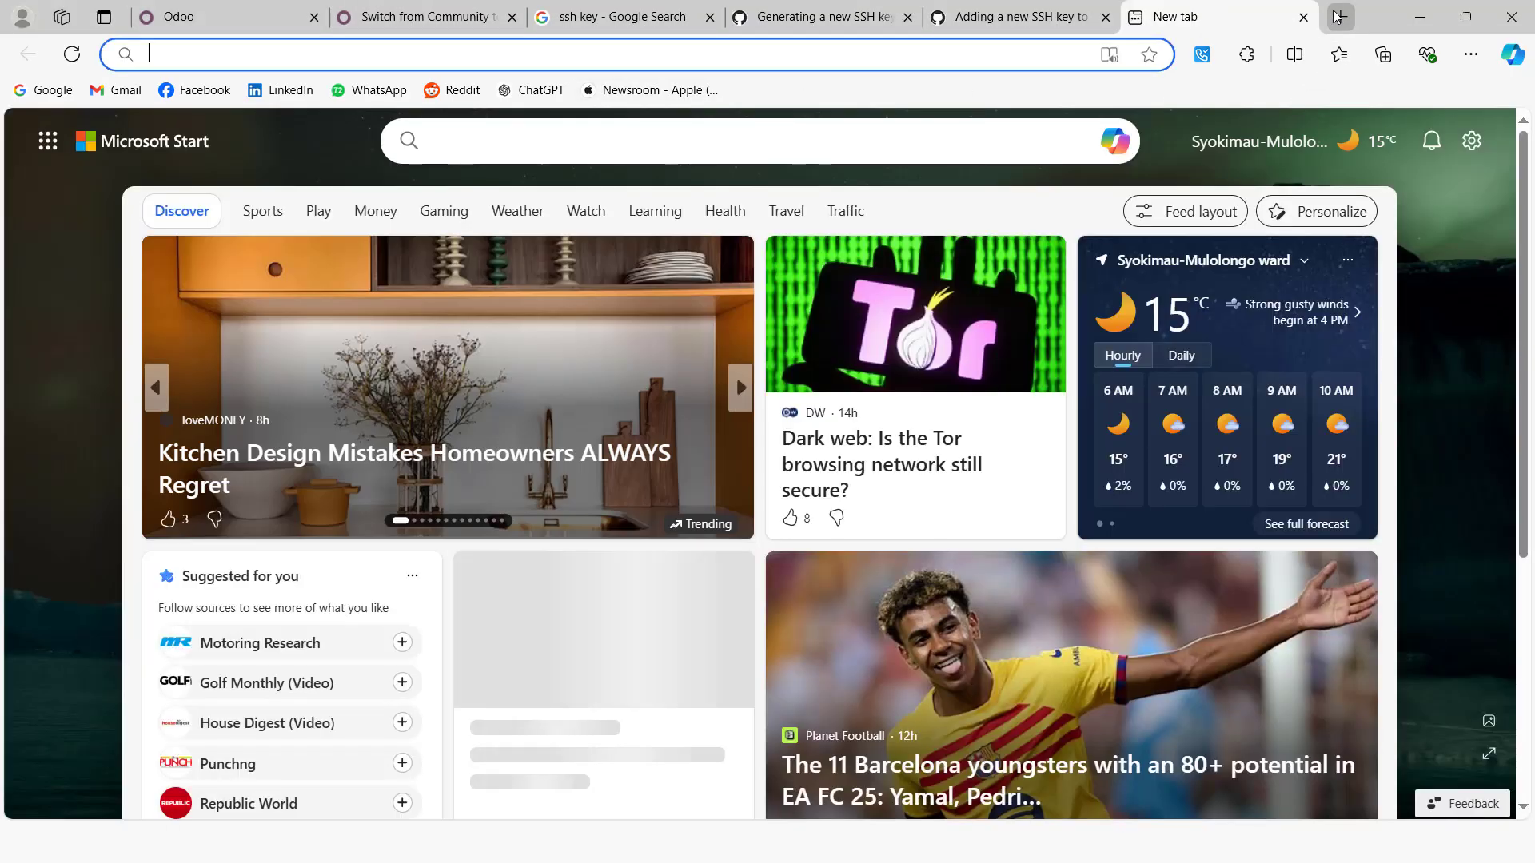
{"action": "type", "text": "gith"}
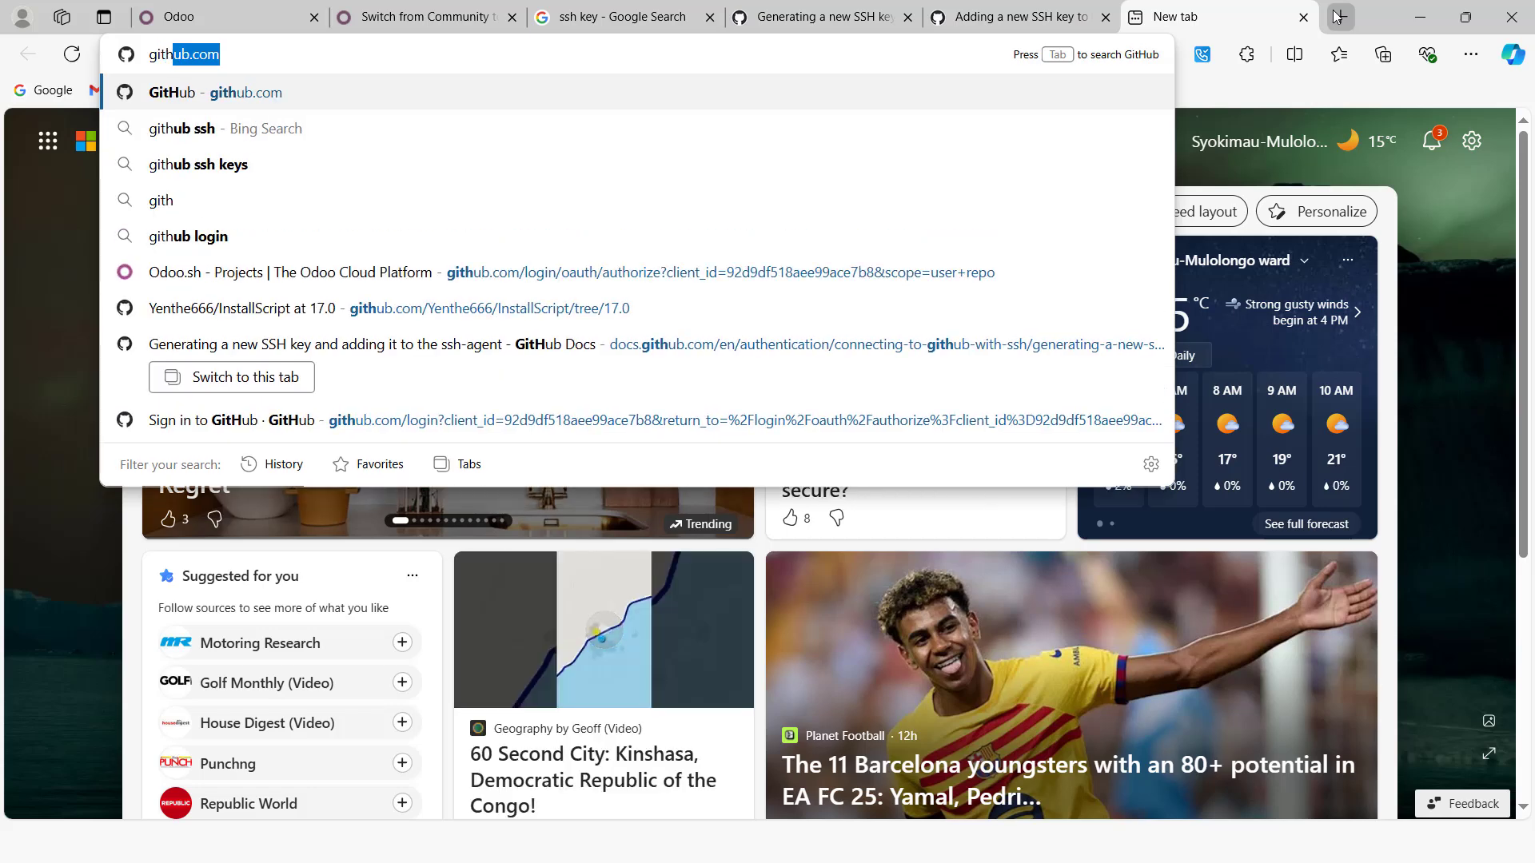
{"action": "key", "text": "Return"}
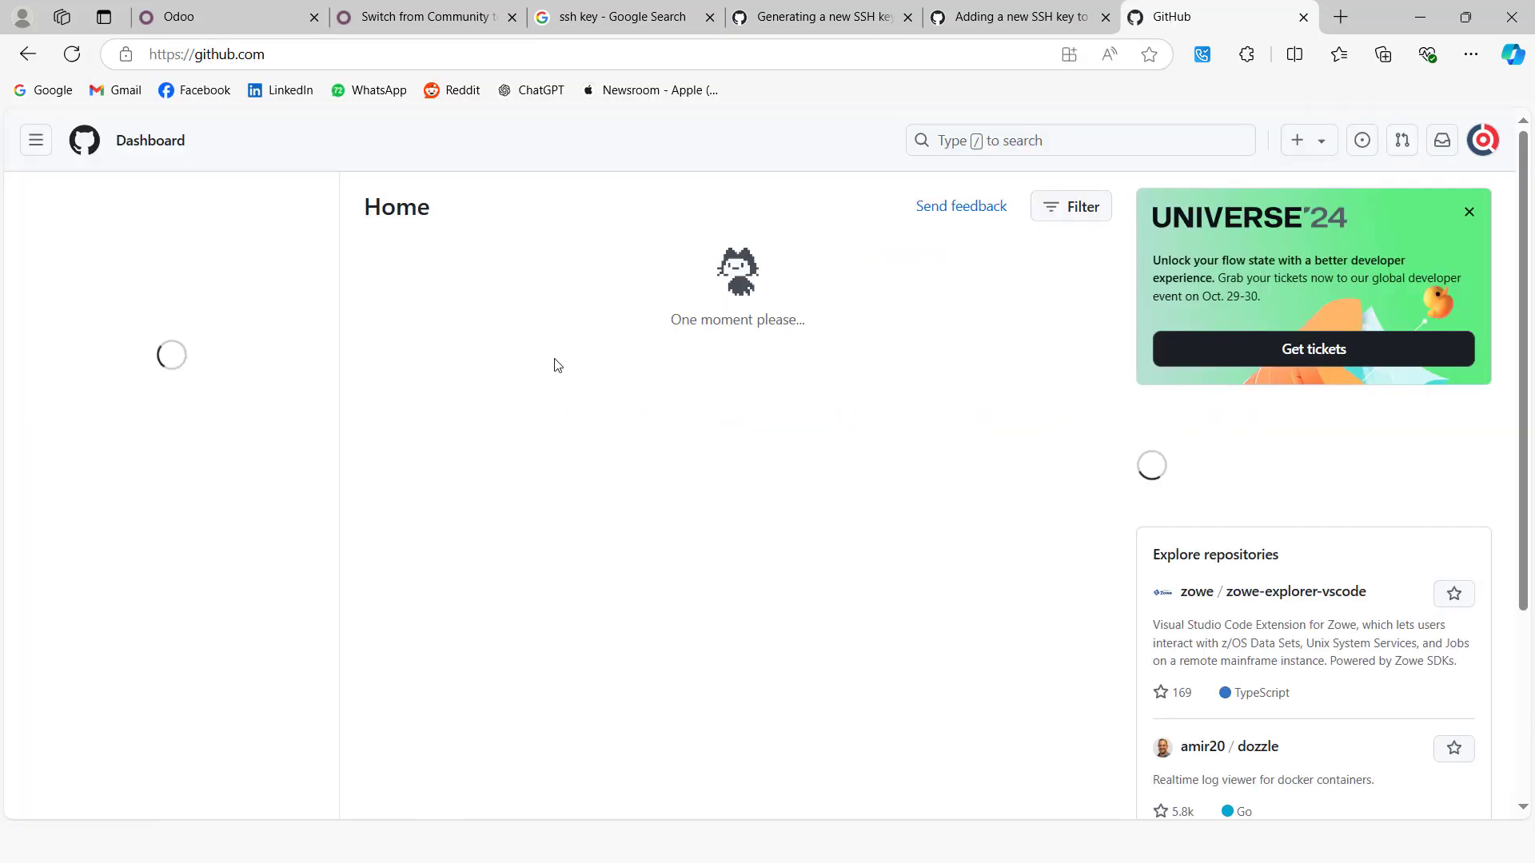
{"action": "left_click", "coordinate": [1483, 141]}
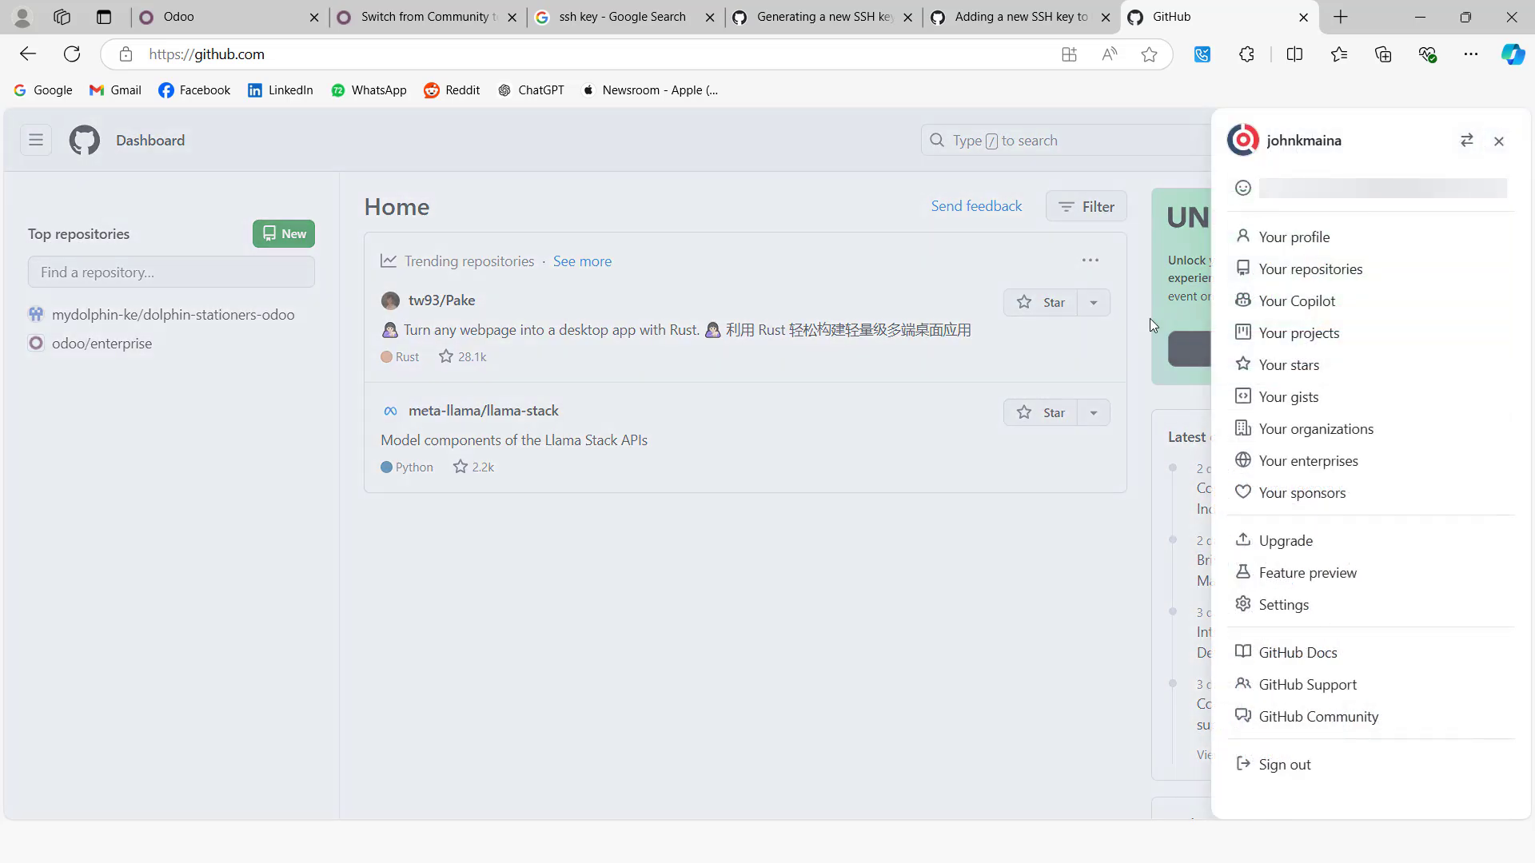
{"action": "left_click", "coordinate": [1248, 603]}
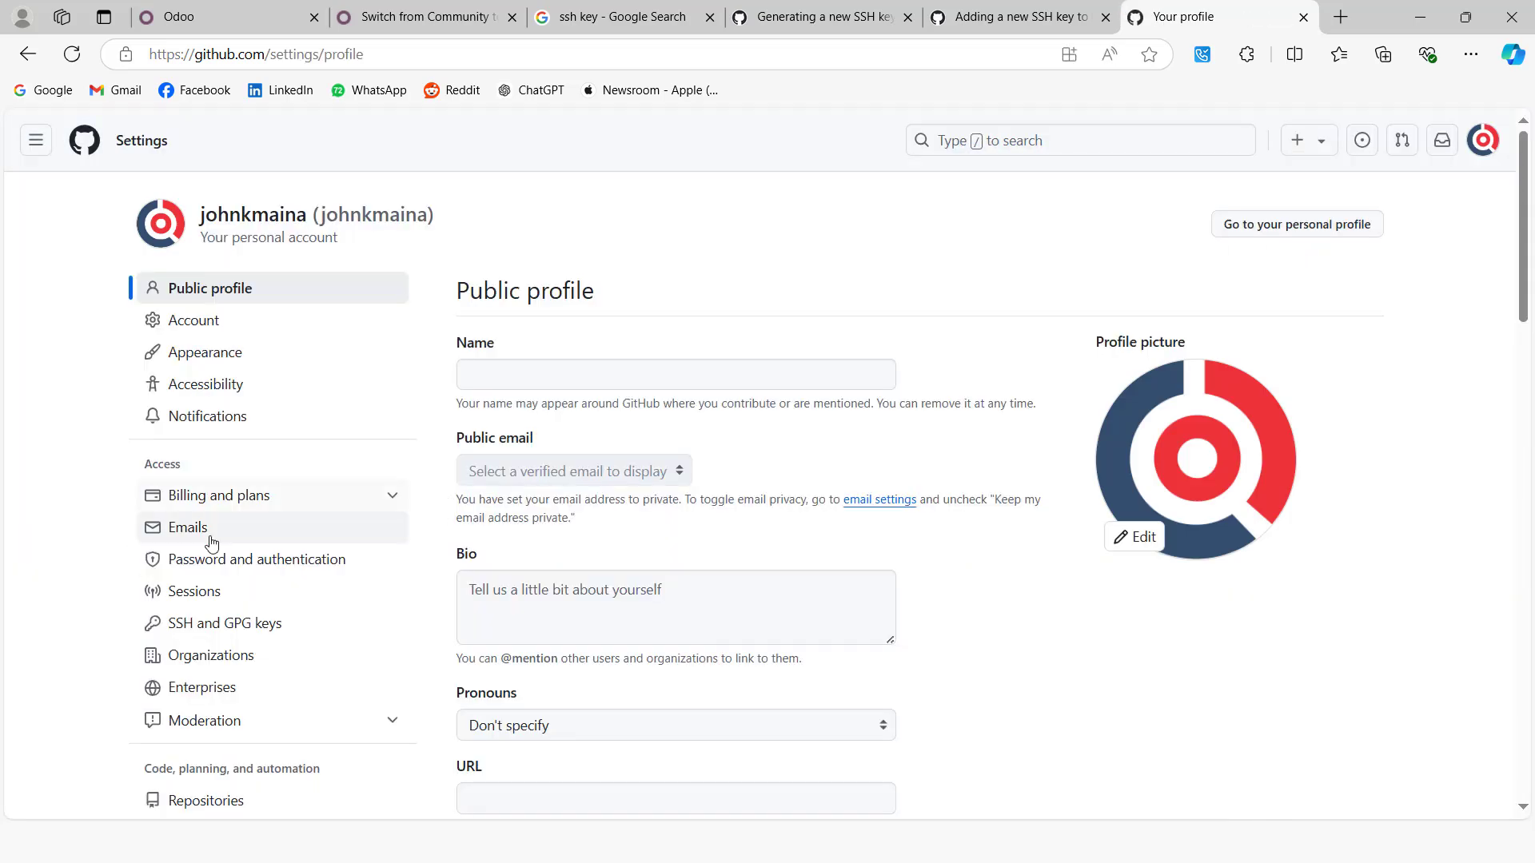
{"action": "left_click", "coordinate": [213, 624]}
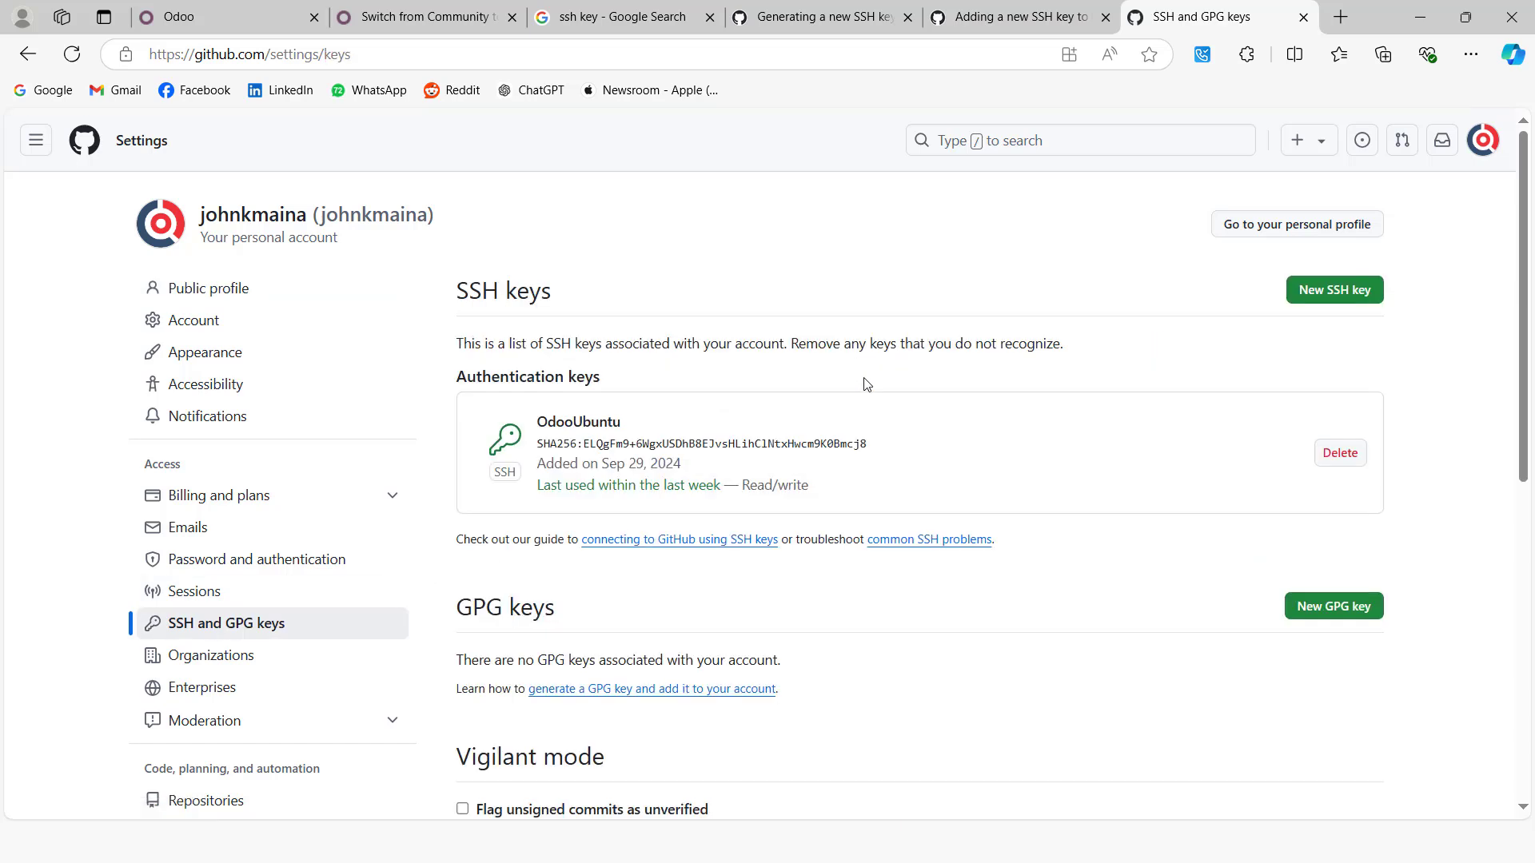
{"action": "left_click", "coordinate": [1348, 293]}
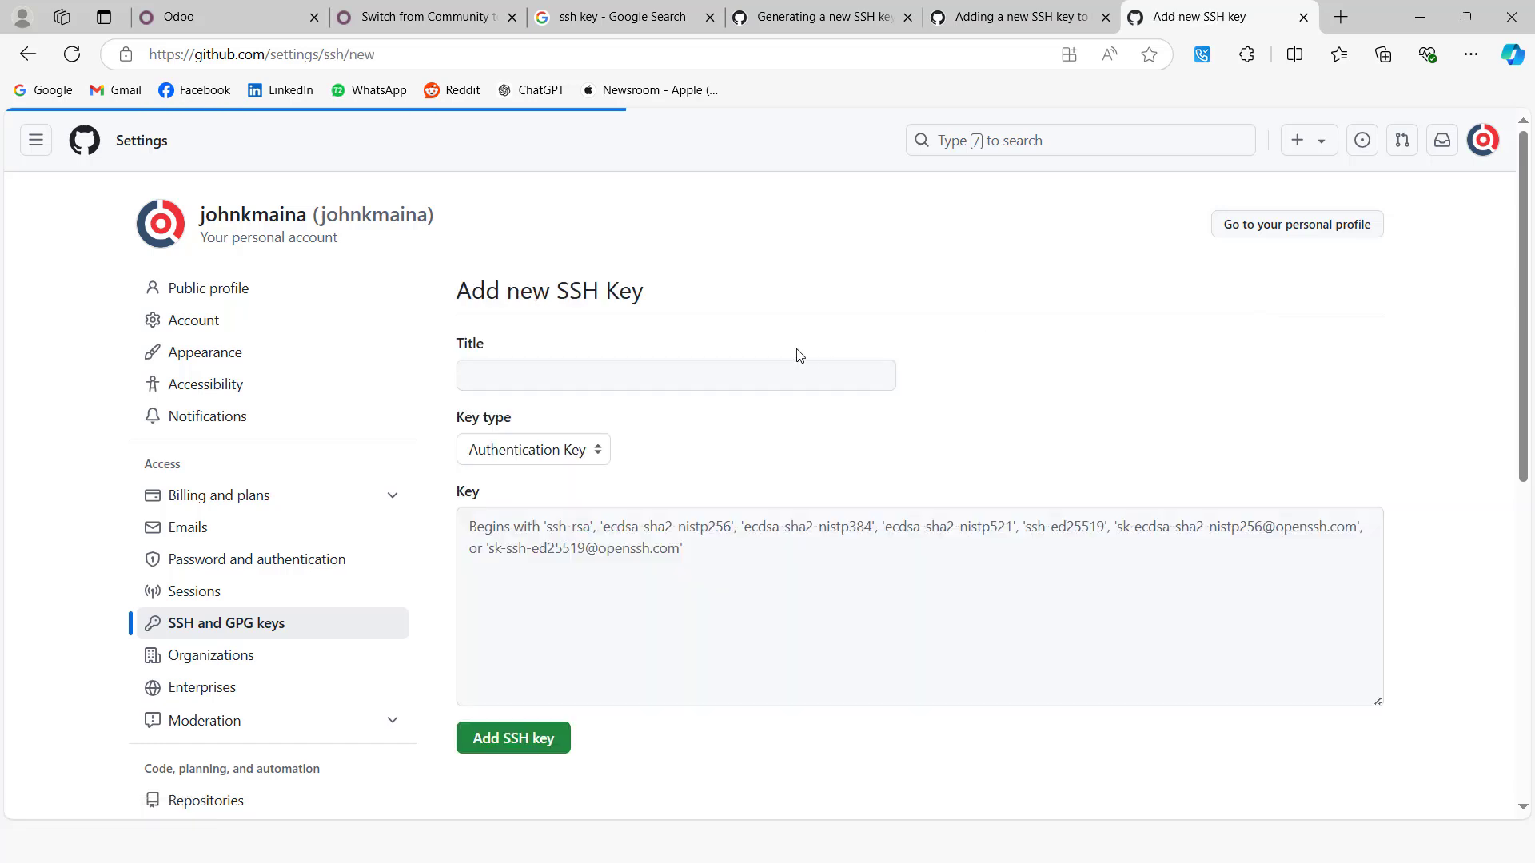
- Title the key Odoo17 and copy the public key from line 32 of Steps.txt
{"action": "left_click", "coordinate": [588, 376]}
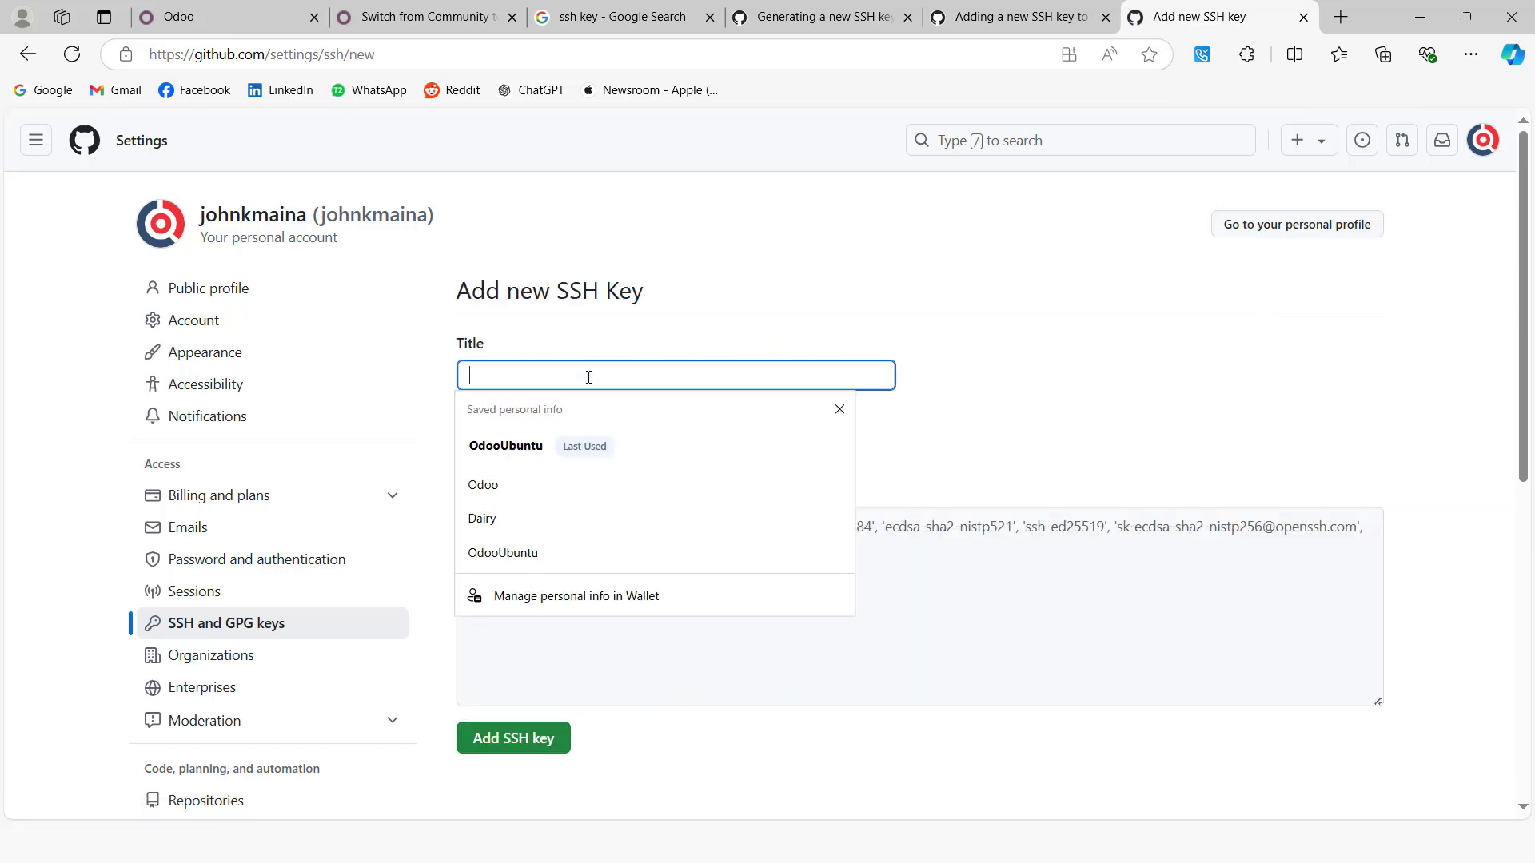
{"action": "type", "text": "Odoo17"}
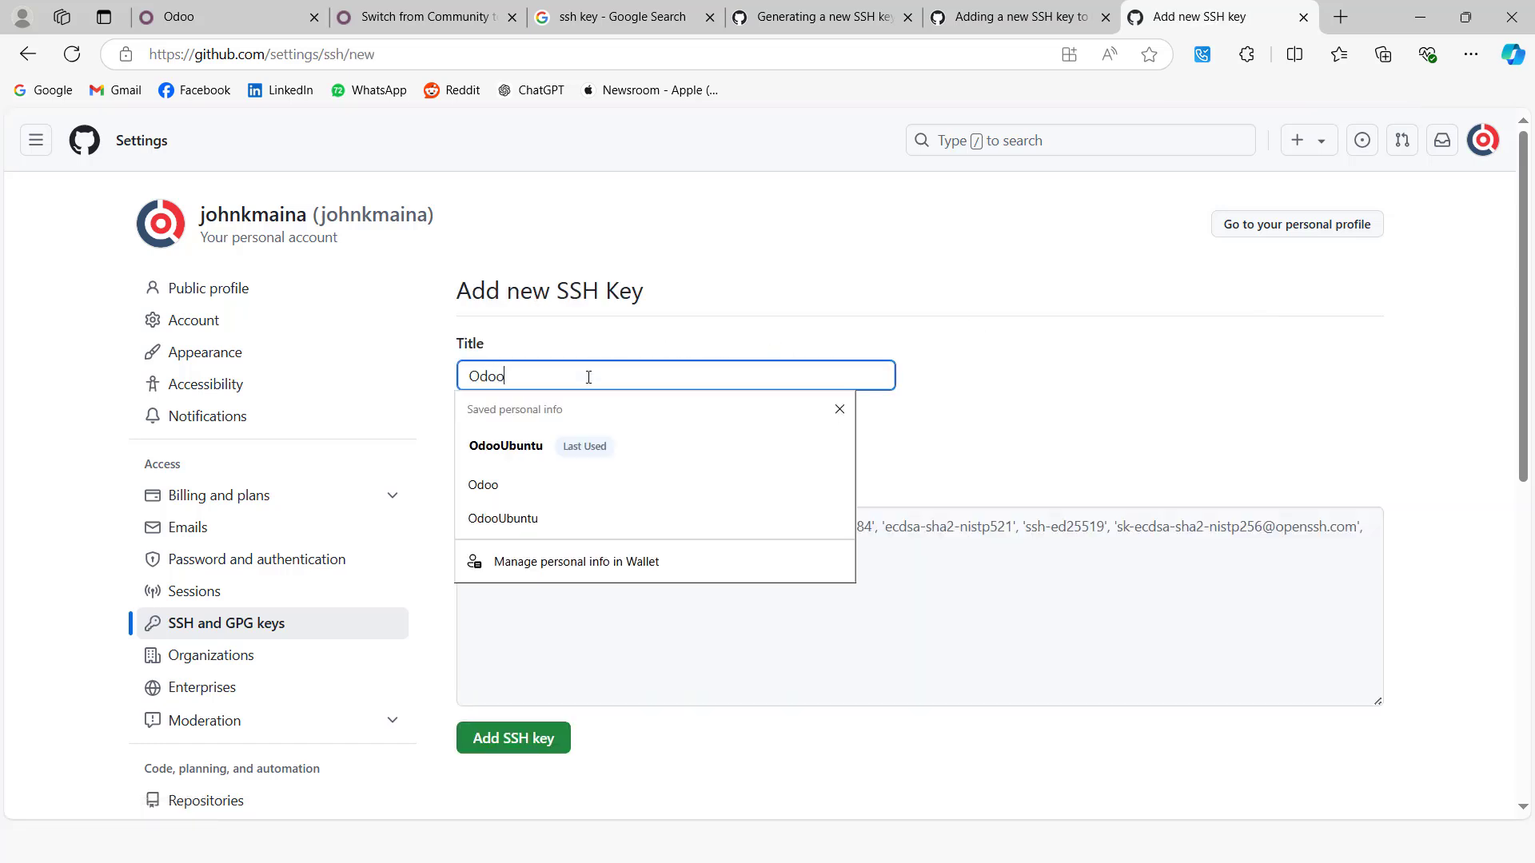
{"action": "key", "text": "alt+Tab"}
{"action": "key", "text": "alt+Tab"}
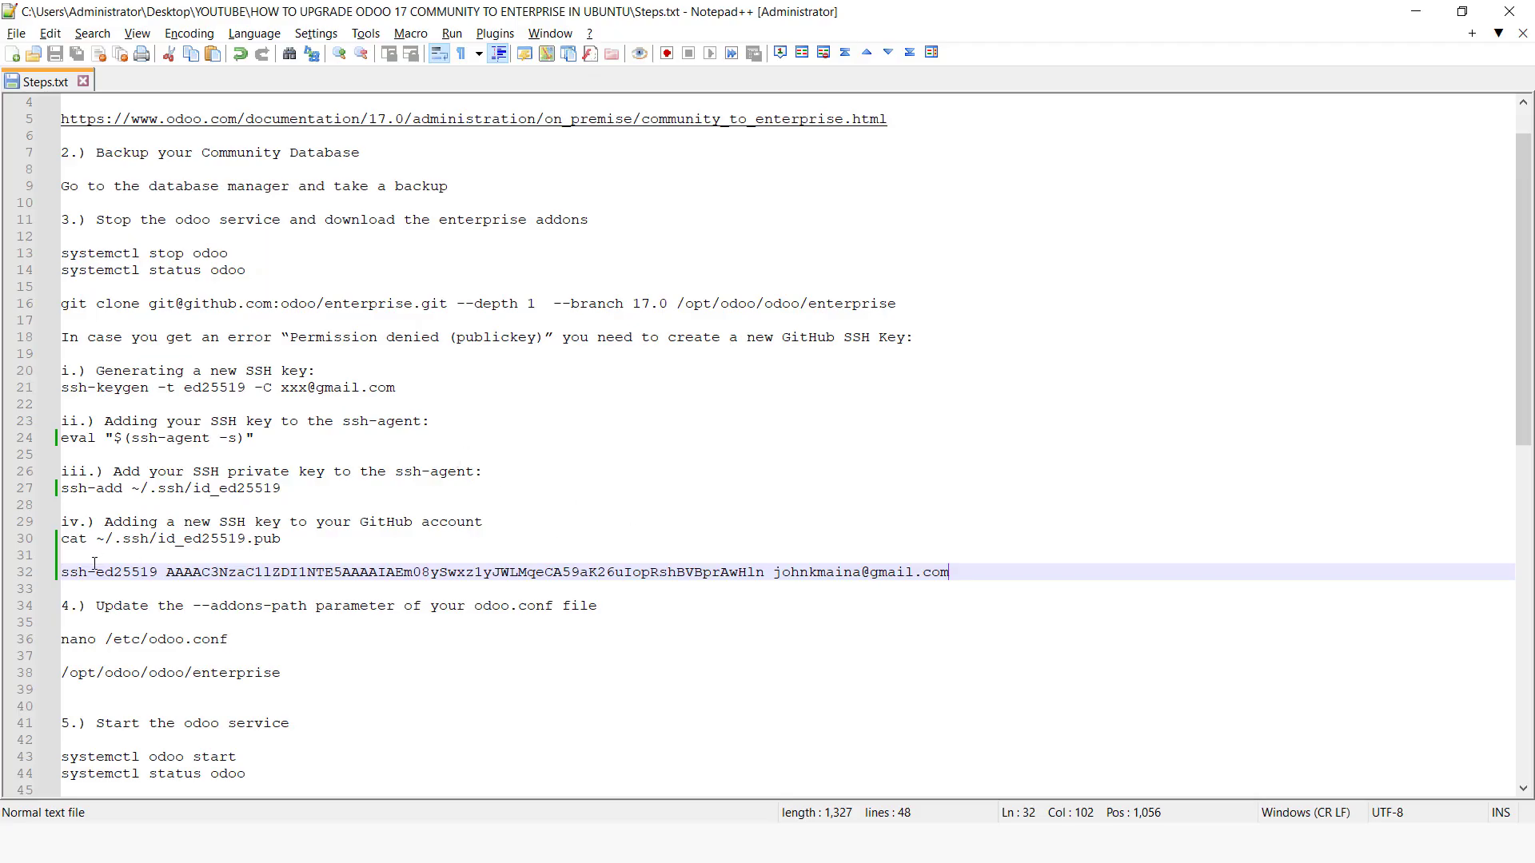
{"action": "left_click", "coordinate": [64, 573], "text": "shift"}
{"action": "right_click", "coordinate": [80, 581]}
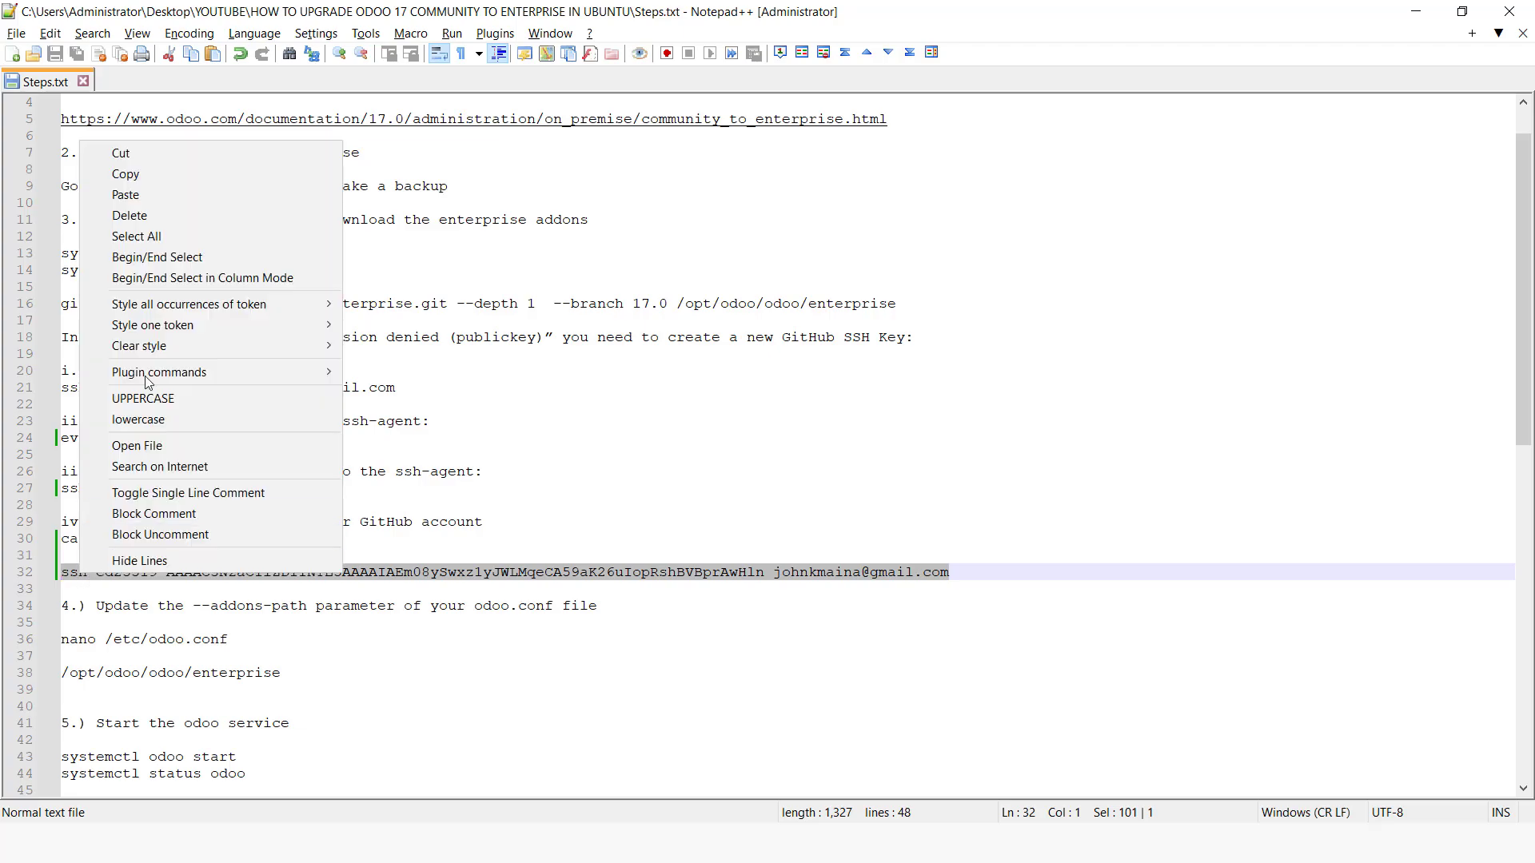
{"action": "left_click", "coordinate": [140, 179]}
- Paste the public key into the Key box and add the SSH key
{"action": "key", "text": "alt+Tab"}
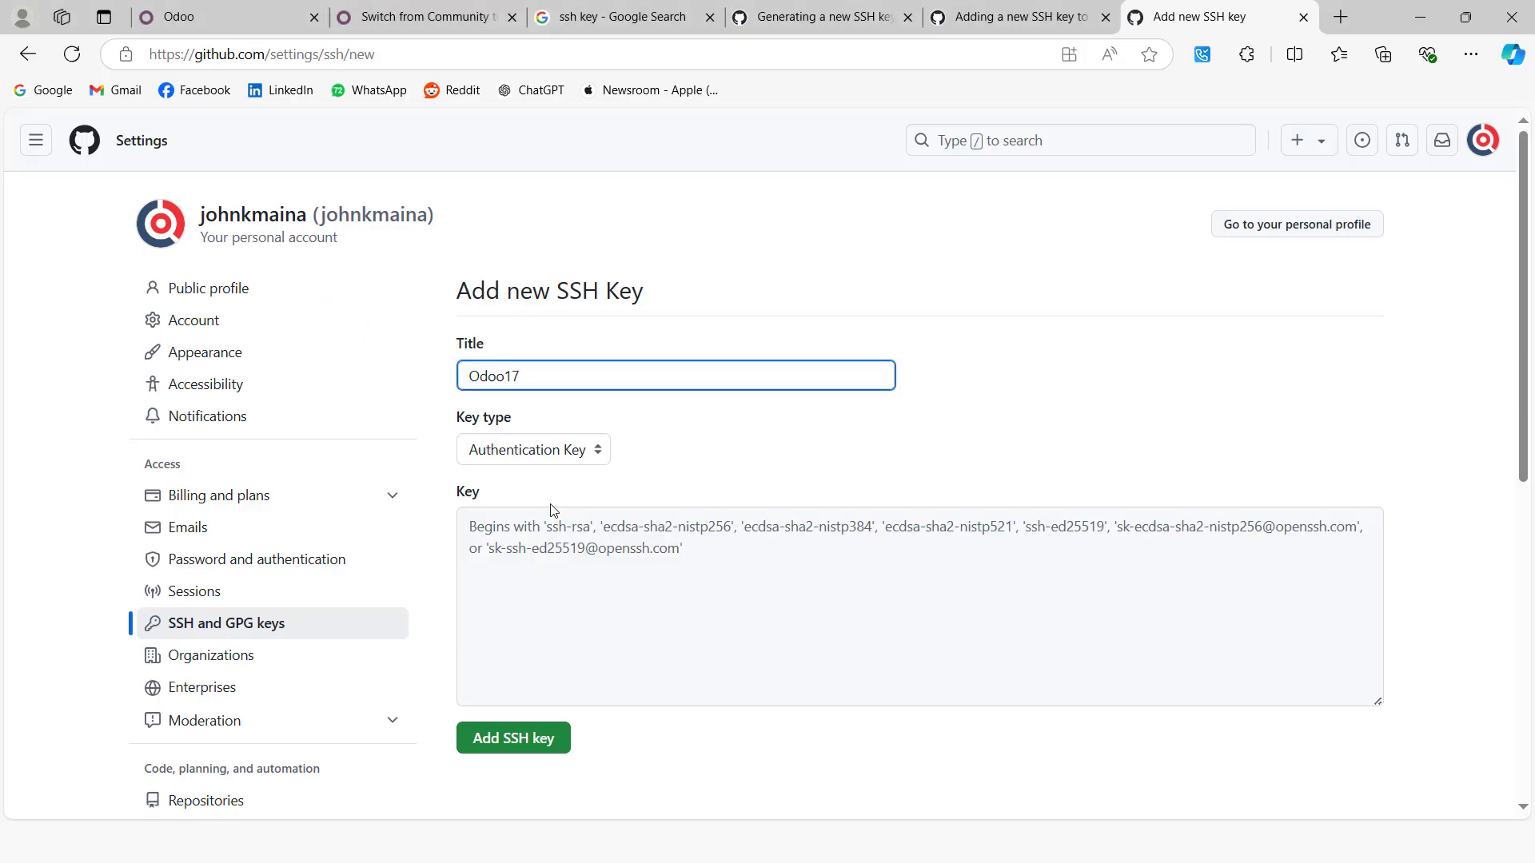
{"action": "left_click", "coordinate": [520, 551]}
{"action": "right_click", "coordinate": [518, 550]}
{"action": "left_click", "coordinate": [572, 279]}
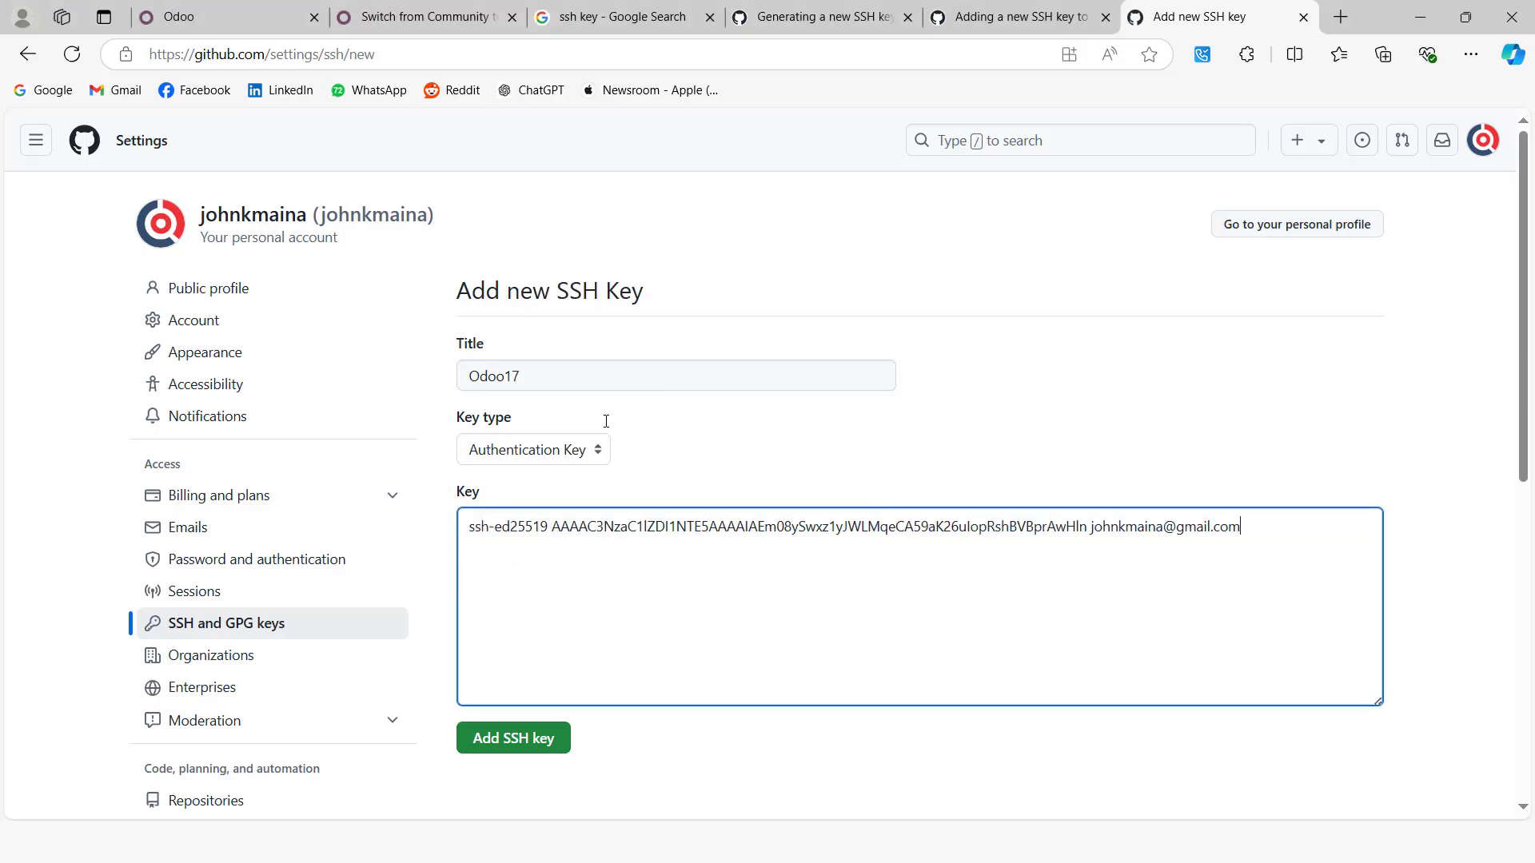
{"action": "left_click", "coordinate": [514, 739]}
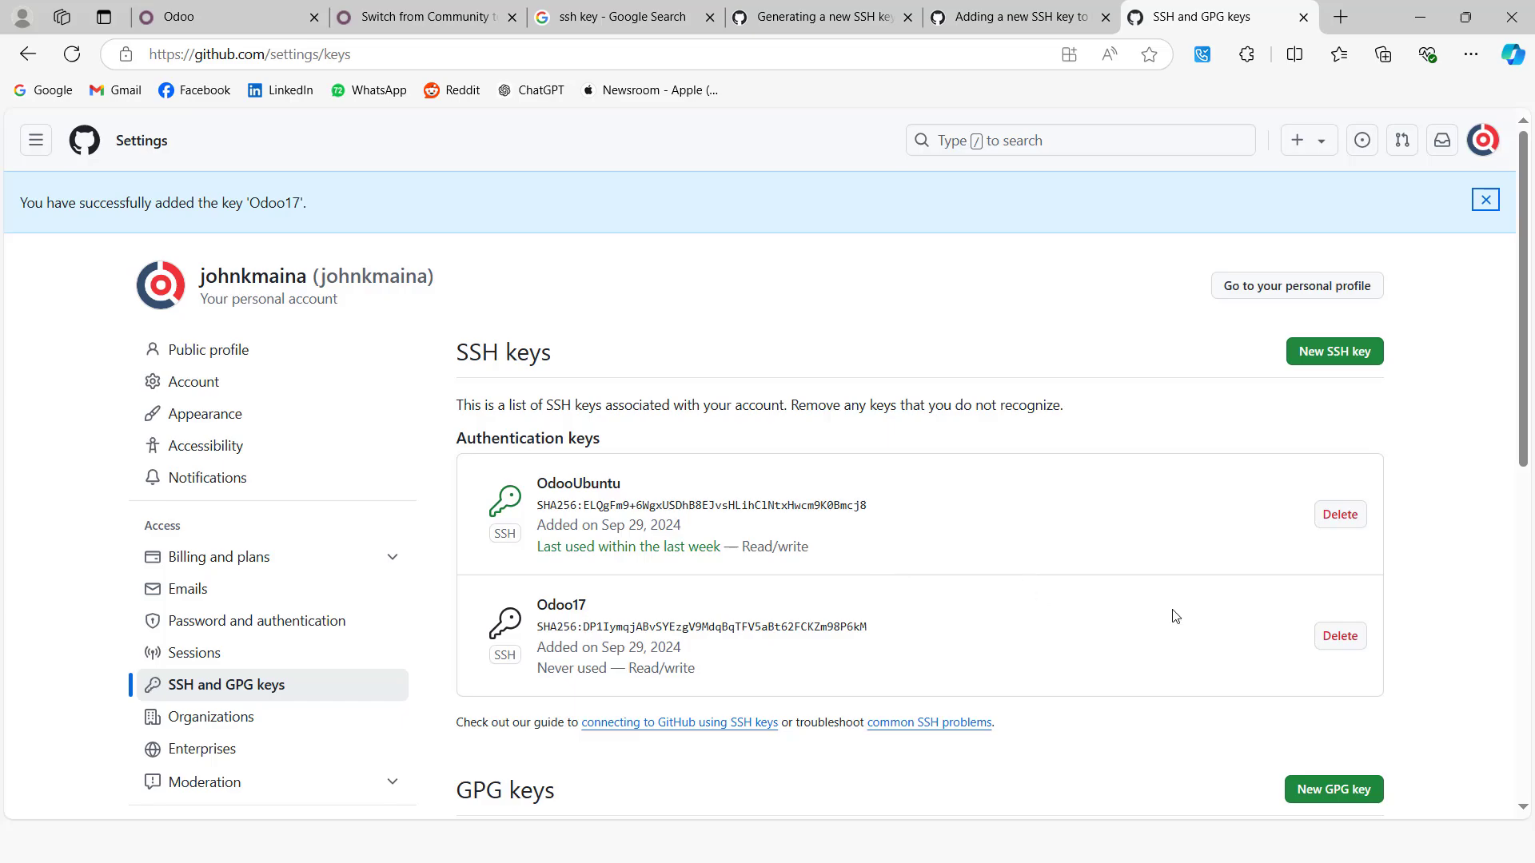
- Switch from the PowerPoint slide show back to the root SSH terminal window
{"action": "key", "text": "alt+Tab"}
{"action": "key", "text": "alt+Tab"}
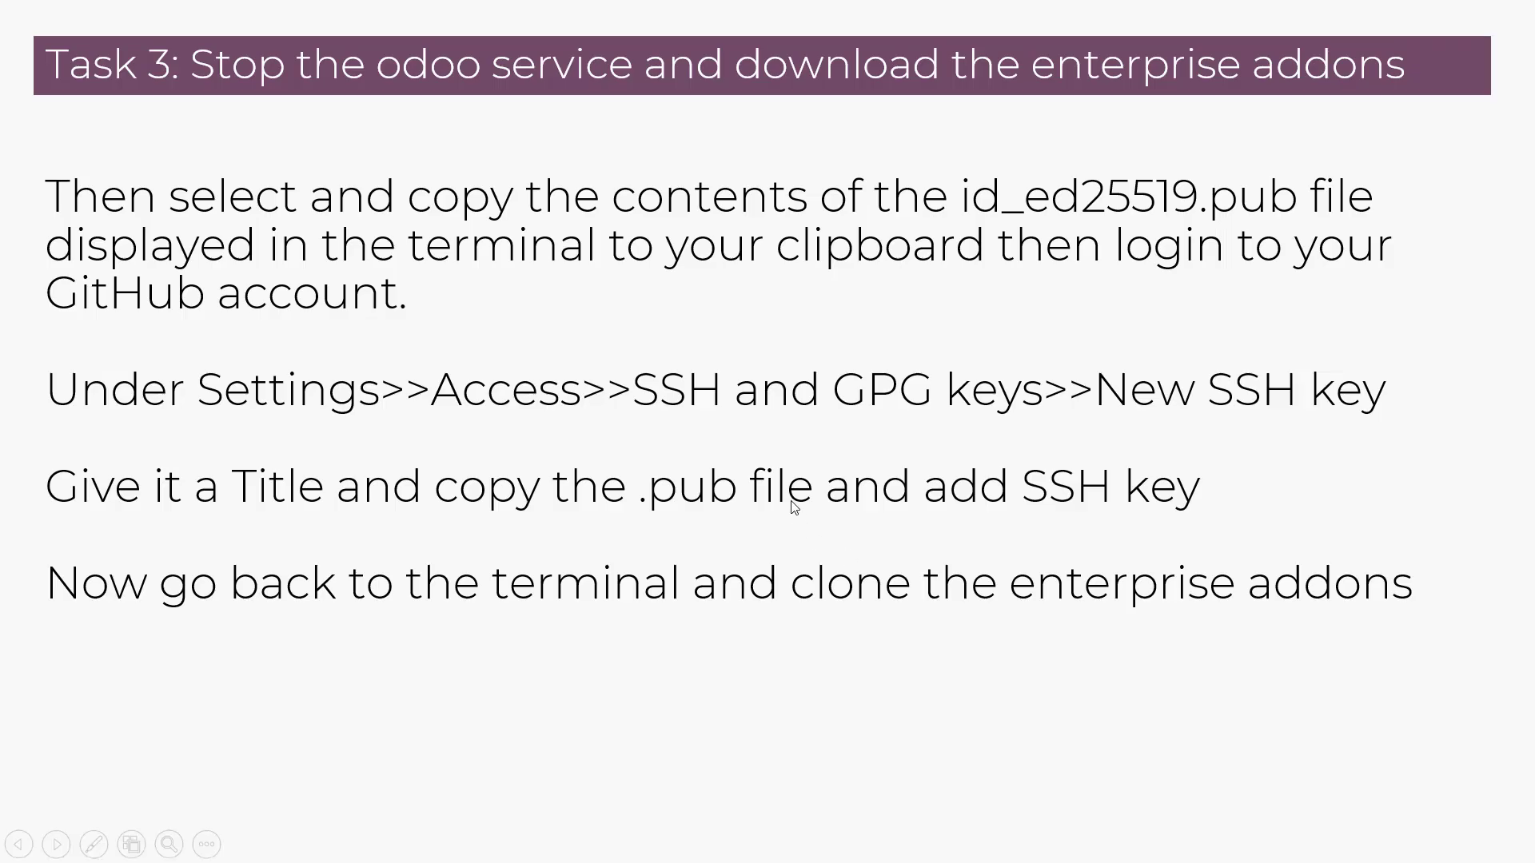
{"action": "key", "text": "alt+Tab"}
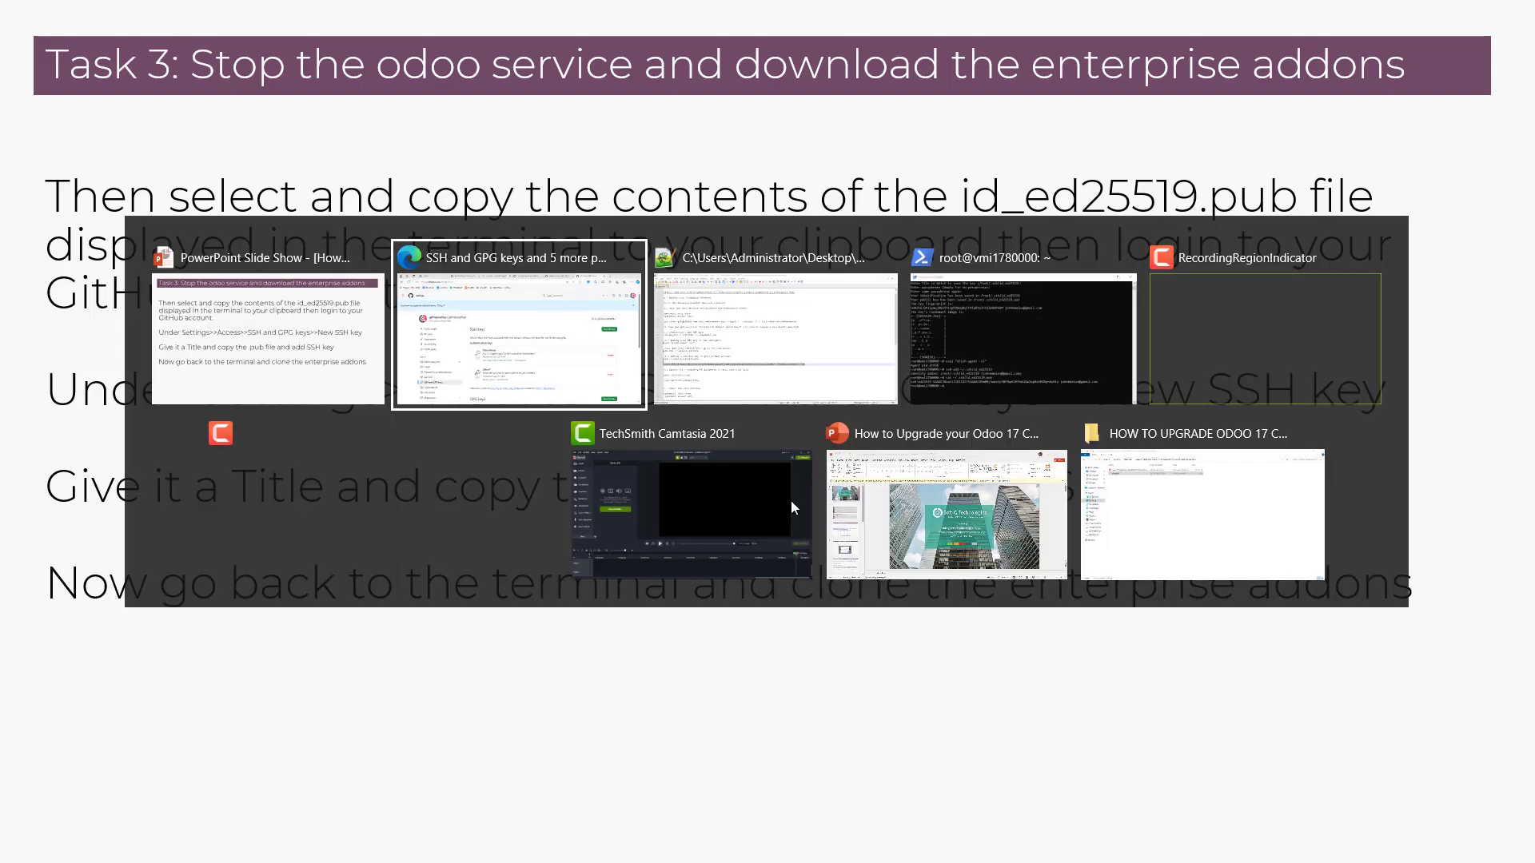
{"action": "key", "text": "Tab"}
{"action": "key", "text": "Tab"}
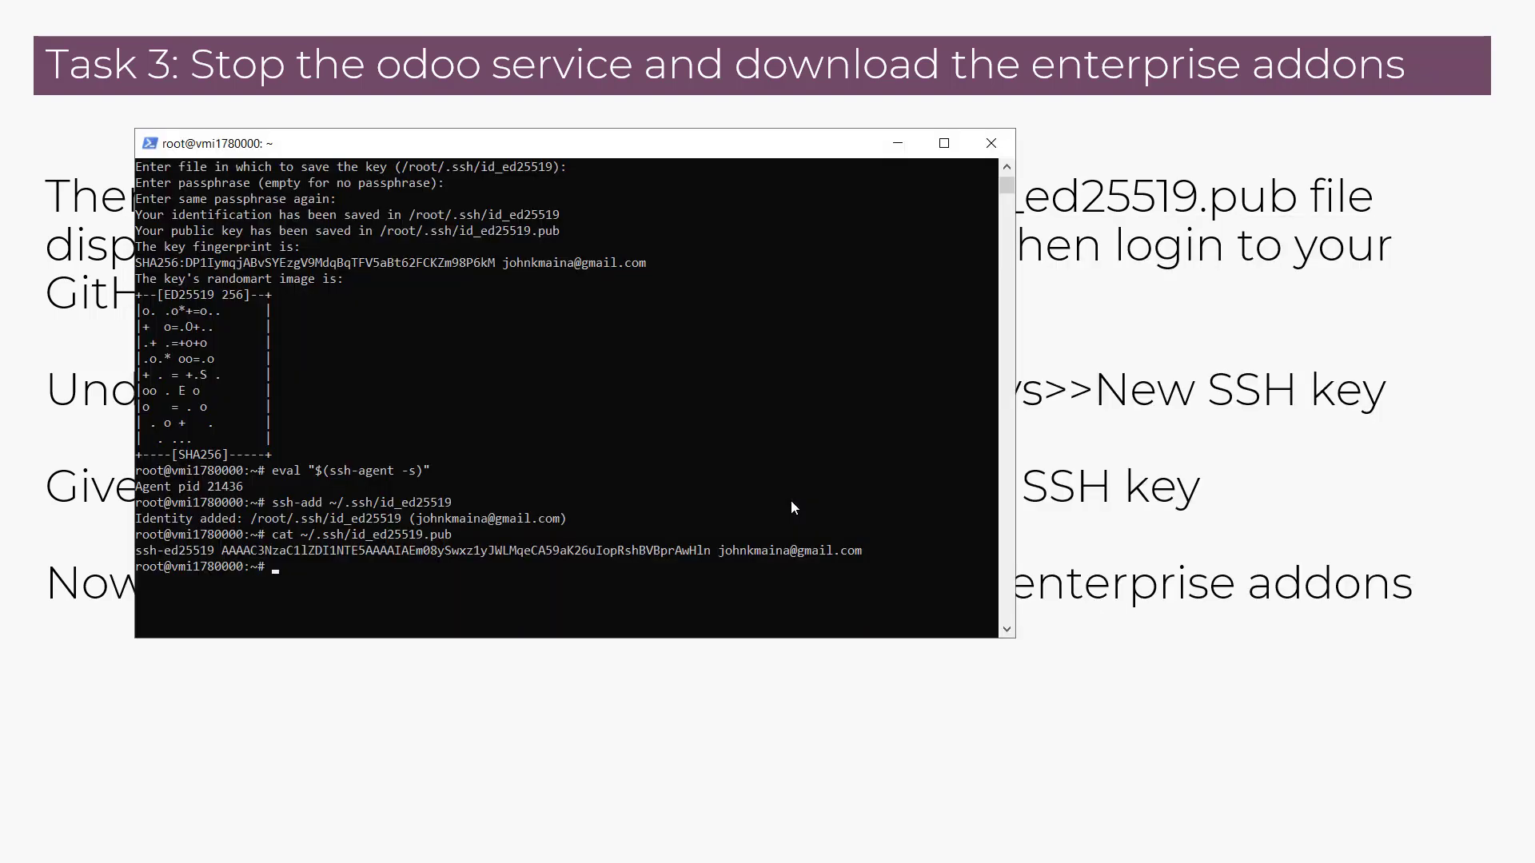
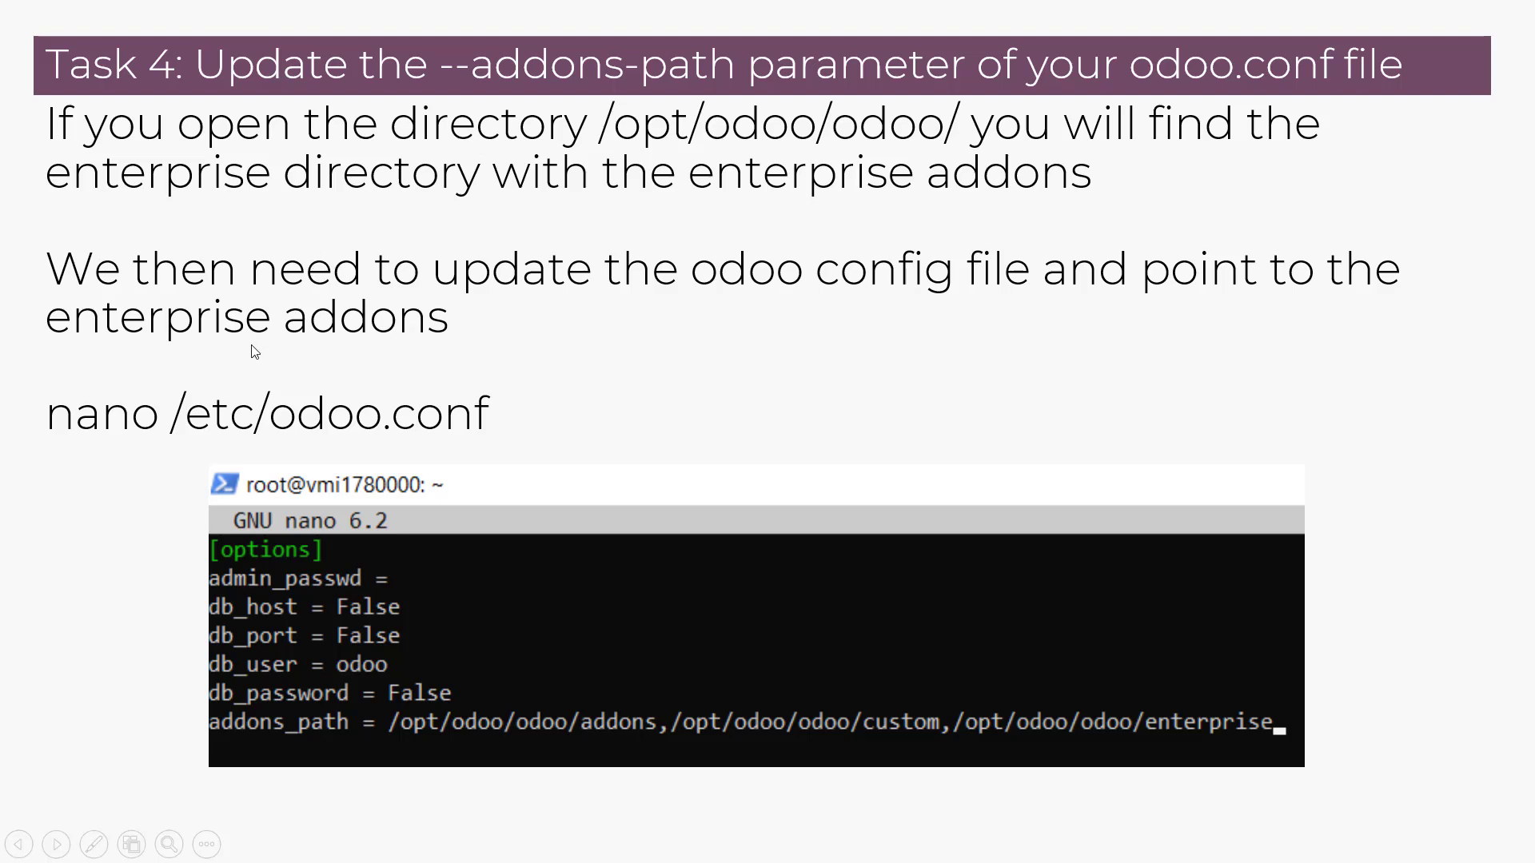
- Copy 'nano /etc/odoo.conf' from the steps file and paste it at the SSH prompt
{"action": "key", "text": "alt+Tab"}
{"action": "key", "text": "alt+Tab"}
{"action": "key", "text": "alt+Tab"}
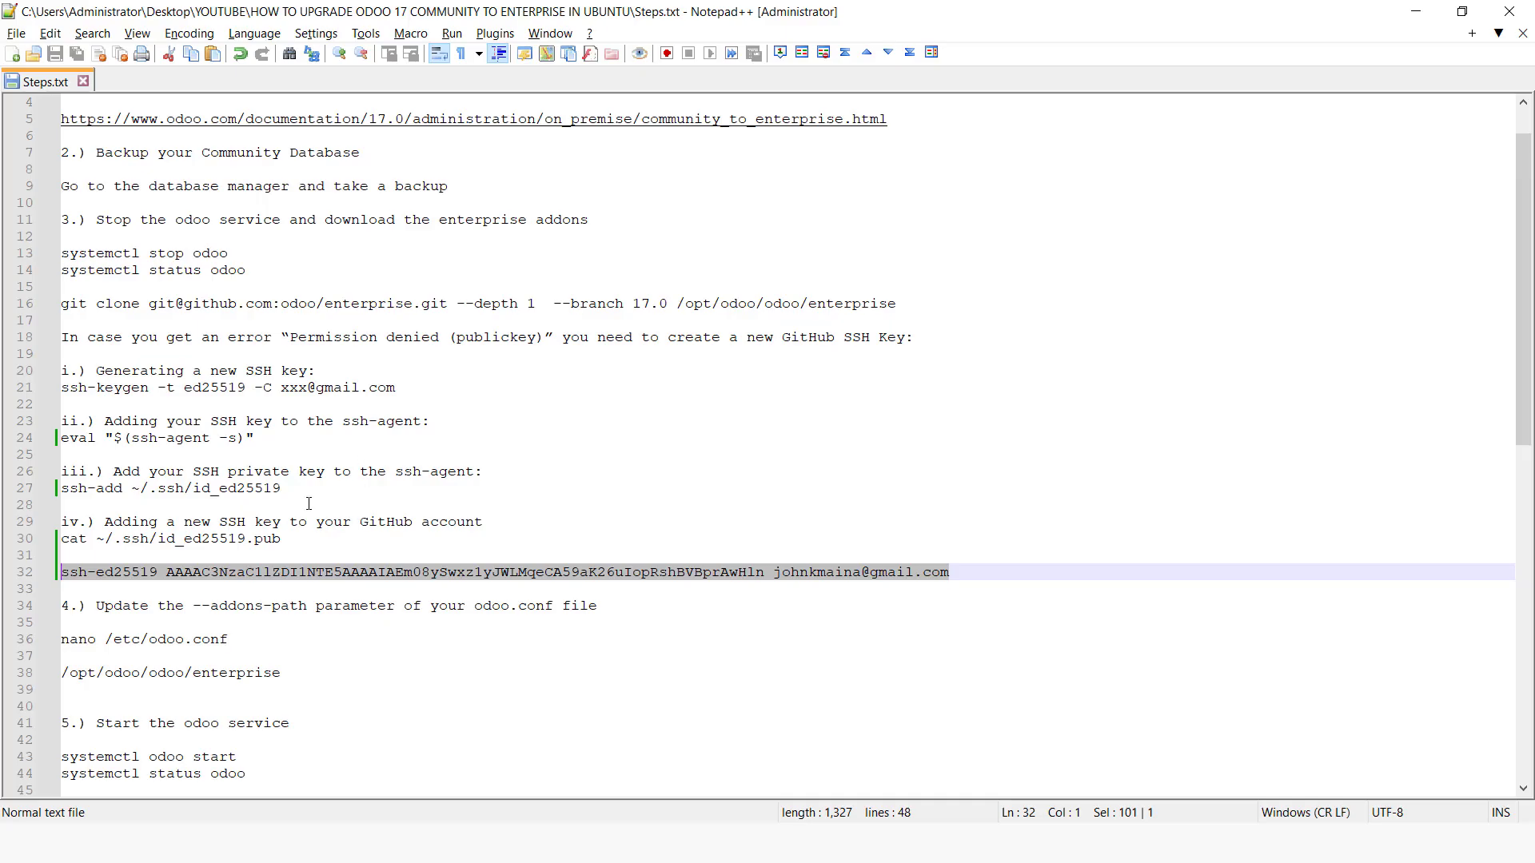
{"action": "left_click_drag", "start_coordinate": [227, 642], "coordinate": [61, 644]}
{"action": "right_click", "coordinate": [76, 645]}
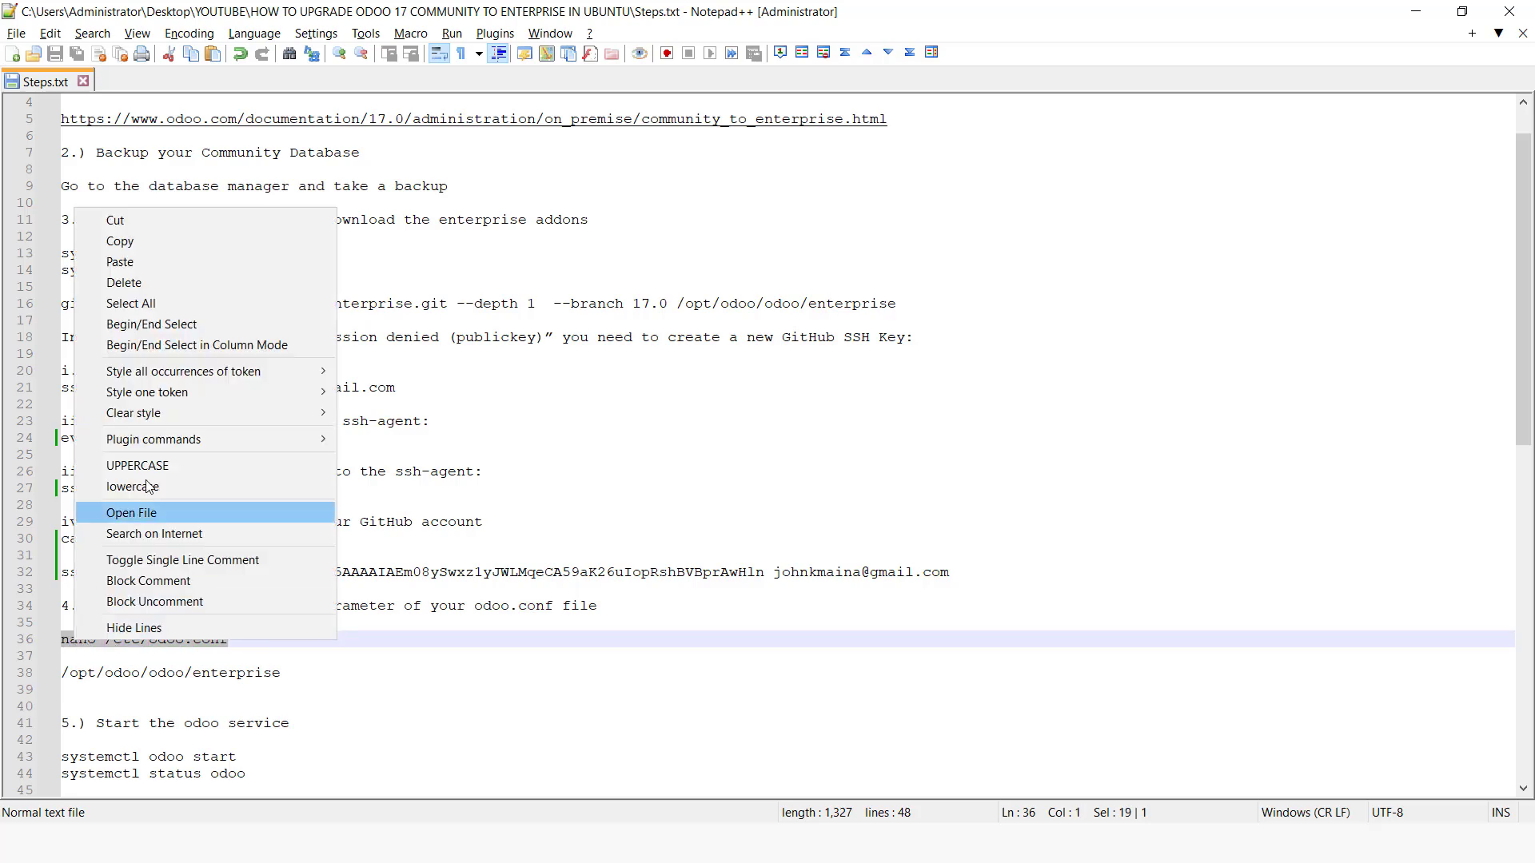
{"action": "left_click", "coordinate": [146, 237]}
{"action": "key", "text": "alt+Tab"}
{"action": "key", "text": "alt+Tab"}
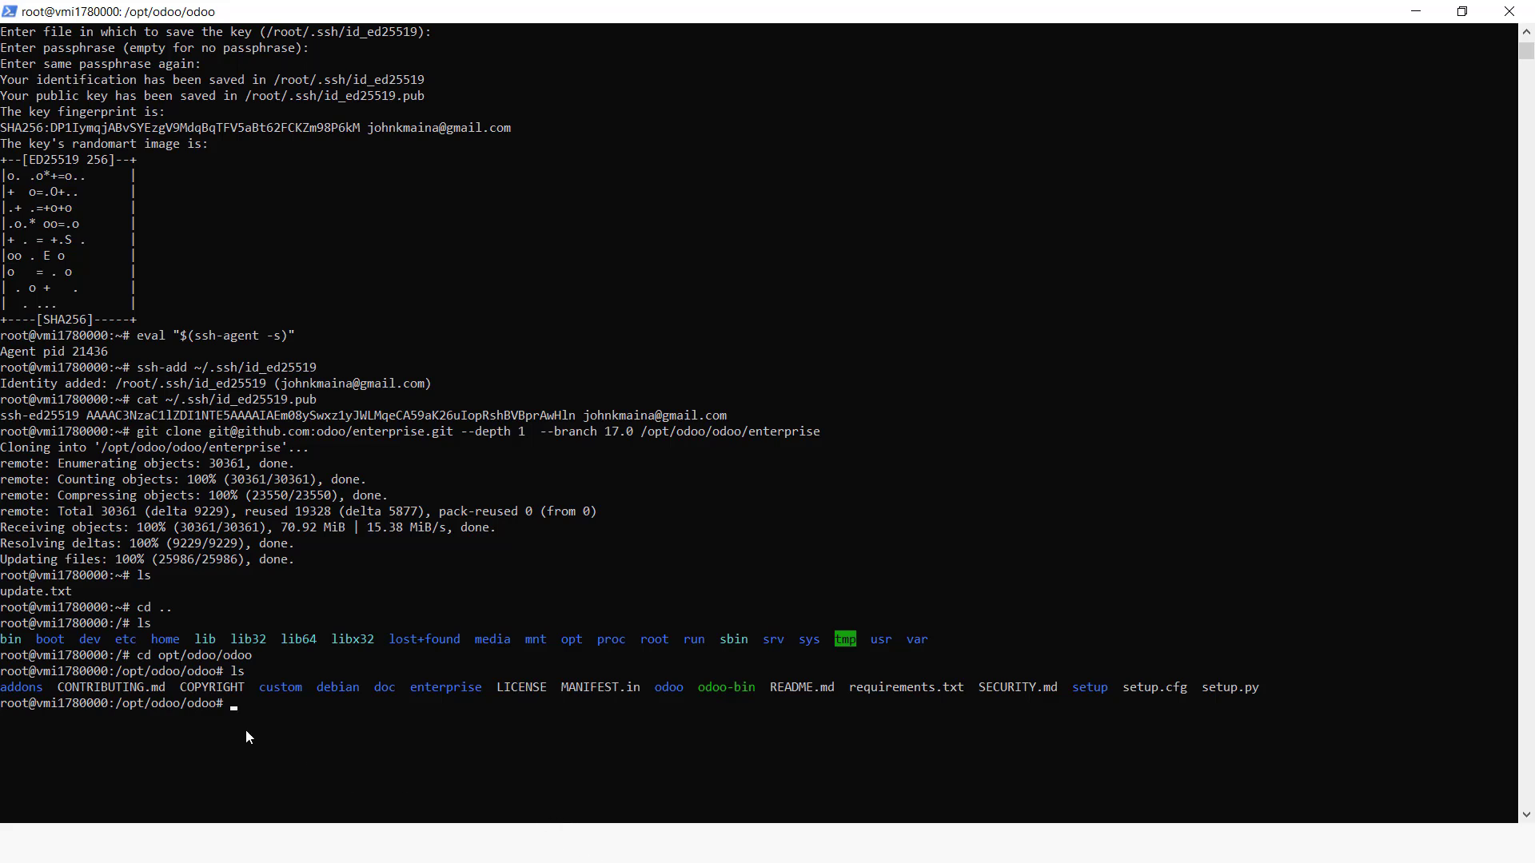
{"action": "right_click", "coordinate": [233, 705]}
- Open /etc/odoo.conf in nano, append ',/opt/odoo/odoo/enterprise' to addons_path, and save
{"action": "key", "text": "Return"}
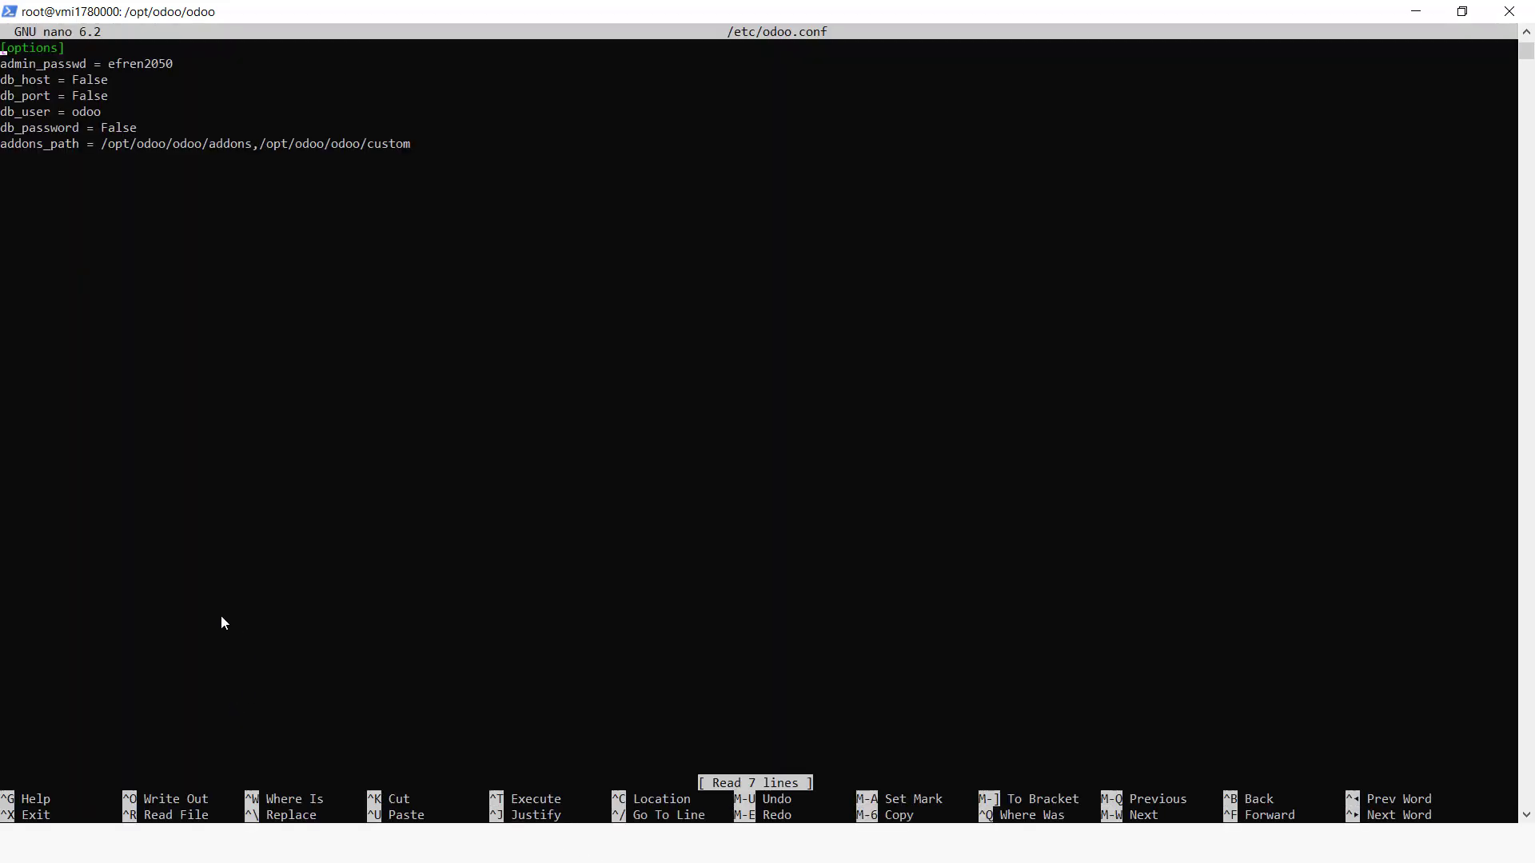
{"action": "key", "text": "Down"}
{"action": "key", "text": "Down"}
{"action": "key", "text": "Down"}
{"action": "key", "text": "Right"}
{"action": "key", "text": "Right"}
{"action": "key", "text": "Right"}
{"action": "key", "text": "Right"}
{"action": "key", "text": "Right"}
{"action": "key", "text": "Right"}
{"action": "key", "text": "Right"}
{"action": "key", "text": "Right"}
{"action": "key", "text": "Right"}
{"action": "key", "text": "Right"}
{"action": "key", "text": "Right"}
{"action": "key", "text": "Right"}
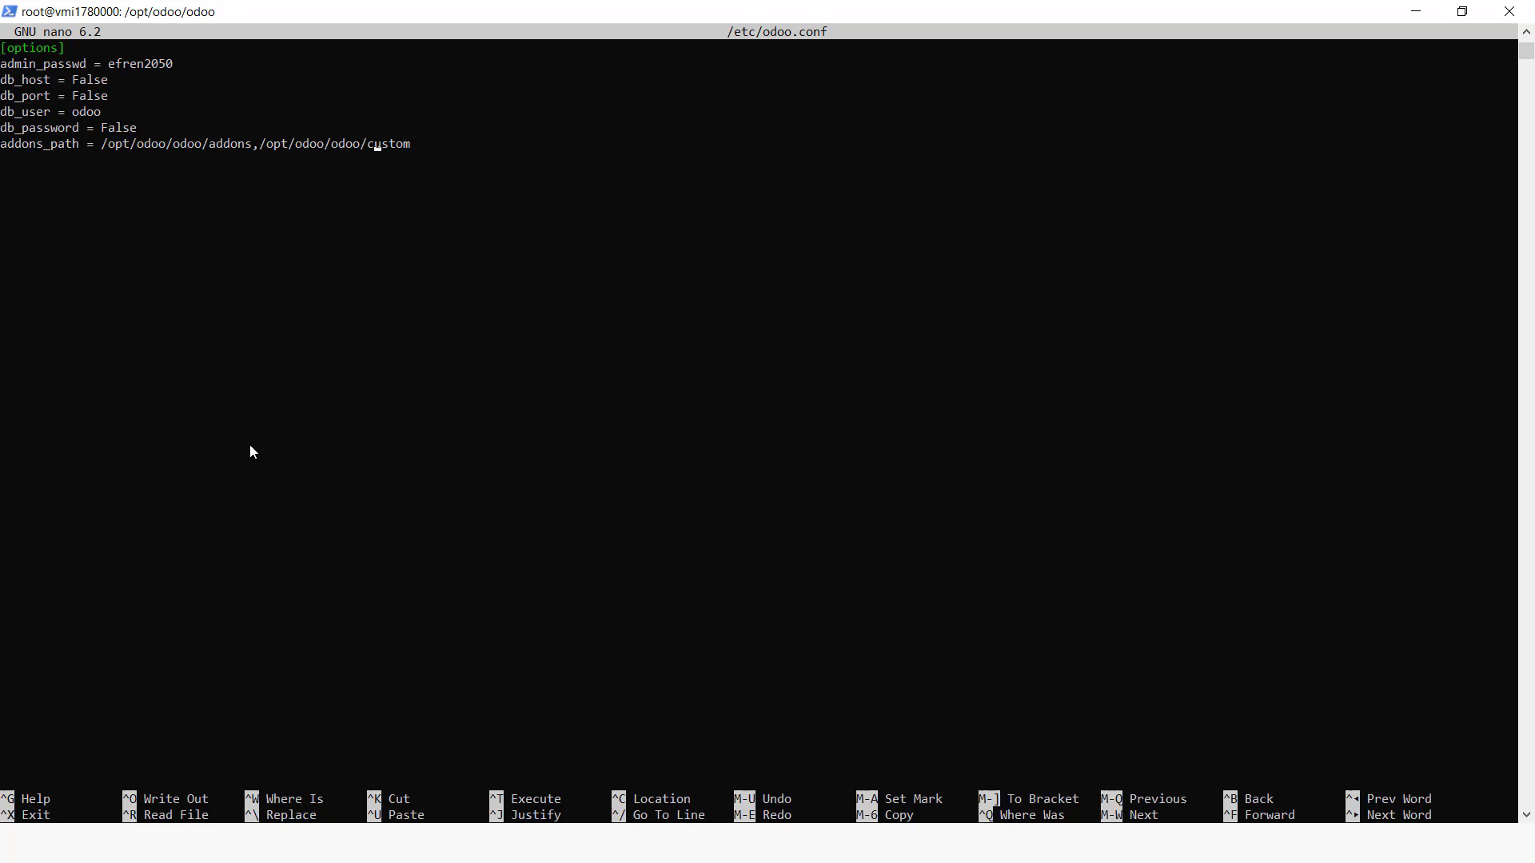
{"action": "key", "text": "Right"}
{"action": "key", "text": "Right"}
{"action": "key", "text": "Right"}
{"action": "key", "text": "Right"}
{"action": "key", "text": "Right"}
{"action": "type", "text": ",/opt/odoo/odoo/enterprise"}
{"action": "key", "text": "ctrl+x"}
{"action": "key", "text": "y"}
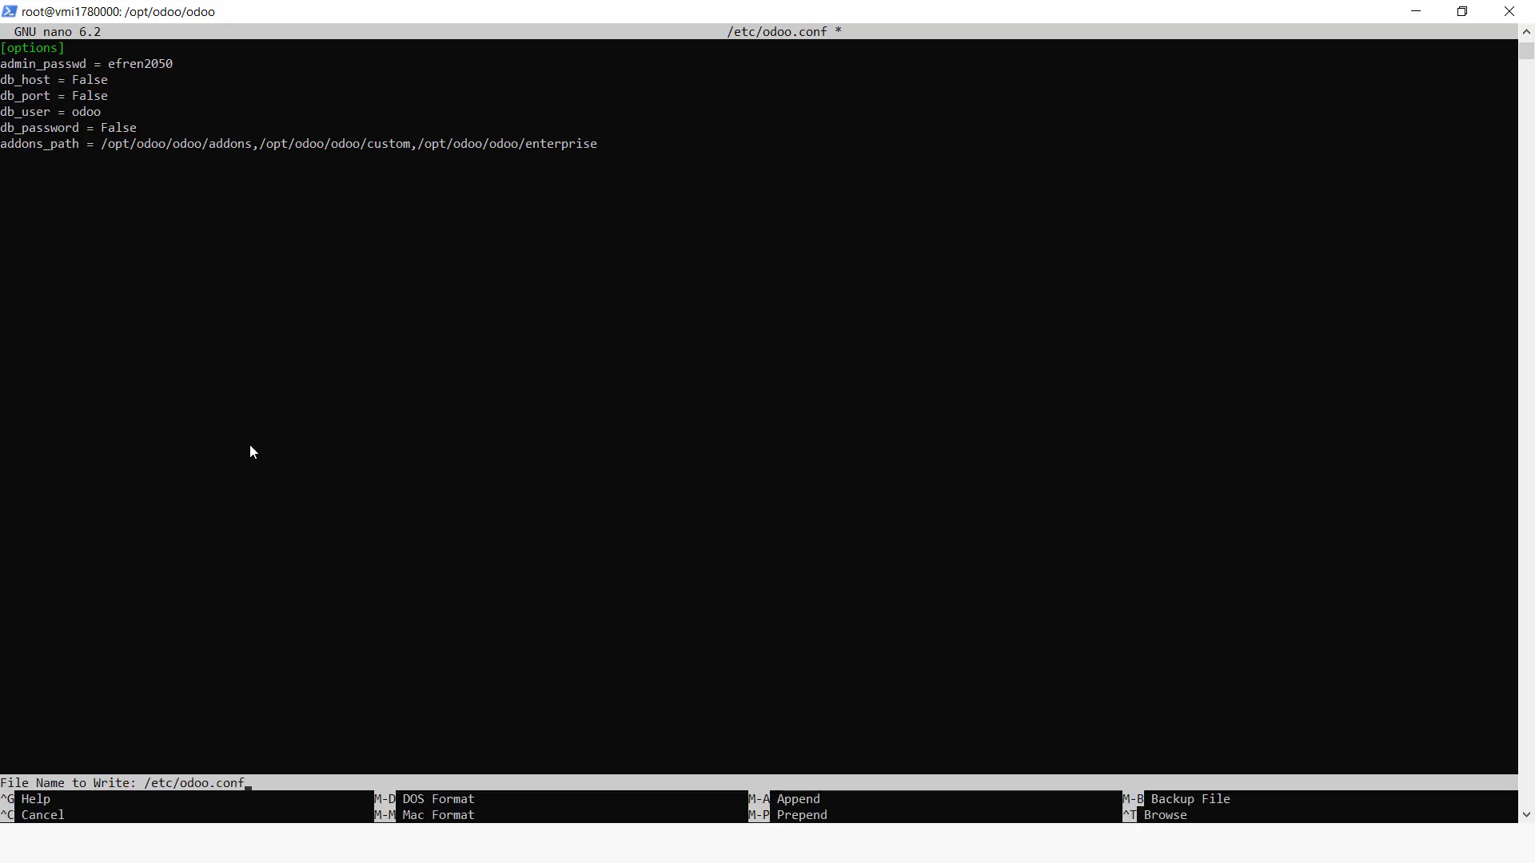
{"action": "key", "text": "Return"}
- Advance the slide show to Task 5, 'Start the odoo service', then return to the steps file
{"action": "key", "text": "alt+Tab"}
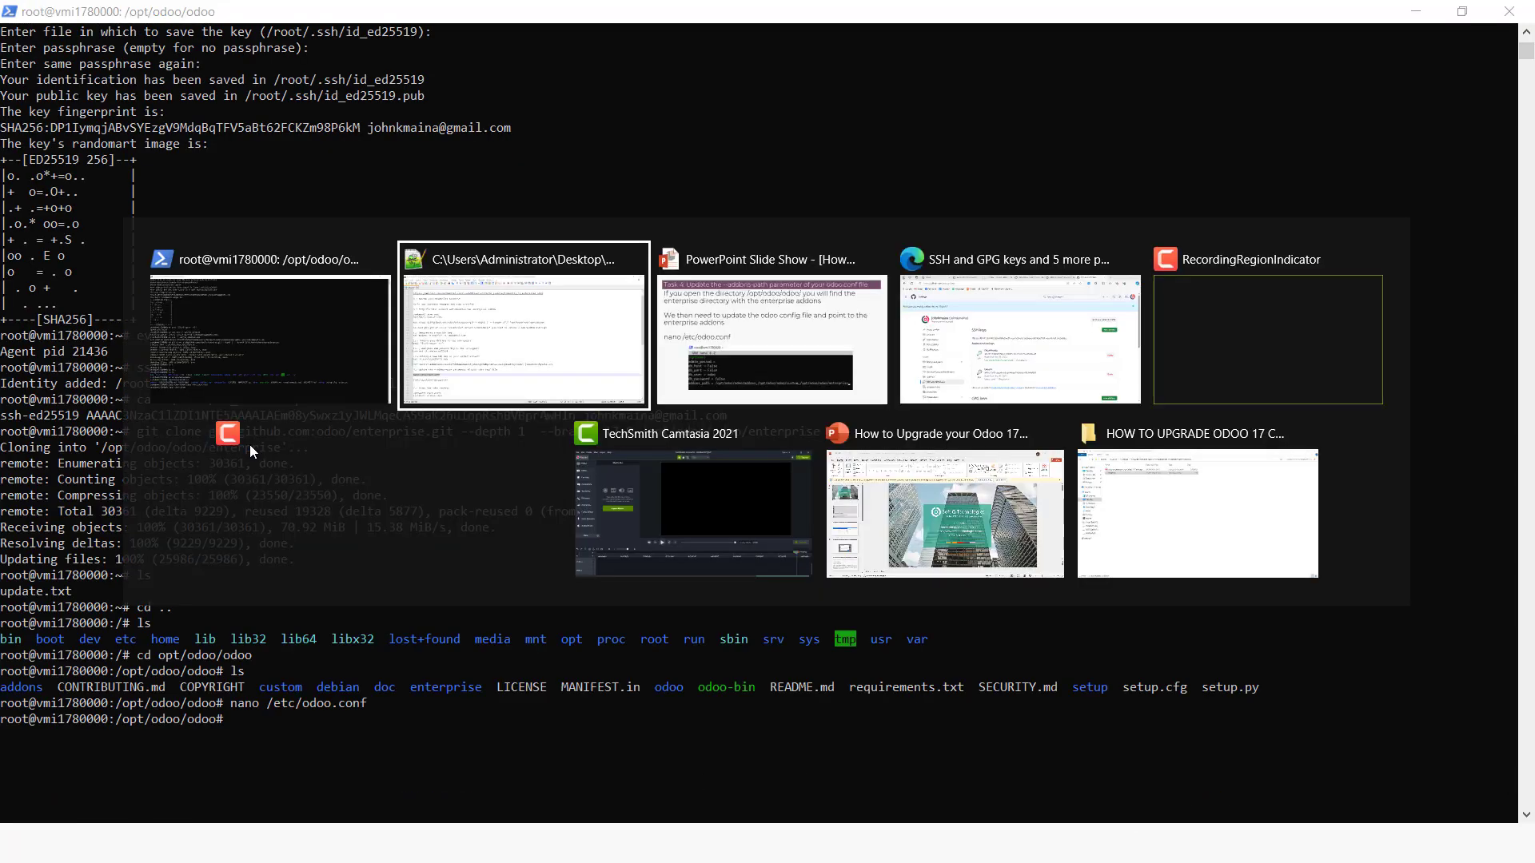
{"action": "key", "text": "alt+Tab"}
{"action": "key", "text": "alt+Tab"}
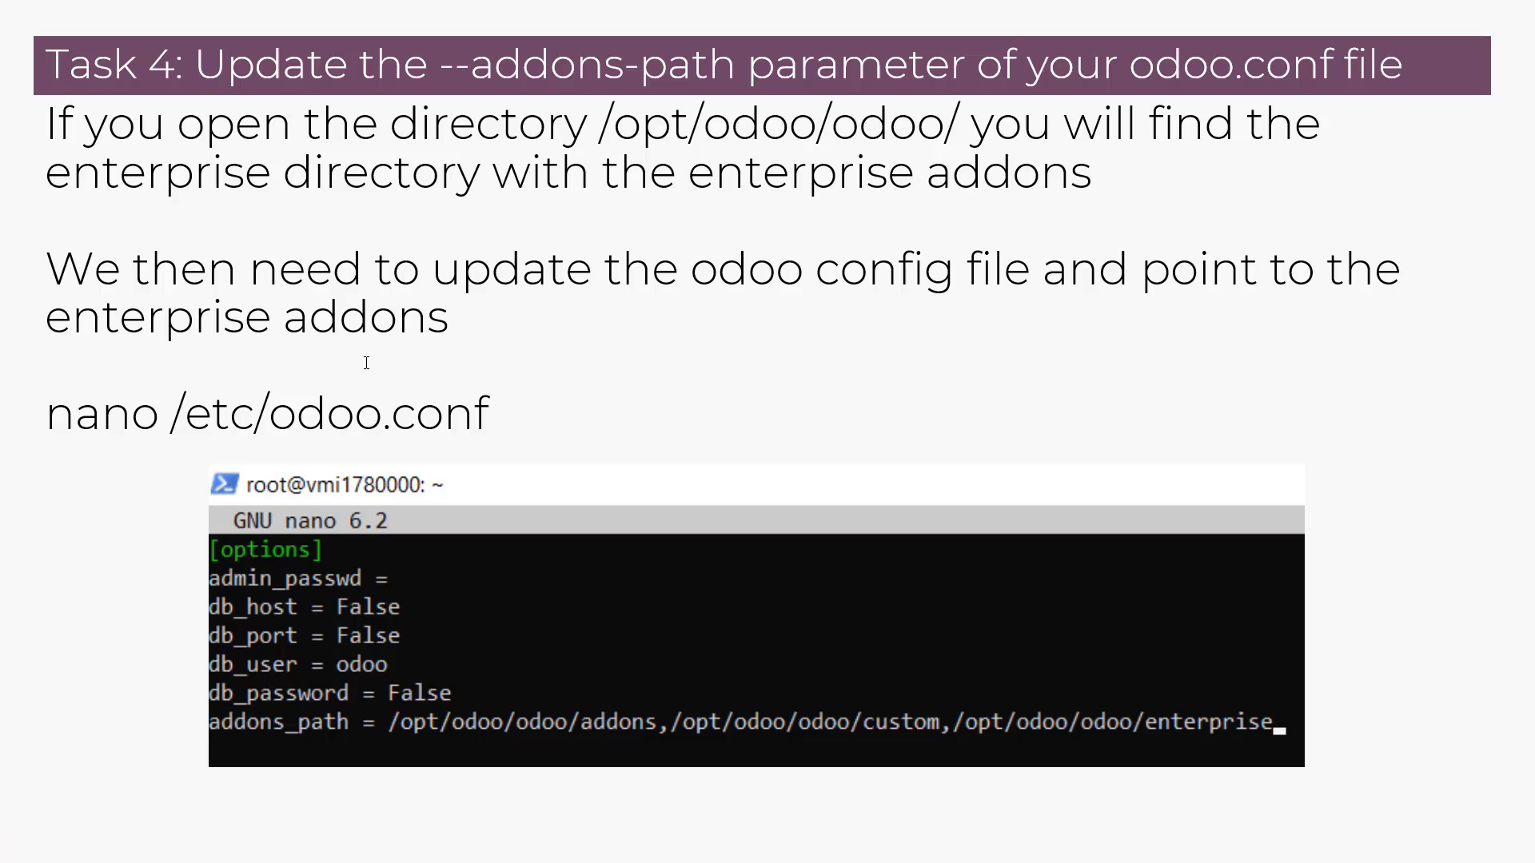
{"action": "key", "text": "Right"}
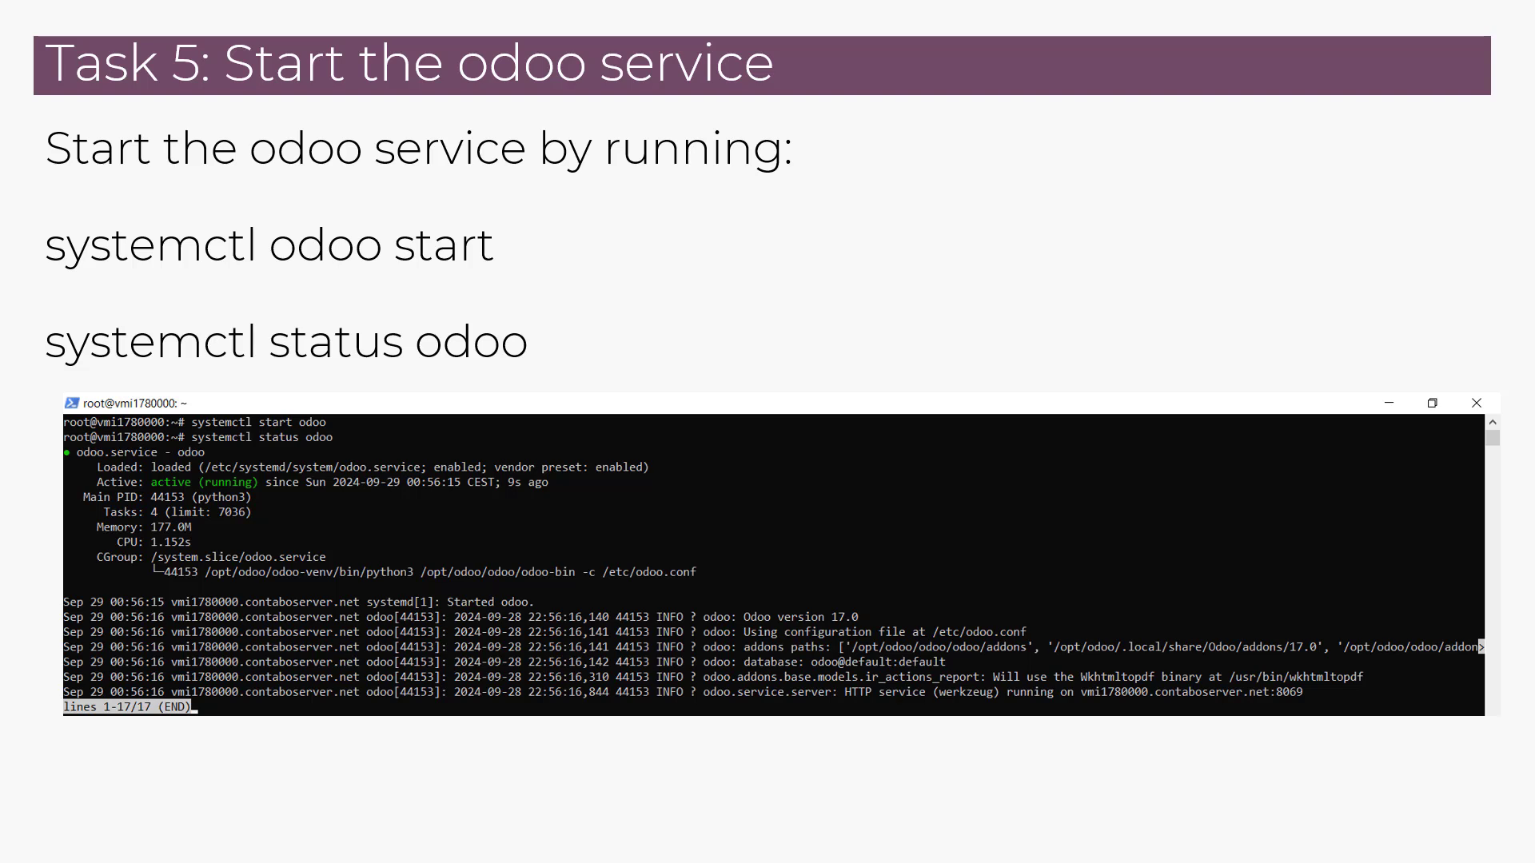
{"action": "key", "text": "alt+Tab"}
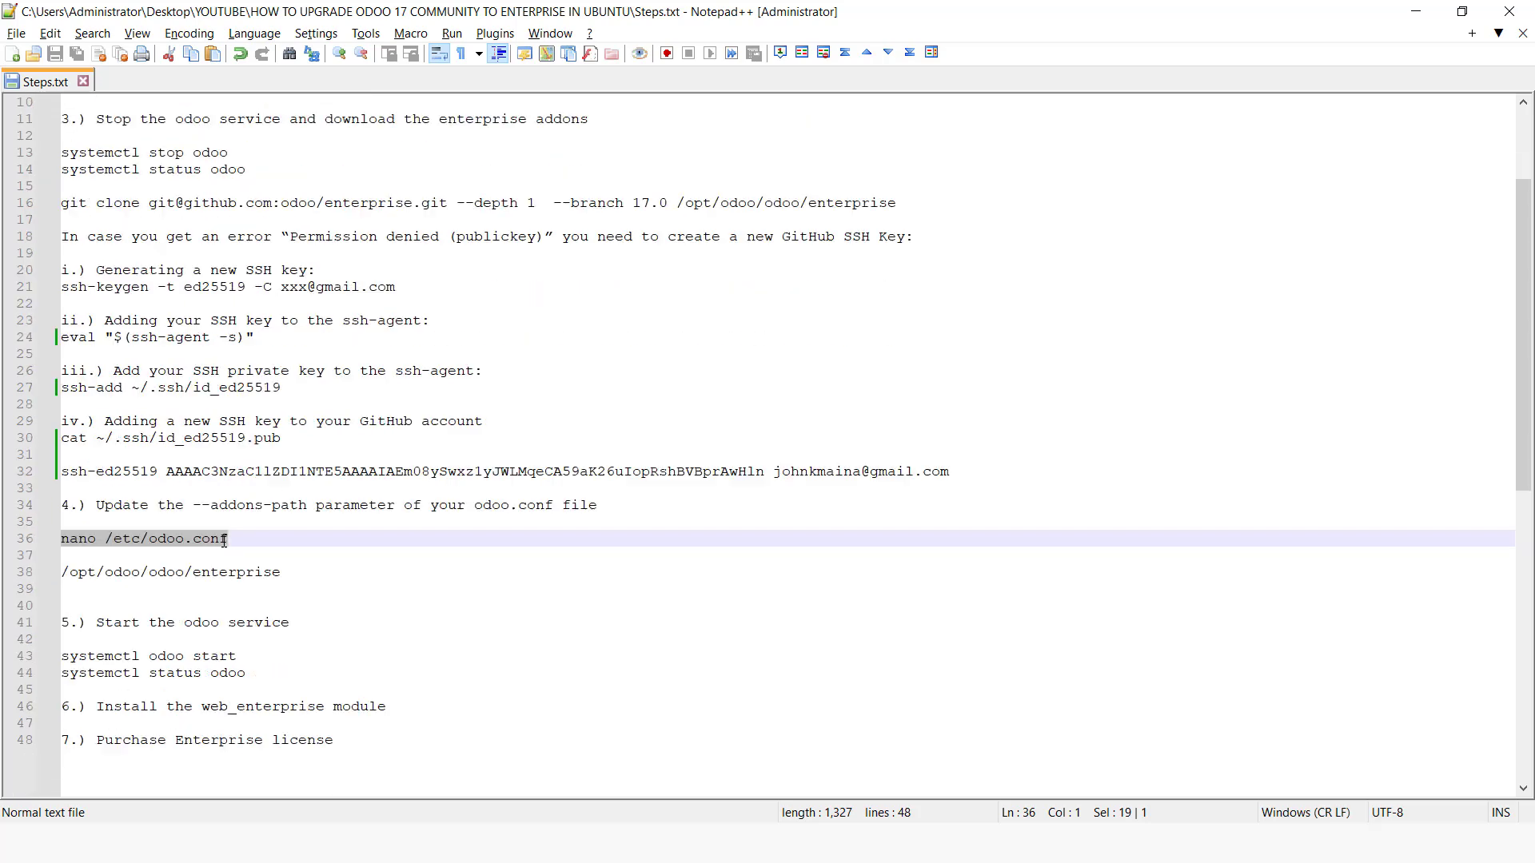
- Copy 'systemctl odoo start' from line 43 of the steps file and paste it into the terminal
{"action": "scroll", "coordinate": [224, 541], "scroll_direction": "down", "scroll_amount": 1}
{"action": "left_click", "coordinate": [69, 607]}
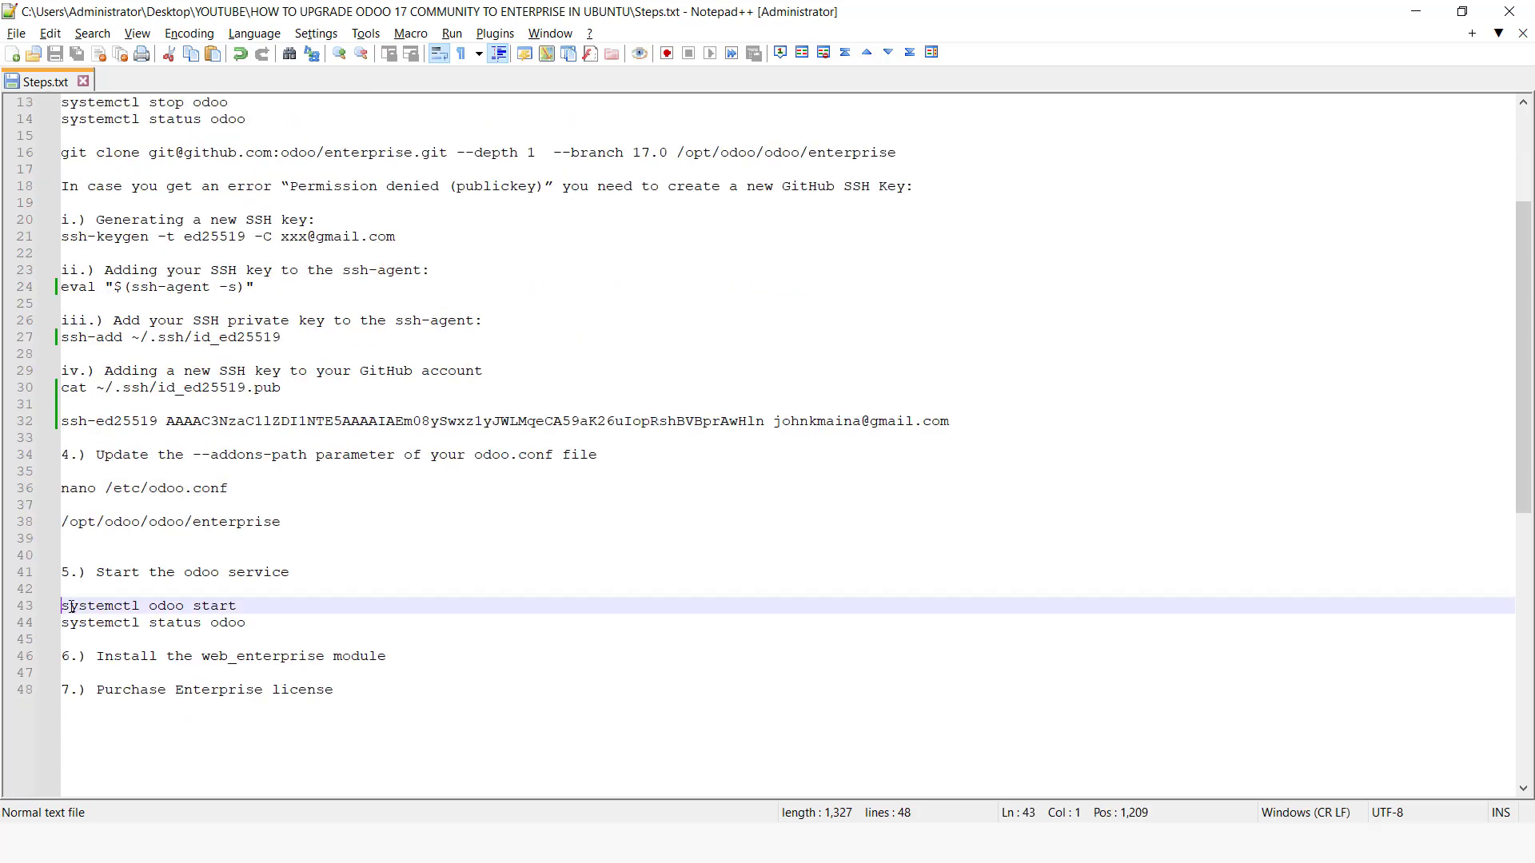
{"action": "left_click_drag", "start_coordinate": [69, 608], "coordinate": [243, 606]}
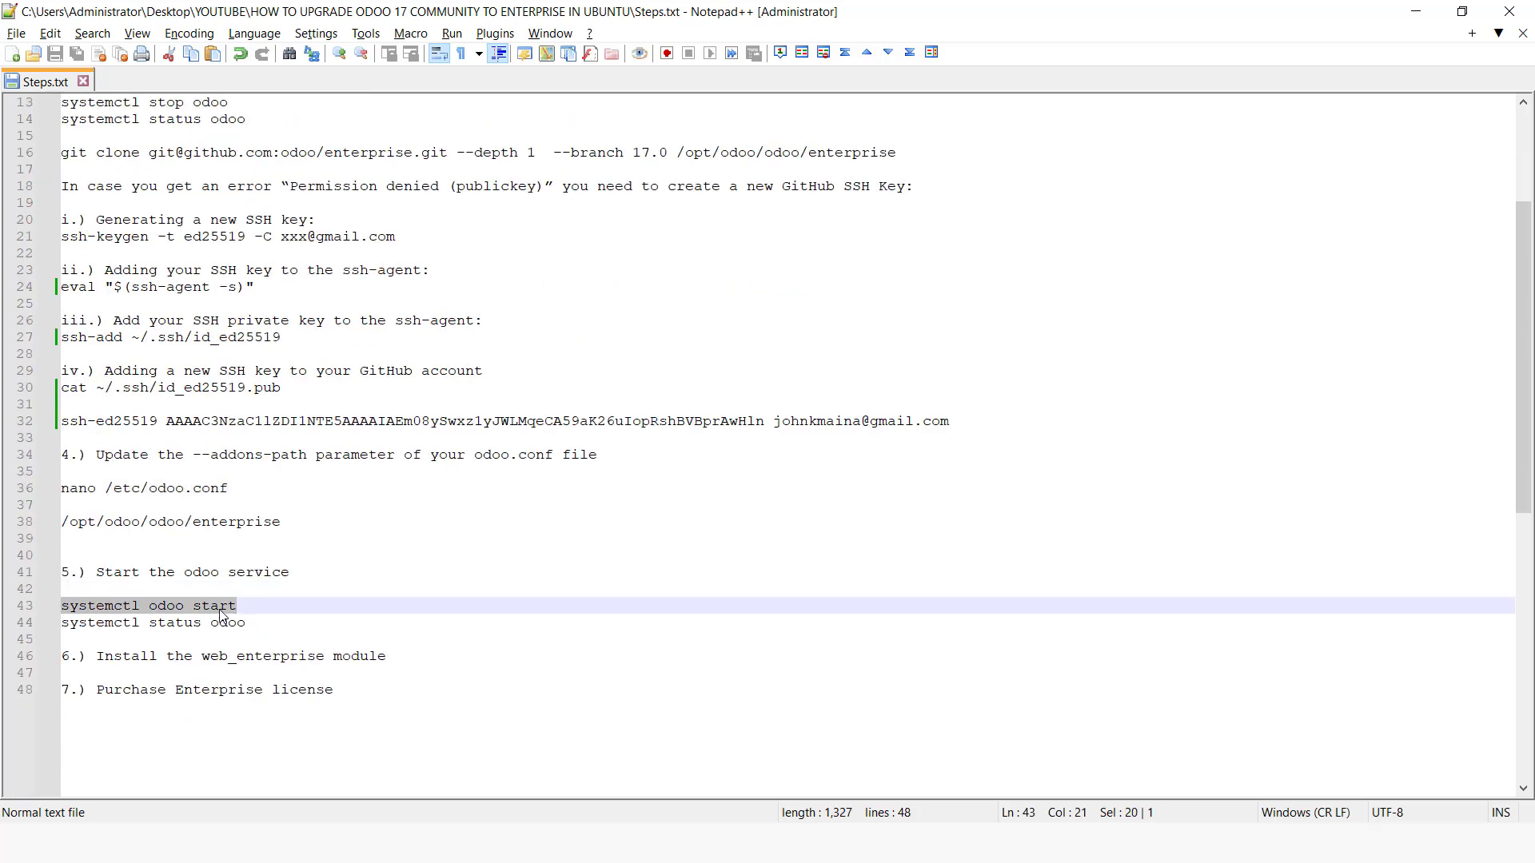
{"action": "right_click", "coordinate": [222, 616]}
{"action": "left_click", "coordinate": [304, 210]}
{"action": "key", "text": "alt+Tab"}
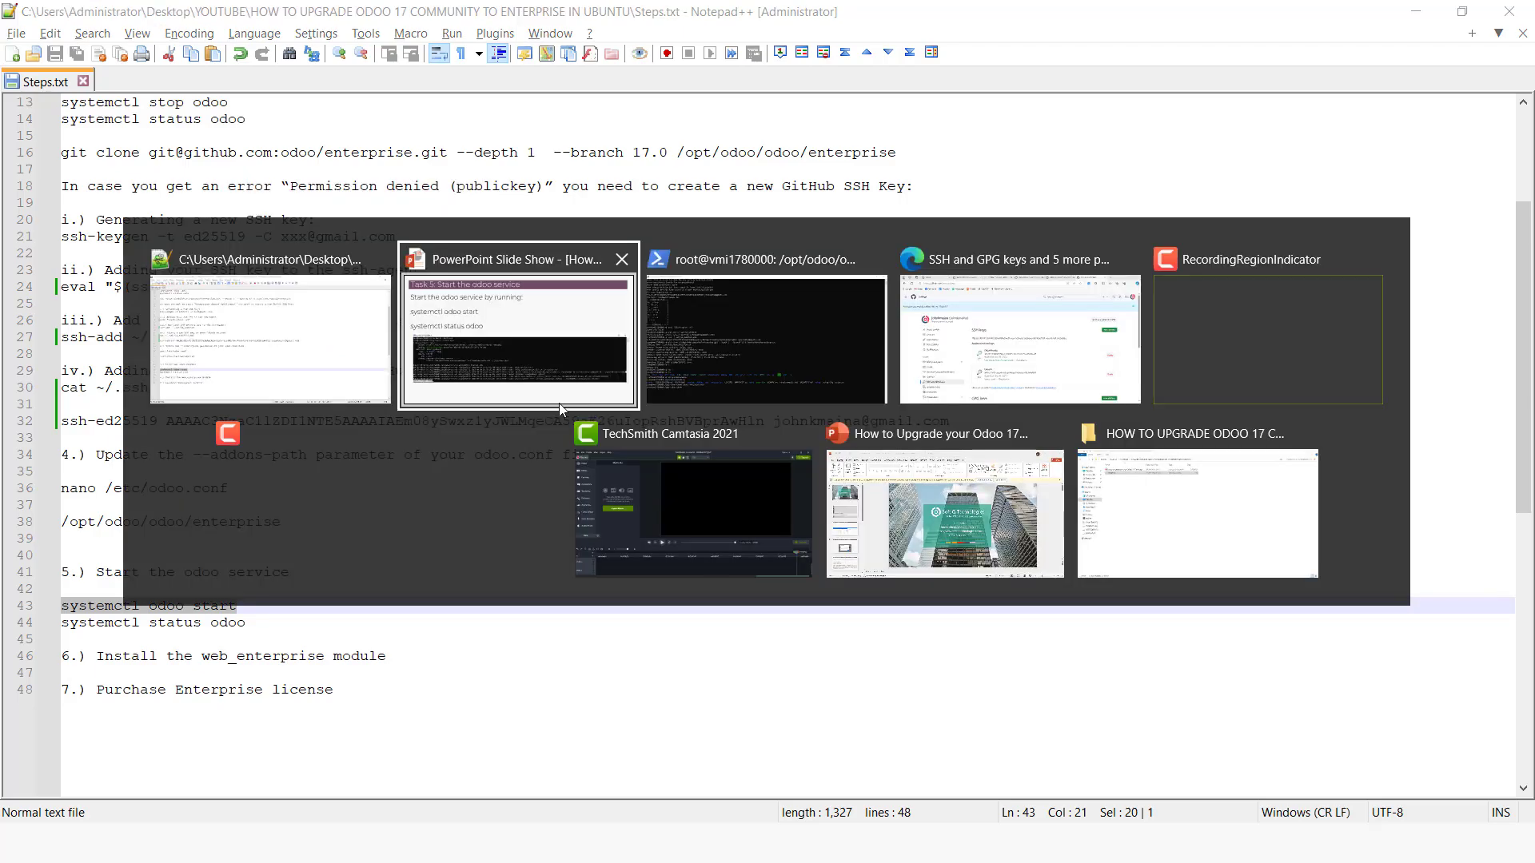
{"action": "key", "text": "alt+Tab"}
{"action": "right_click", "coordinate": [245, 723]}
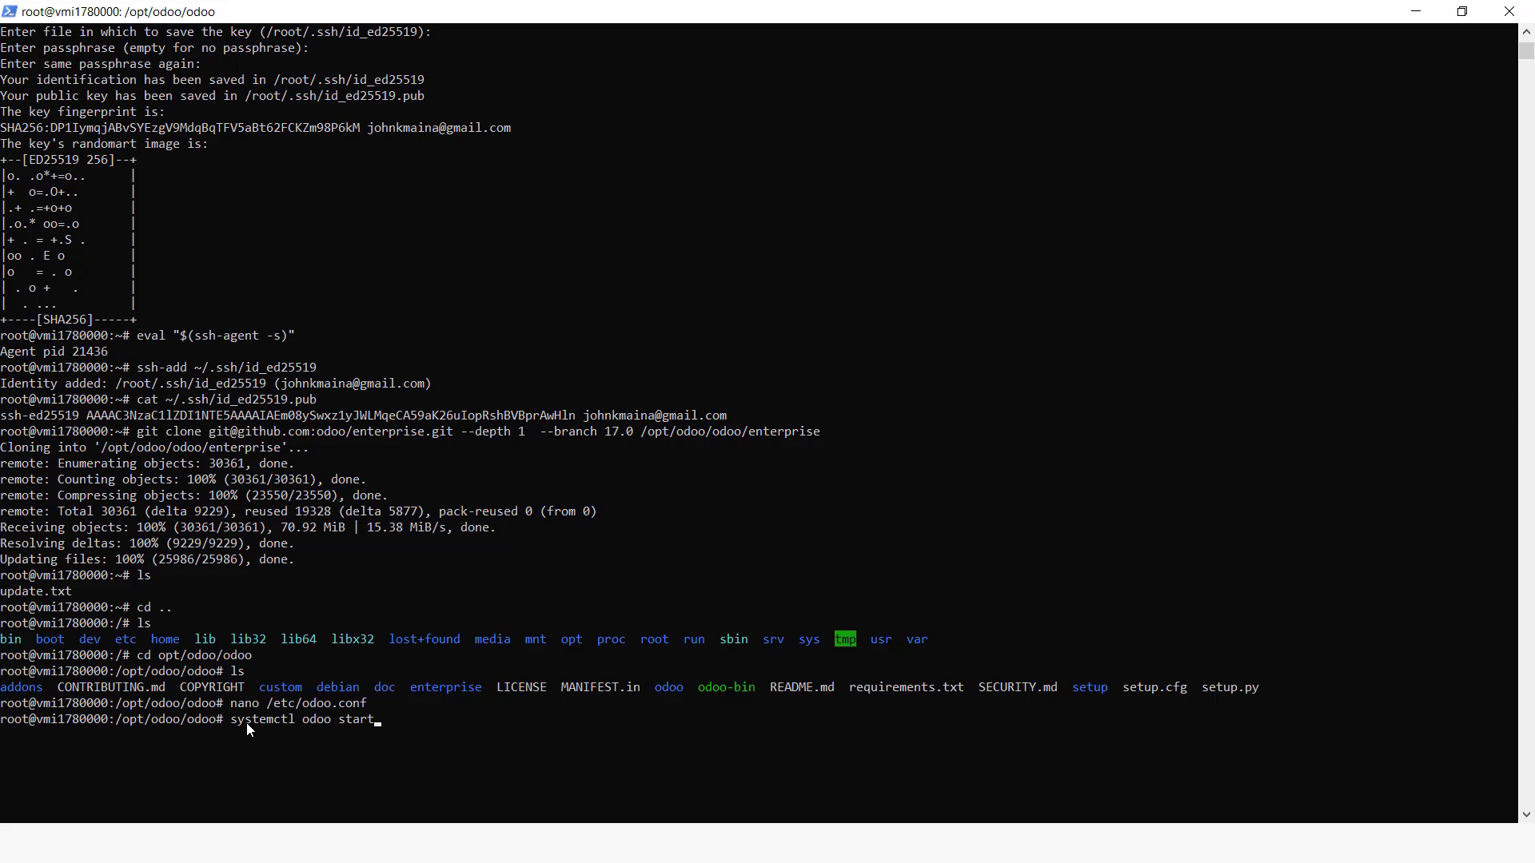
- Run 'systemctl odoo start' three times, including once from the home directory; each fails
{"action": "key", "text": "Return"}
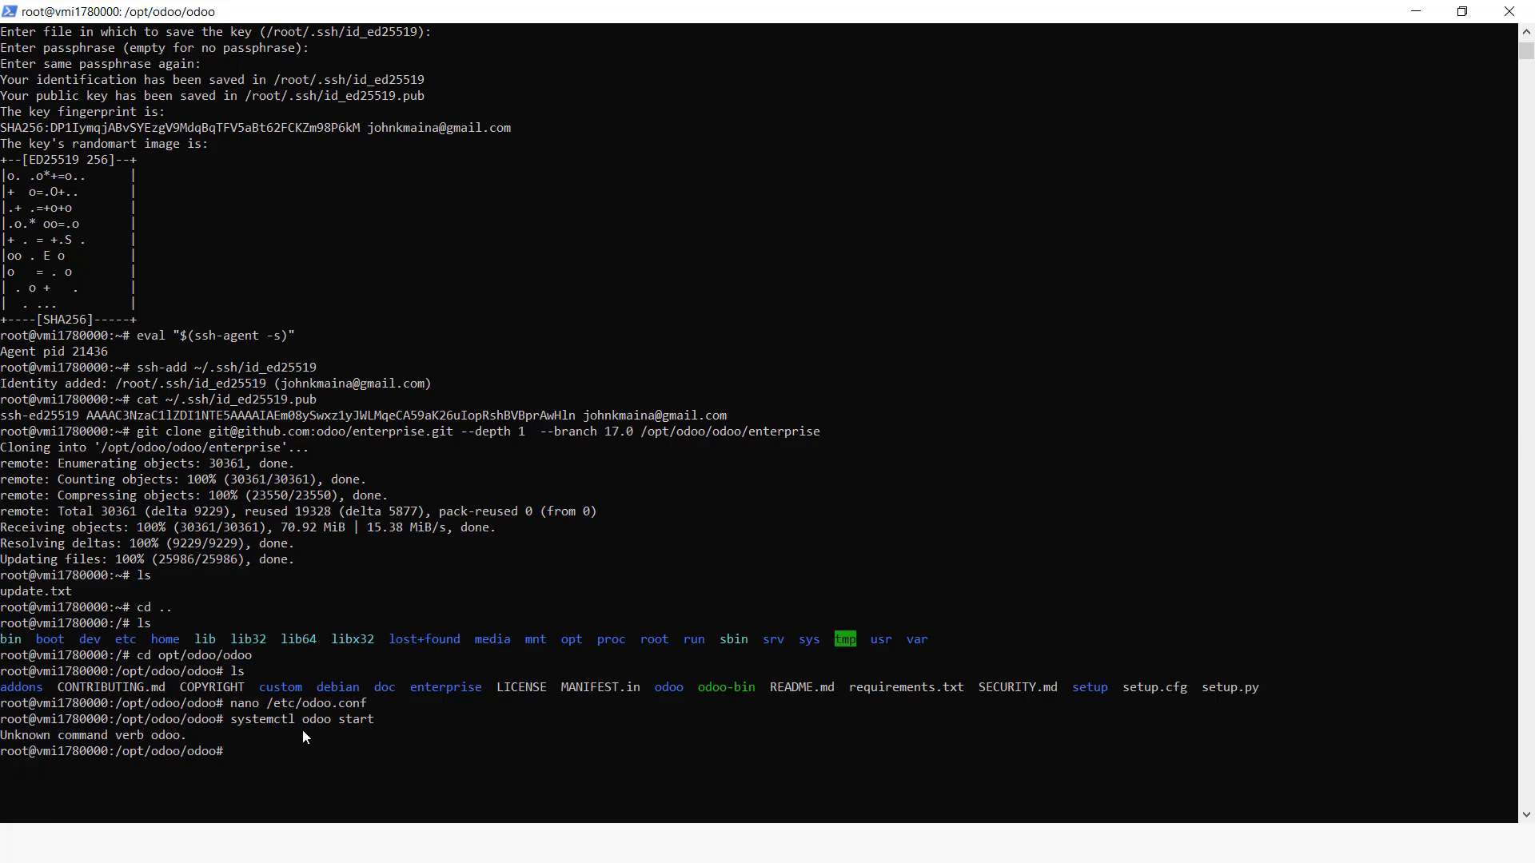
{"action": "type", "text": "systemctl odoo start"}
{"action": "key", "text": "Return"}
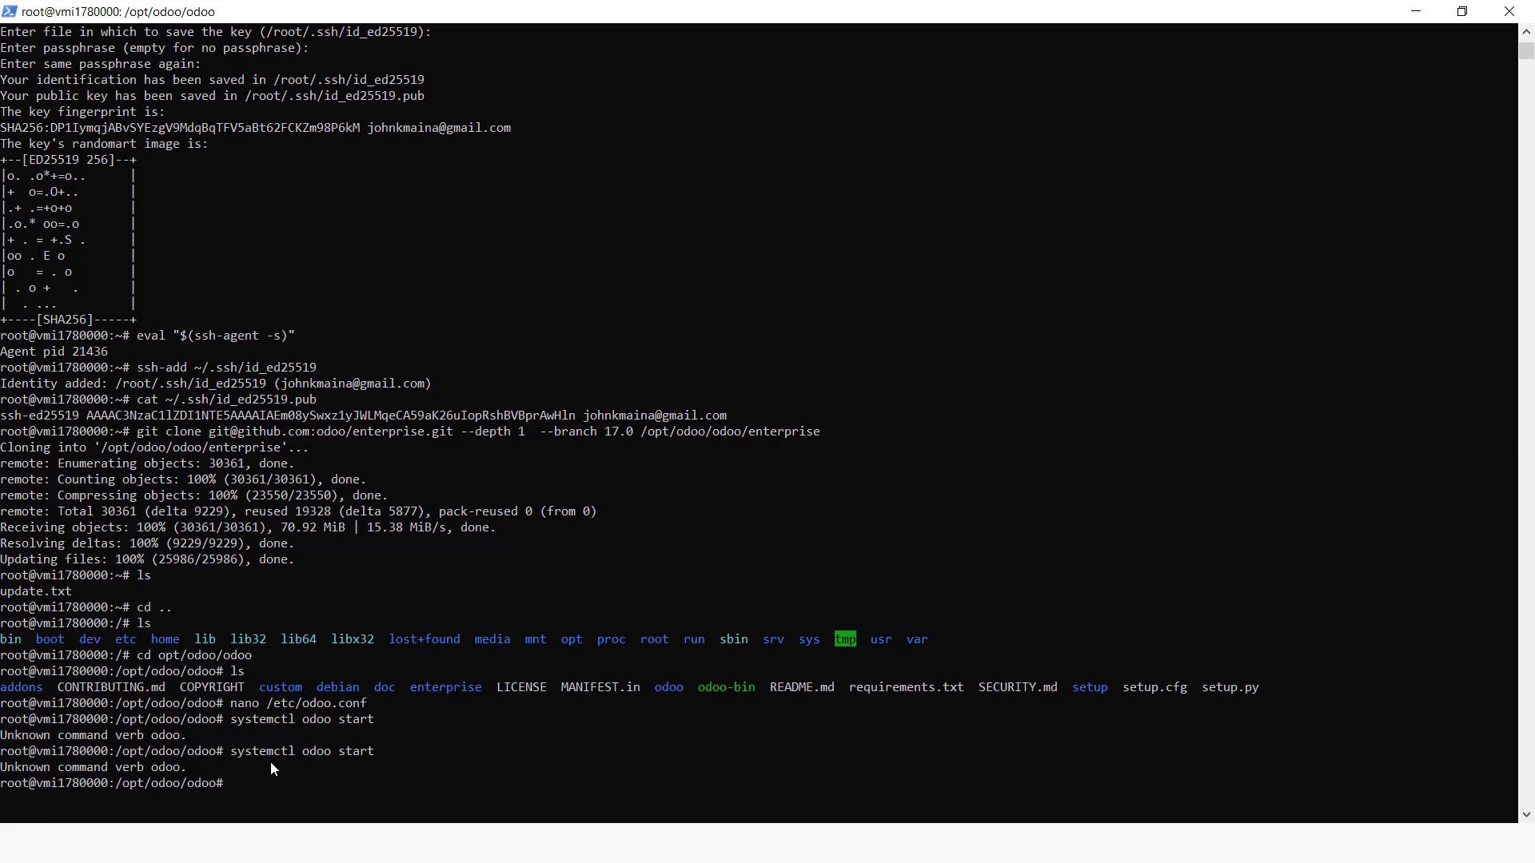
{"action": "type", "text": "cd"}
{"action": "key", "text": "Return"}
{"action": "key", "text": "Up"}
{"action": "key", "text": "Up"}
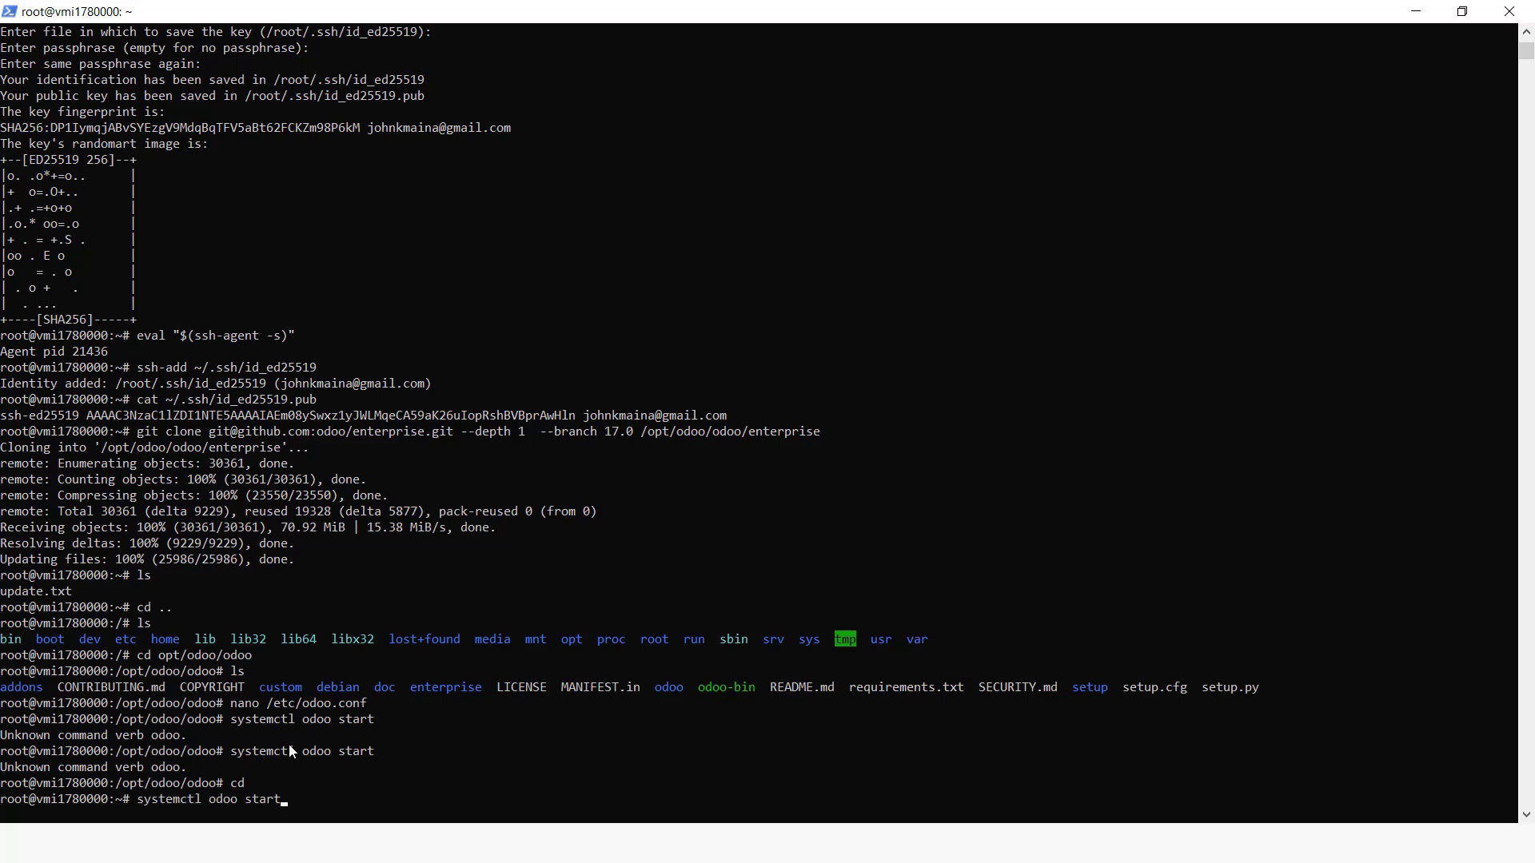
{"action": "key", "text": "Return"}
- After rechecking the steps file, run 'systemctl odoo restart', which also returns 'Unknown command verb odoo.'
{"action": "key", "text": "alt+Tab"}
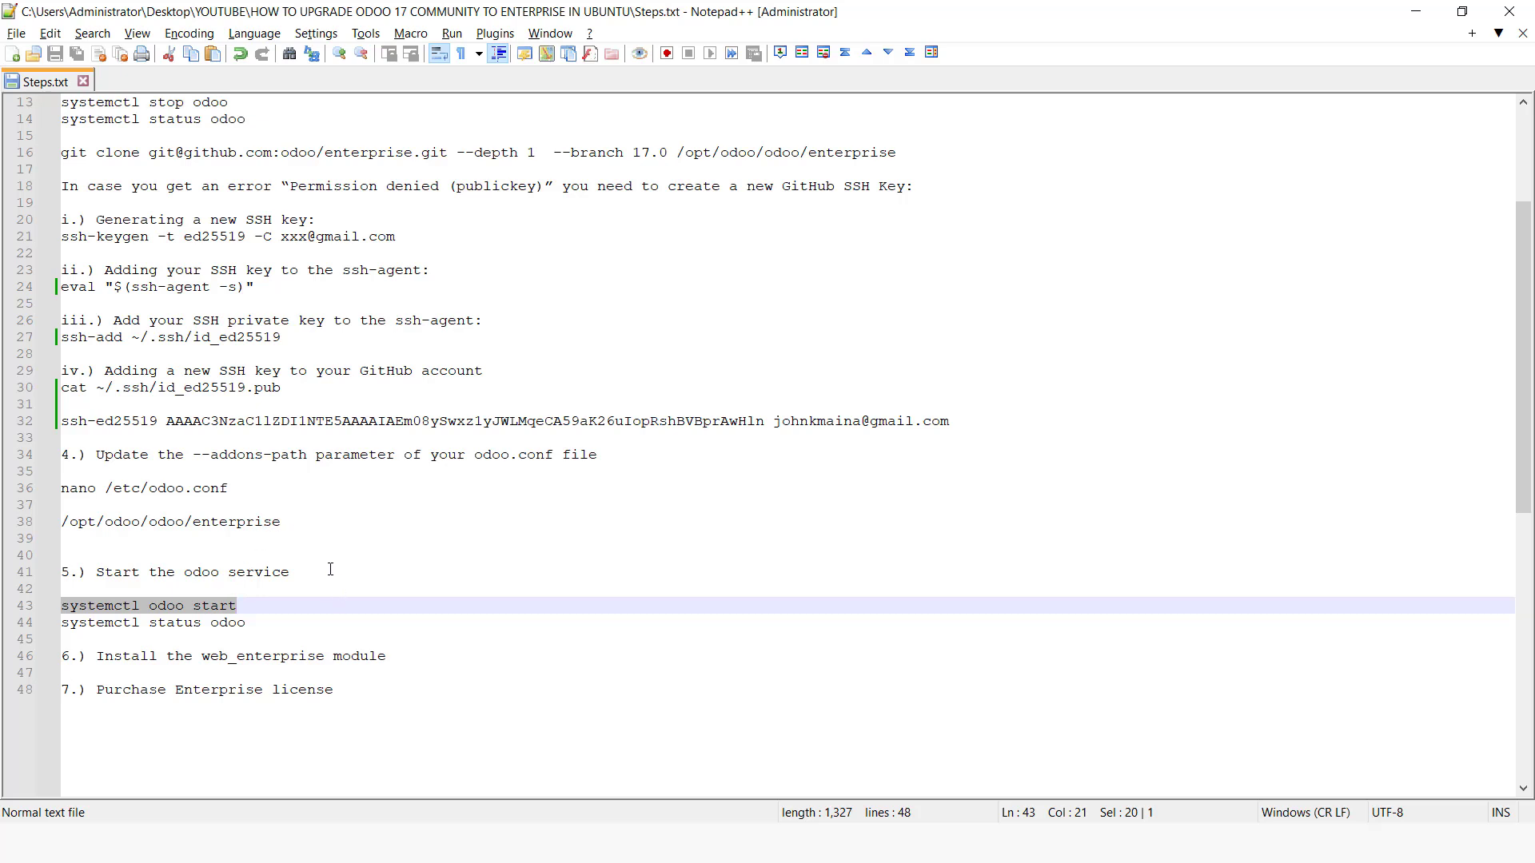
{"action": "key", "text": "alt+Tab"}
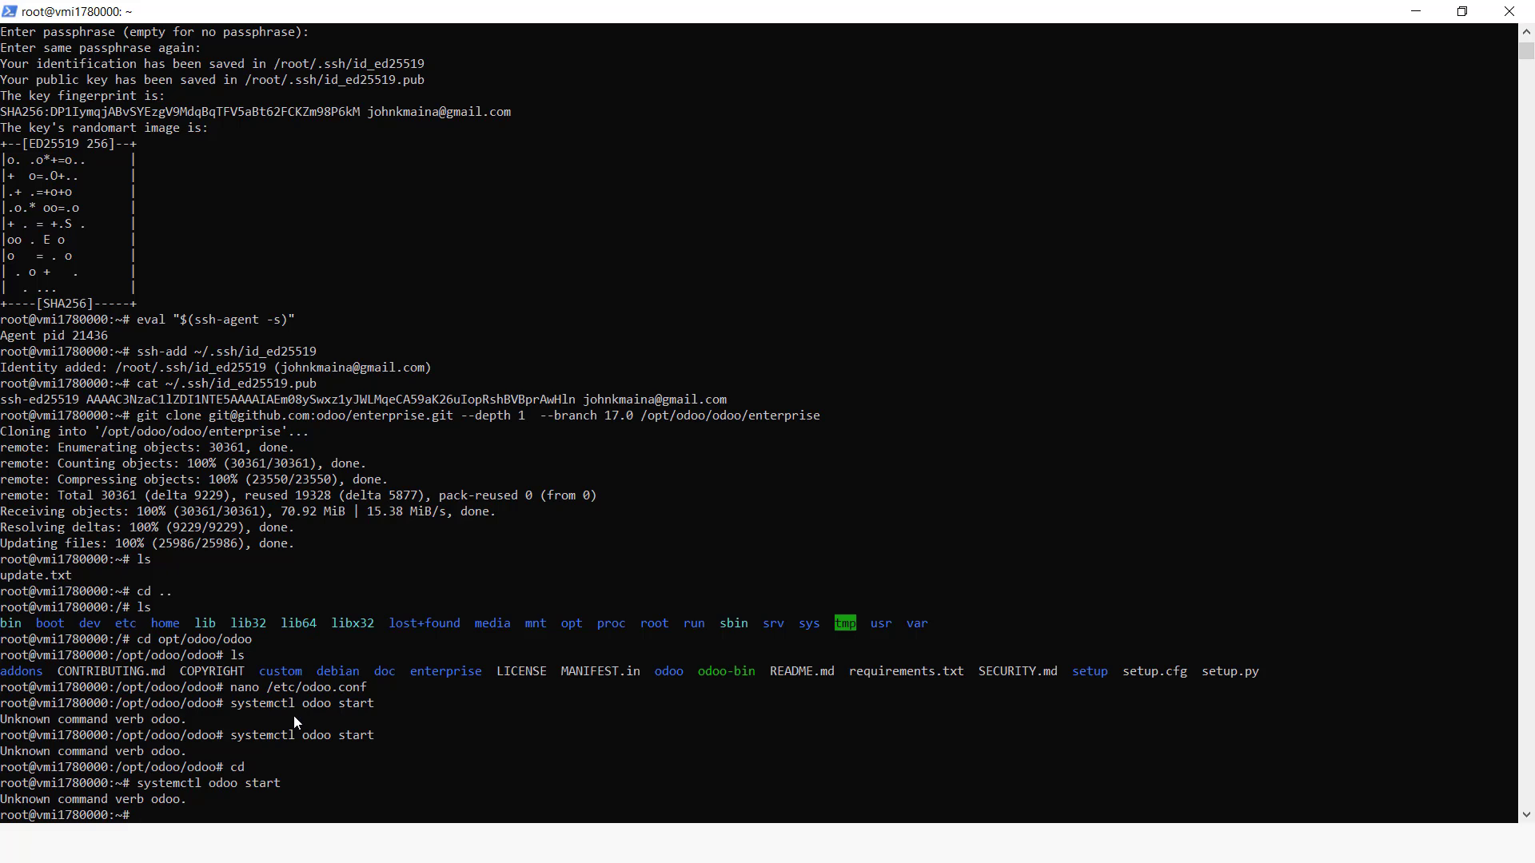
{"action": "type", "text": "systemctl odoo restart"}
{"action": "key", "text": "Return"}
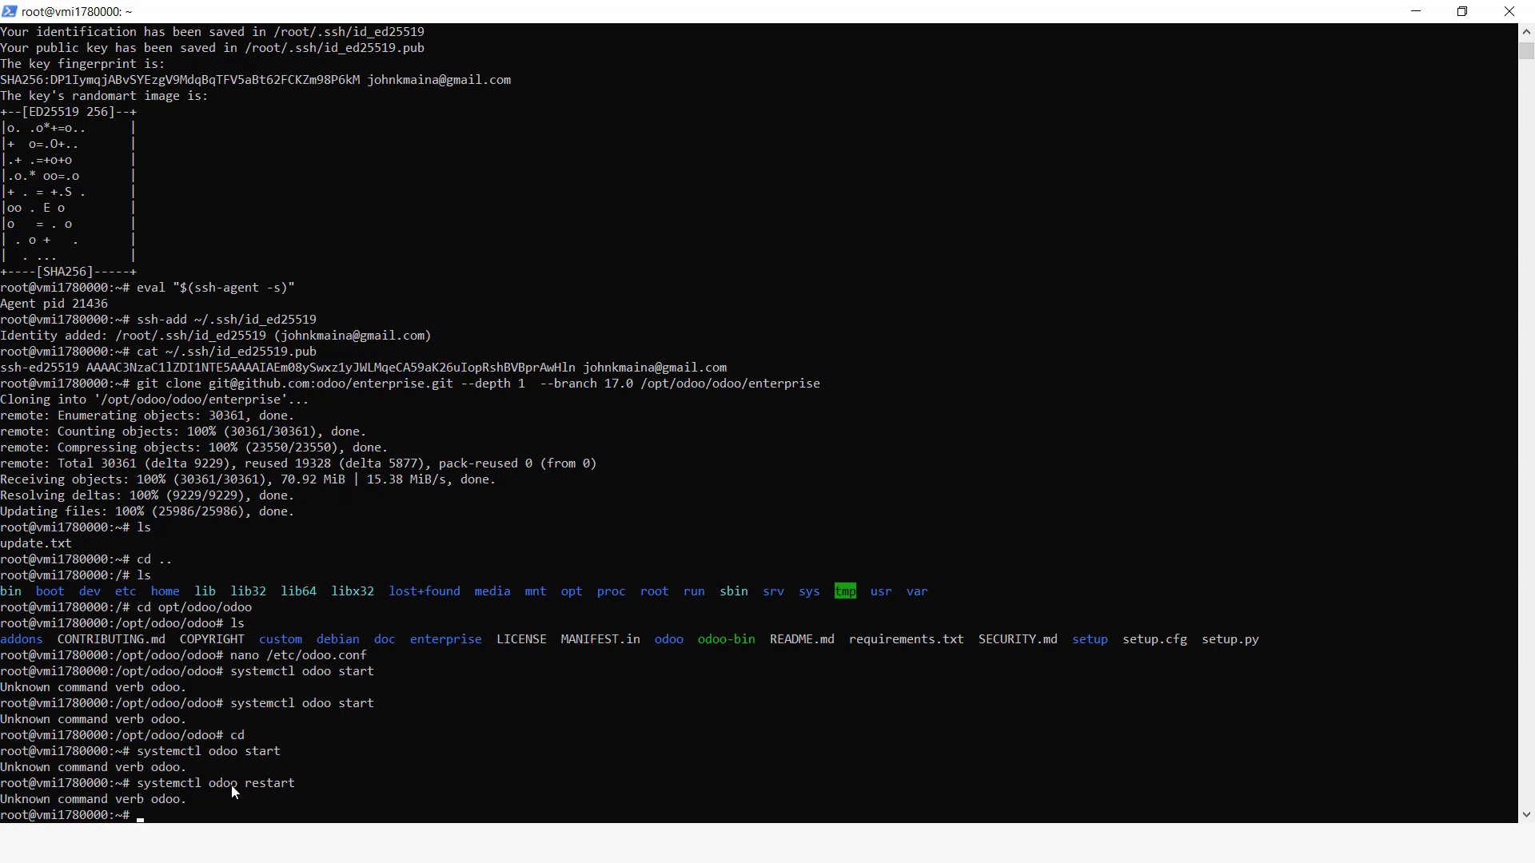
{"action": "key", "text": "alt+Tab"}
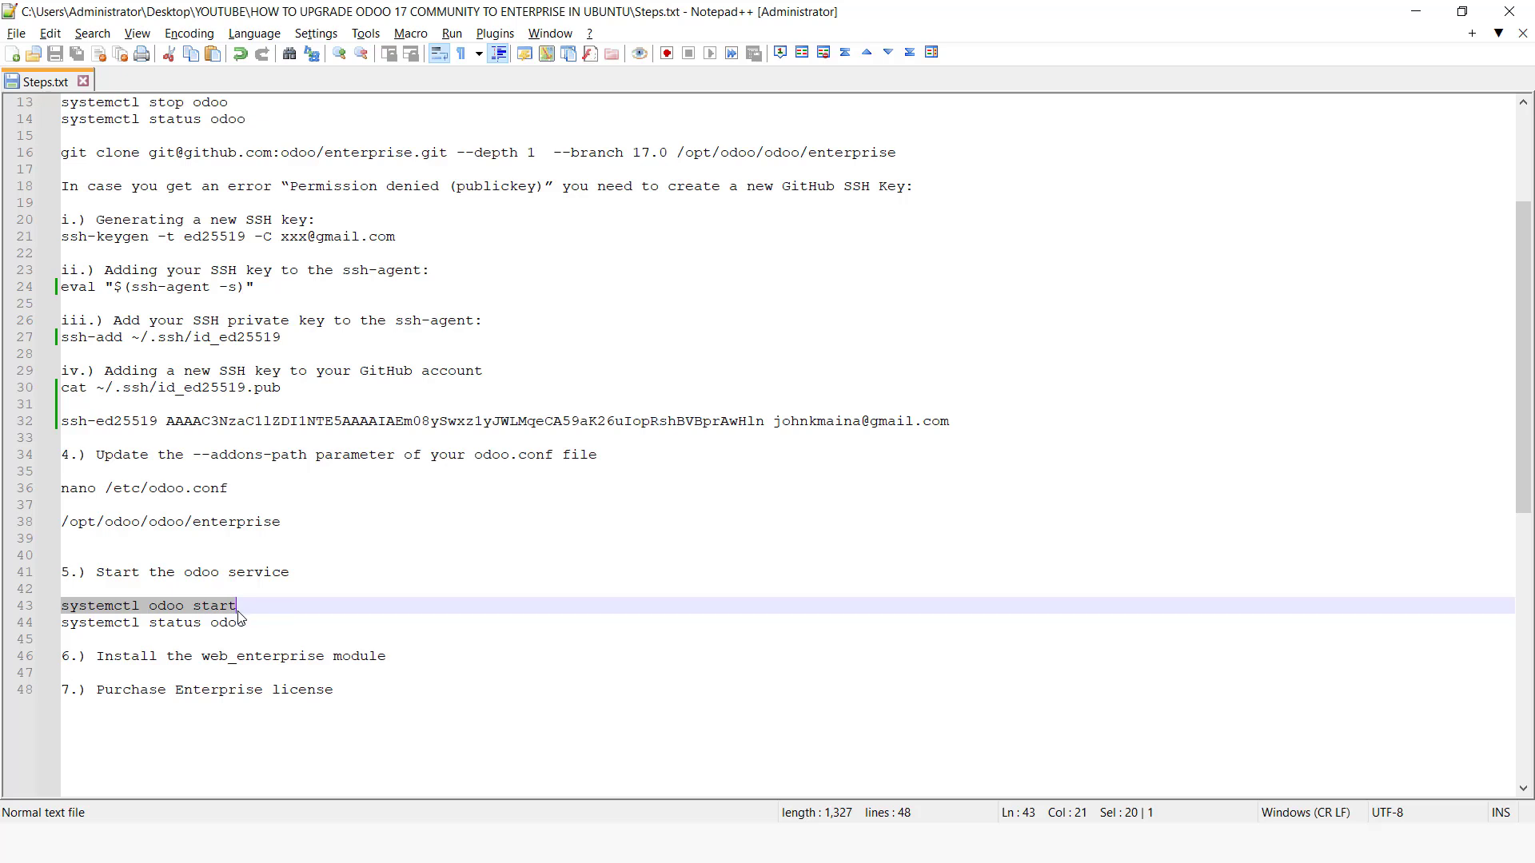
- Scroll further down the Steps.txt start-service instructions, then return to the SSH terminal
{"action": "scroll", "coordinate": [239, 614], "scroll_direction": "down", "scroll_amount": 1}
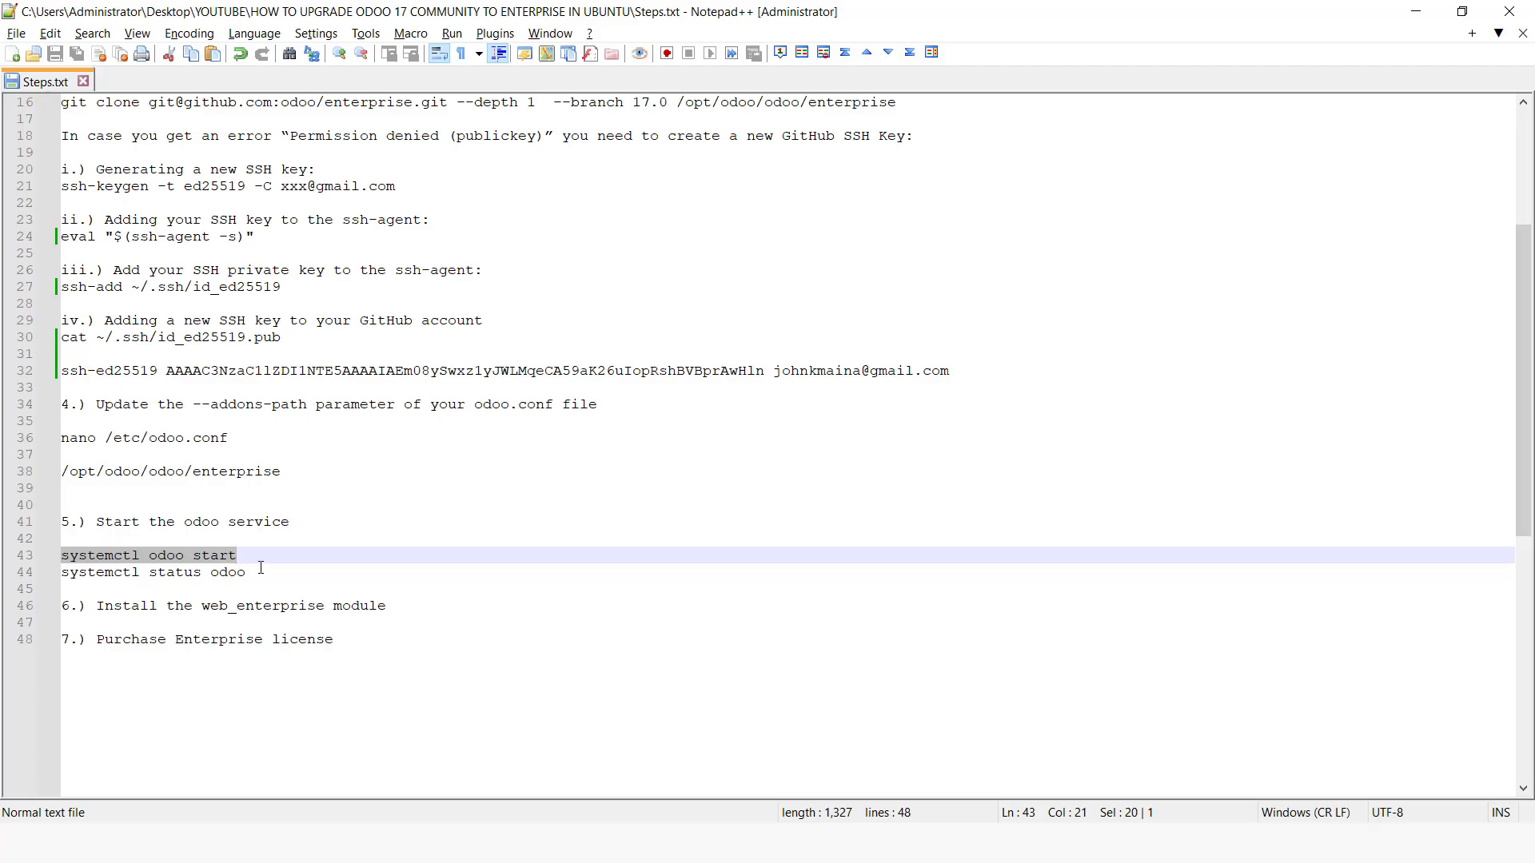
{"action": "key", "text": "alt+Tab"}
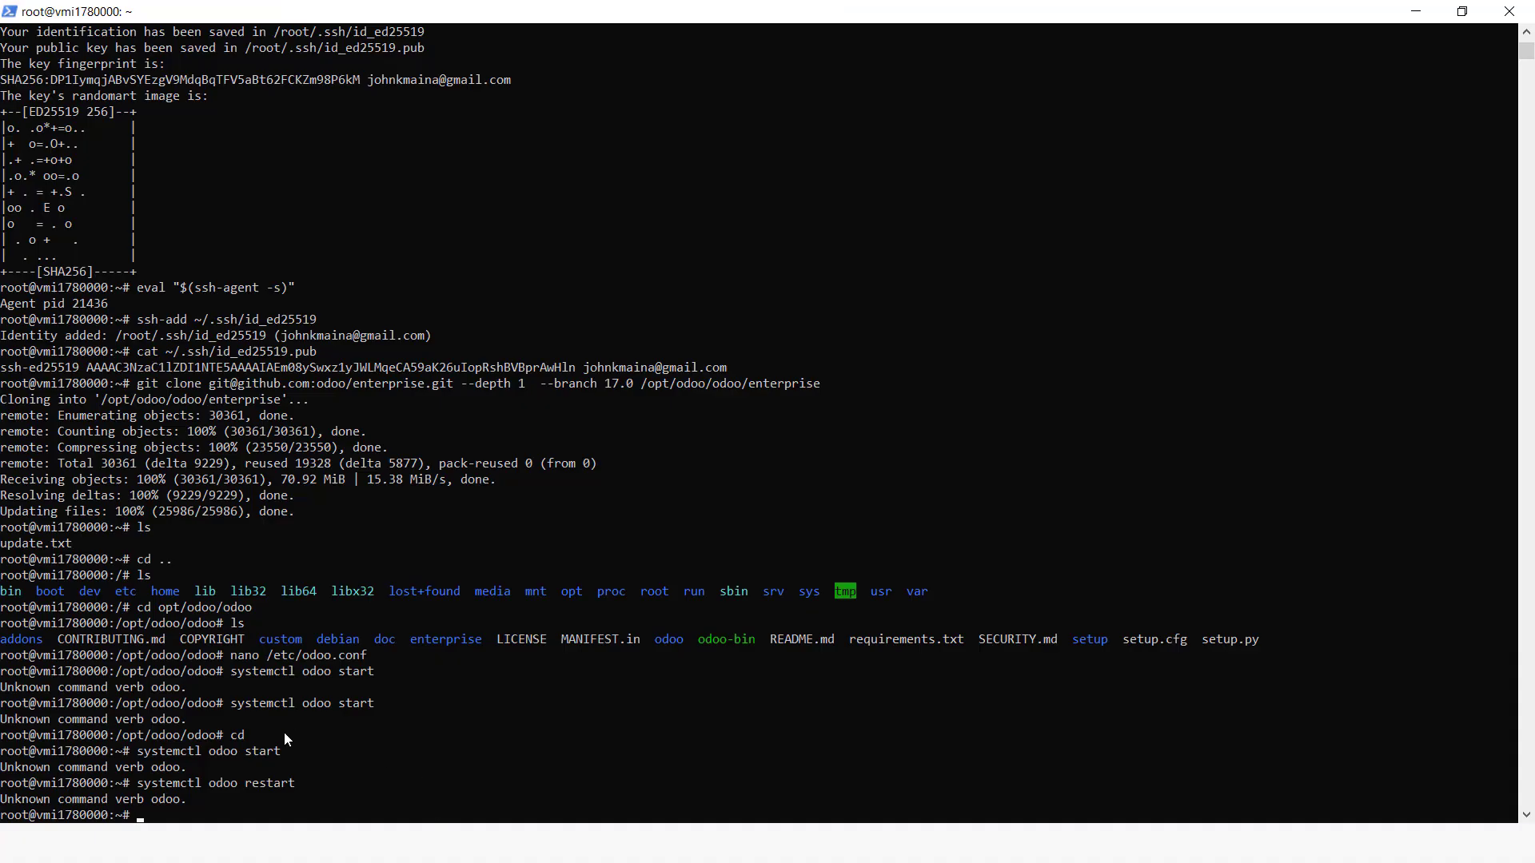
- Start odoo with 'sudo systemctl start odoo' and confirm 'systemctl status odoo' shows active (running)
{"action": "type", "text": "systemctl"}
{"action": "type", "text": "odoo open"}
{"action": "key", "text": "Return"}
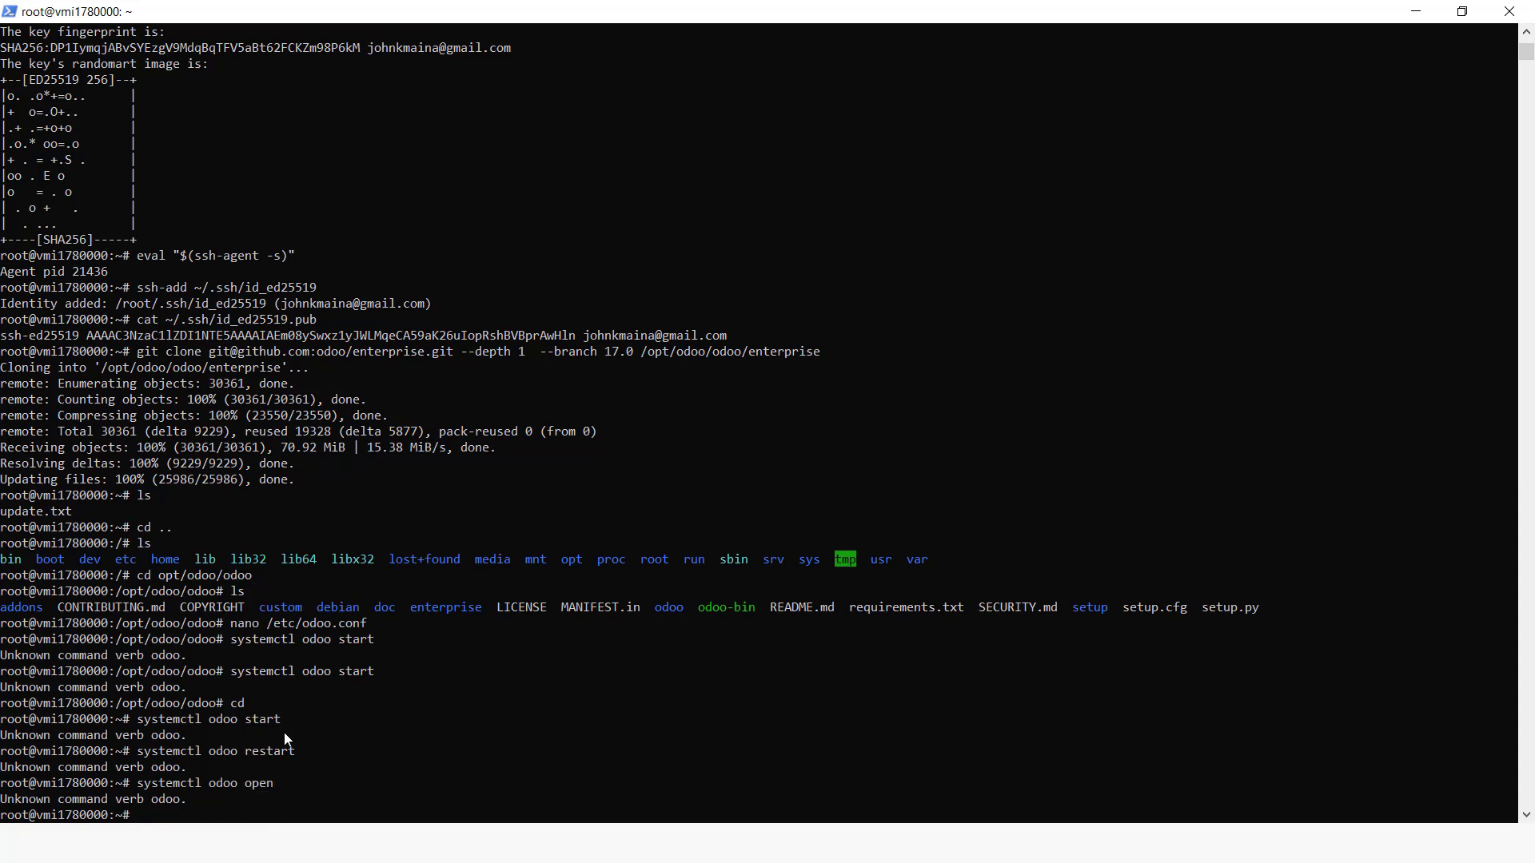
{"action": "type", "text": "sudo systemctl start odoo"}
{"action": "key", "text": "Return"}
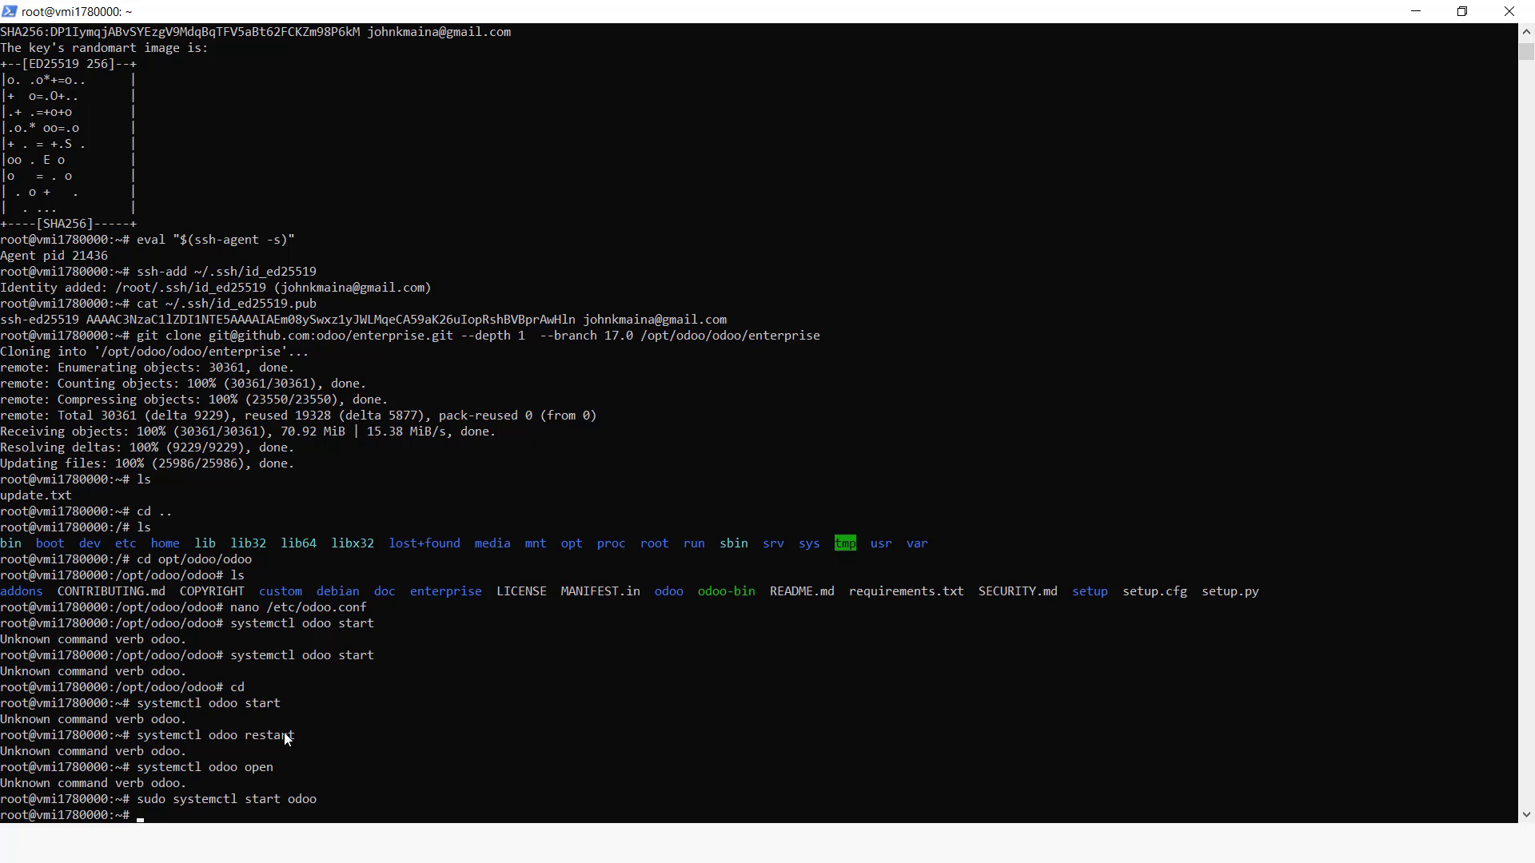
{"action": "type", "text": "systemctl status odoo"}
{"action": "key", "text": "Return"}
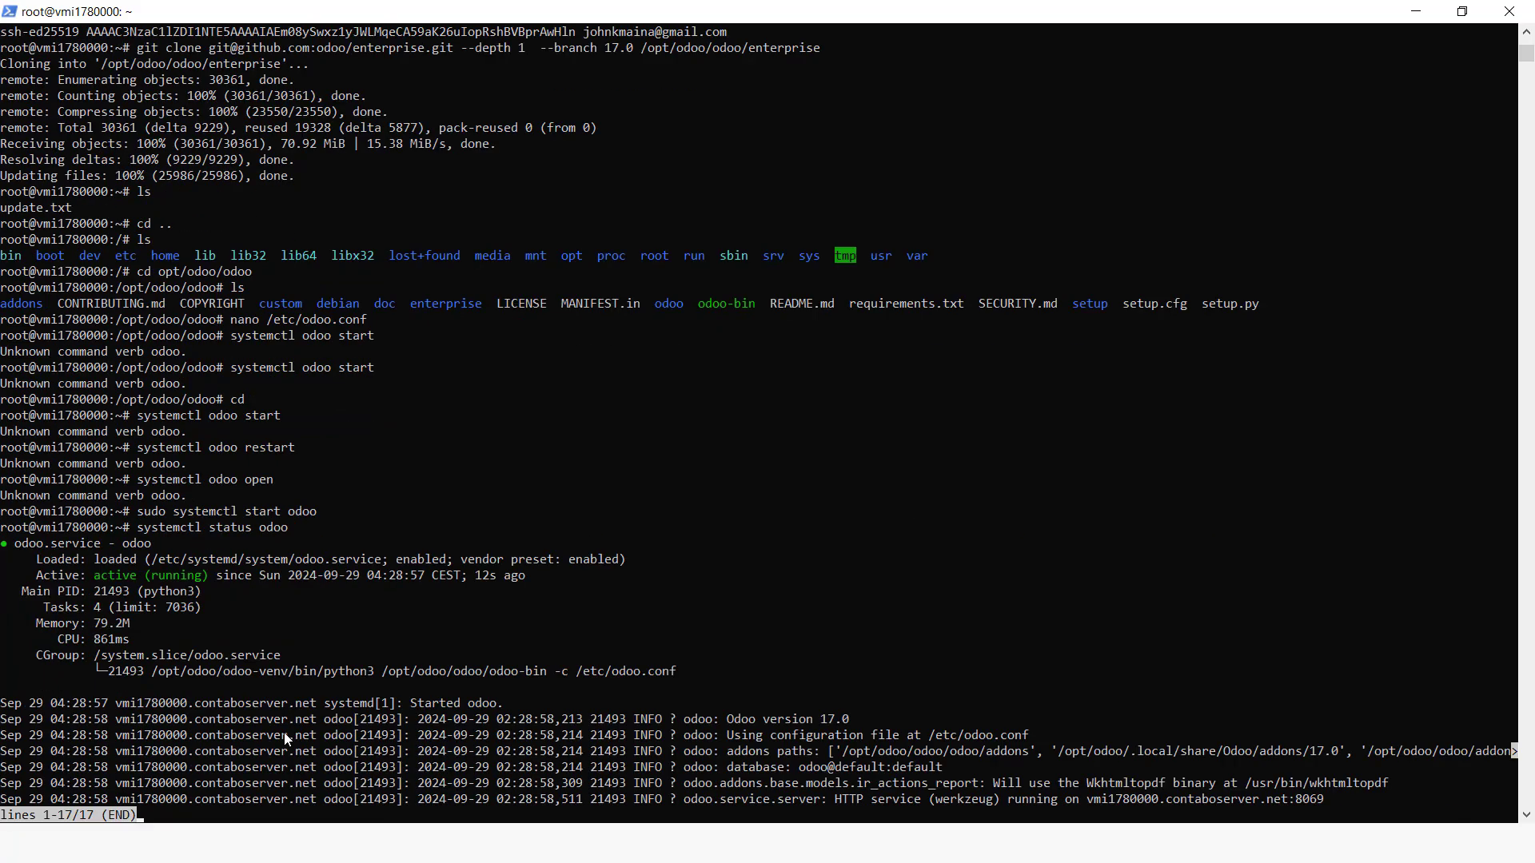
- Advance the slide show to Task 6: Install the web_enterprise module
{"action": "key", "text": "alt+Tab"}
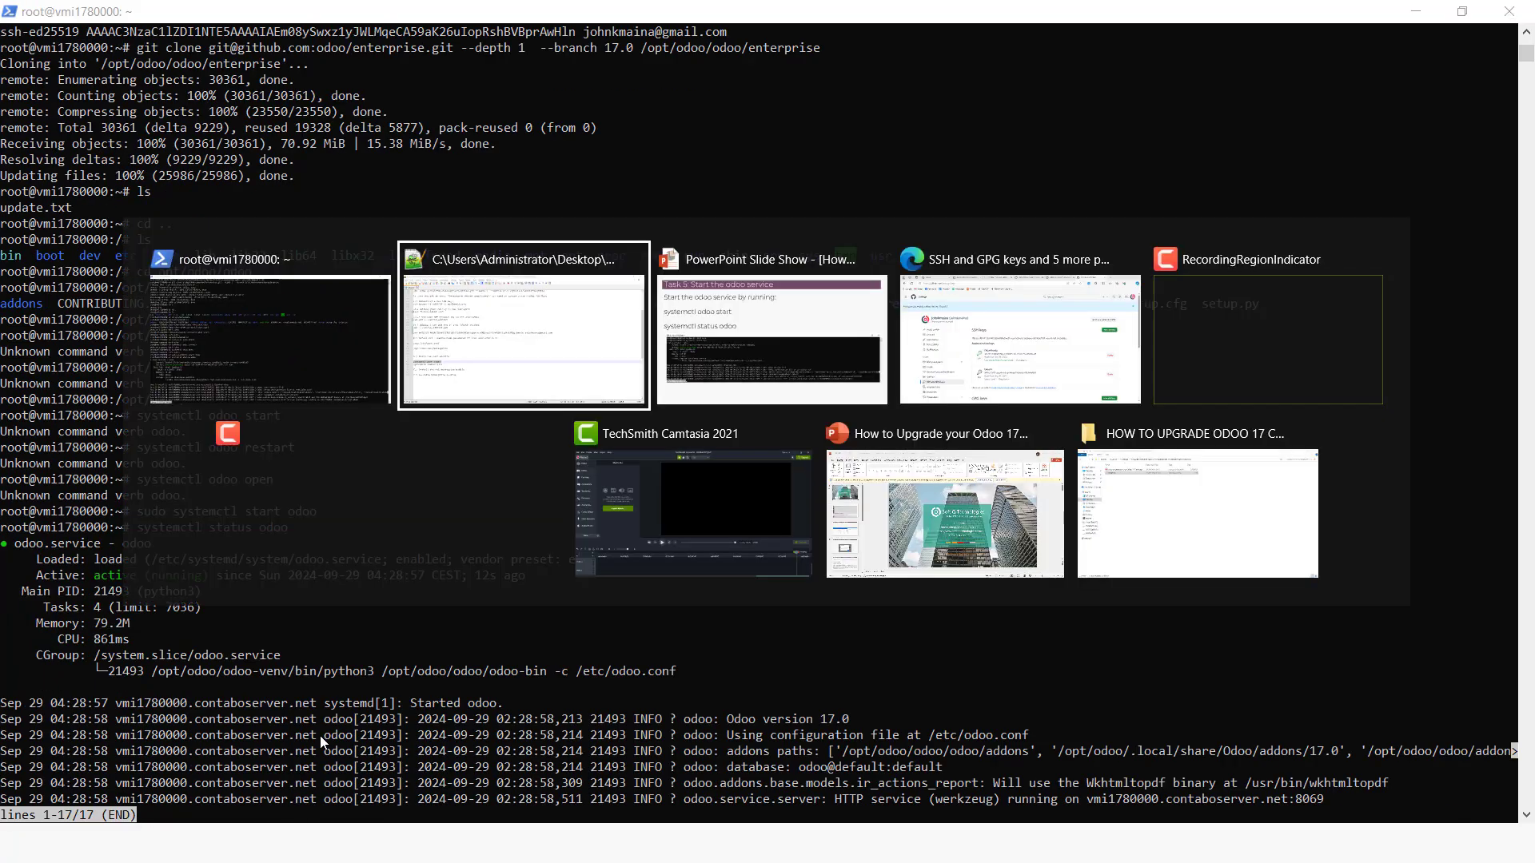
{"action": "key", "text": "alt+Tab"}
{"action": "key", "text": "Tab"}
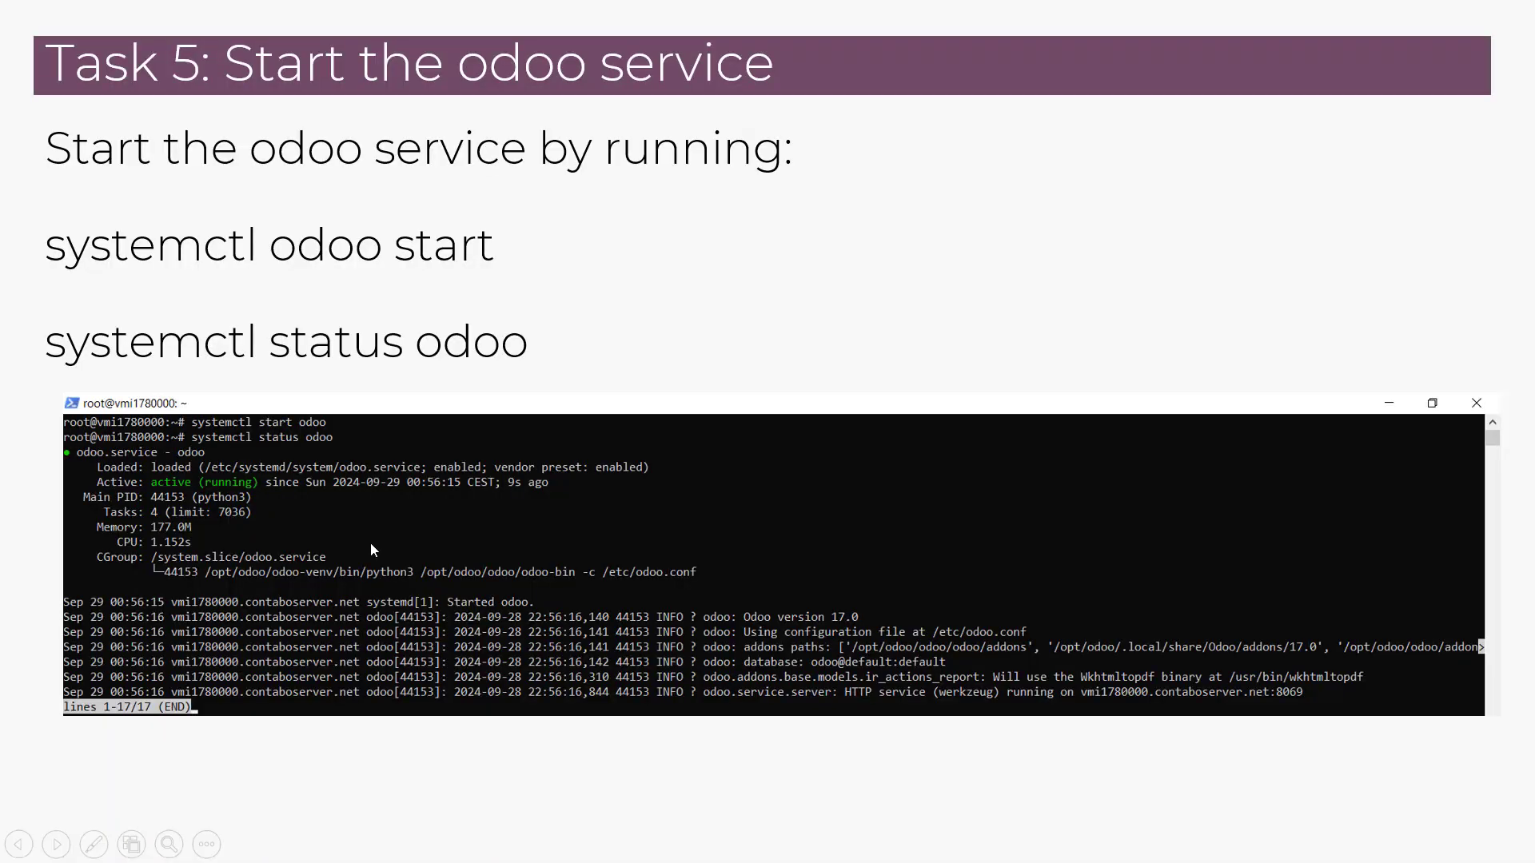
{"action": "key", "text": "Right"}
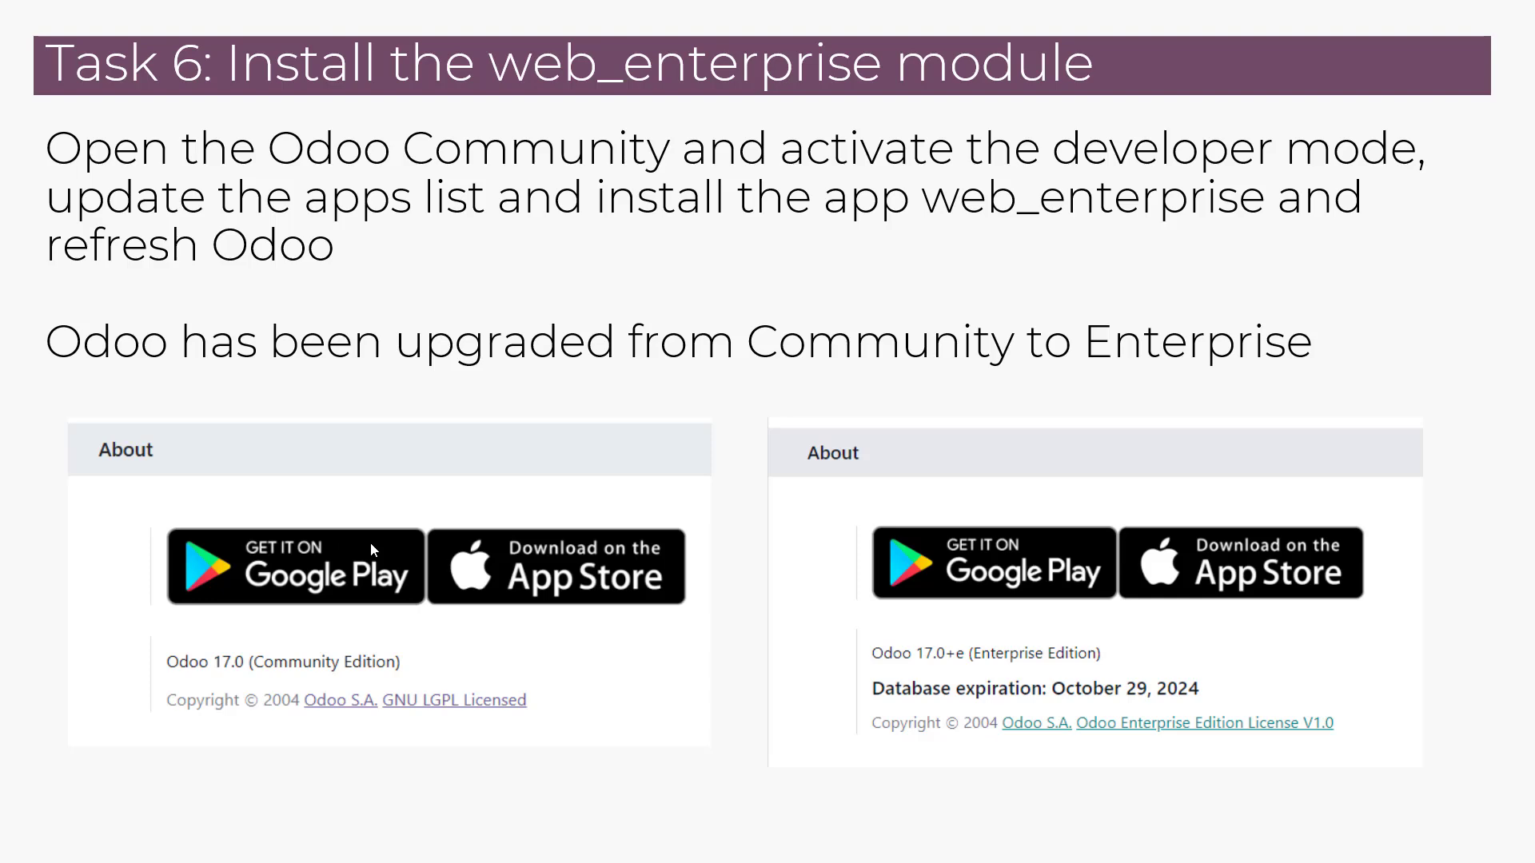
- Reload the Odoo database manager in Edge and open the softiq_technologies database
{"action": "key", "text": "alt+Tab"}
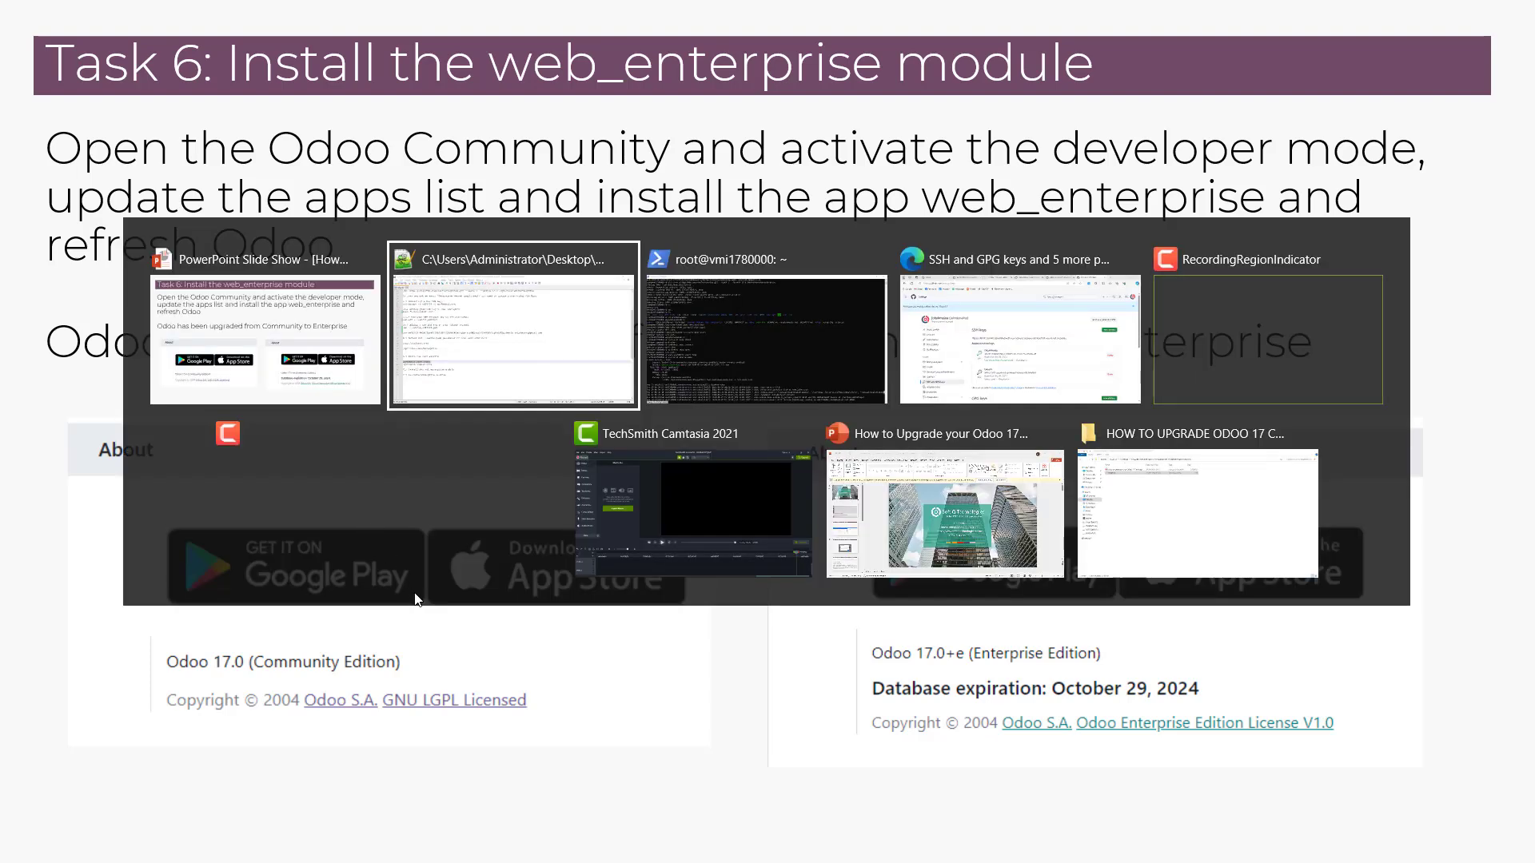
{"action": "key", "text": "alt+Tab"}
{"action": "key", "text": "alt+Tab"}
{"action": "left_click", "coordinate": [224, 15]}
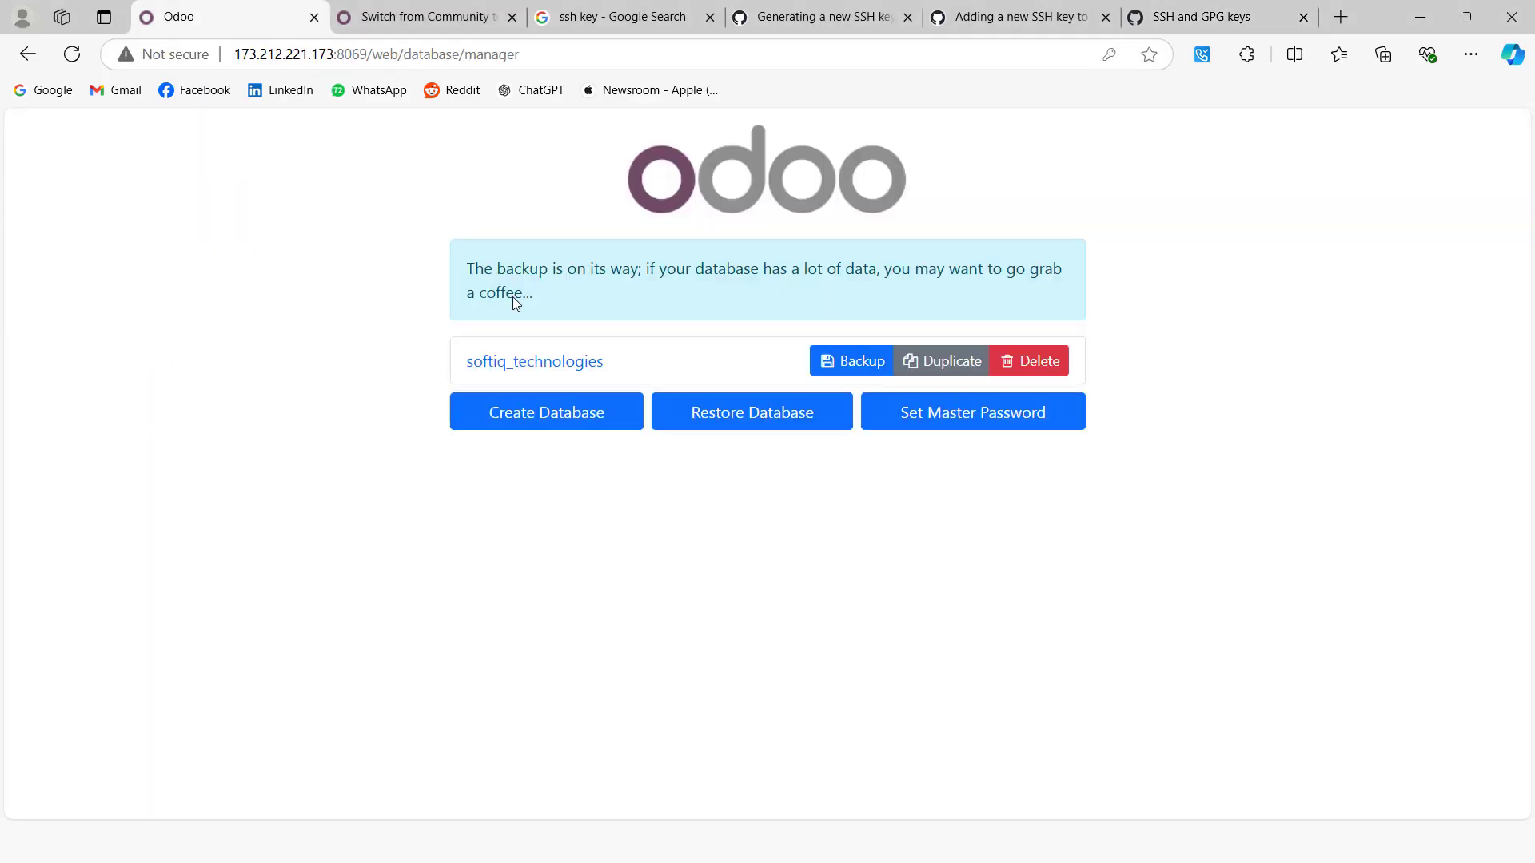
{"action": "left_click", "coordinate": [370, 55]}
{"action": "key", "text": "Return"}
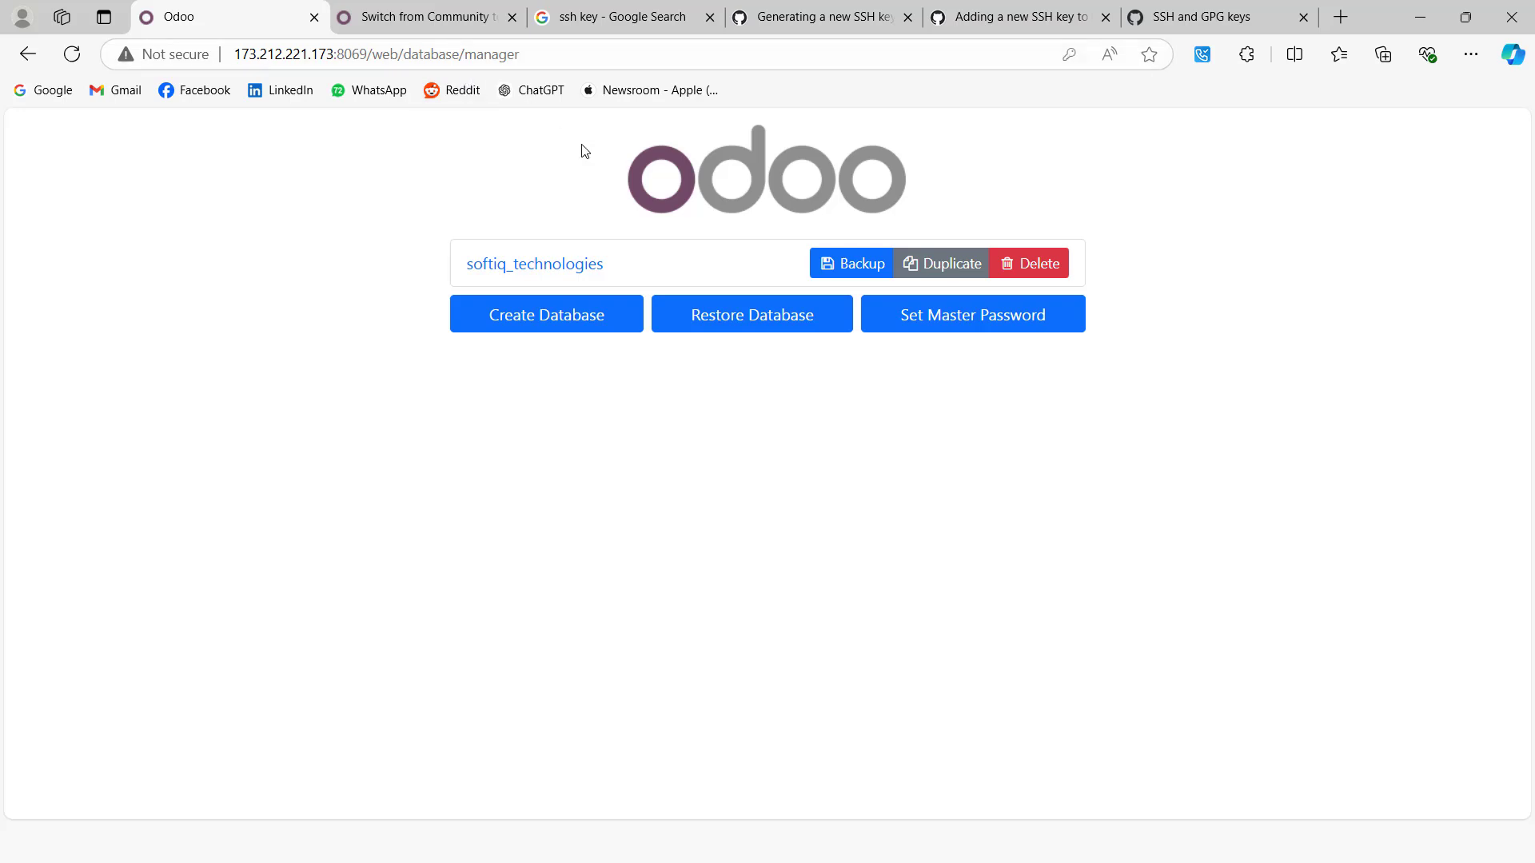
{"action": "left_click", "coordinate": [538, 269]}
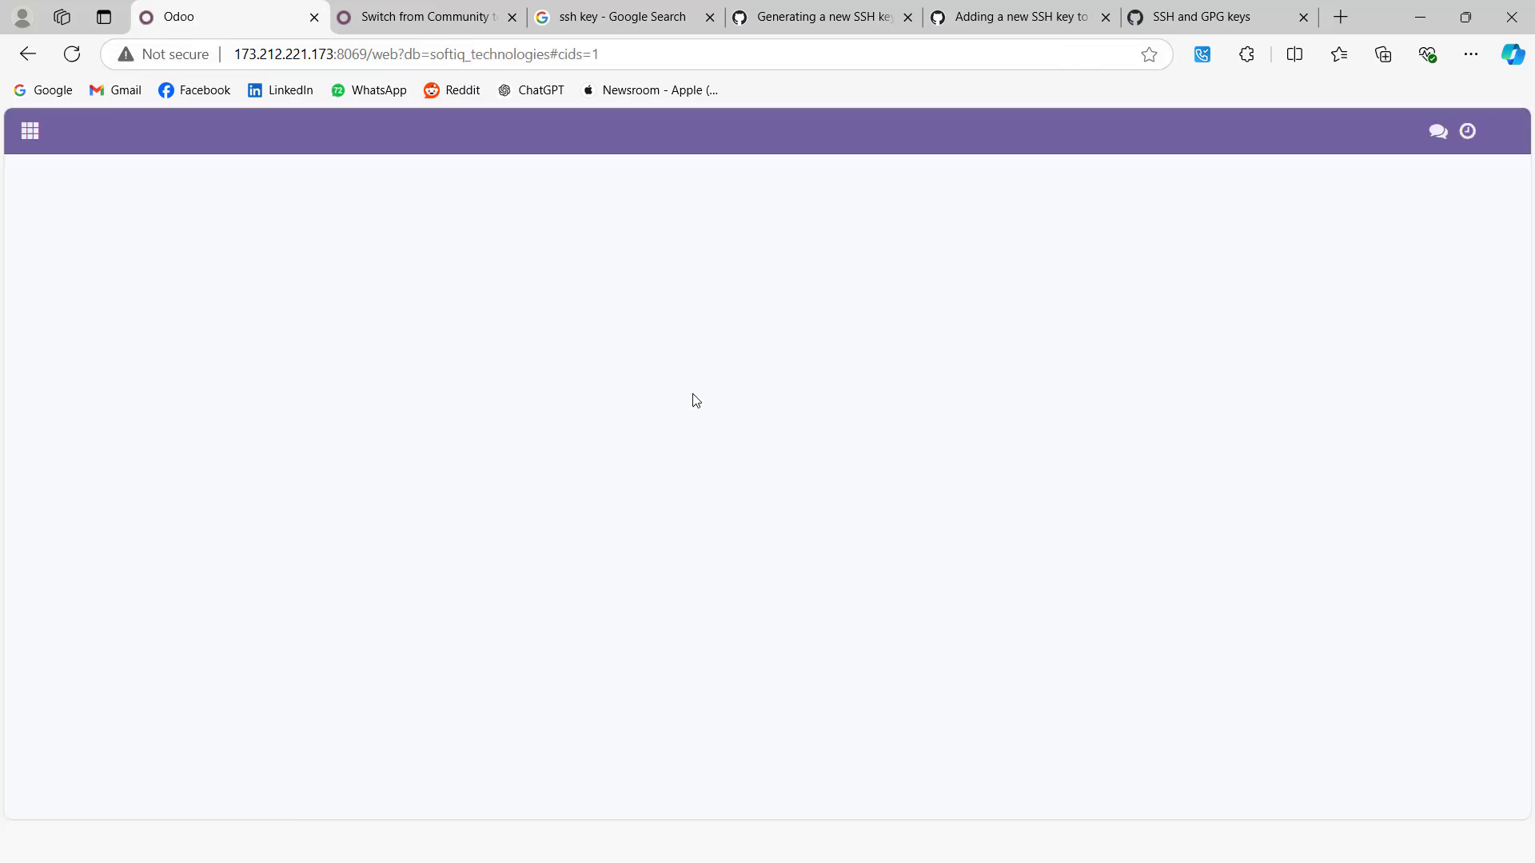
- Activate developer mode from the bottom of the Settings app
{"action": "left_click", "coordinate": [28, 127]}
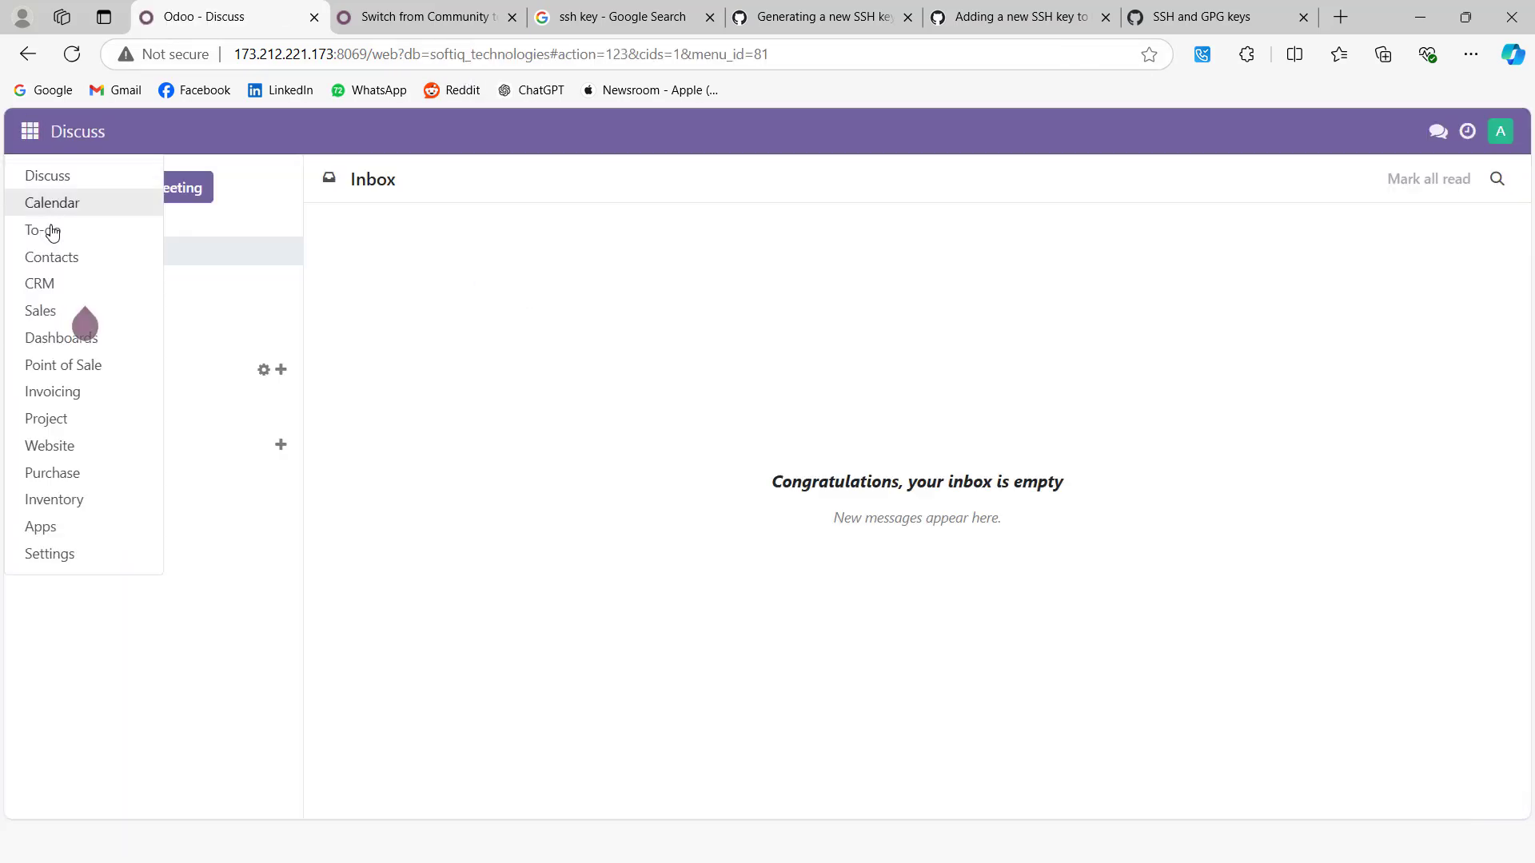
{"action": "left_click", "coordinate": [50, 553]}
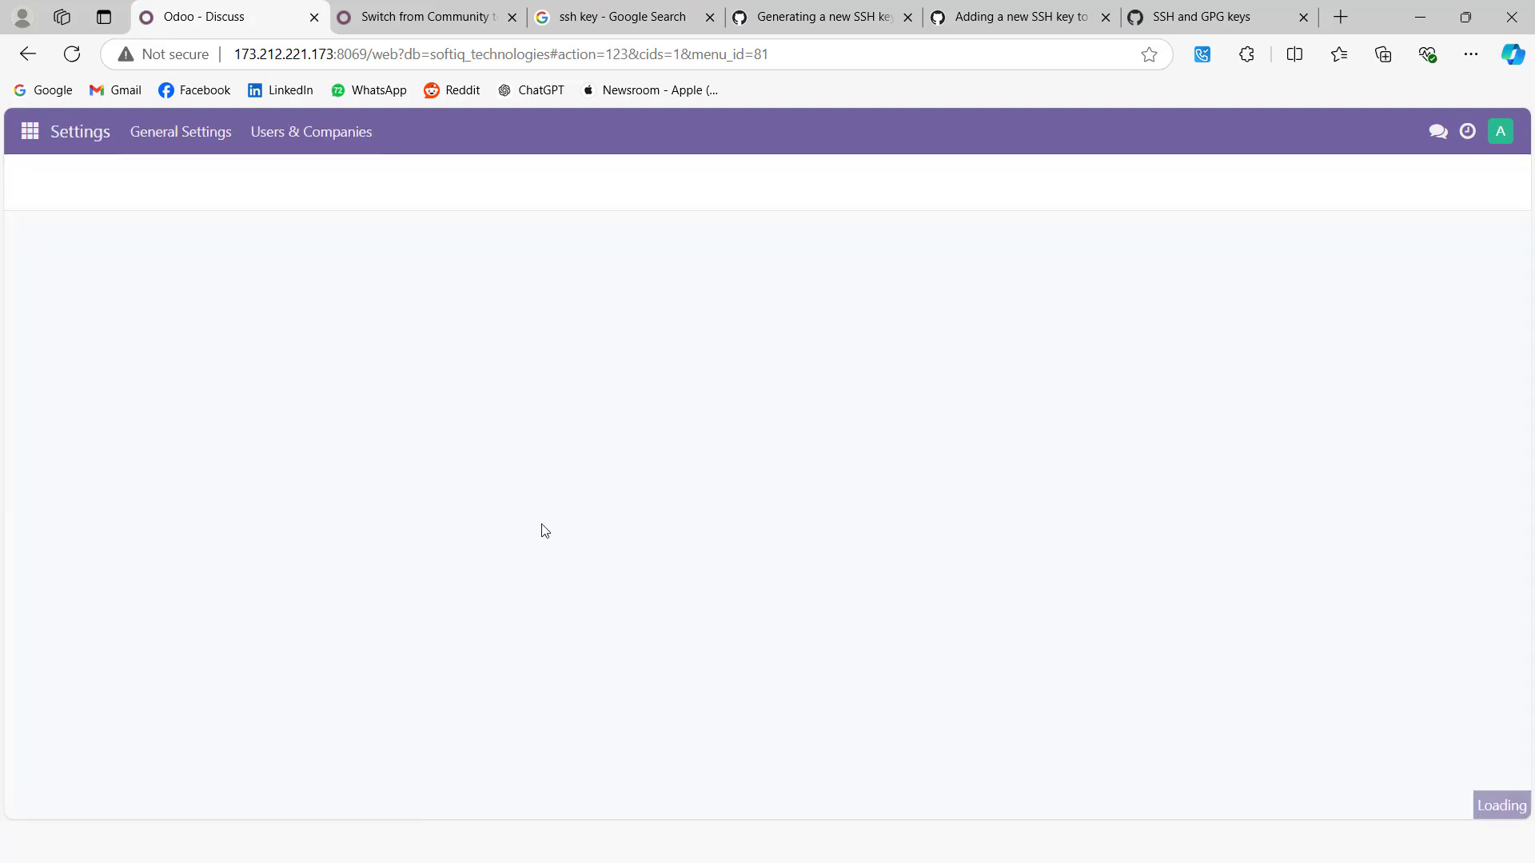
{"action": "scroll", "coordinate": [498, 511], "scroll_direction": "down", "scroll_amount": 20}
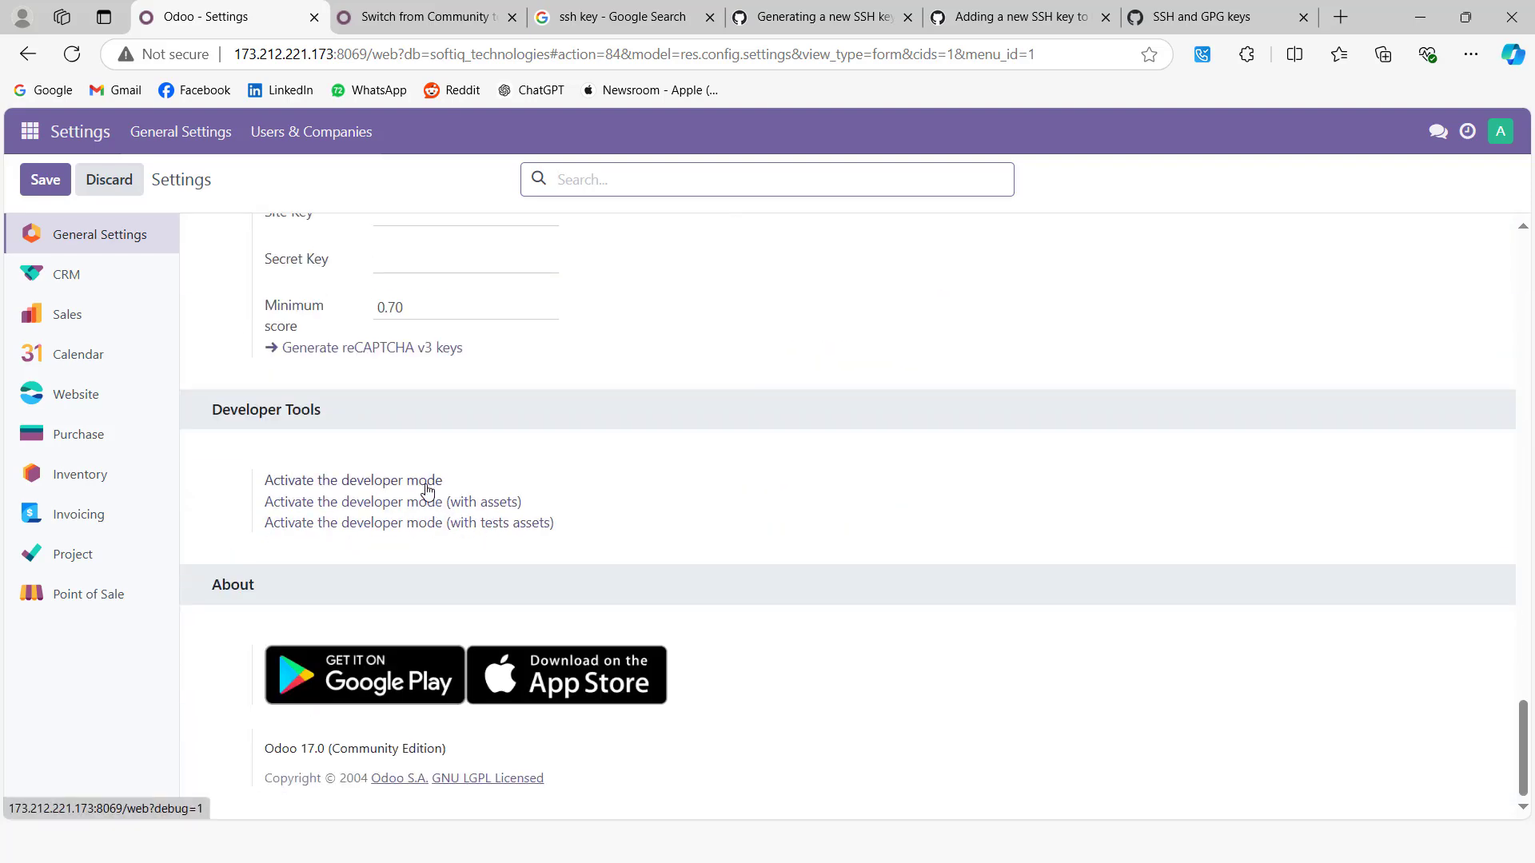
{"action": "left_click", "coordinate": [425, 481]}
- In the Apps module, run Update Apps List and confirm the update
{"action": "key", "text": "alt+Tab"}
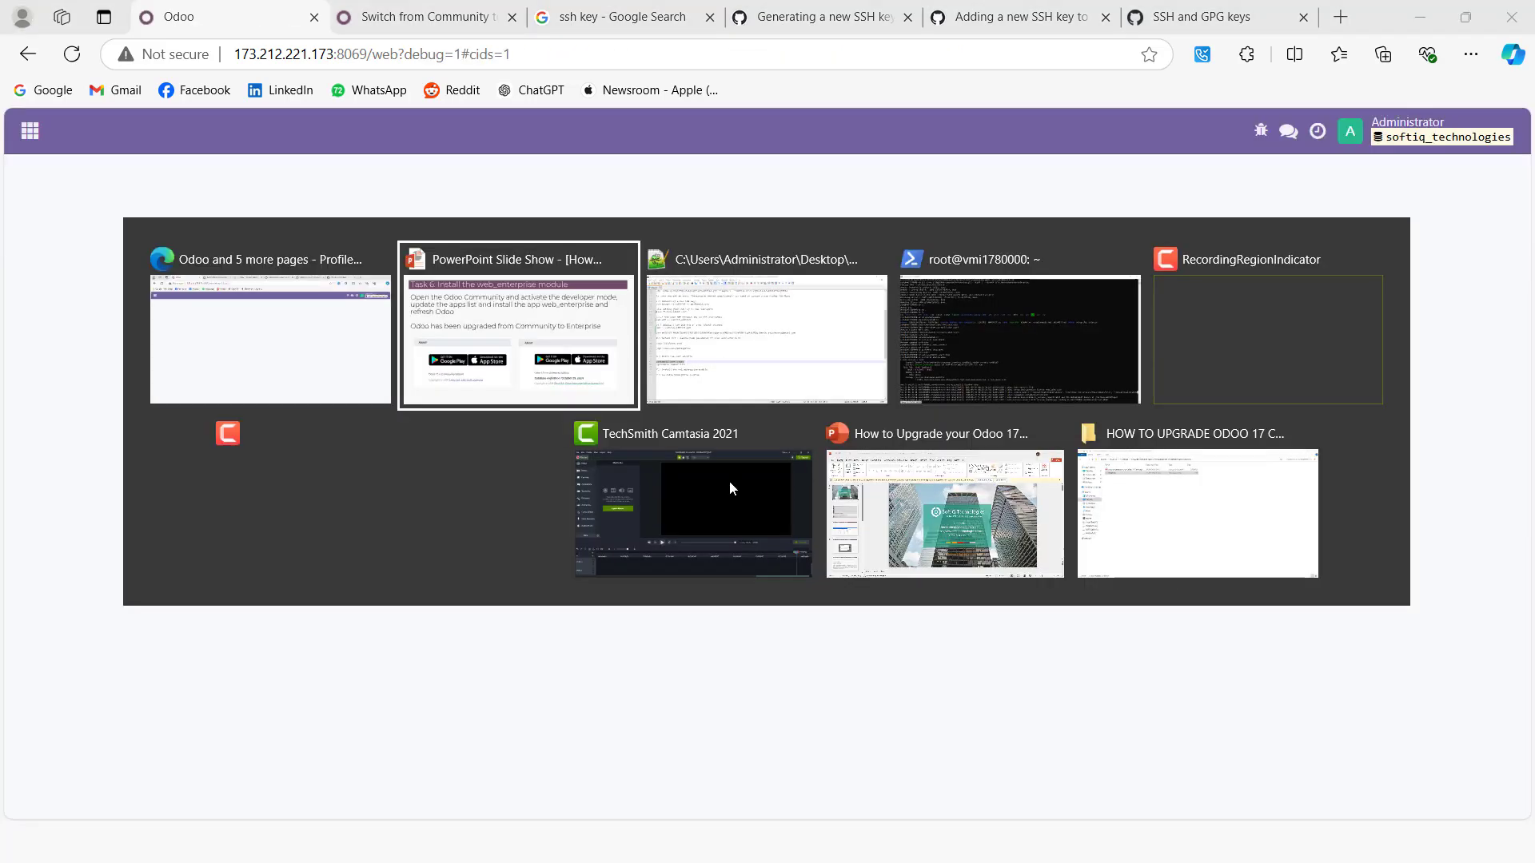
{"action": "key", "text": "alt+Tab"}
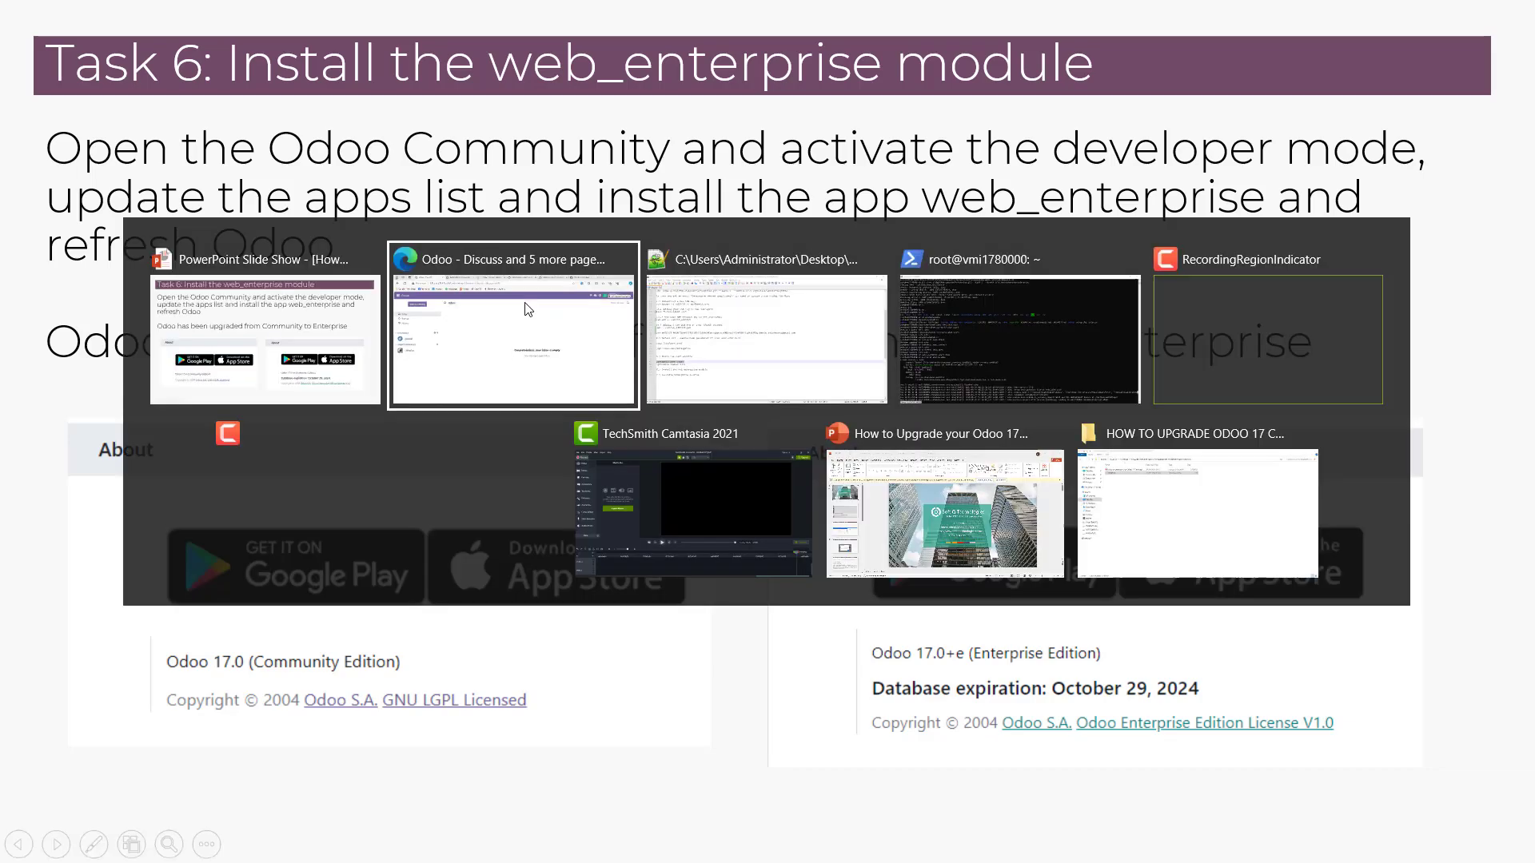
{"action": "left_click", "coordinate": [34, 134]}
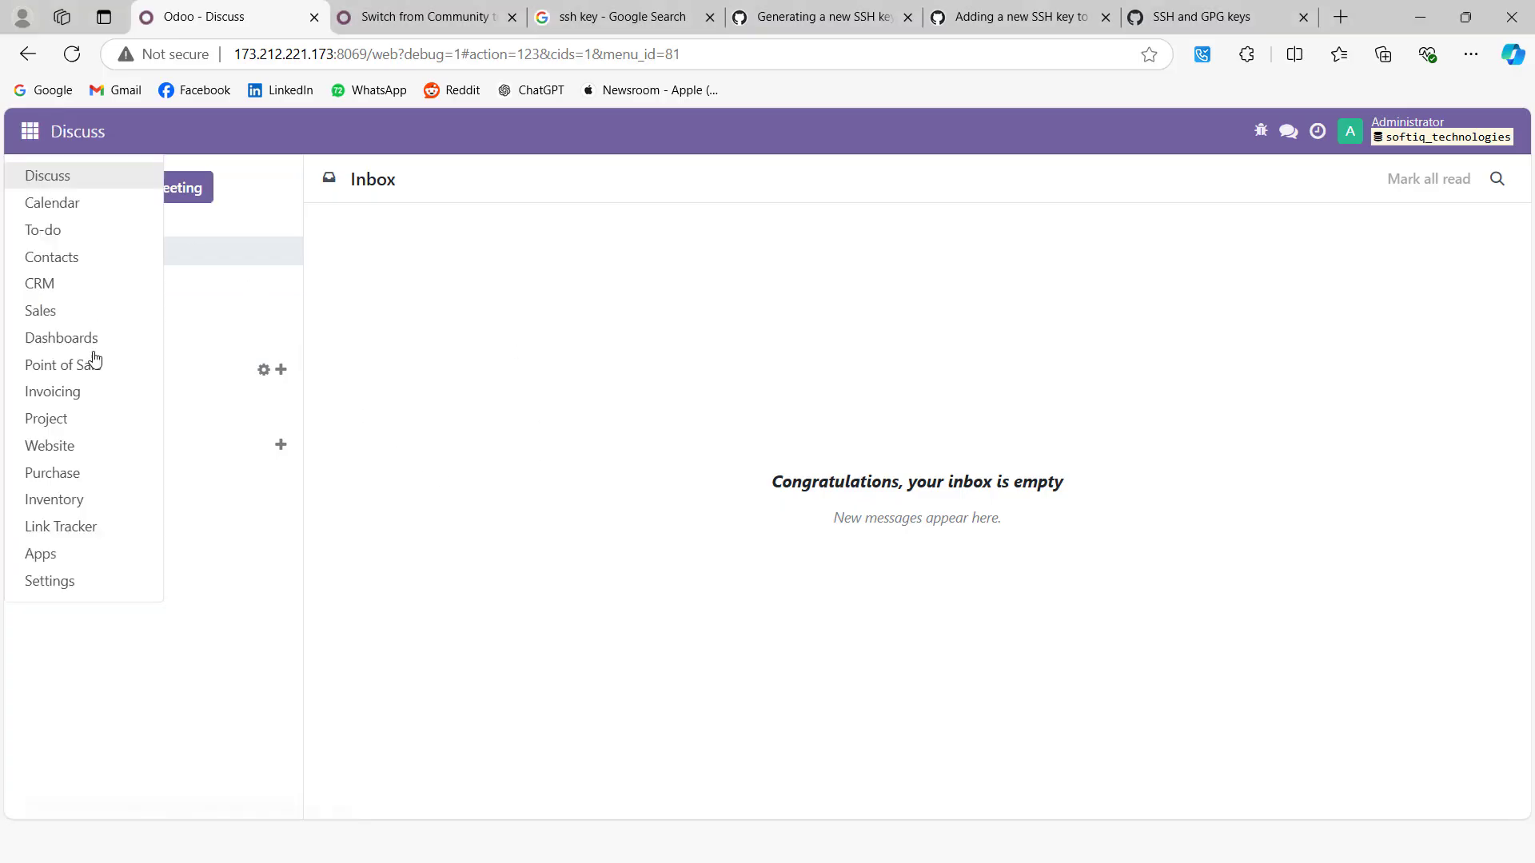
{"action": "left_click", "coordinate": [86, 555]}
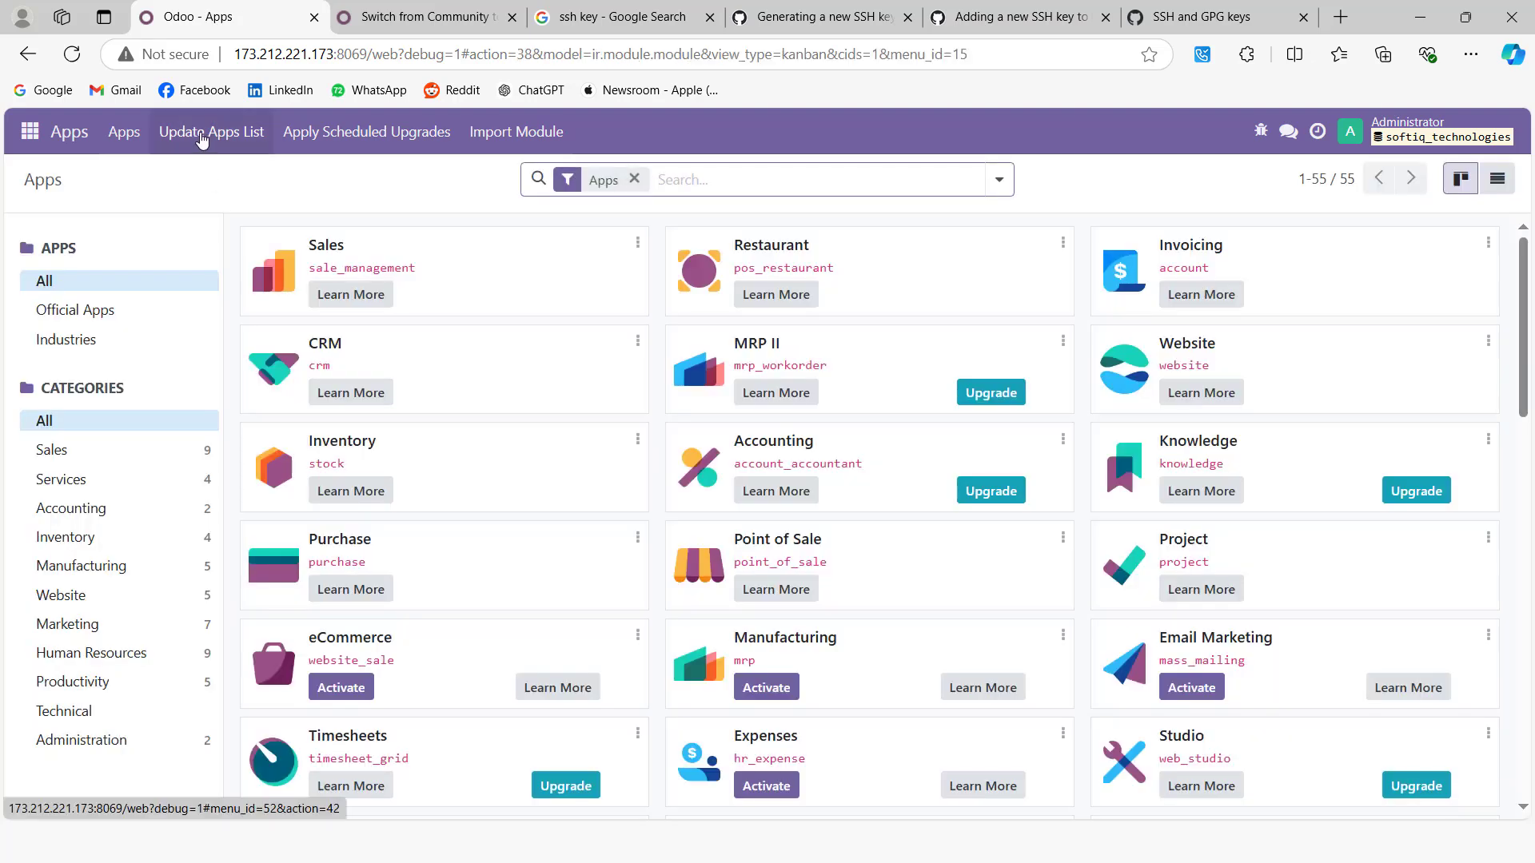
{"action": "left_click", "coordinate": [201, 134]}
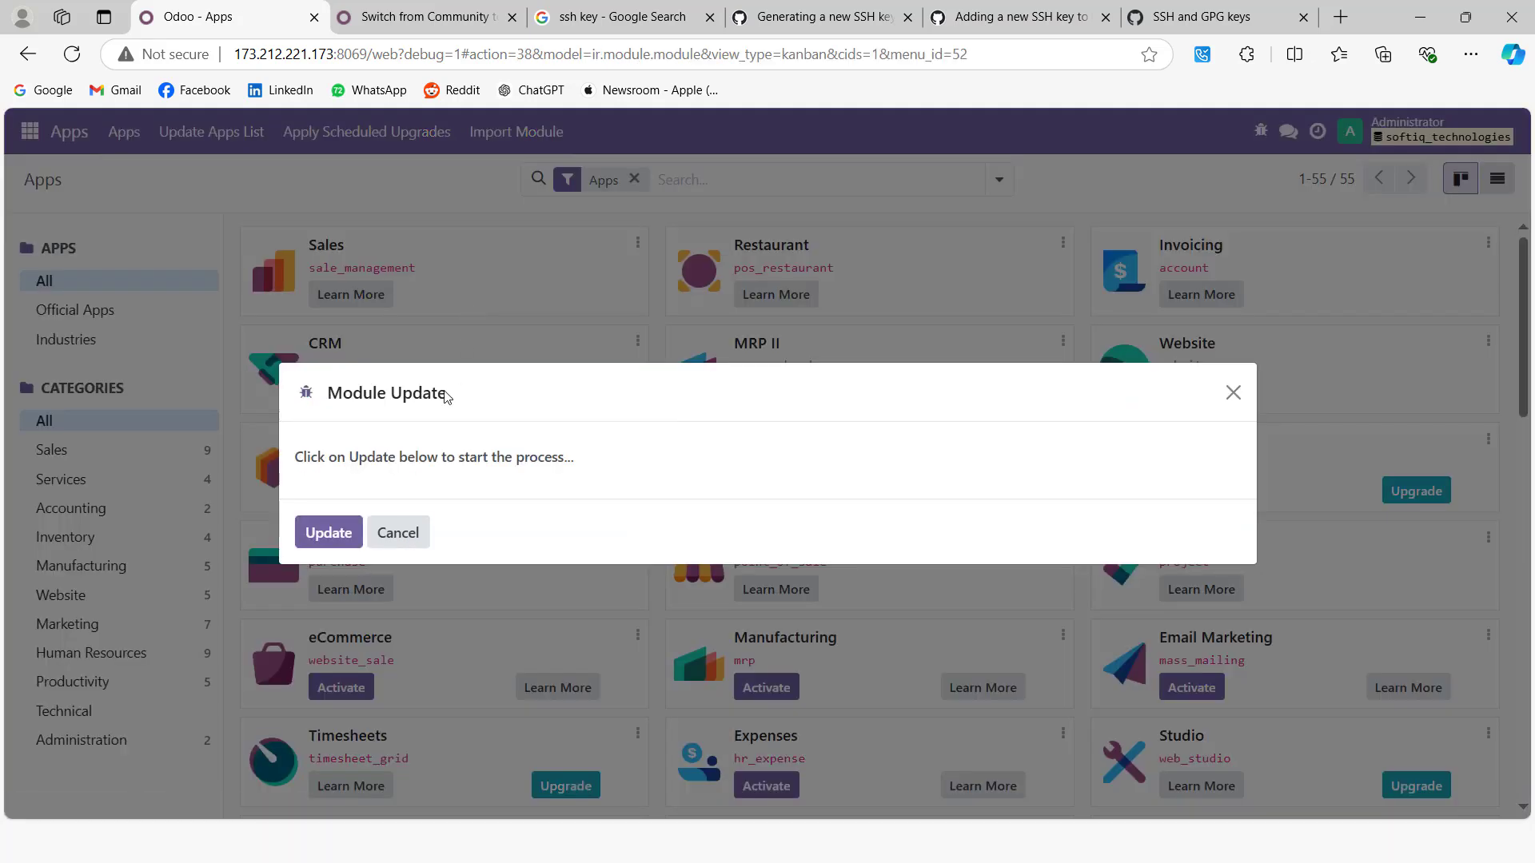
{"action": "left_click", "coordinate": [344, 530]}
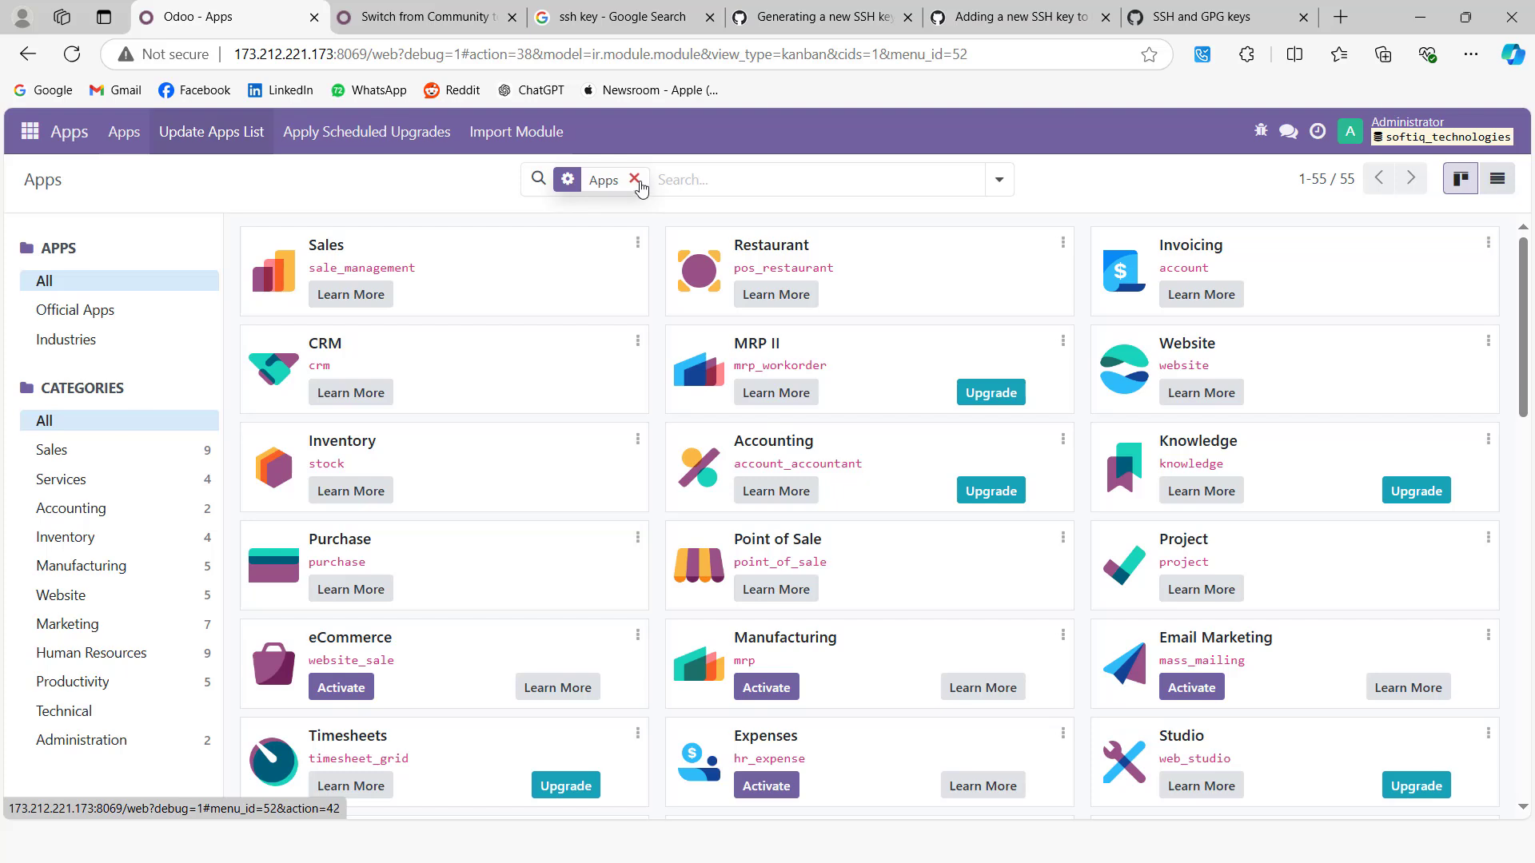
- Clear the Apps filter, search for web_enterprise, and activate the Web Enterprise module
{"action": "left_click", "coordinate": [635, 180]}
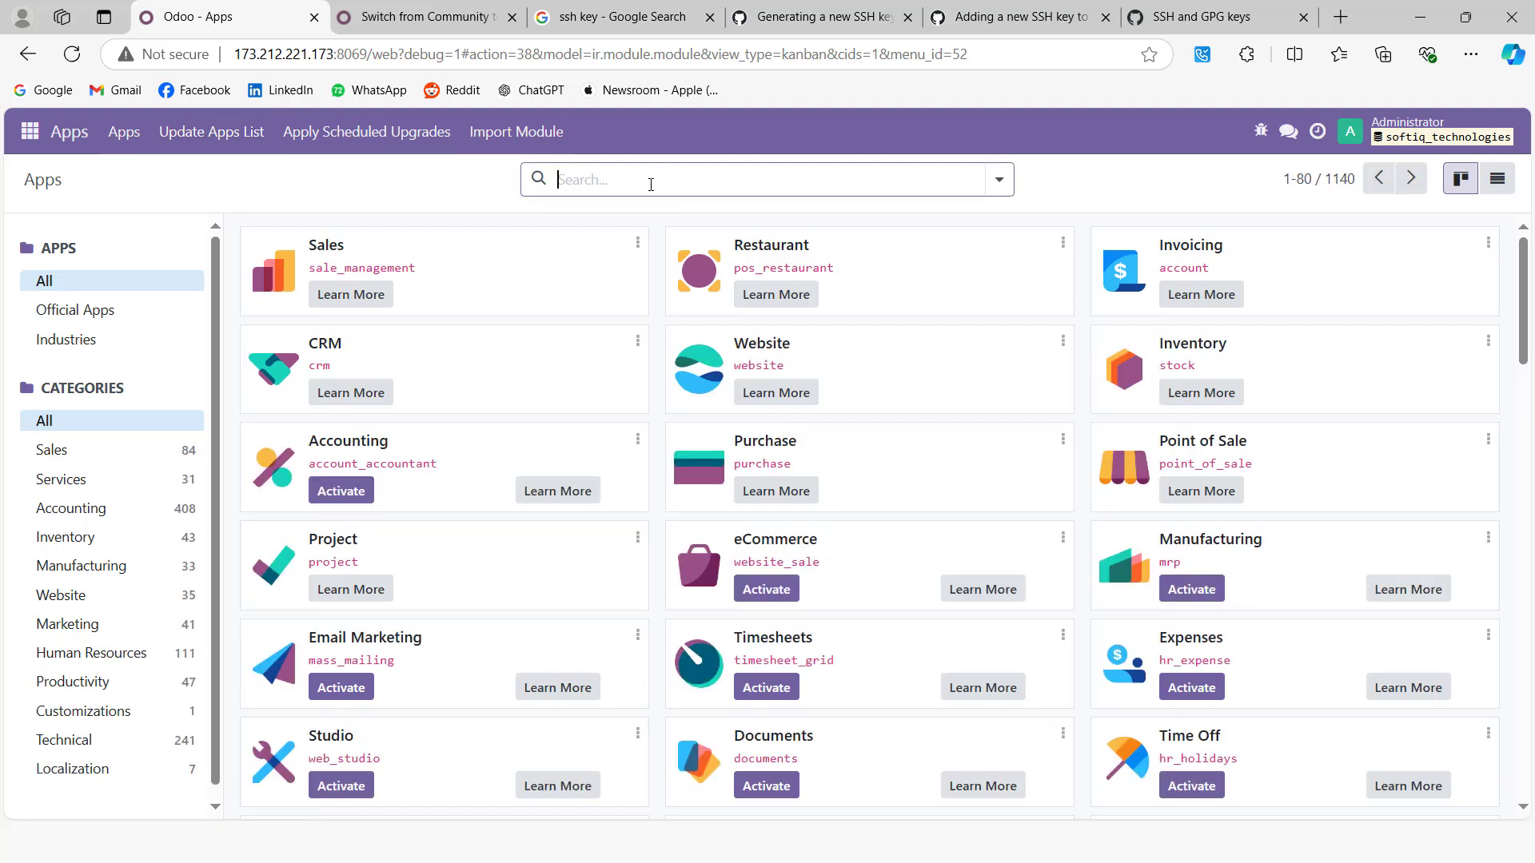
{"action": "type", "text": "web"}
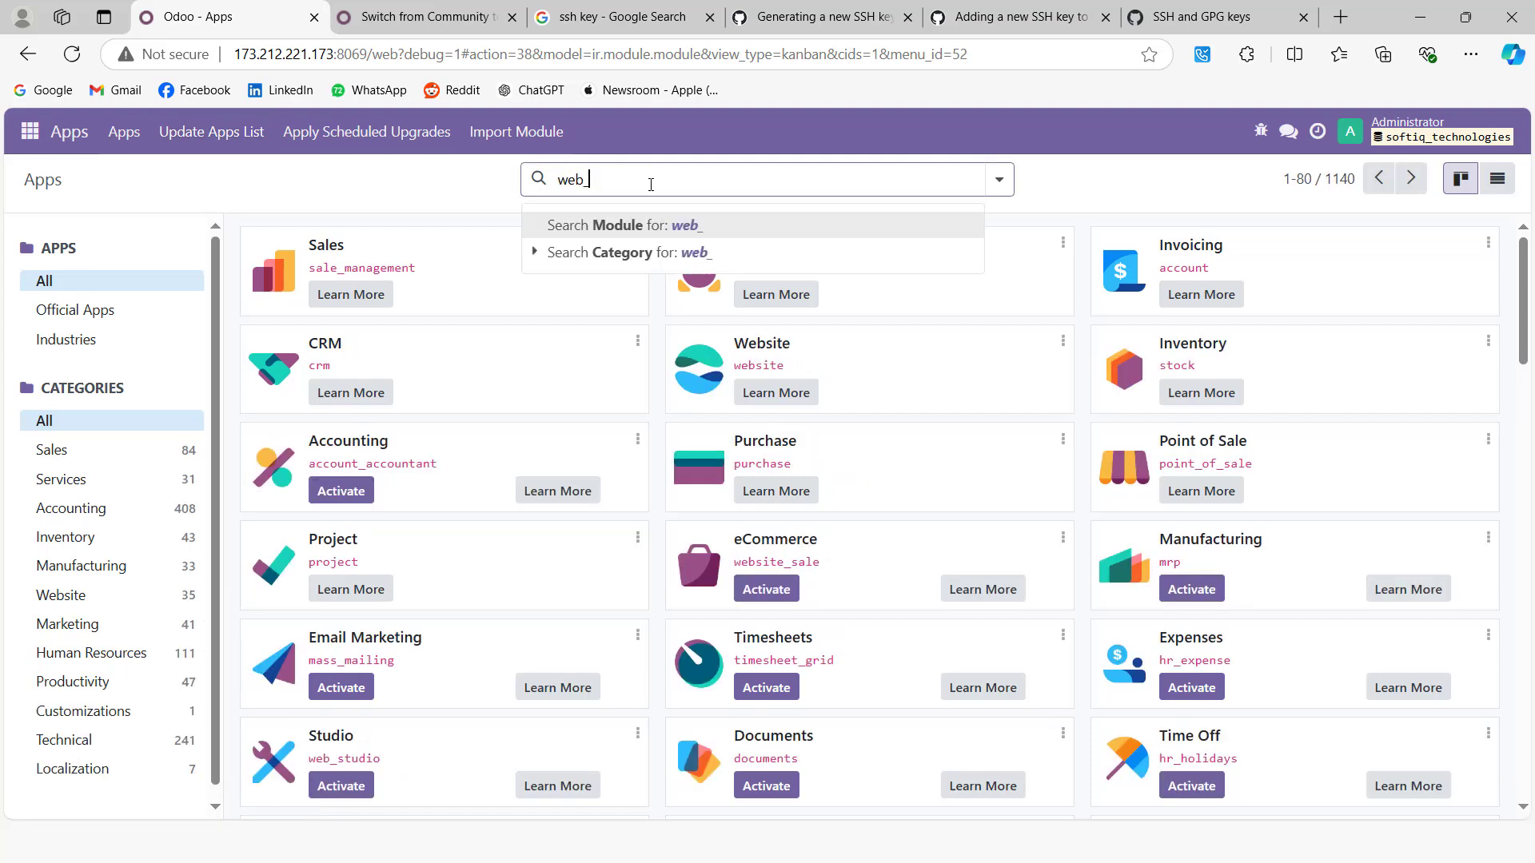
{"action": "type", "text": "_enterprise"}
{"action": "key", "text": "Return"}
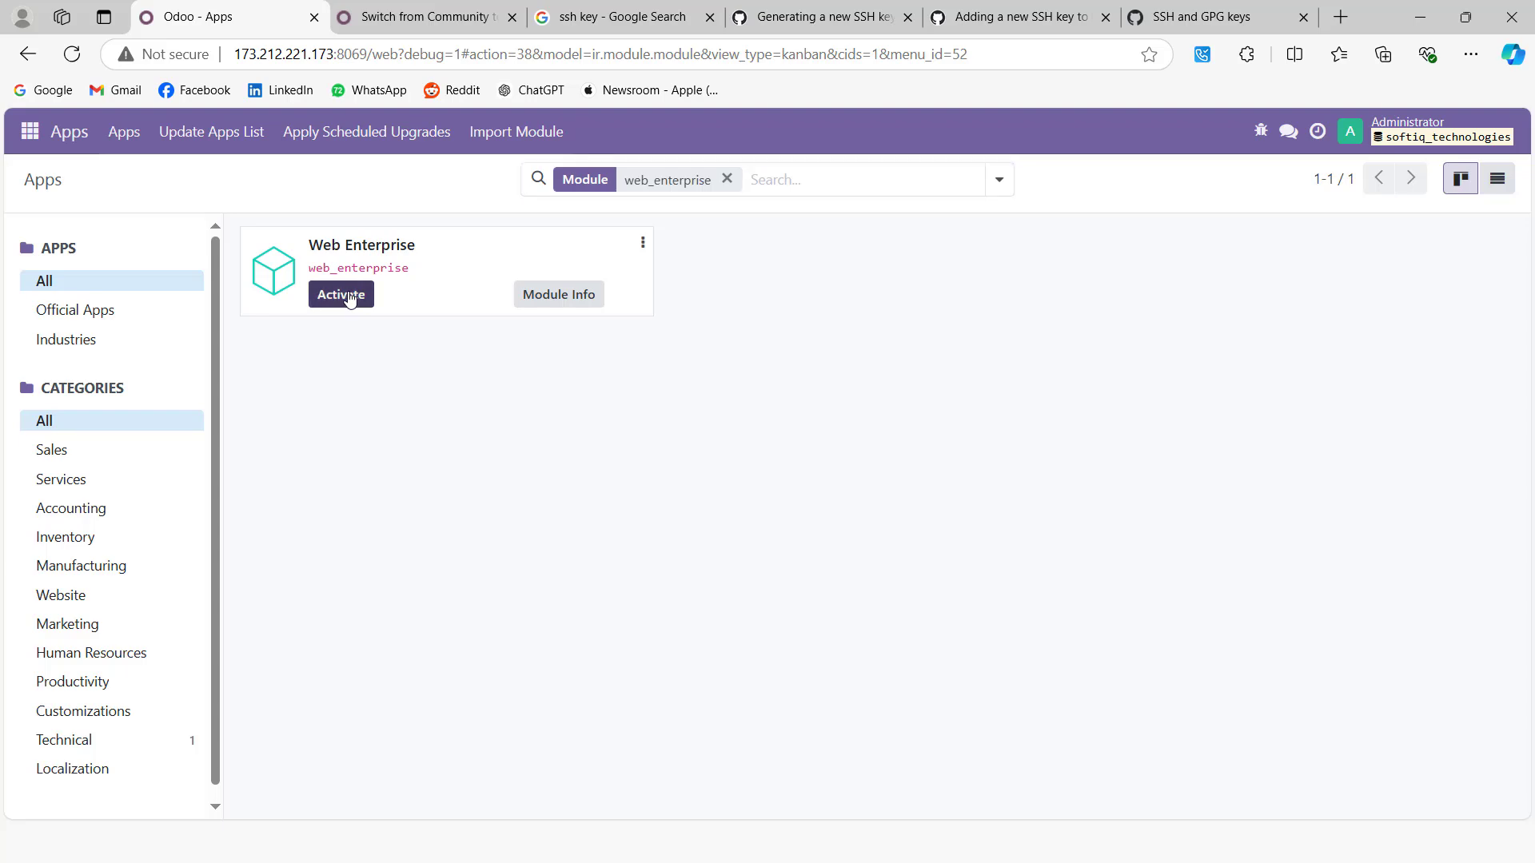
{"action": "left_click", "coordinate": [349, 295]}
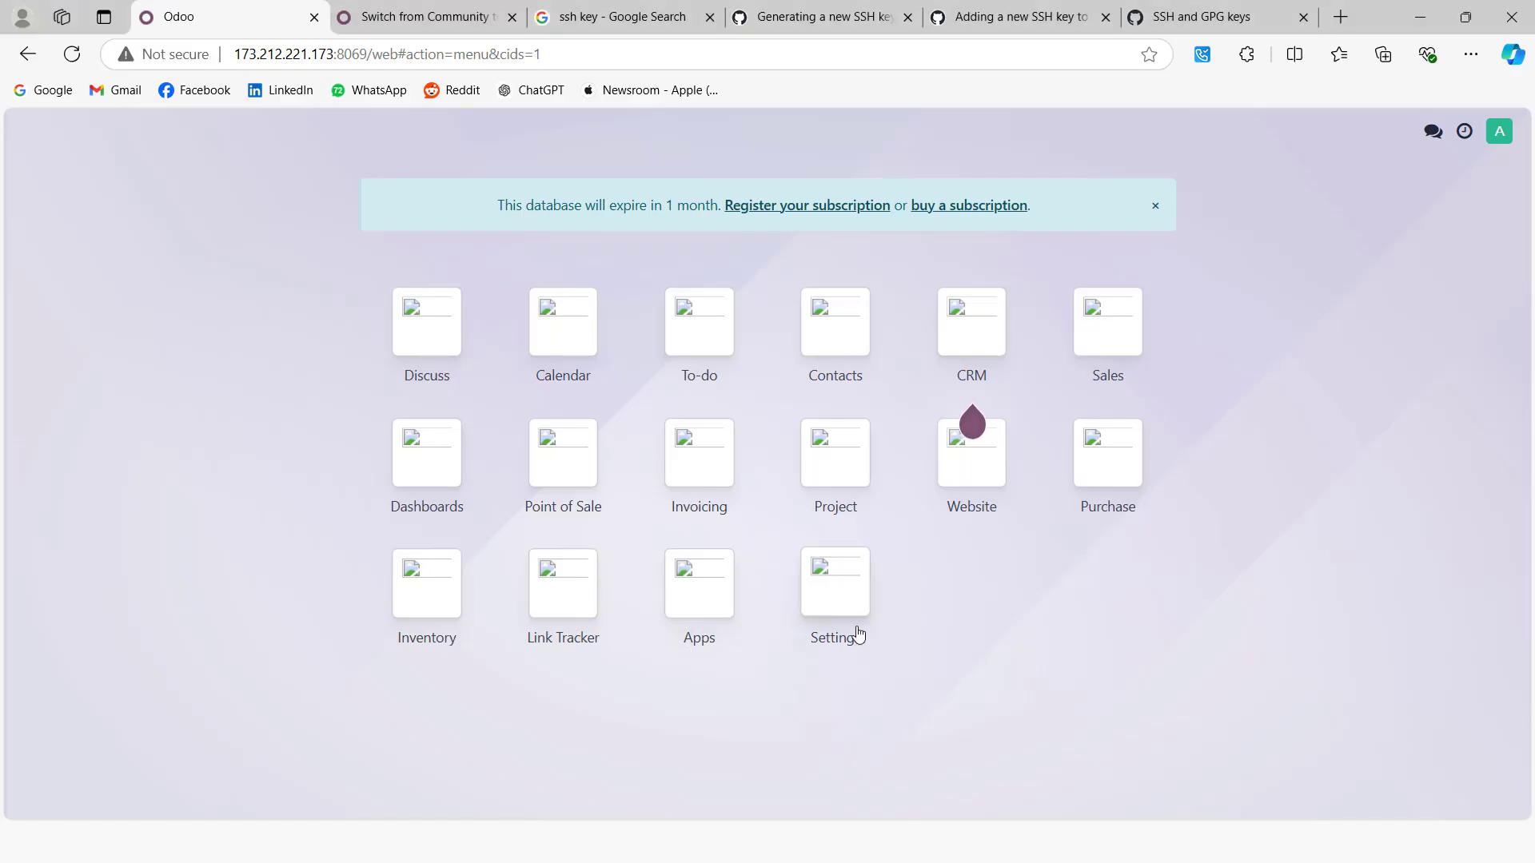
- Check in Settings that Odoo reports version 17.0+e, then return to the home screen
{"action": "left_click", "coordinate": [846, 603]}
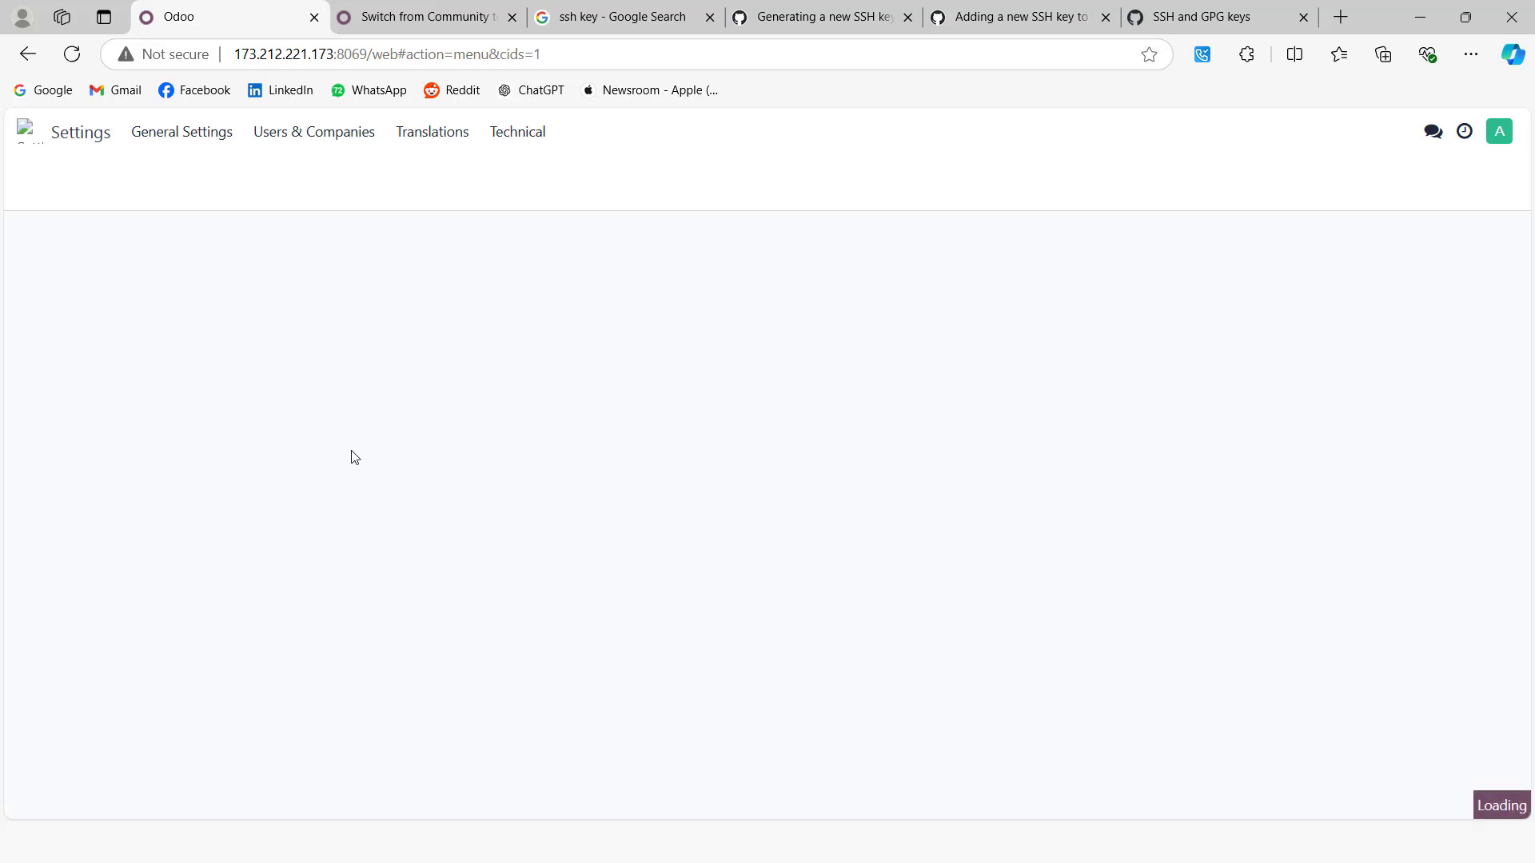
{"action": "scroll", "coordinate": [306, 485], "scroll_direction": "down", "scroll_amount": 20}
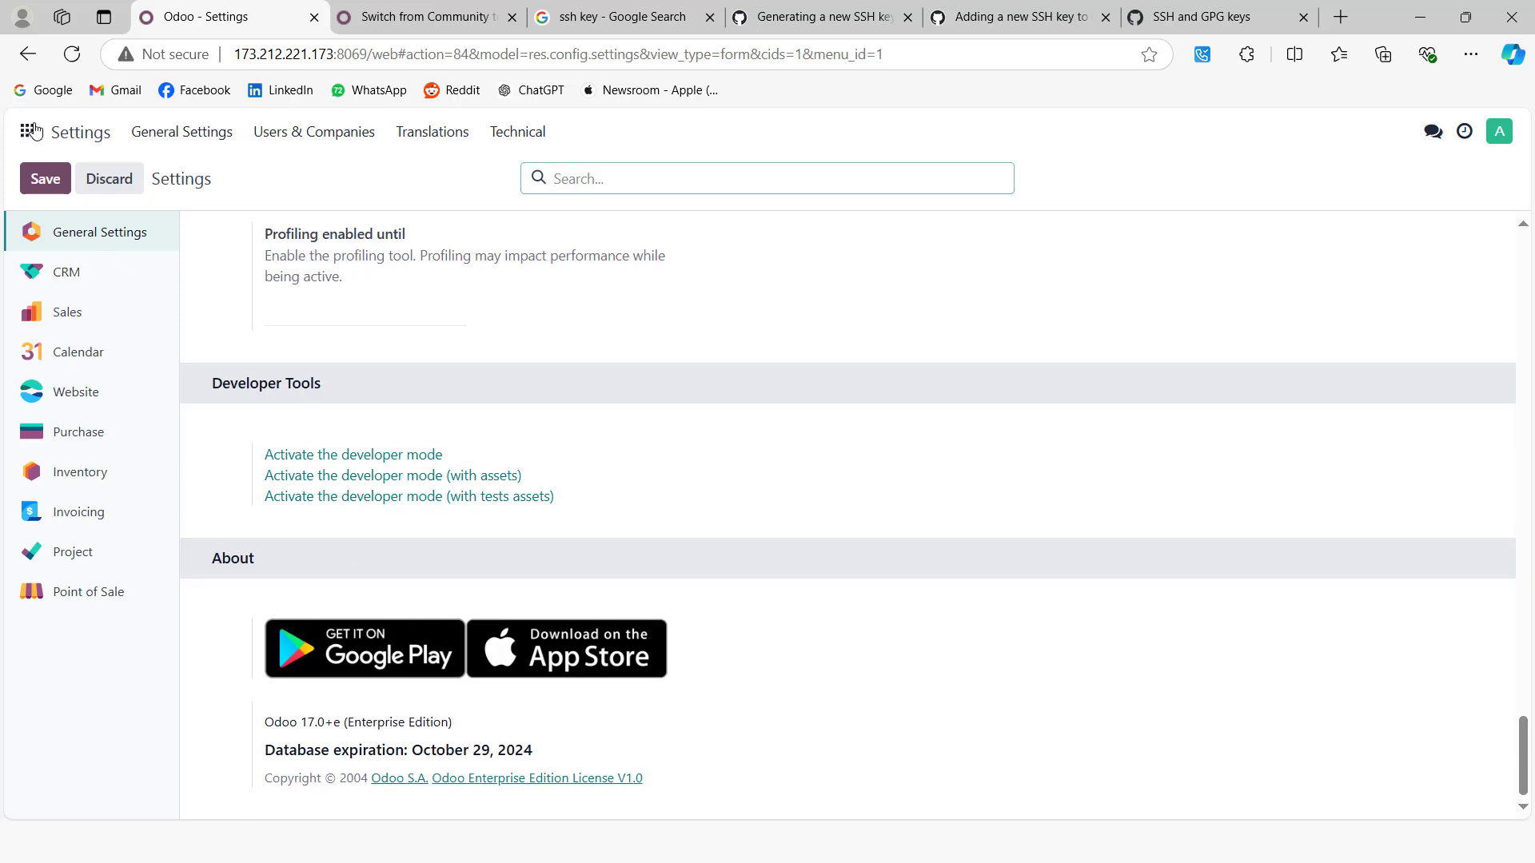
{"action": "left_click", "coordinate": [29, 131]}
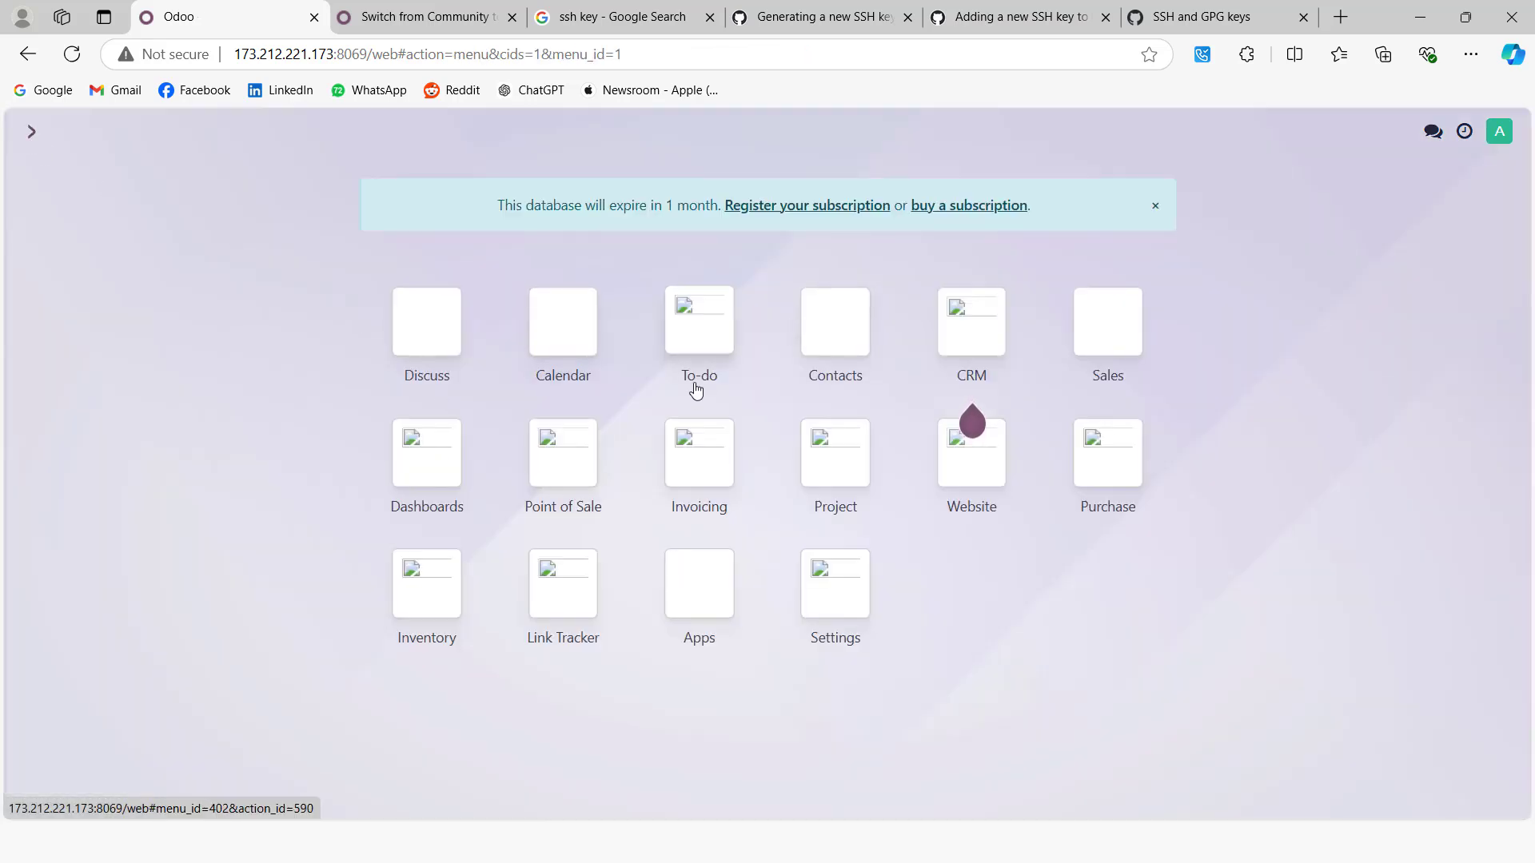
- In Apps, clear the filter, search 'base' and upgrade the Base module
{"action": "left_click", "coordinate": [703, 598]}
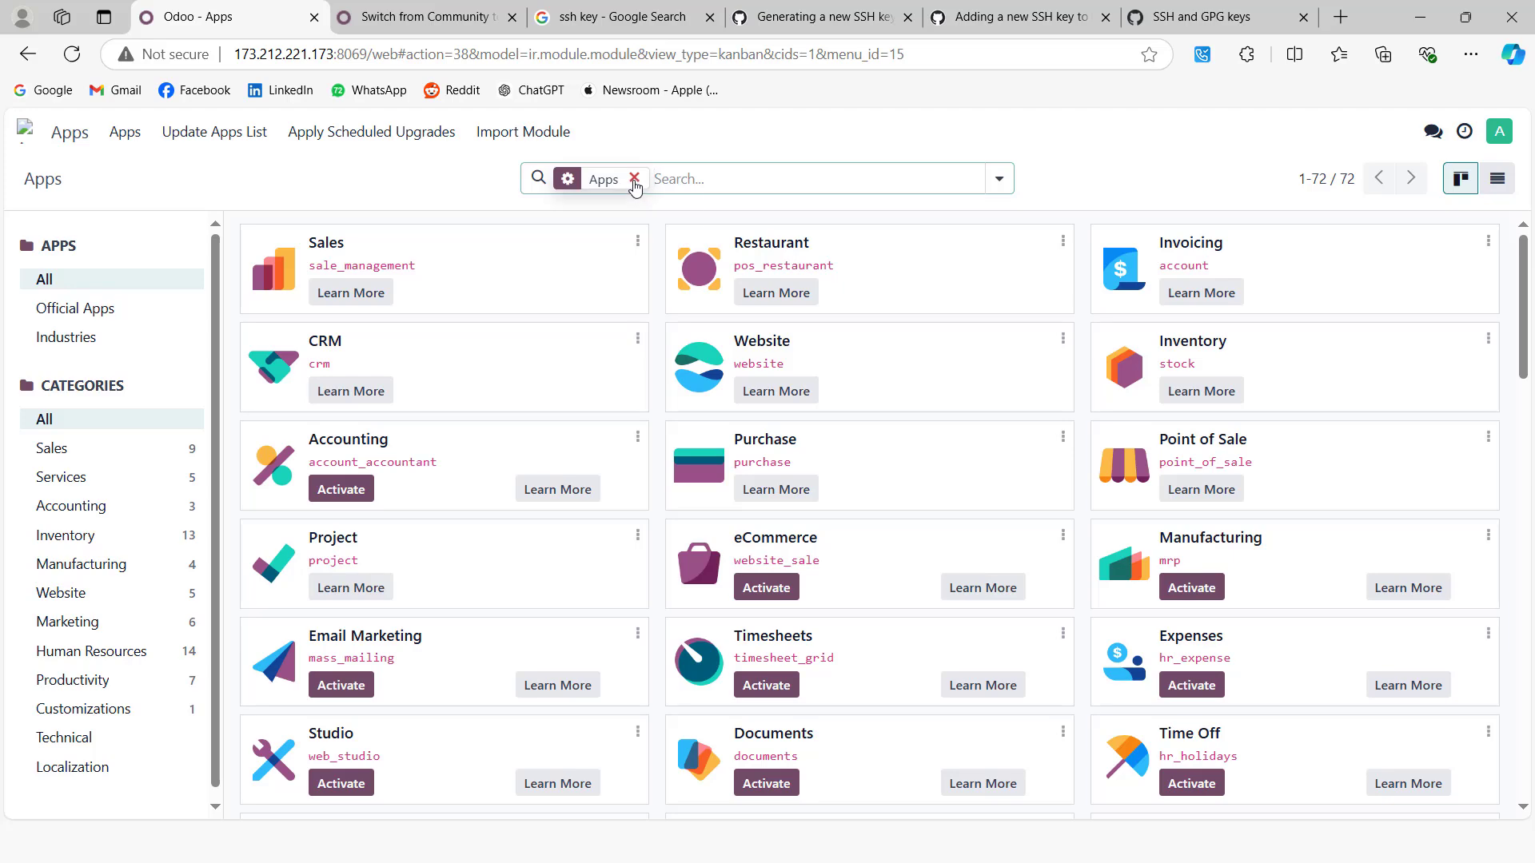
{"action": "left_click", "coordinate": [635, 178]}
{"action": "type", "text": "b"}
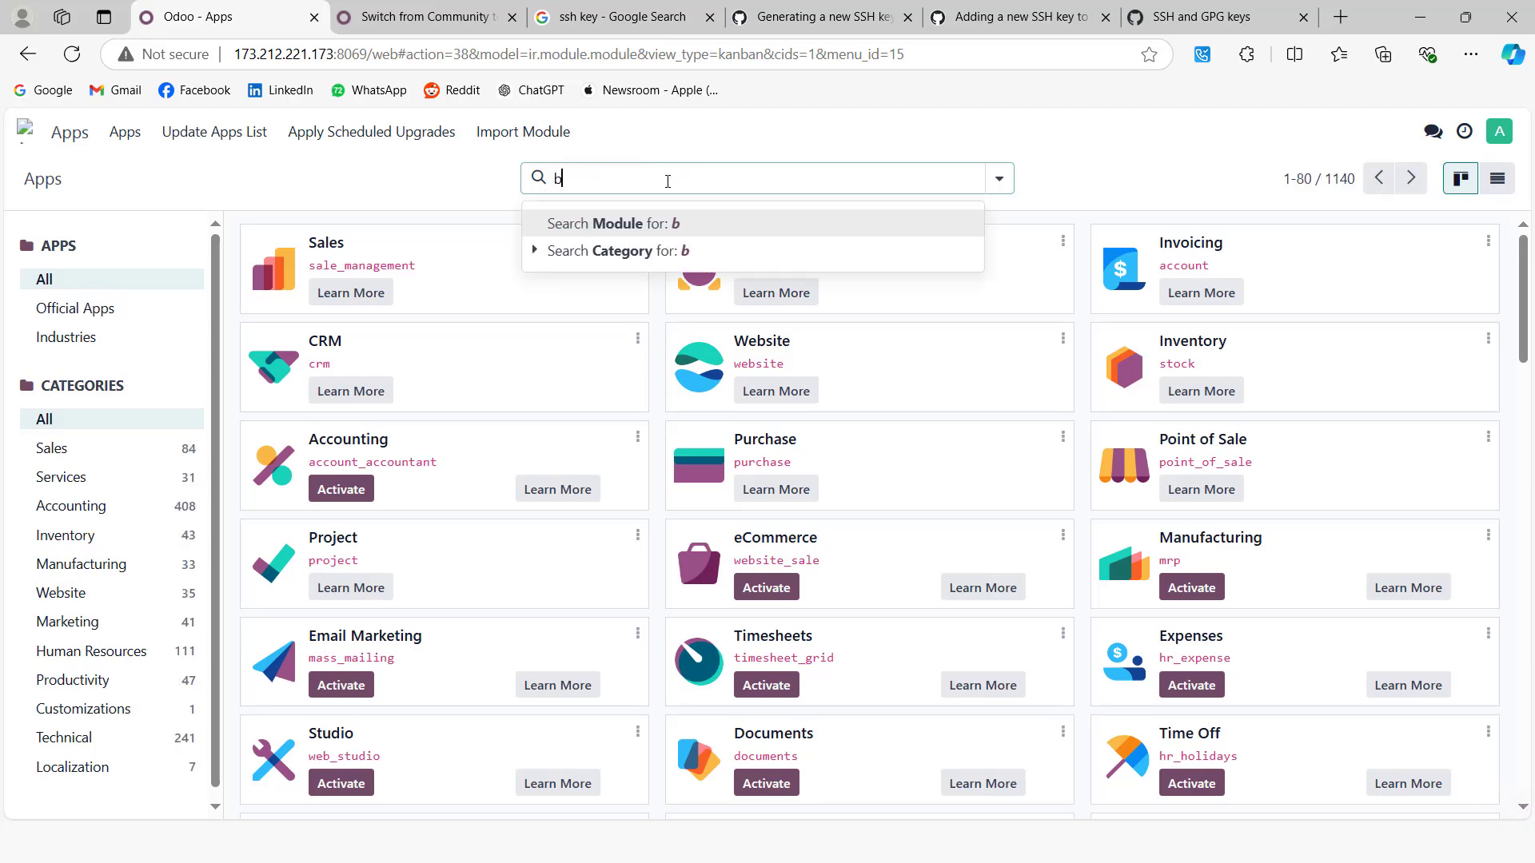
{"action": "type", "text": "ase"}
{"action": "key", "text": "Return"}
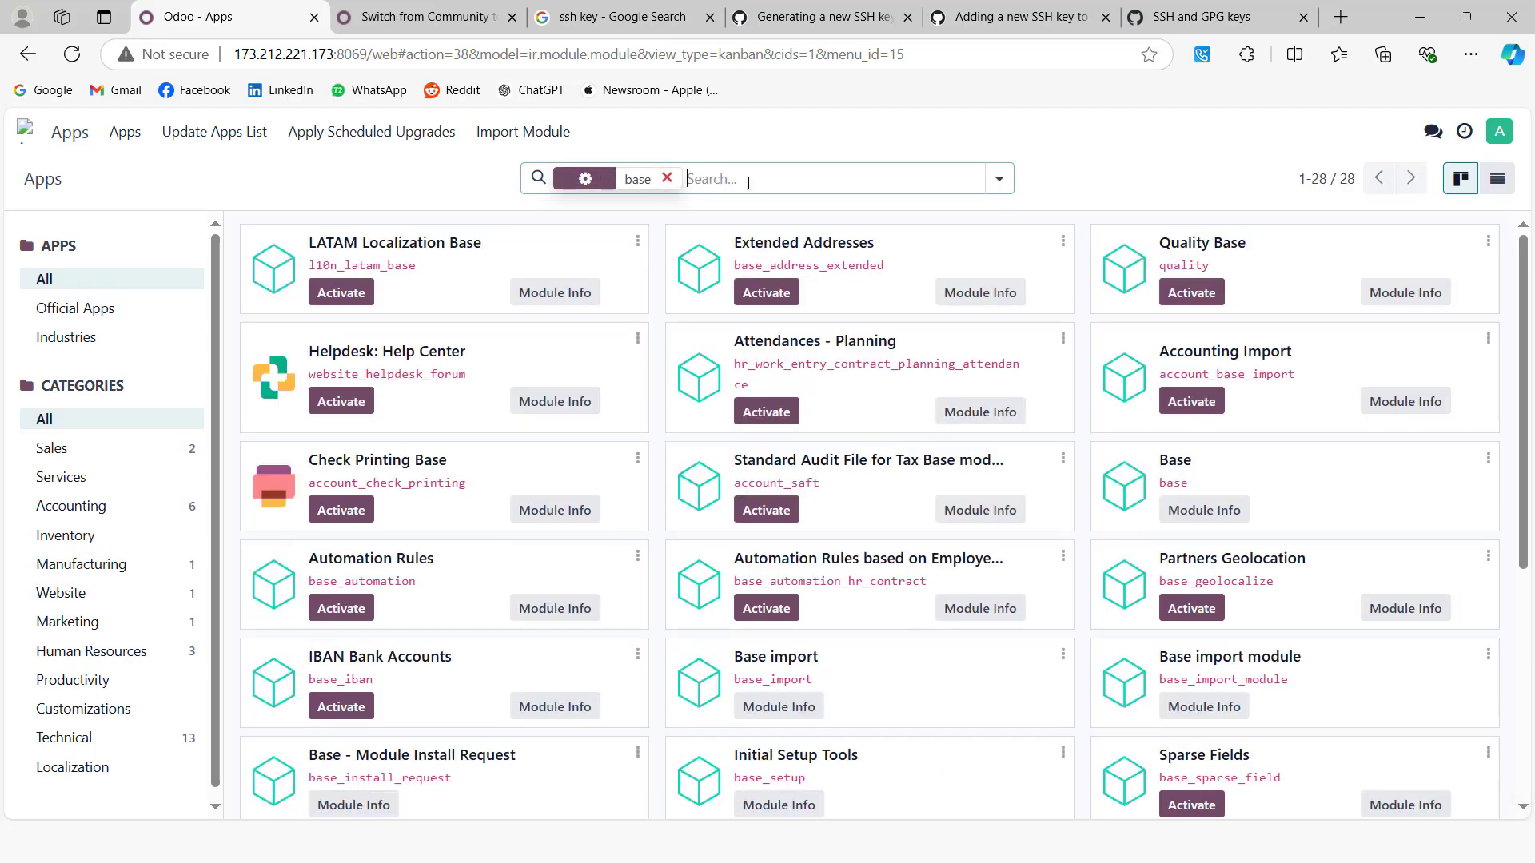
{"action": "left_click", "coordinate": [1488, 462]}
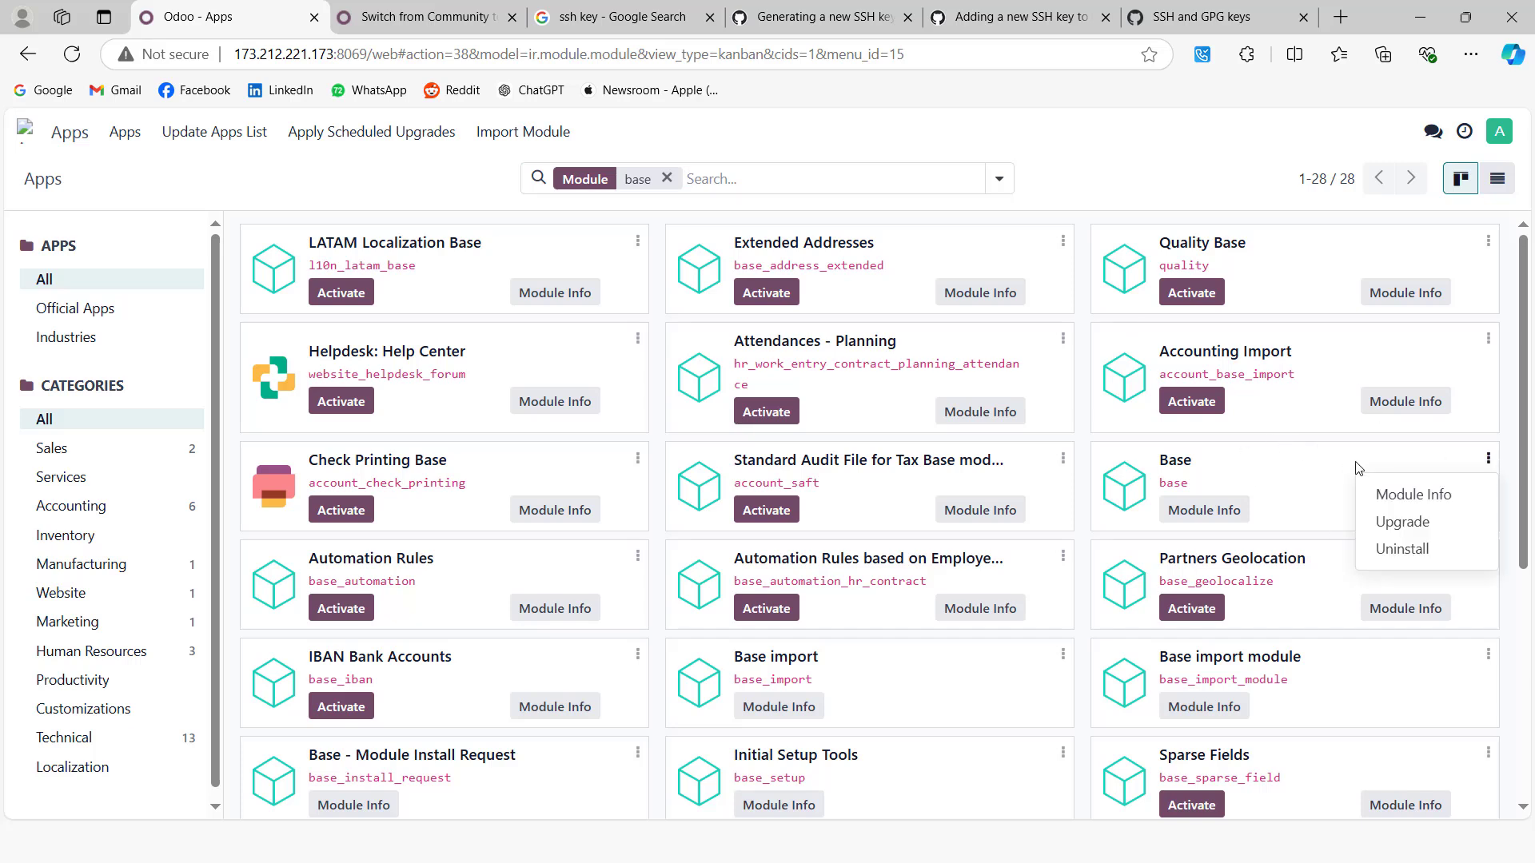
{"action": "left_click", "coordinate": [1404, 530]}
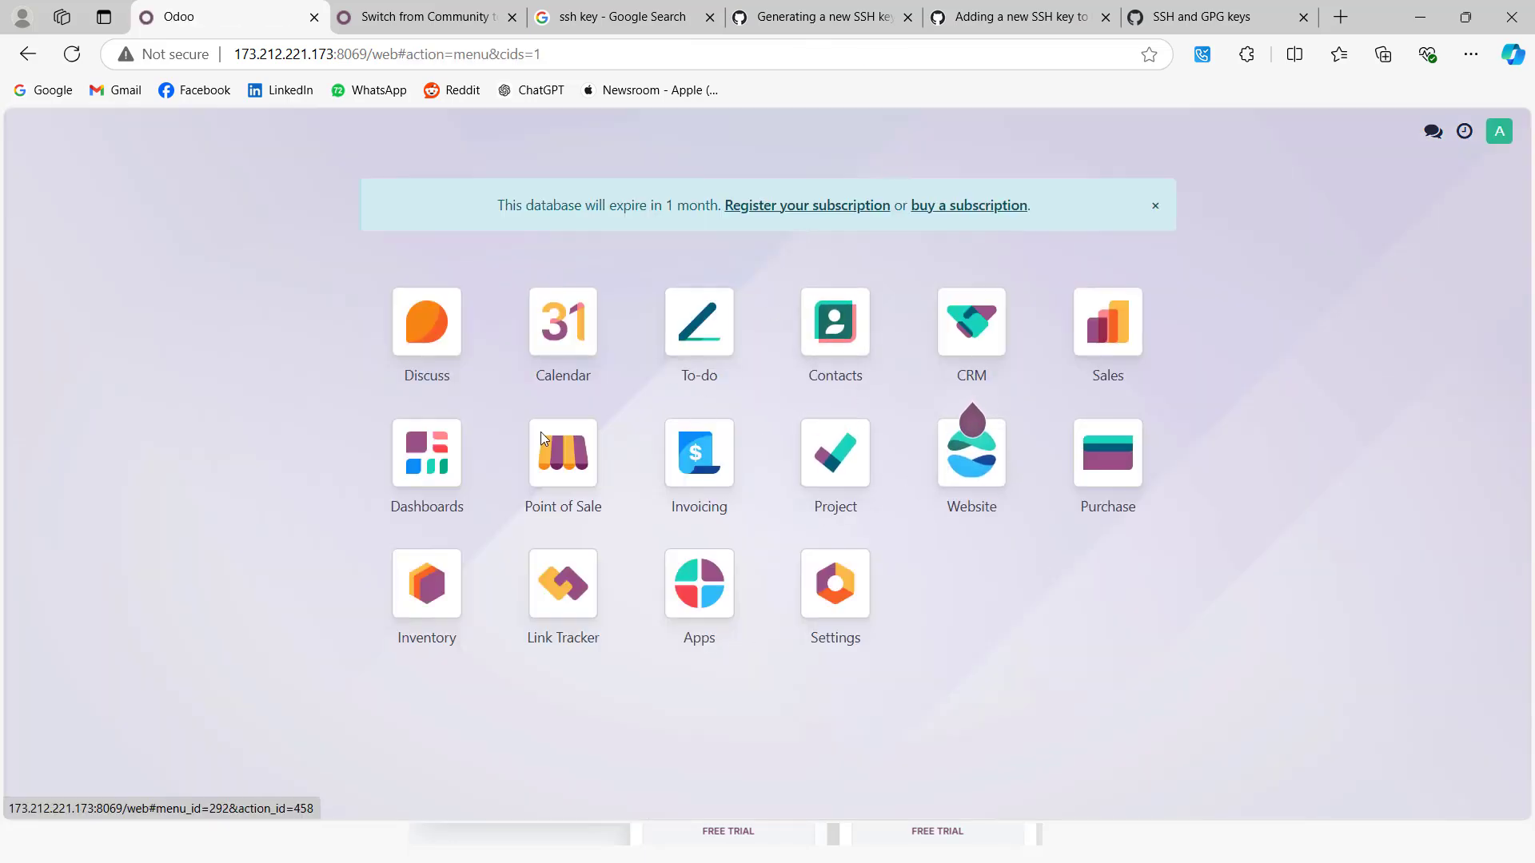
- Open the odoo.com/pricing link from the Task 7 slide, then advance to the Thank You slide
{"action": "key", "text": "alt+Tab"}
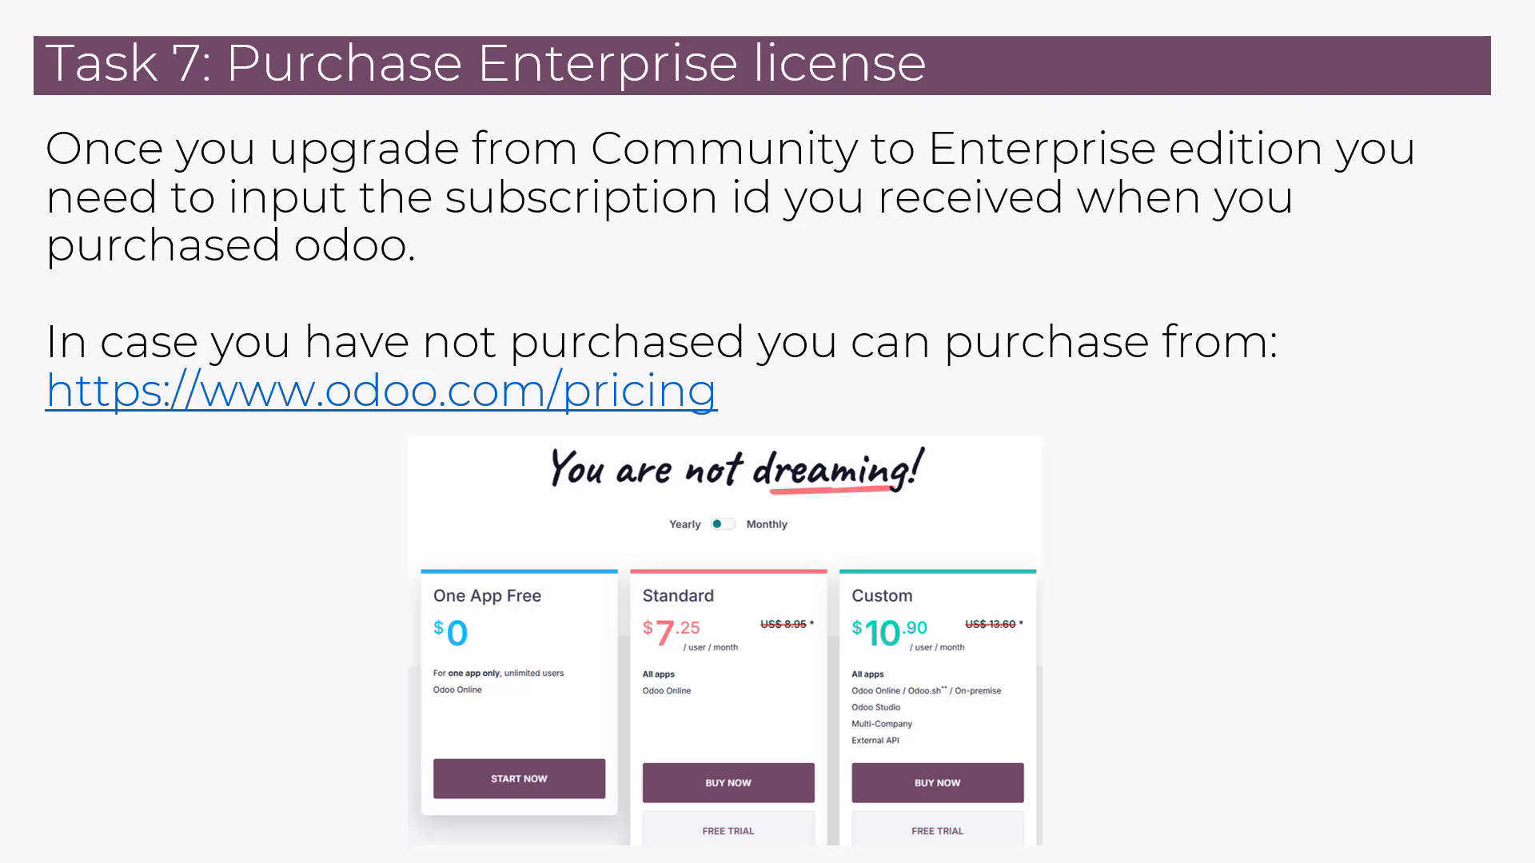
{"action": "key", "text": "alt+Tab"}
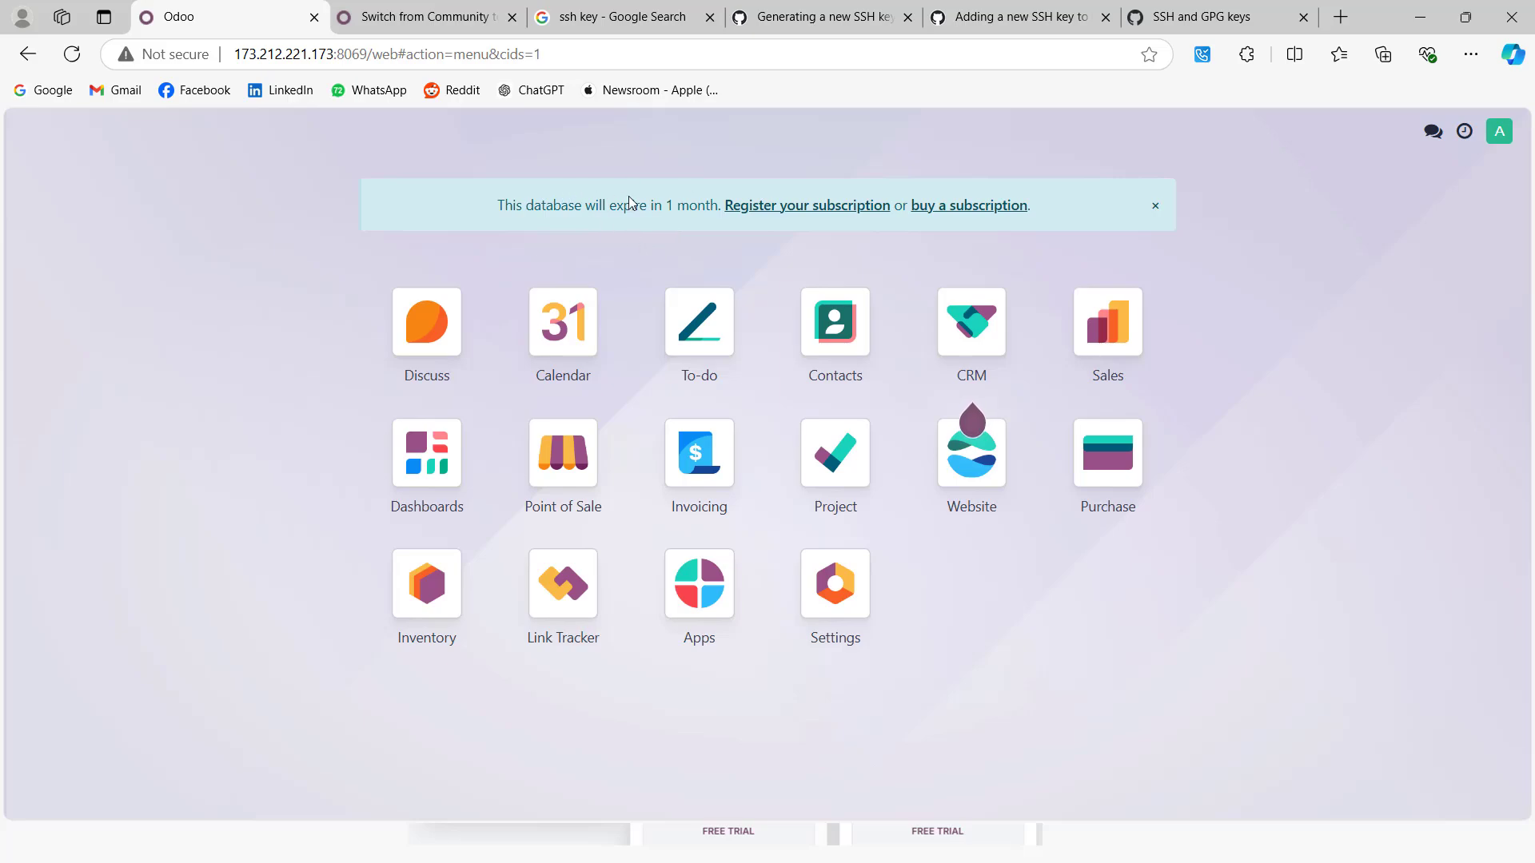
{"action": "key", "text": "alt+Tab"}
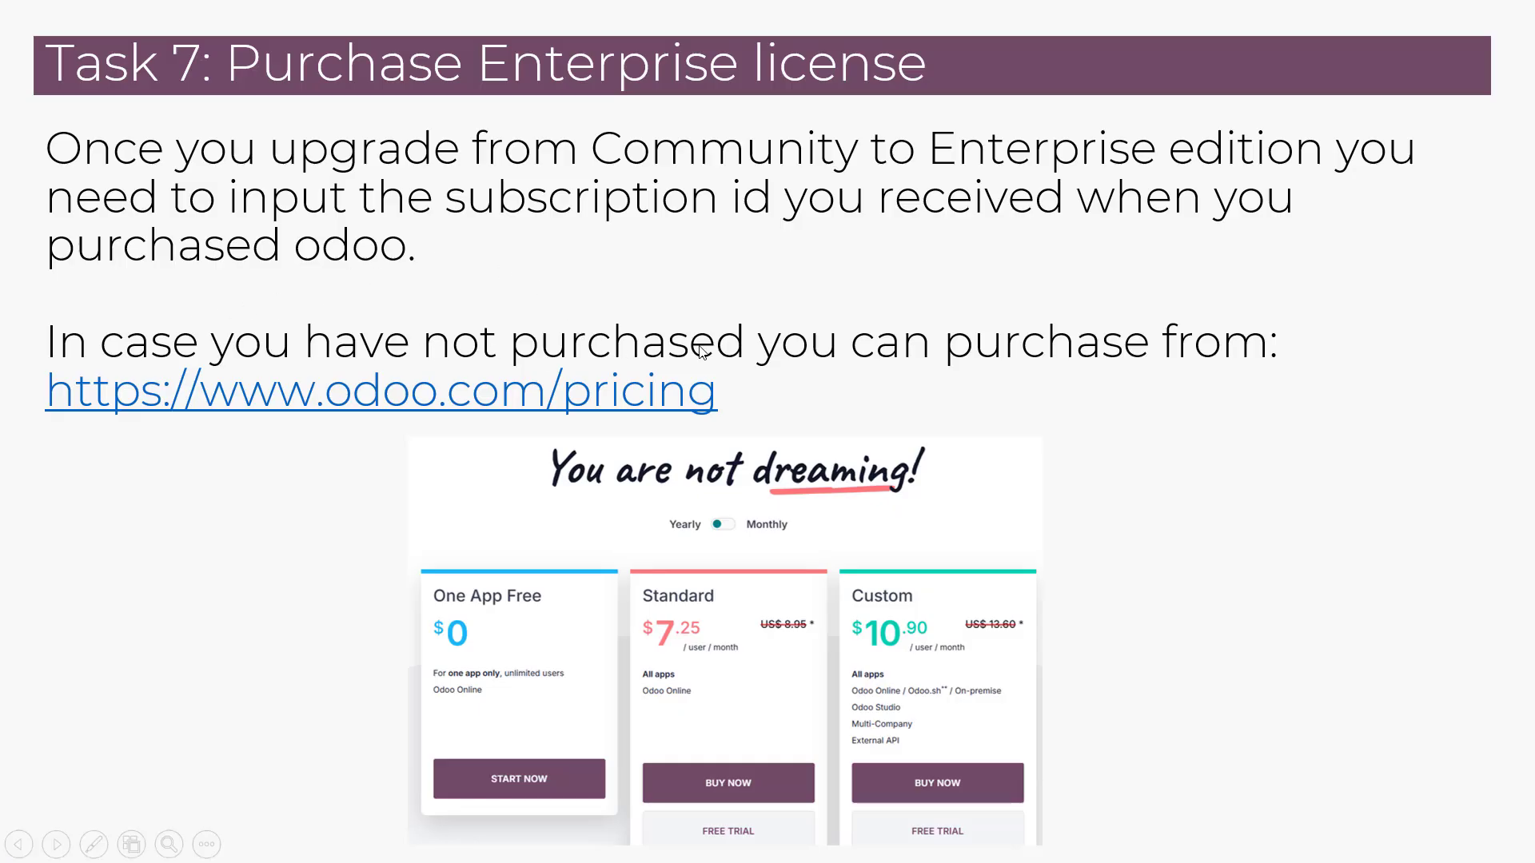
{"action": "left_click", "coordinate": [423, 391]}
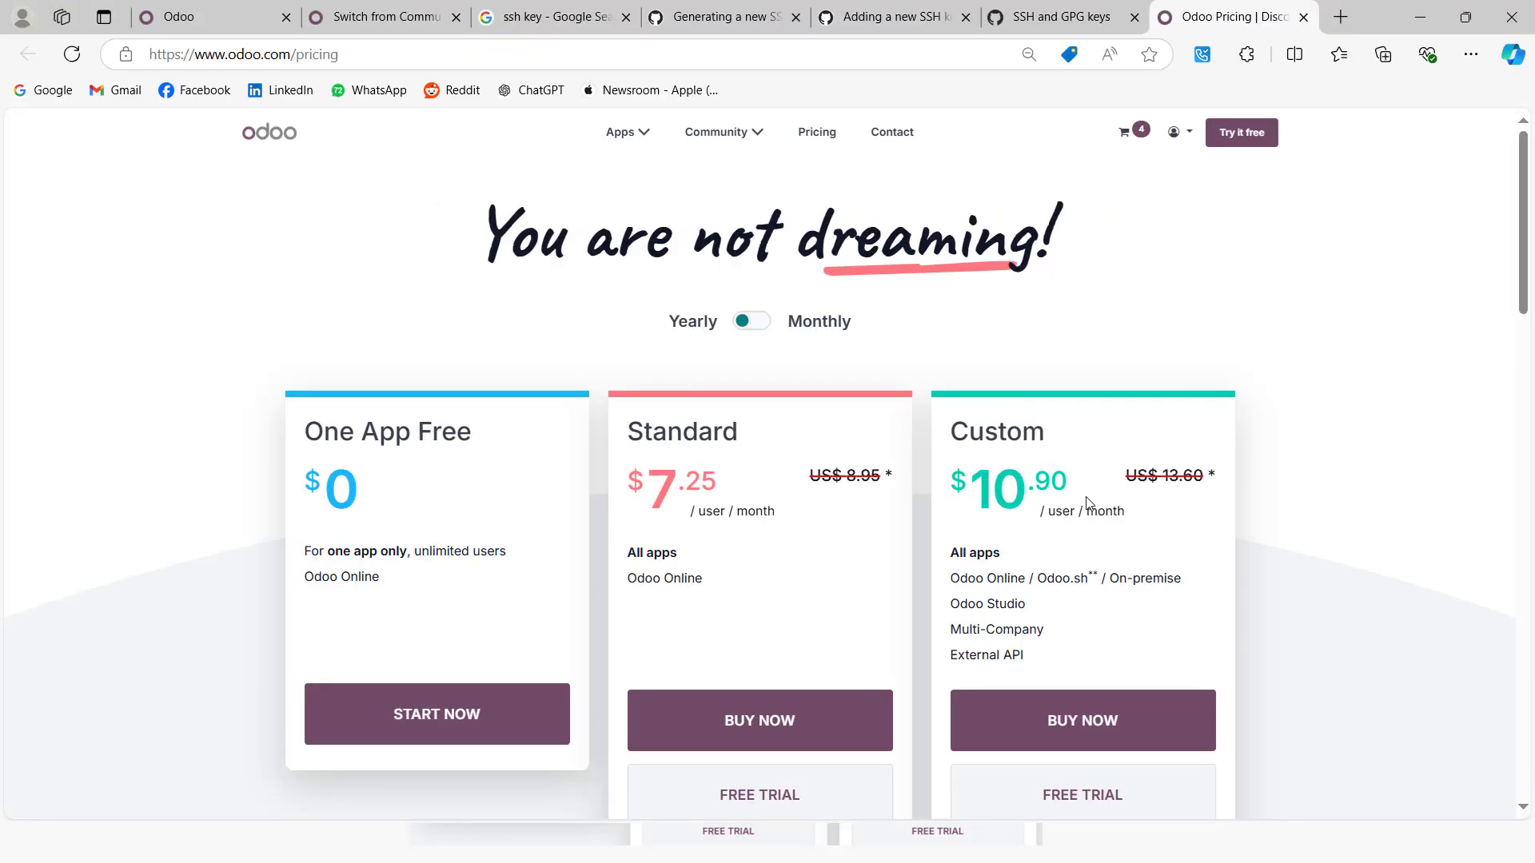
{"action": "key", "text": "alt+Tab"}
{"action": "key", "text": "Right"}
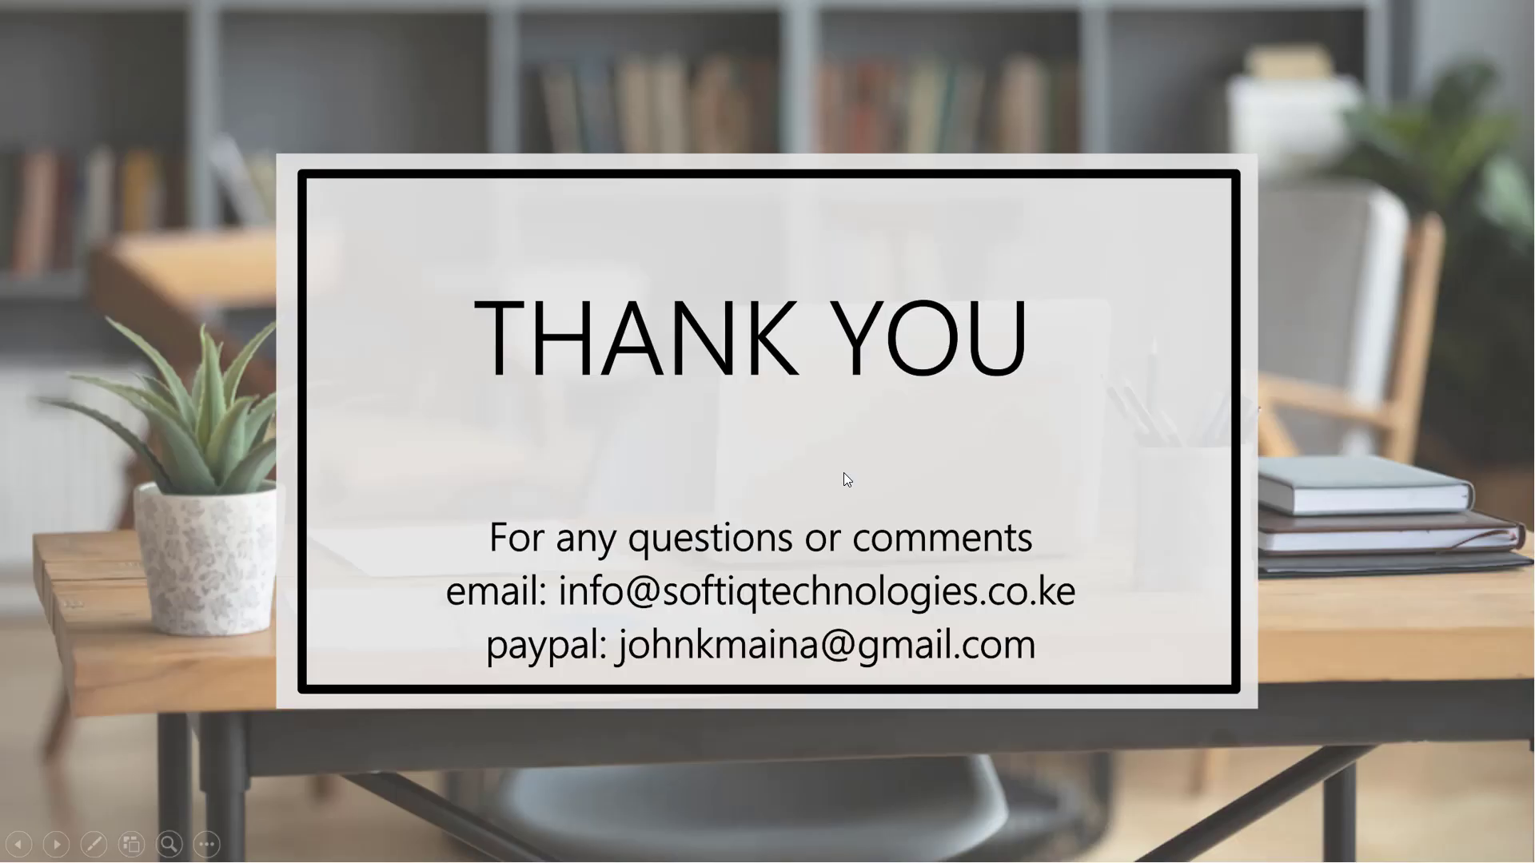